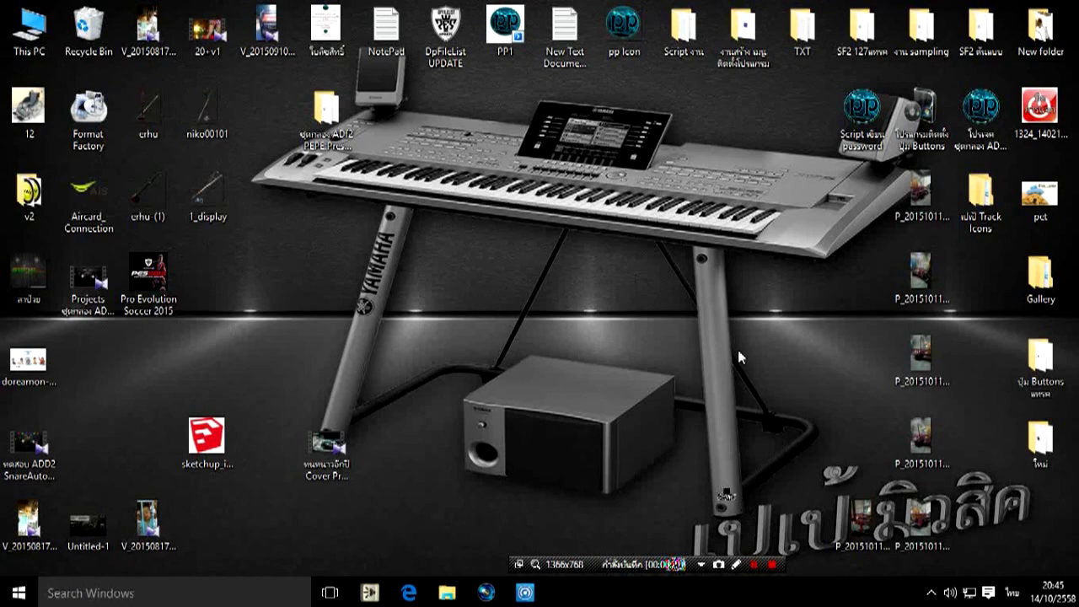
Move the SketchUp desktop shortcut up onto the keyboard picture.
drag(218, 451, 397, 202)
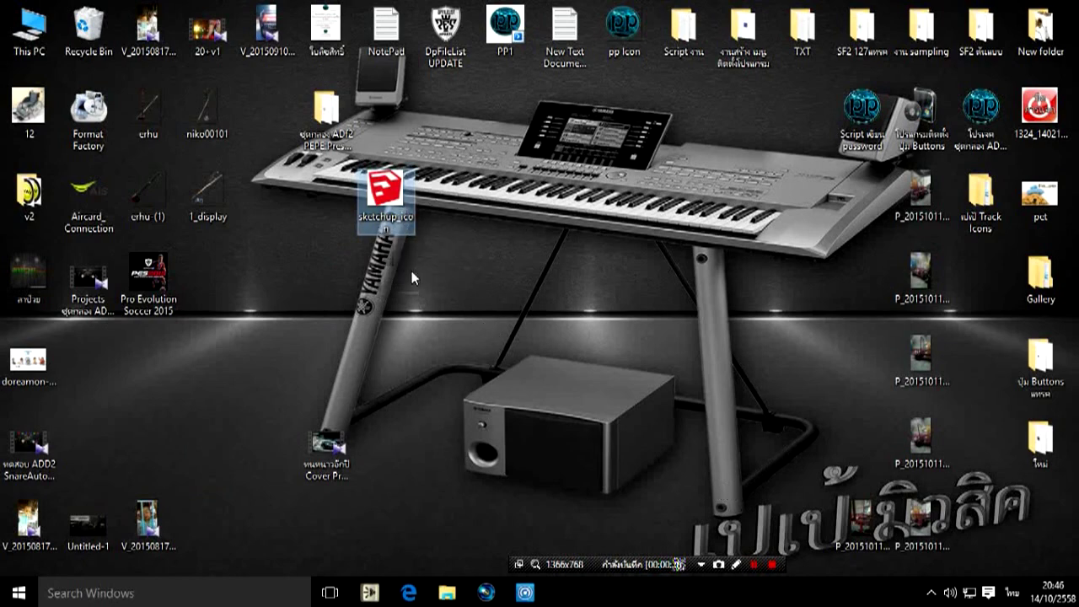
click(19, 592)
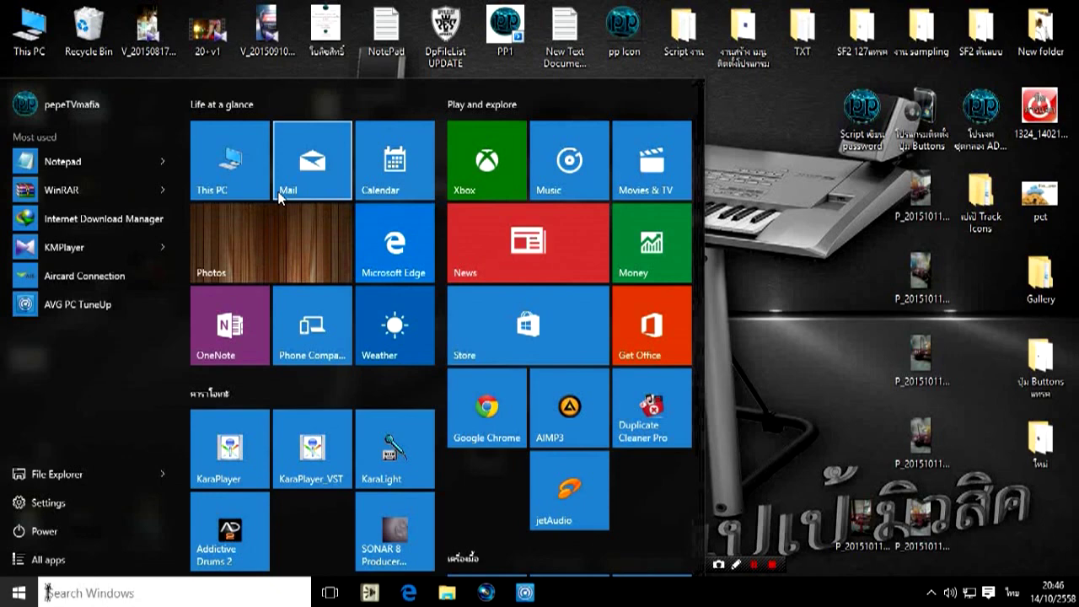
click(750, 359)
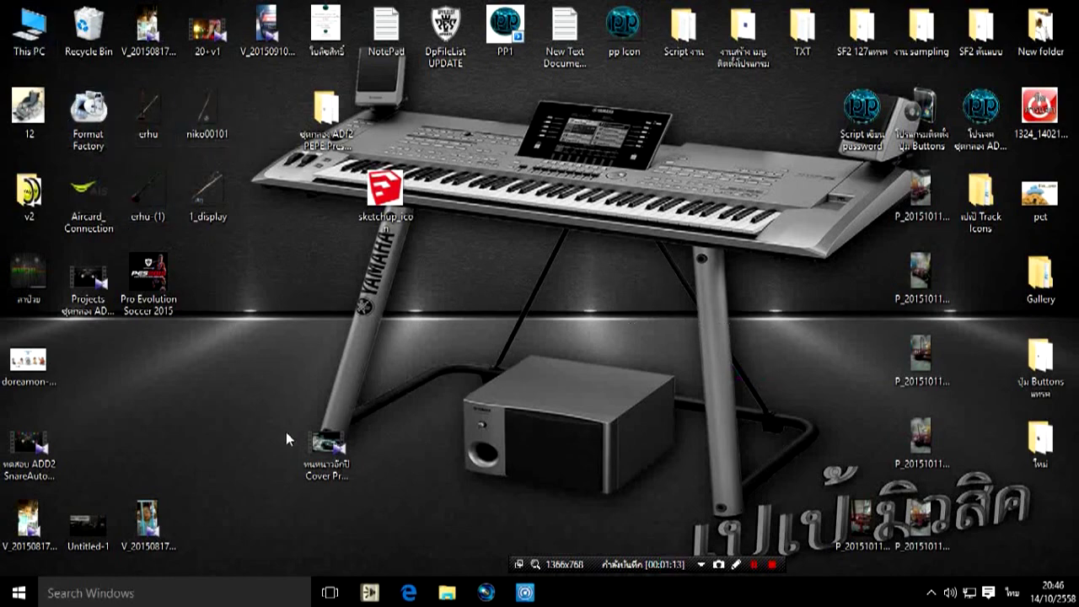
Open the Start menu and scroll through its tiles.
click(19, 593)
scroll(392, 162, down, 3)
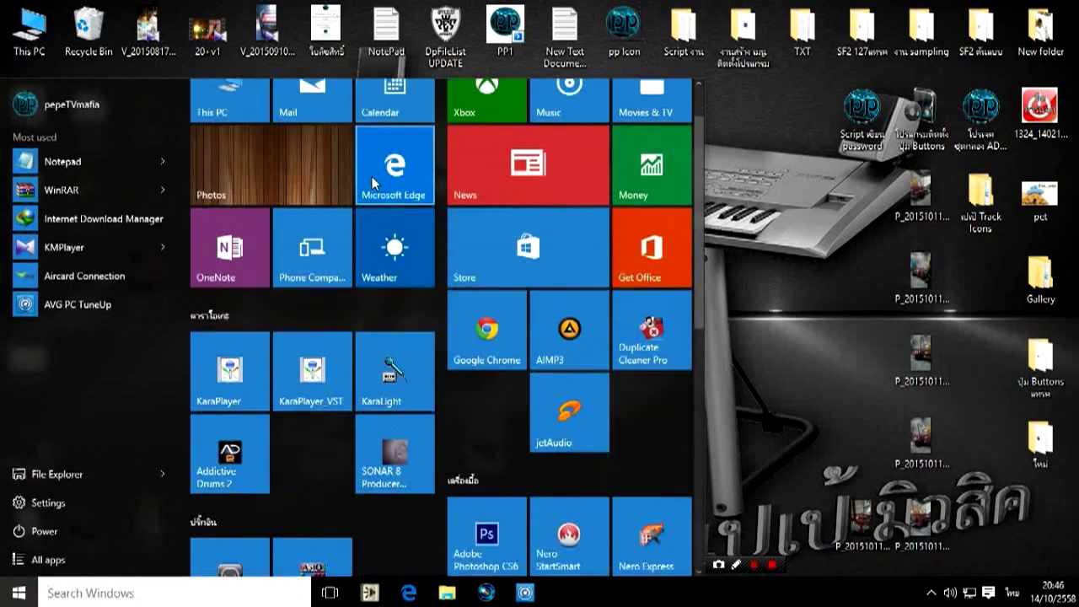
scroll(392, 162, down, 3)
scroll(392, 162, up, 5)
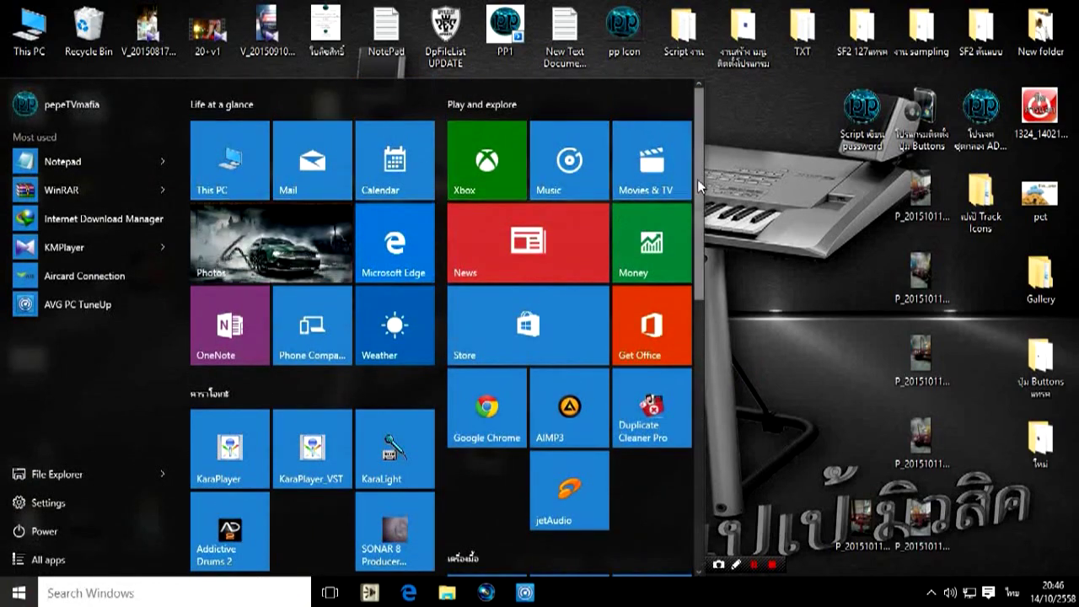
Browse from This PC into the Downloads > Compressed folder.
click(257, 160)
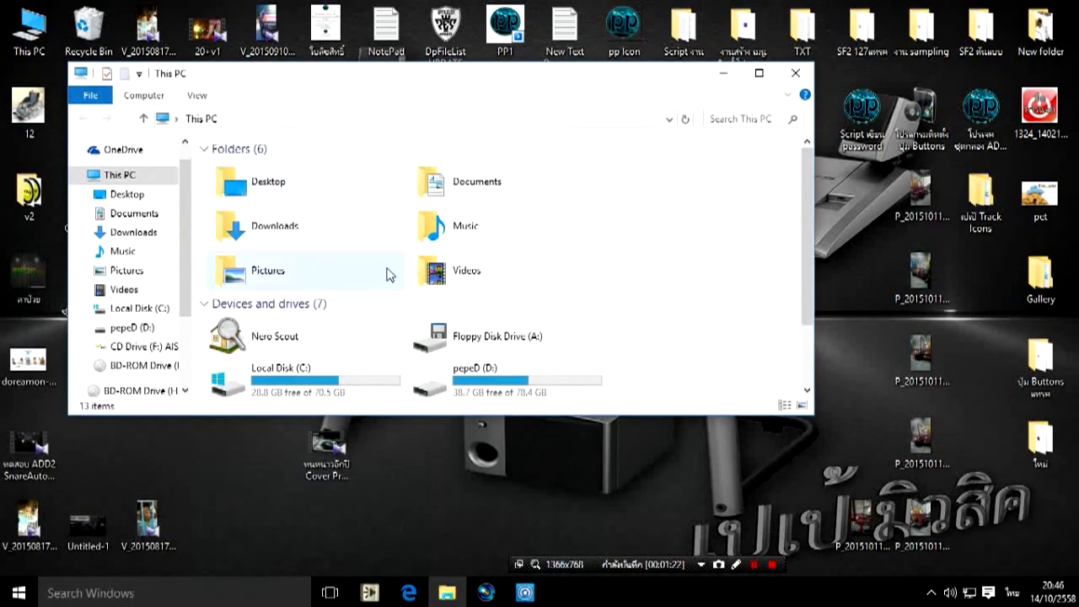
click(336, 238)
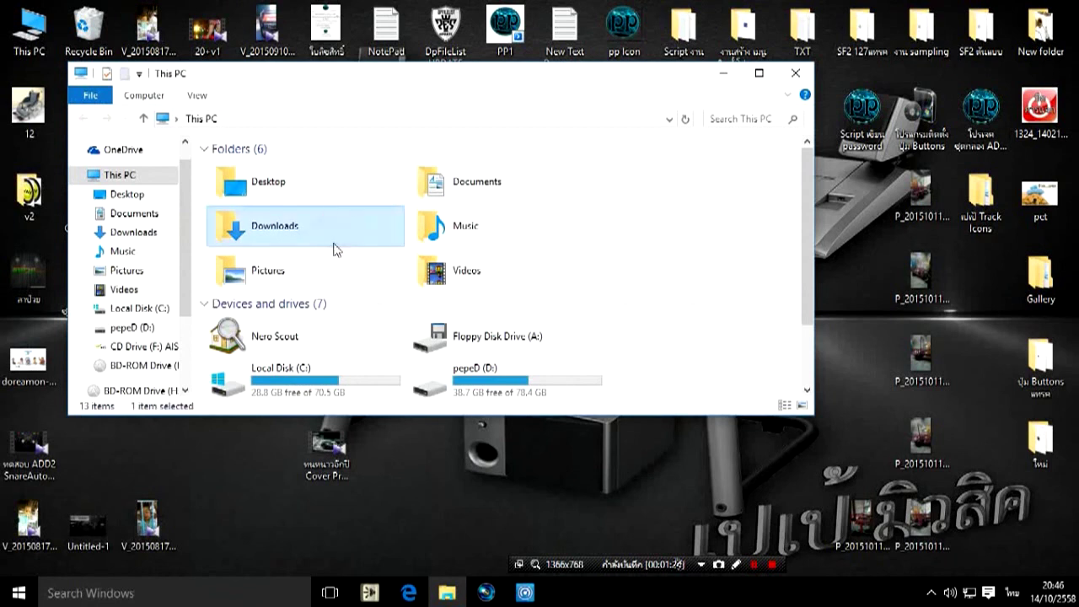
scroll(284, 232, down, 2)
scroll(291, 257, up, 2)
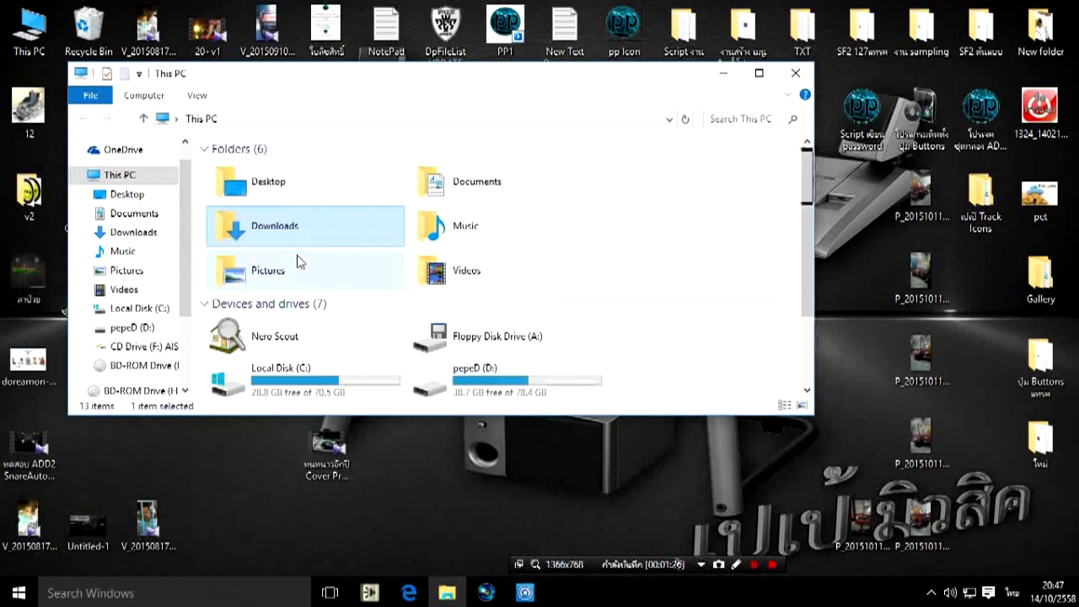
click(312, 271)
click(313, 231)
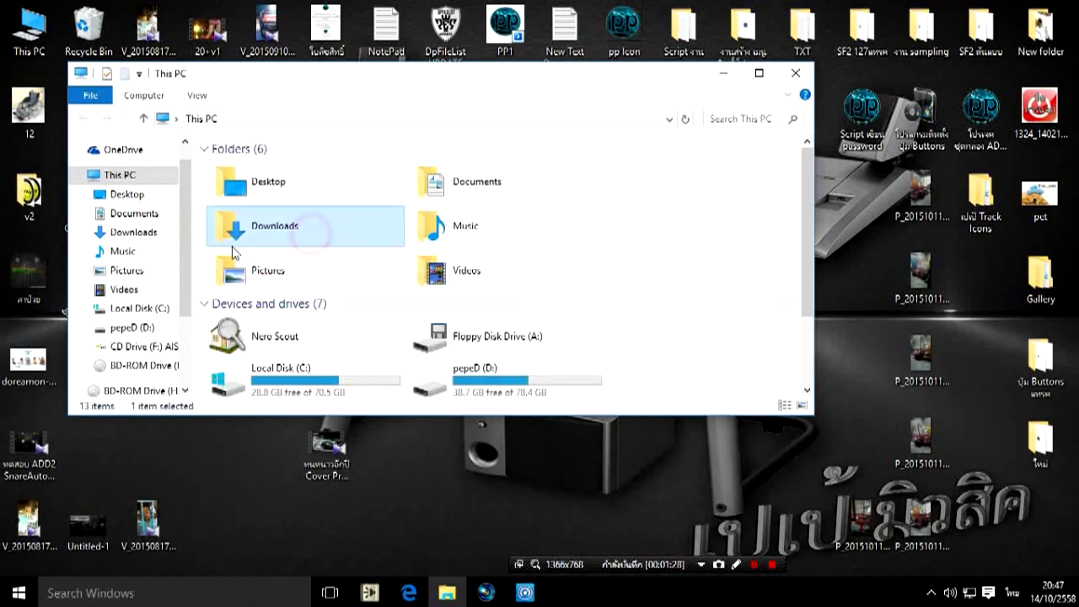
double_click(275, 230)
click(261, 217)
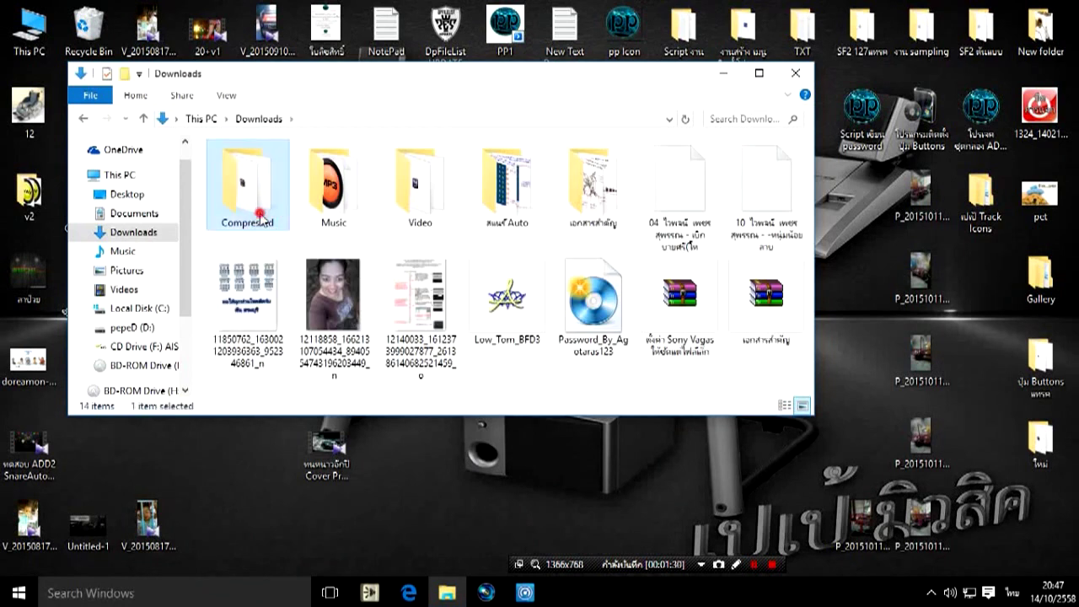
double_click(261, 218)
Copy the WinRAR archive to the desktop, close Explorer, and place it on the keyboard picture.
click(349, 200)
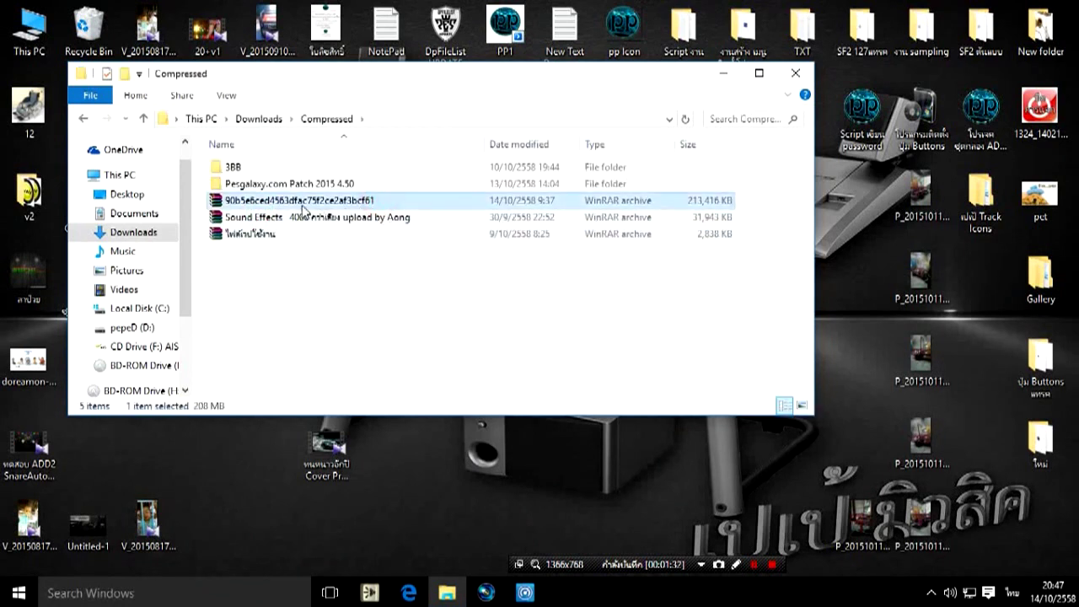
drag(304, 209, 247, 473)
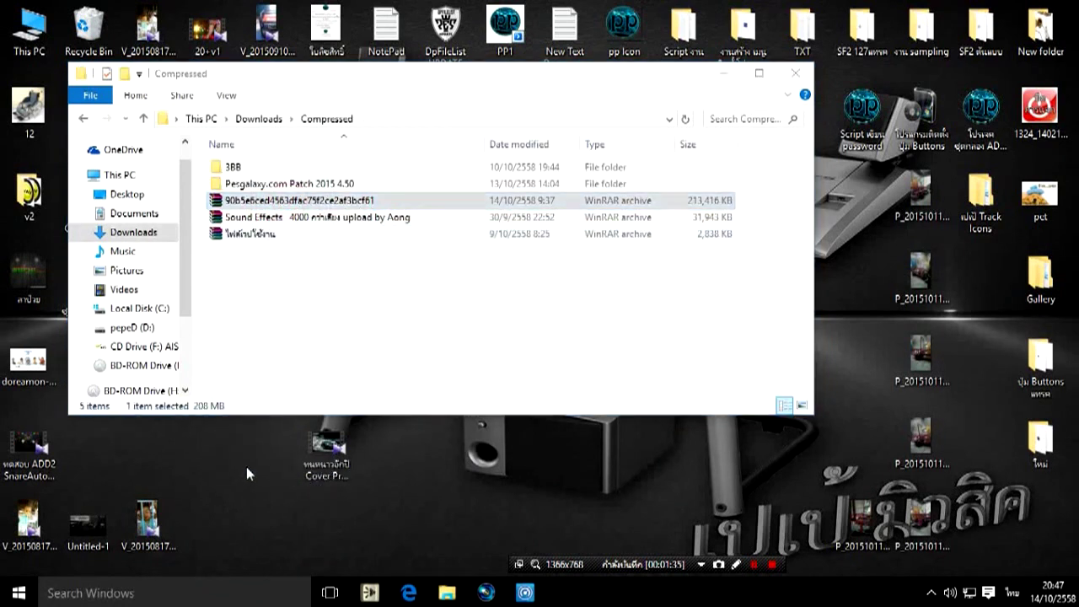
click(795, 73)
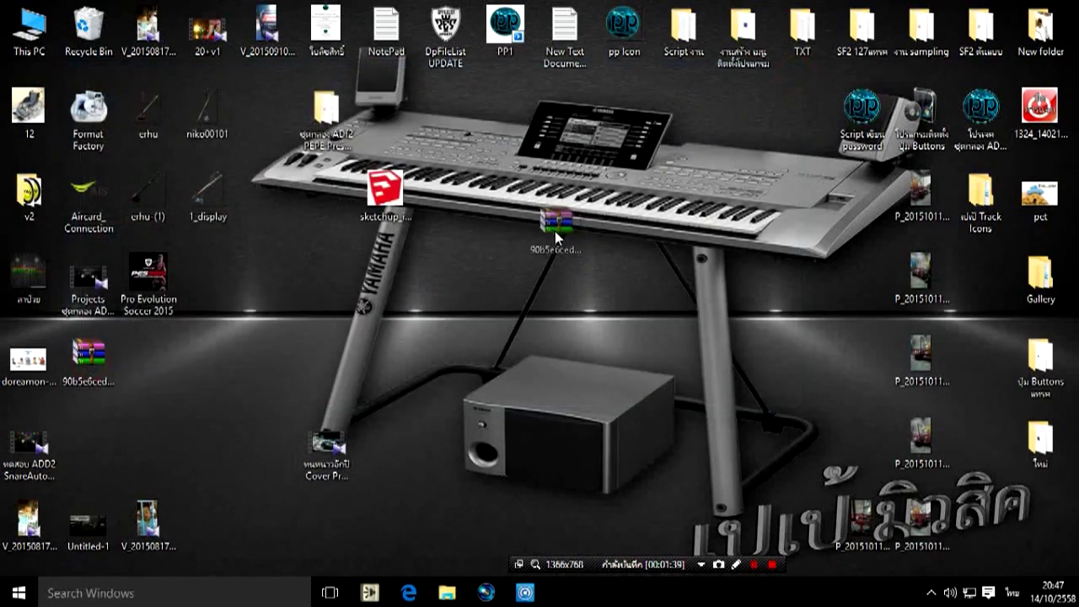
drag(92, 361, 570, 200)
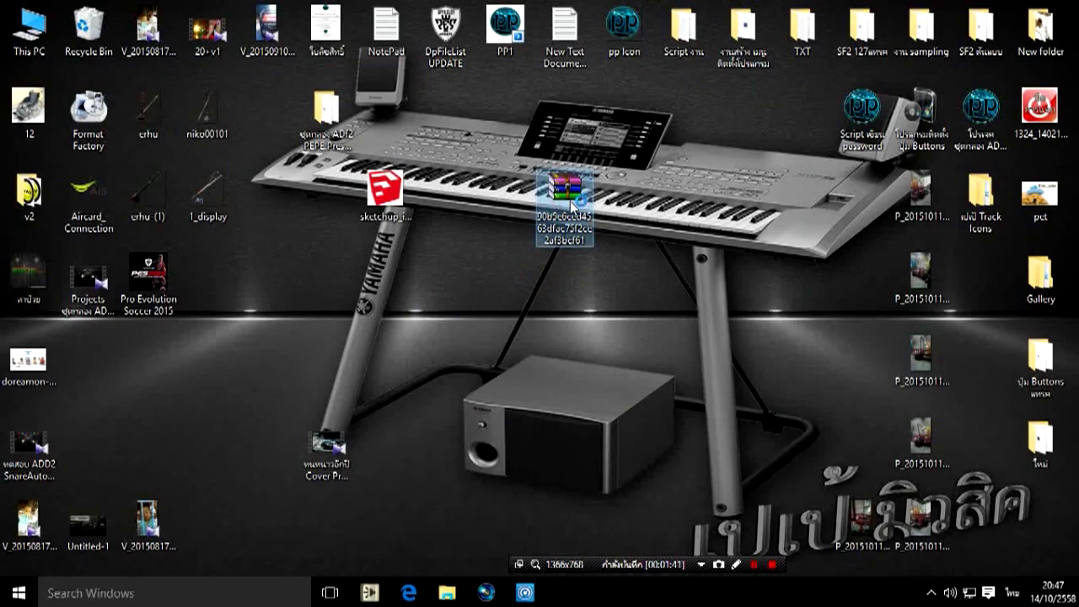
Open the archive in WinRAR and drag the SkthUp.Pro.15.3_MWTSoft folder out onto the desktop.
double_click(579, 208)
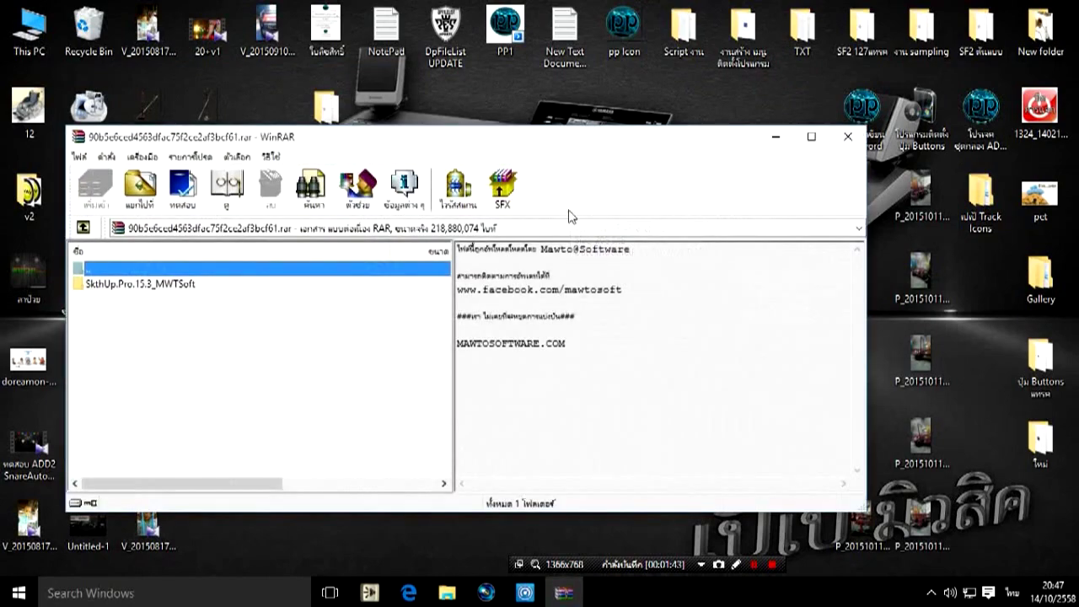
drag(325, 138, 701, 102)
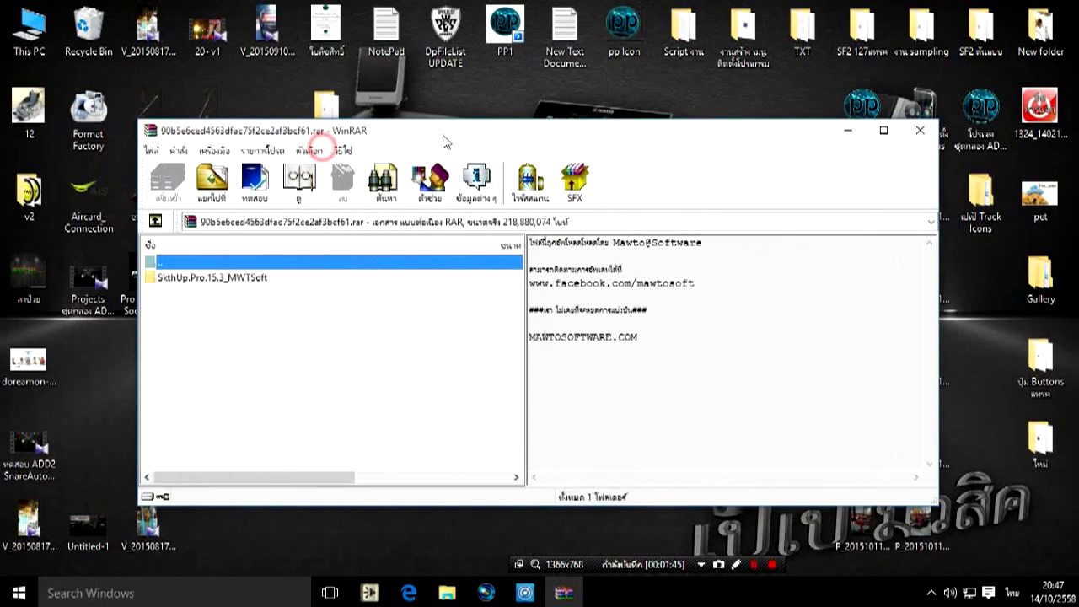
key(Escape)
double_click(580, 216)
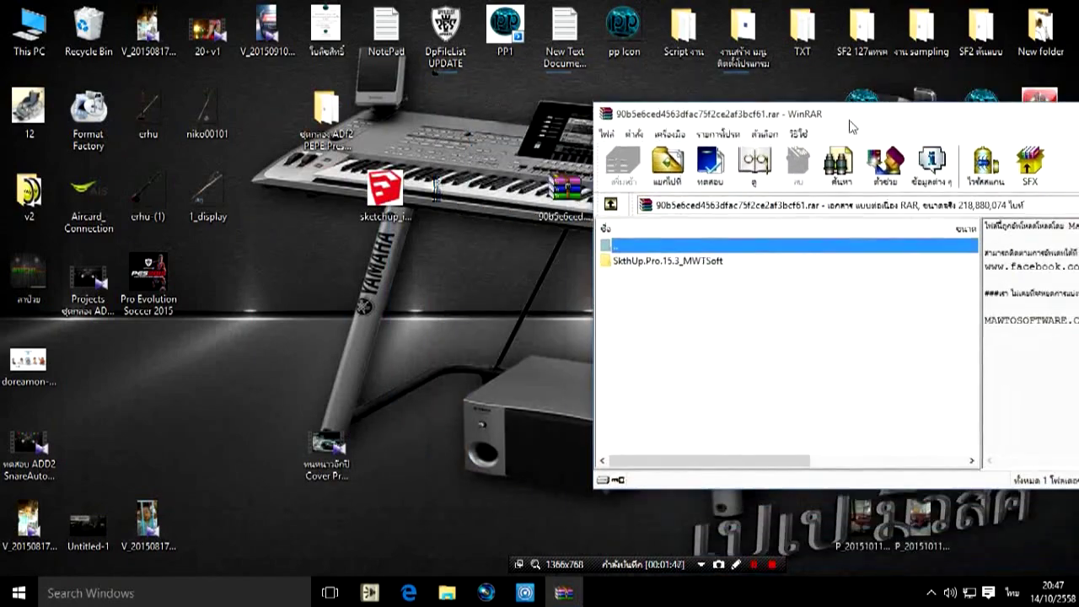
drag(580, 216, 519, 216)
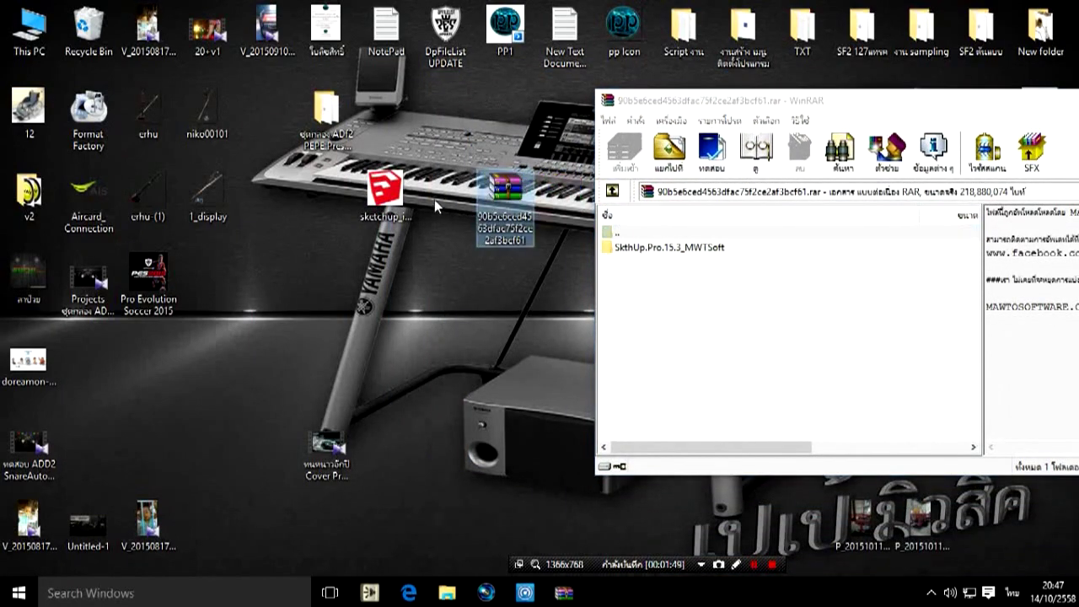
mouse_move(358, 203)
mouse_down()
mouse_move(241, 236)
mouse_move(181, 283)
mouse_up()
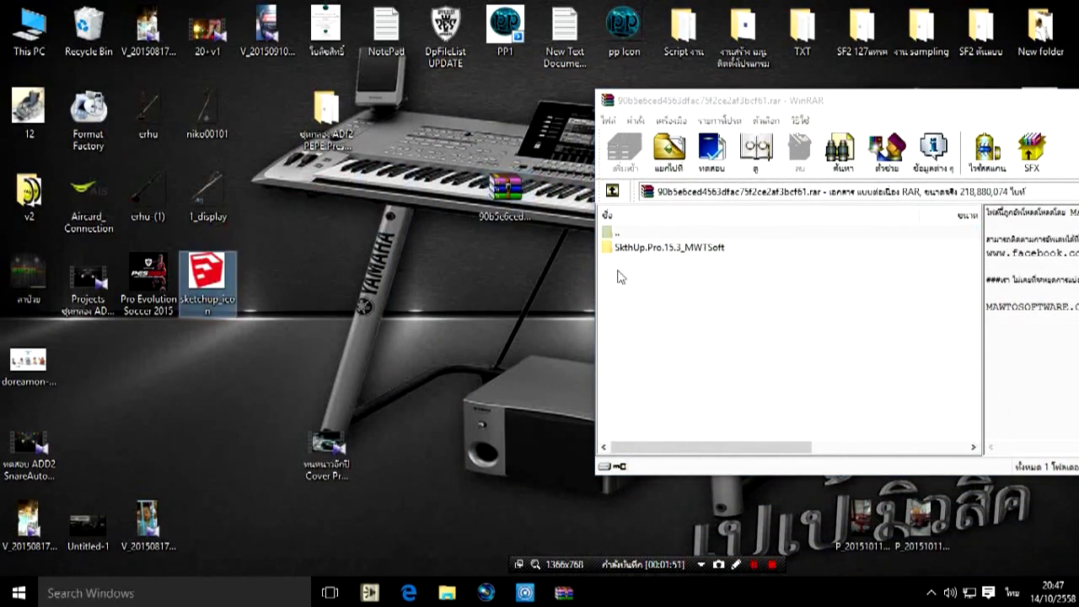
drag(629, 250, 495, 284)
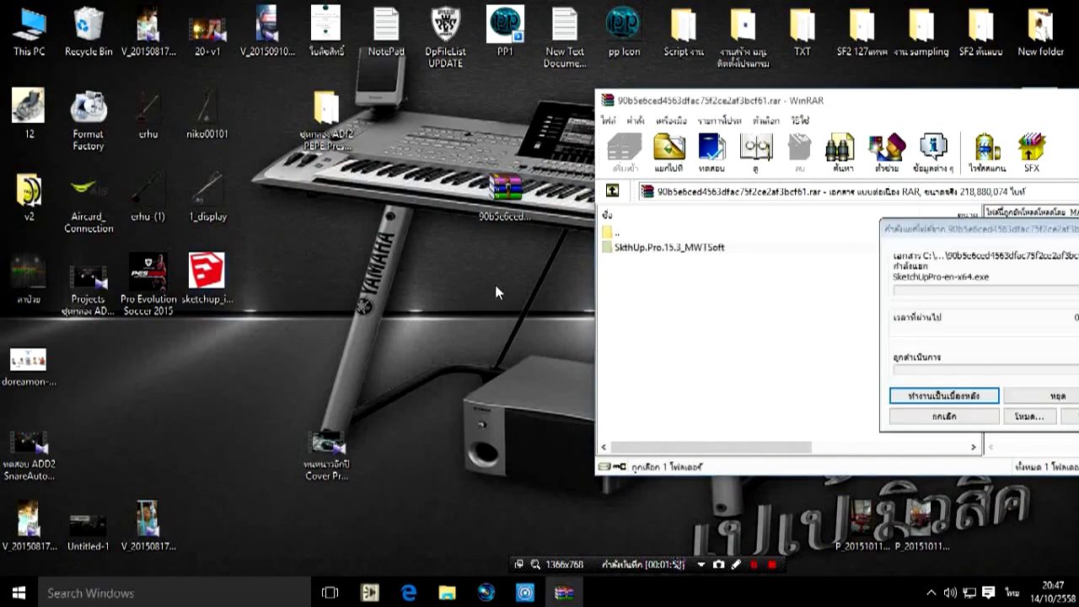
drag(938, 228, 804, 232)
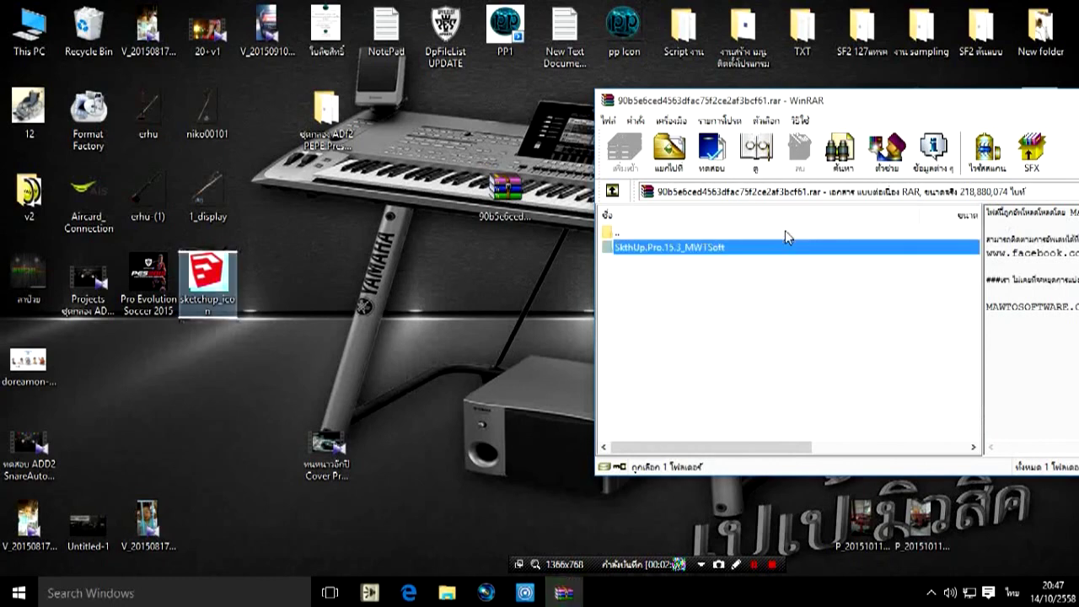
Open the extracted SkthUp.Pro.15.3_MWTSoft folder and close the WinRAR window.
mouse_move(114, 371)
mouse_down()
mouse_move(455, 221)
mouse_move(441, 222)
mouse_up()
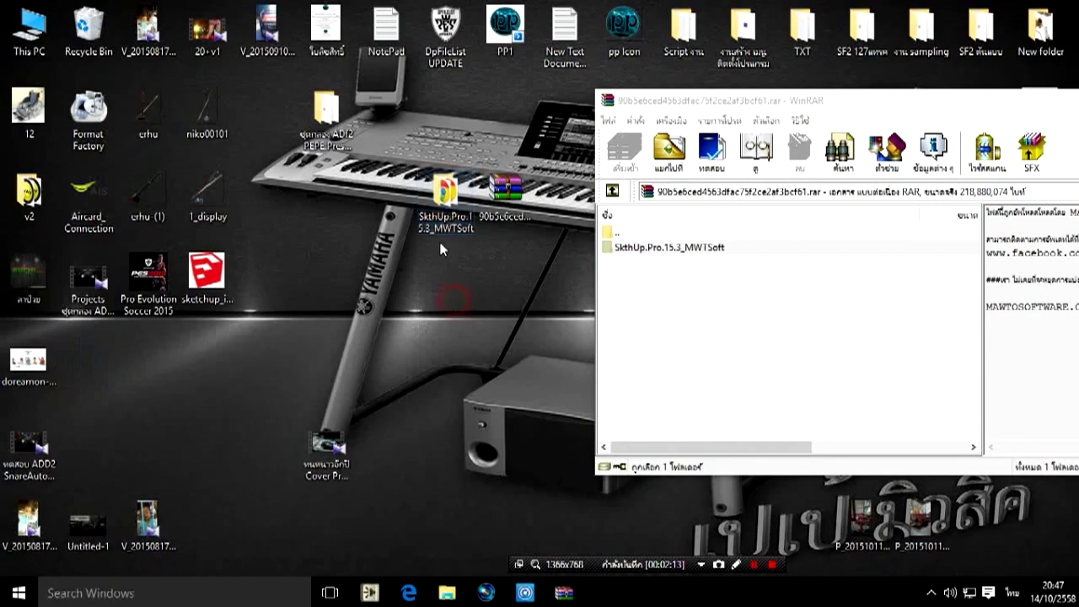
double_click(444, 220)
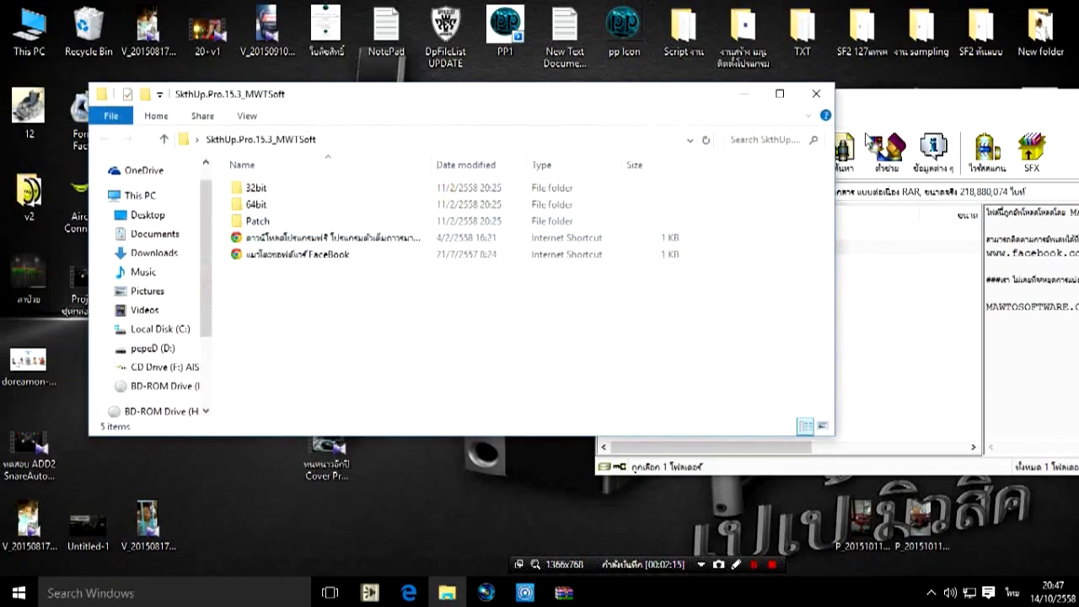
drag(901, 105, 705, 205)
drag(590, 197, 201, 284)
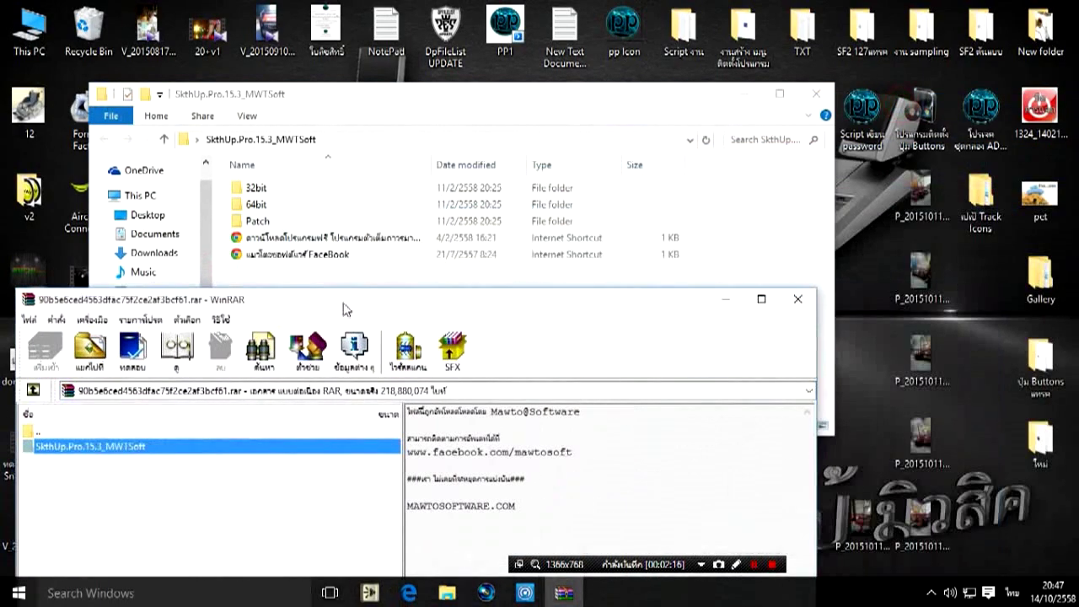
click(805, 294)
Rearrange the folder window and icon, then open the 32bit folder.
drag(335, 100, 852, 153)
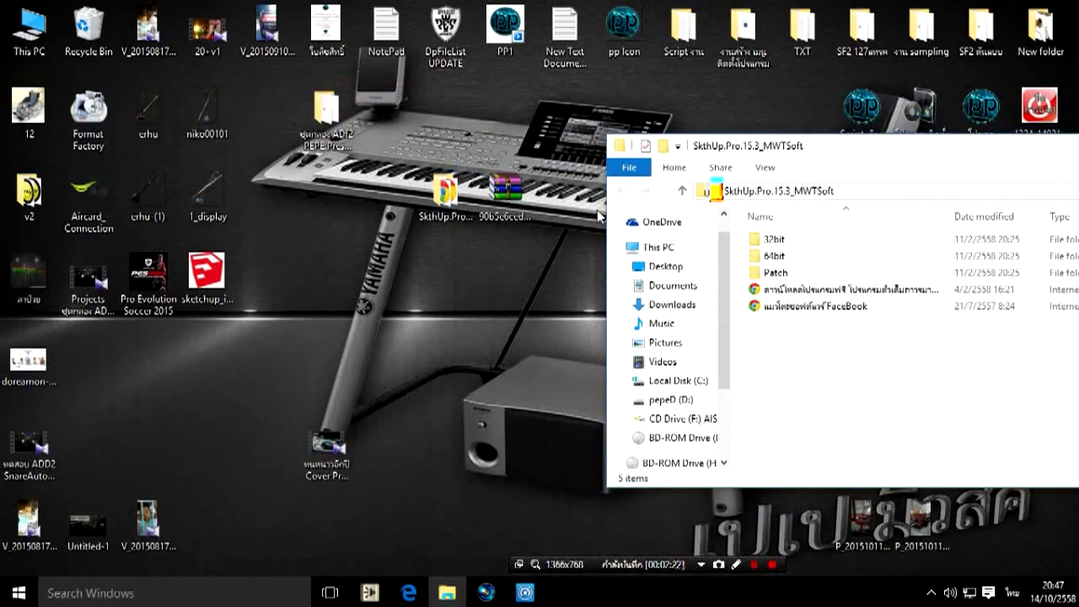
mouse_move(444, 196)
mouse_down()
mouse_move(280, 306)
mouse_move(84, 375)
mouse_up()
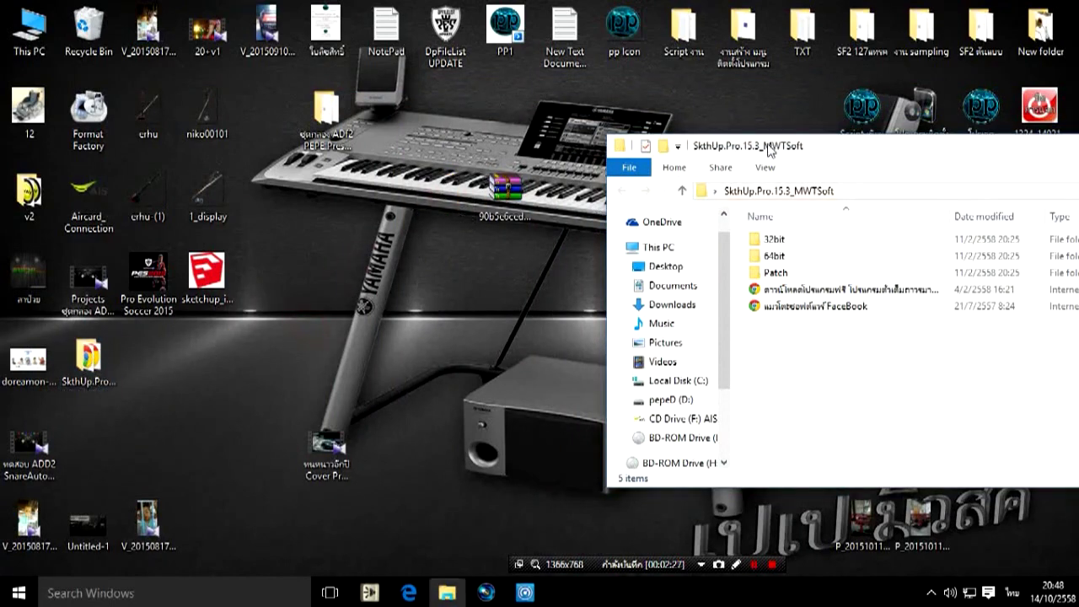
mouse_move(769, 148)
mouse_down()
mouse_move(516, 110)
mouse_move(468, 91)
mouse_up()
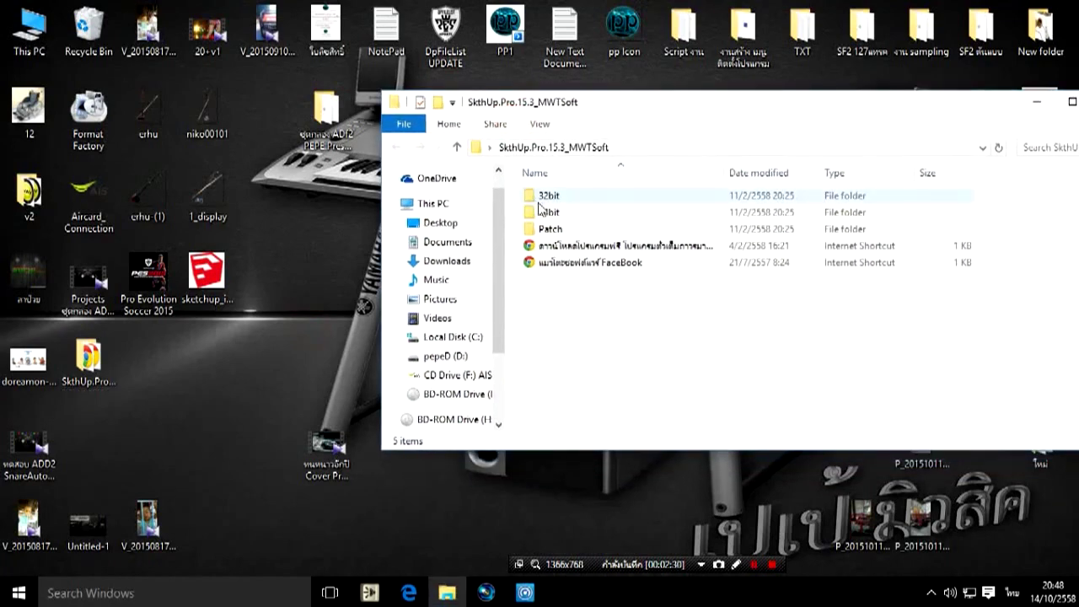
click(538, 200)
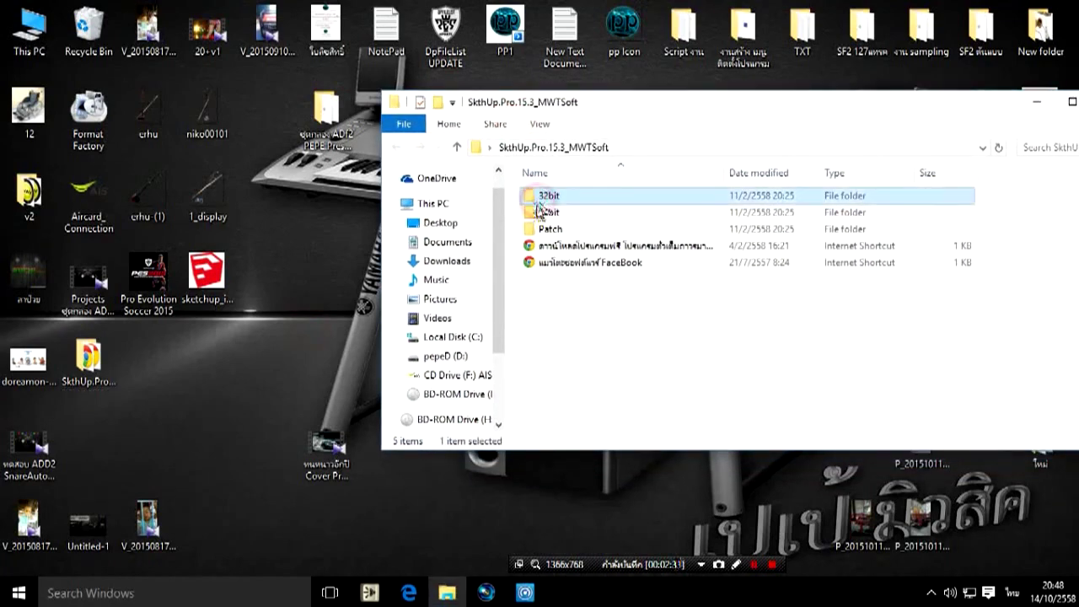
click(538, 212)
click(544, 195)
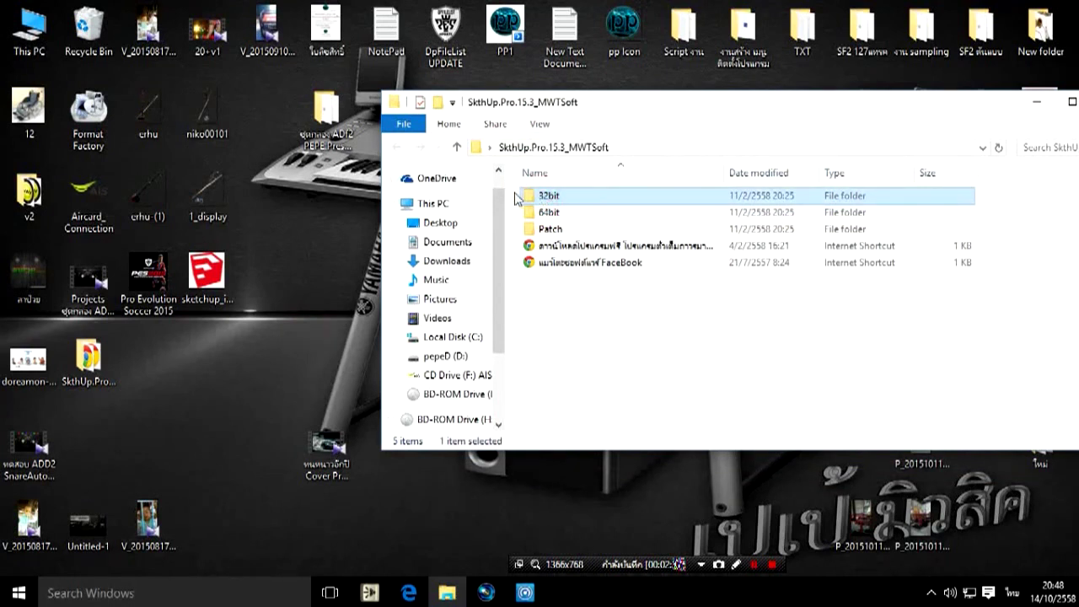
double_click(533, 196)
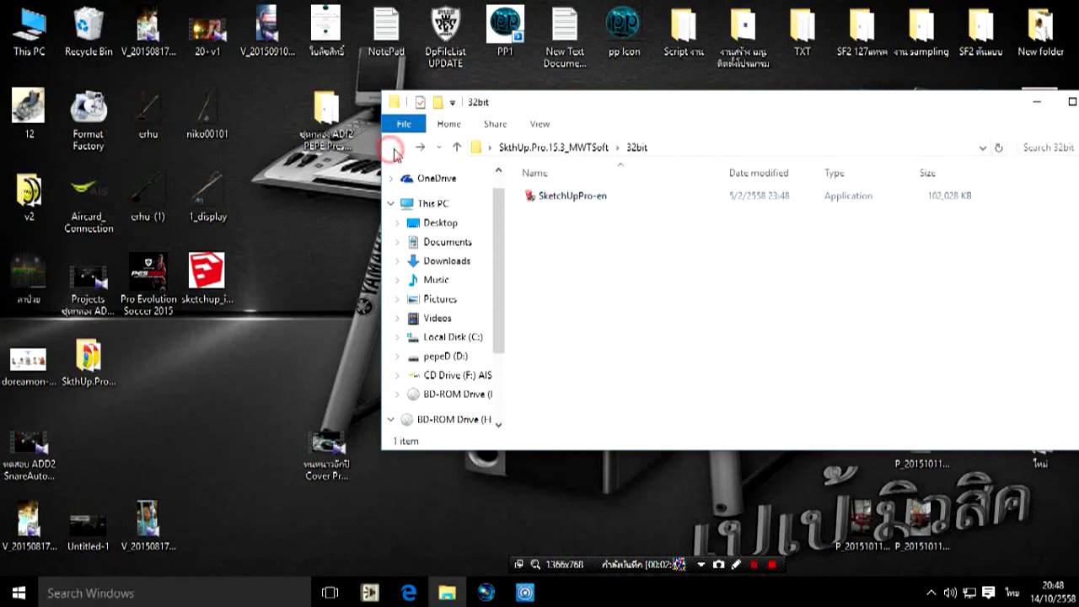
Go back from 32bit to the SkthUp.Pro.15.3_MWTSoft folder listing.
click(396, 147)
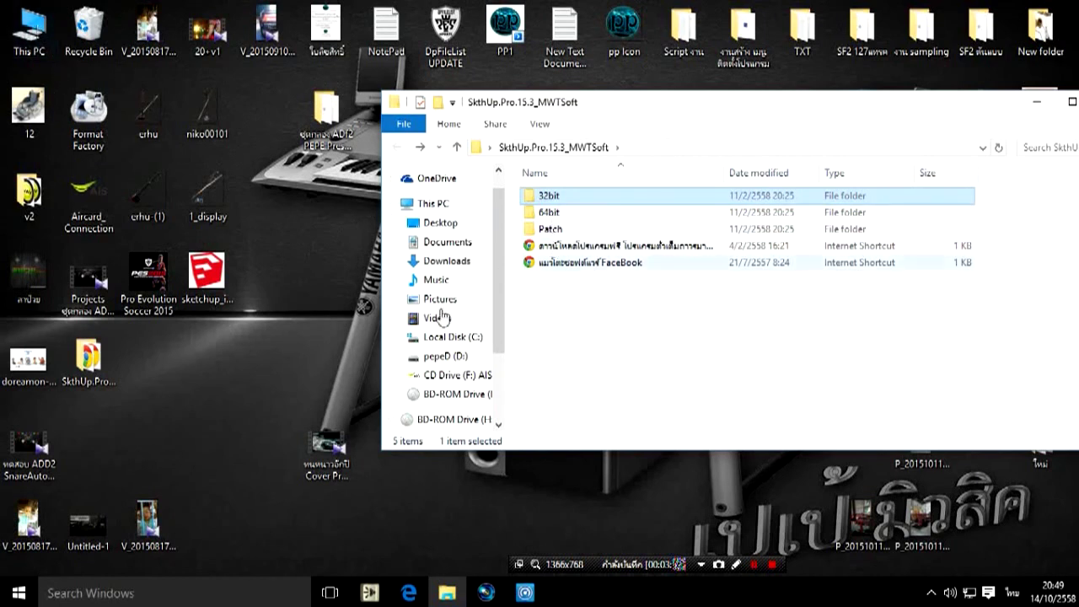
Open the Start menu, scroll it, and close it again.
click(19, 592)
scroll(337, 249, down, 5)
scroll(336, 249, down, 5)
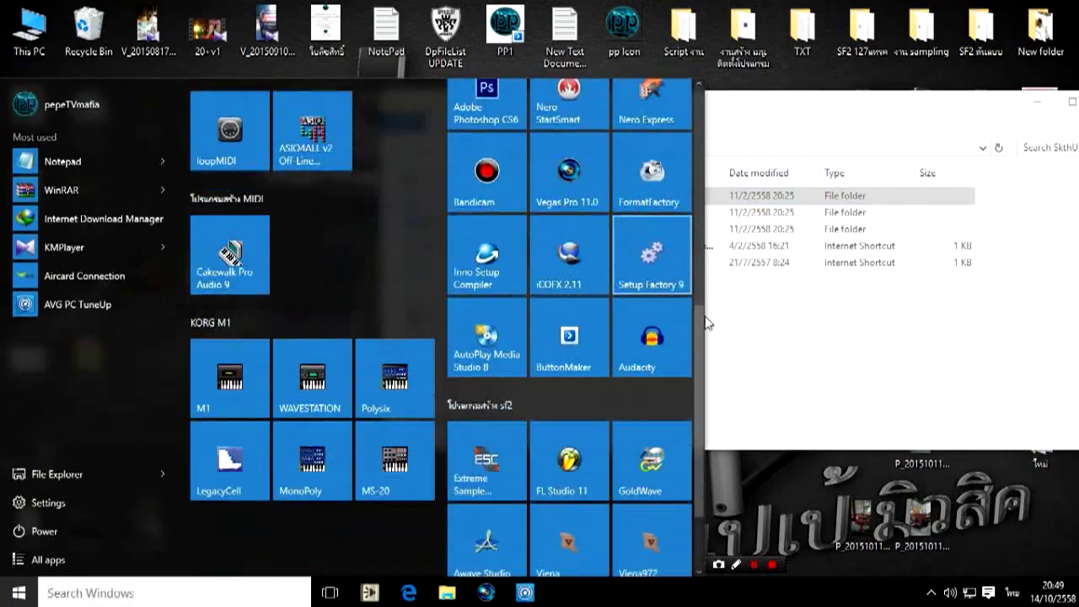
click(795, 349)
Open the 32bit folder and run the SketchUpPro-en installer.
double_click(568, 197)
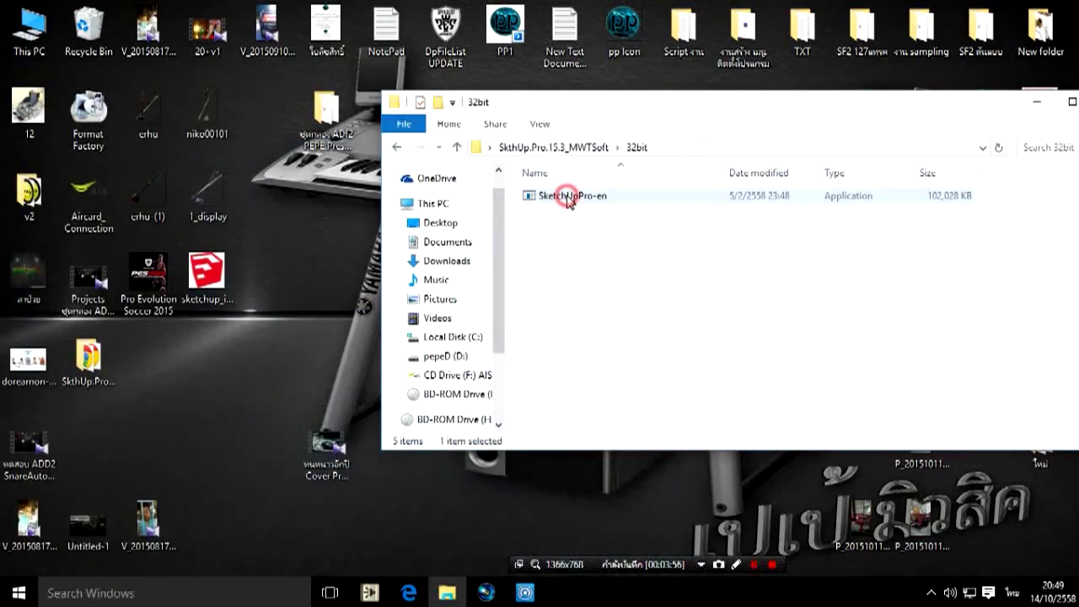
double_click(589, 196)
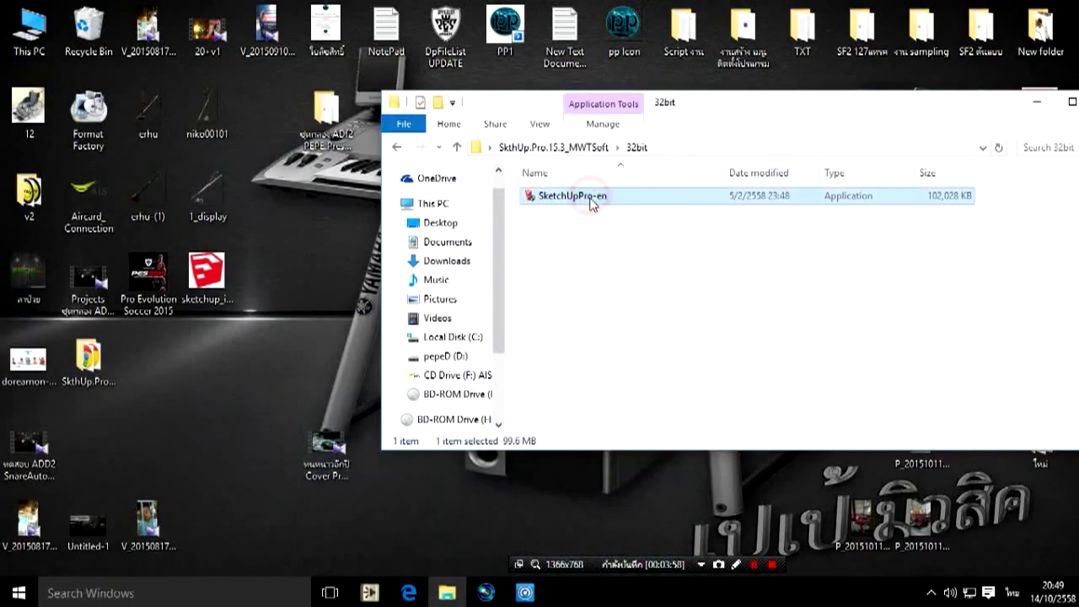
right_click(584, 196)
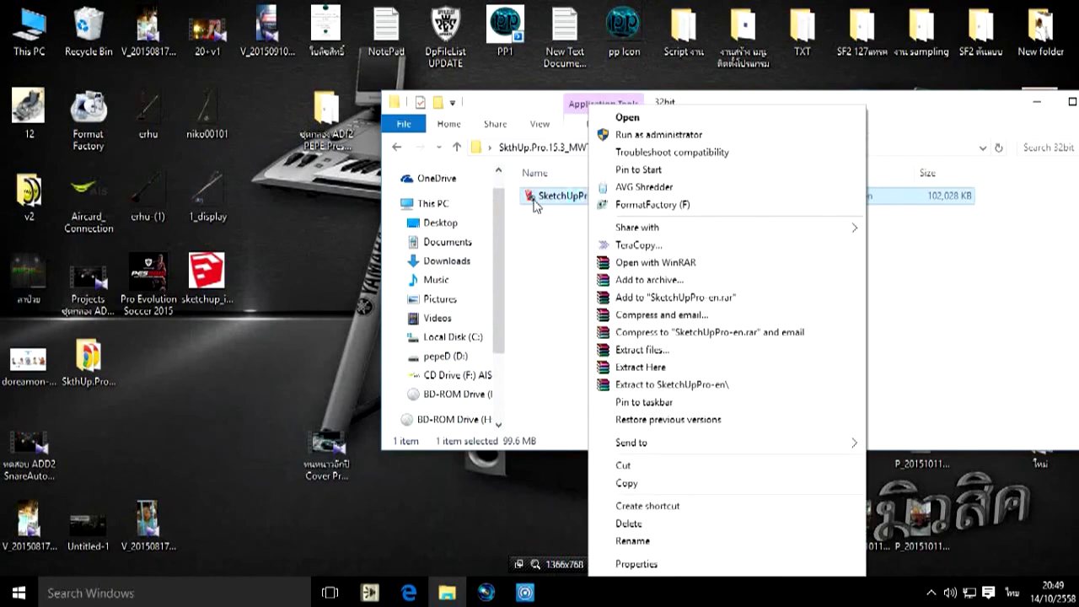
click(536, 200)
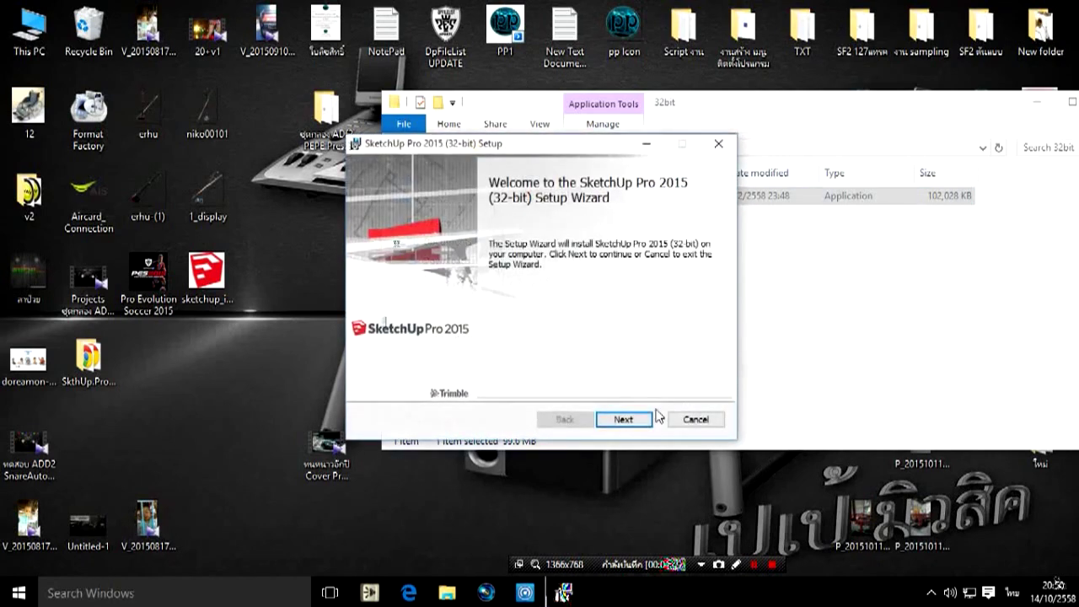
Accept the license terms and keep C:\Program Files\SketchUp\SketchUp 2015\ as the install folder.
click(629, 419)
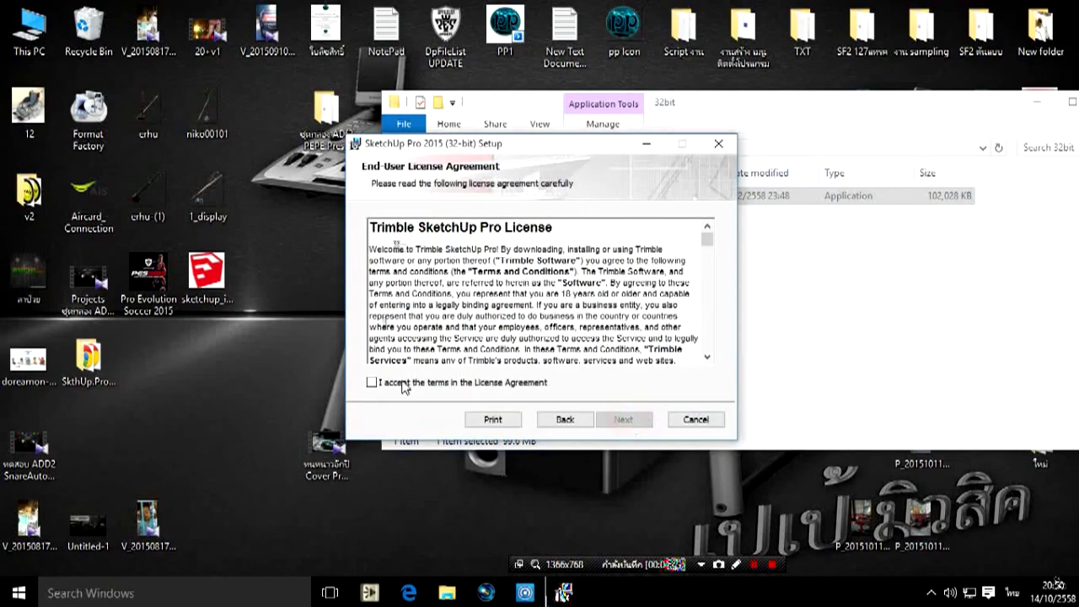
click(395, 383)
mouse_move(516, 143)
mouse_down()
mouse_move(492, 195)
mouse_move(300, 136)
mouse_up()
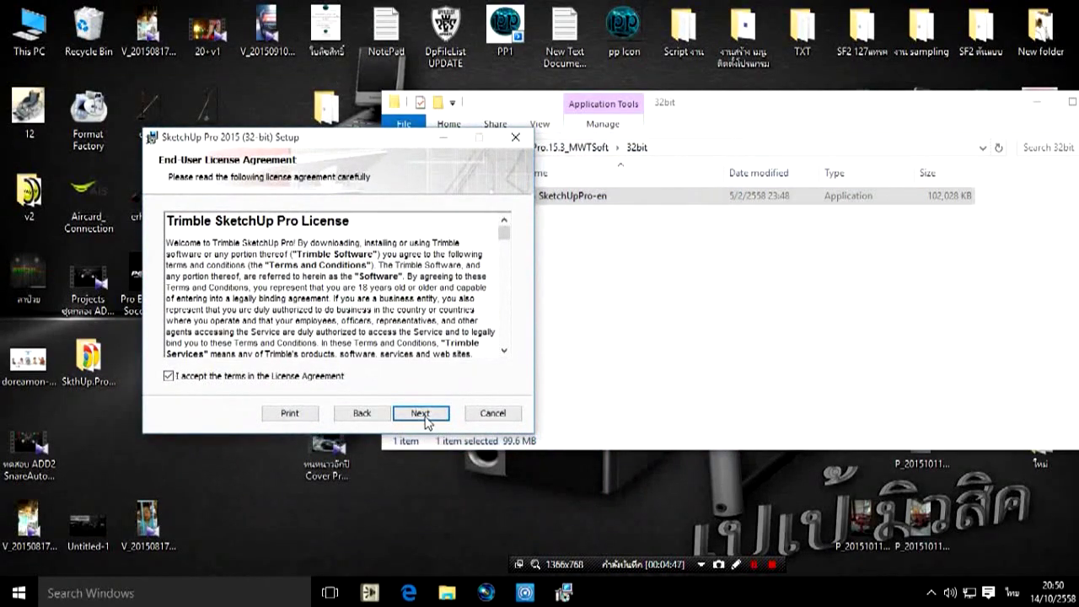
click(425, 418)
click(375, 415)
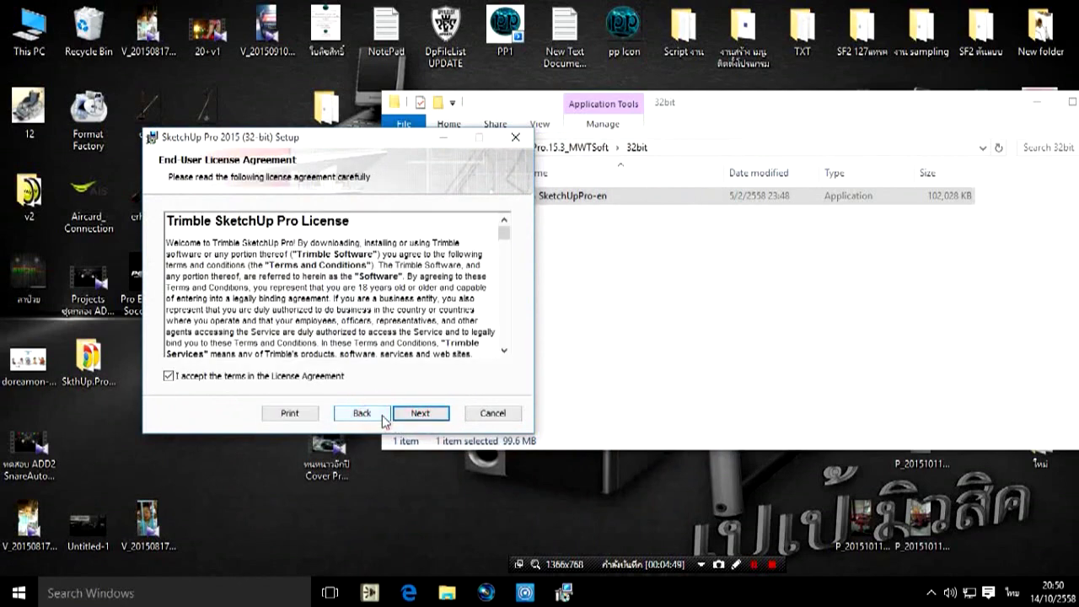
click(430, 416)
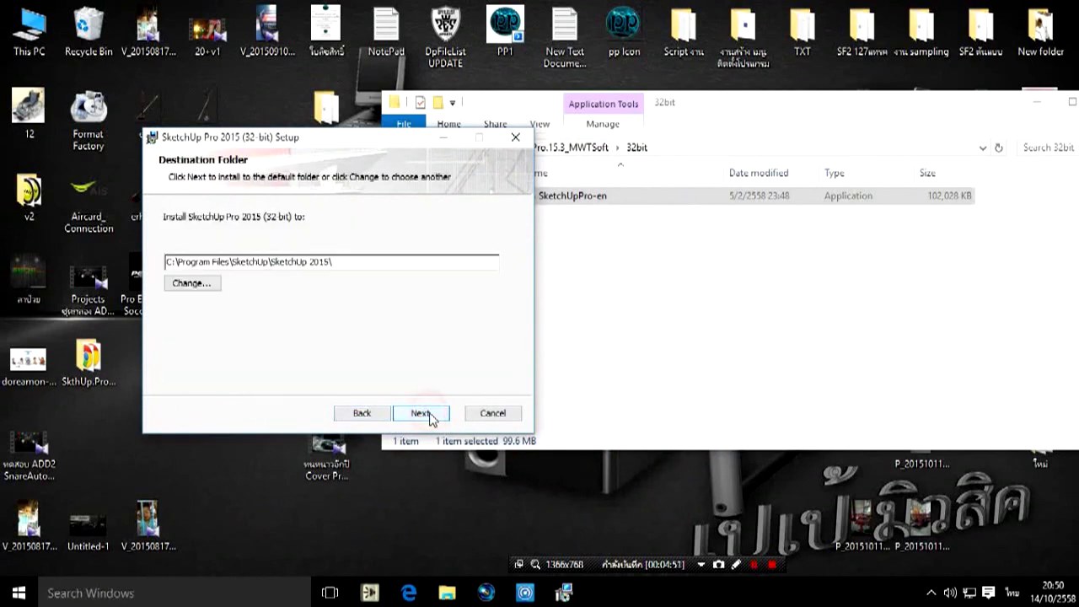
click(334, 262)
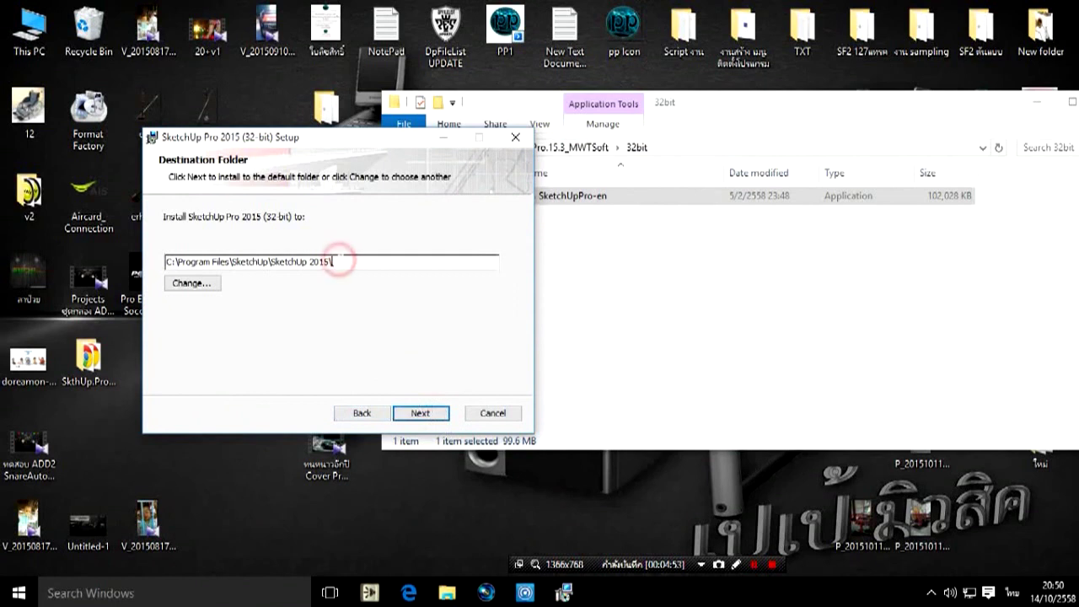
double_click(334, 261)
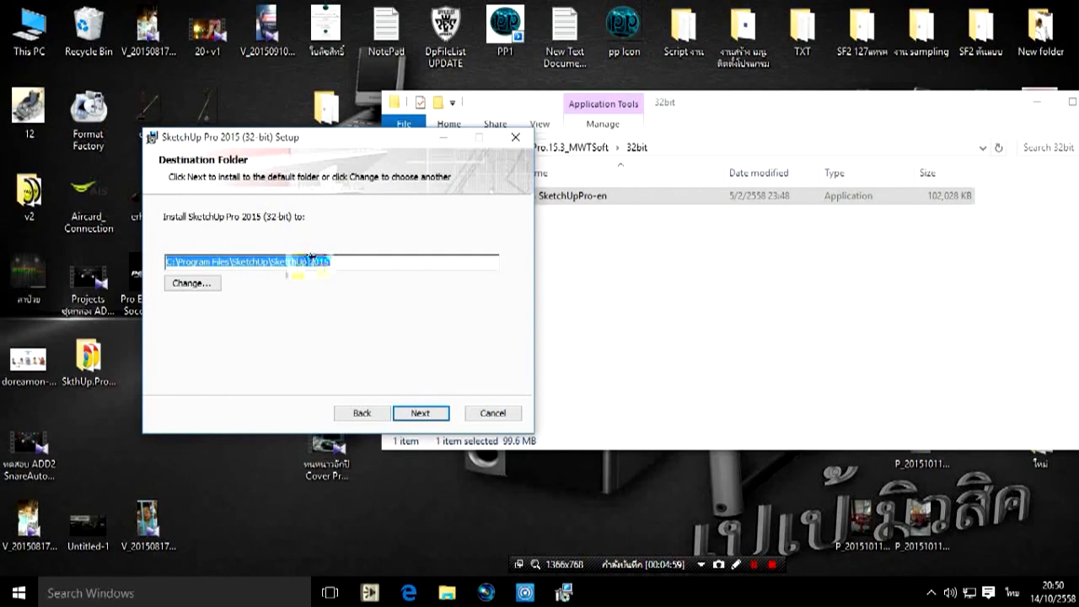
click(430, 418)
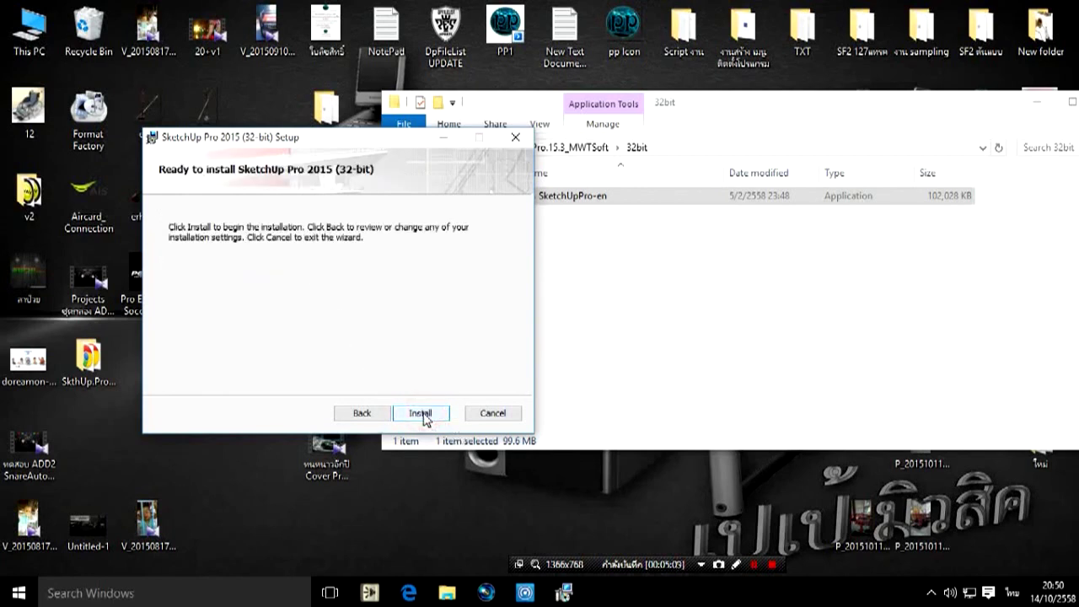
Install SketchUp Pro 2015 and click Finish once the progress completes.
click(428, 416)
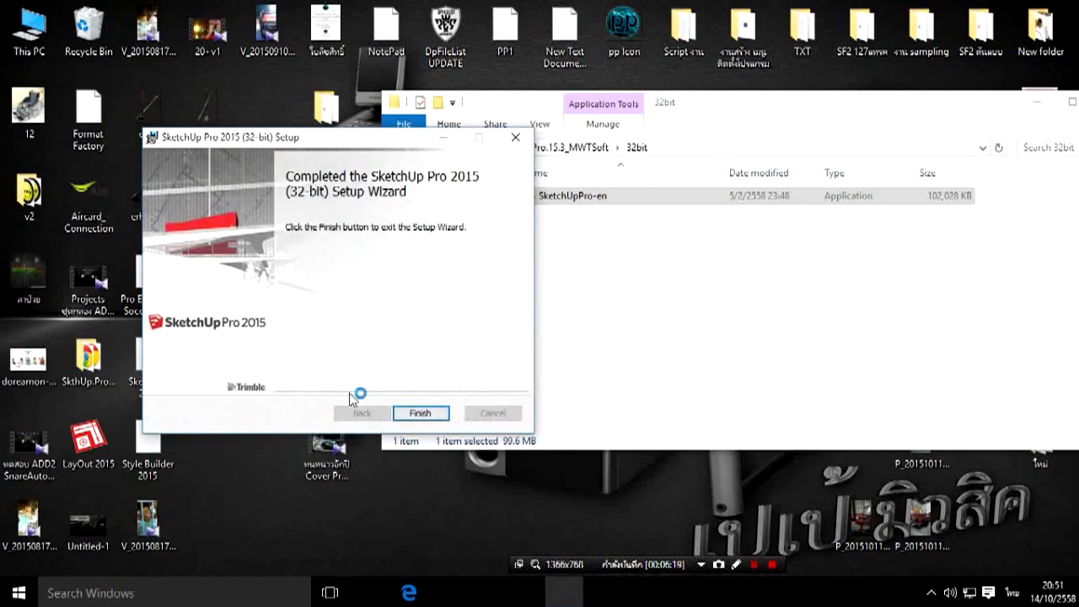
click(420, 412)
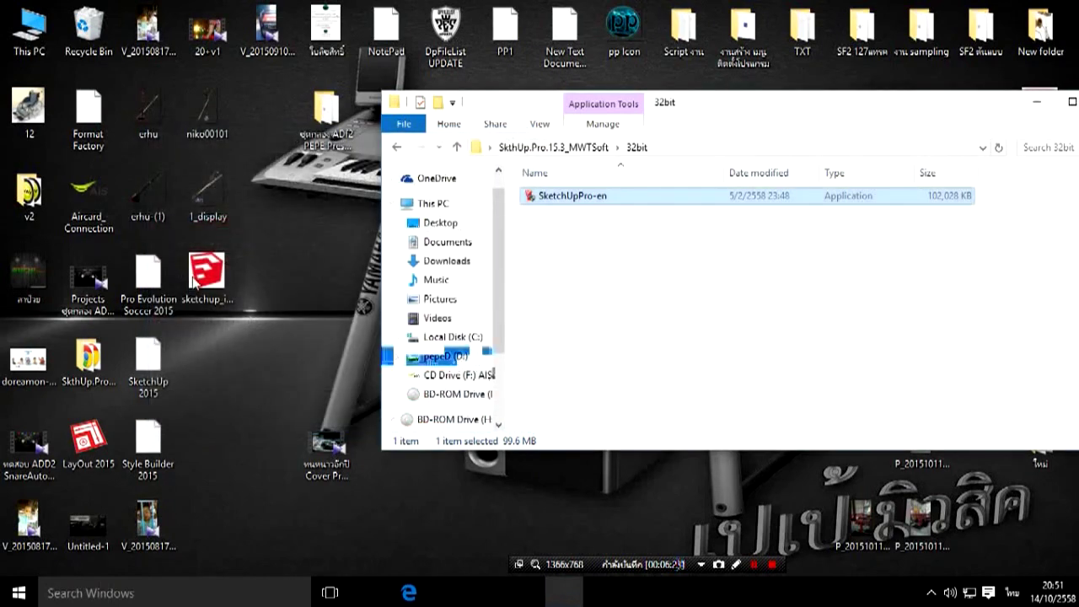
Refresh the desktop and delete the old sketchup_icon shortcut.
click(199, 372)
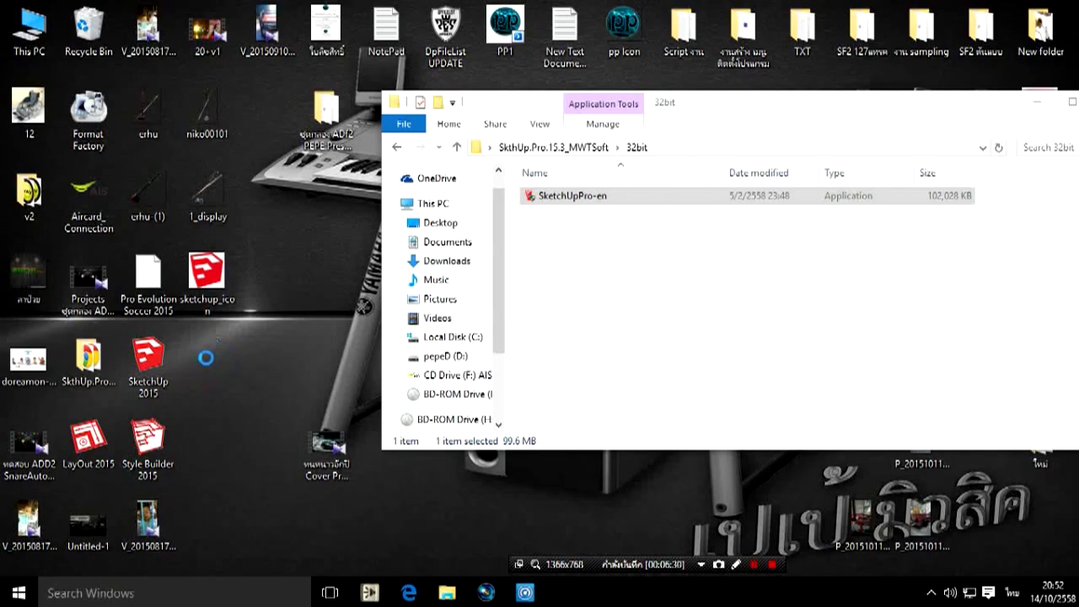
right_click(214, 357)
click(259, 412)
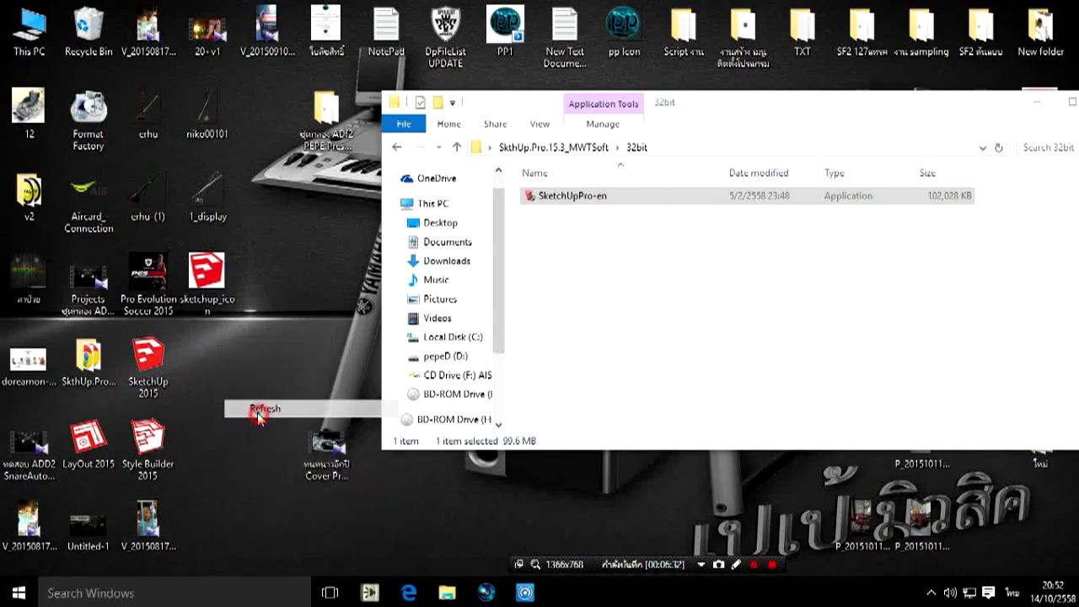
drag(224, 308, 279, 148)
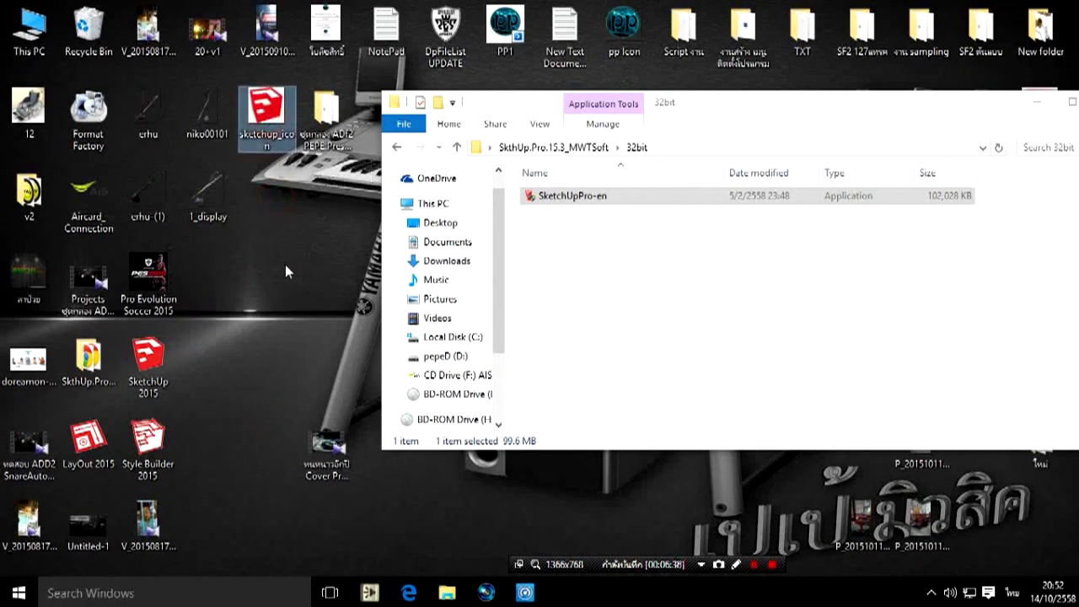
key(Delete)
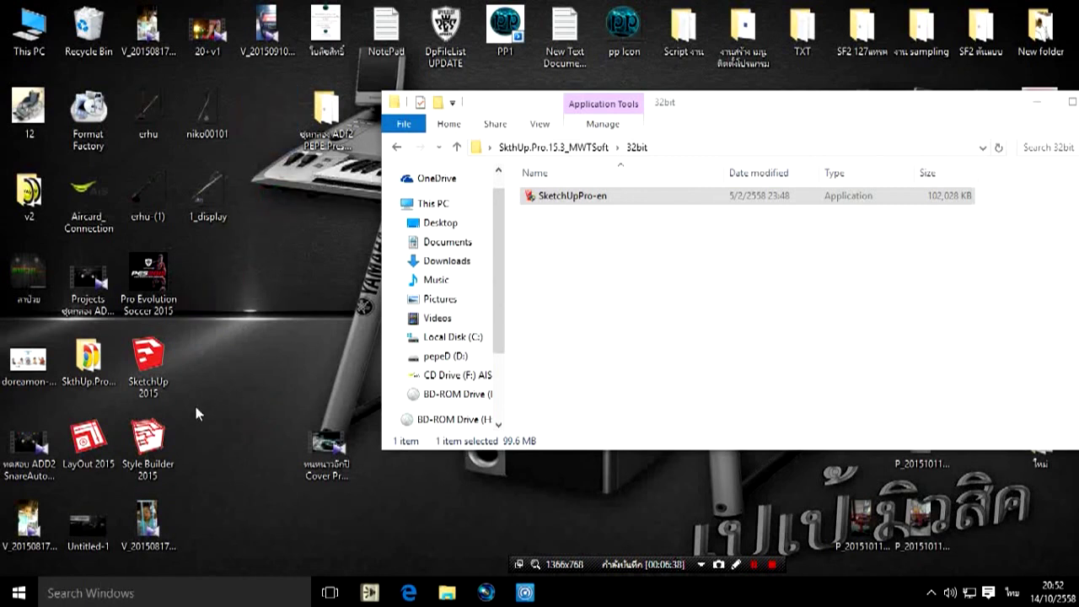
Group the Style Builder 2015, LayOut 2015 and SketchUp 2015 icons together.
drag(137, 443, 198, 371)
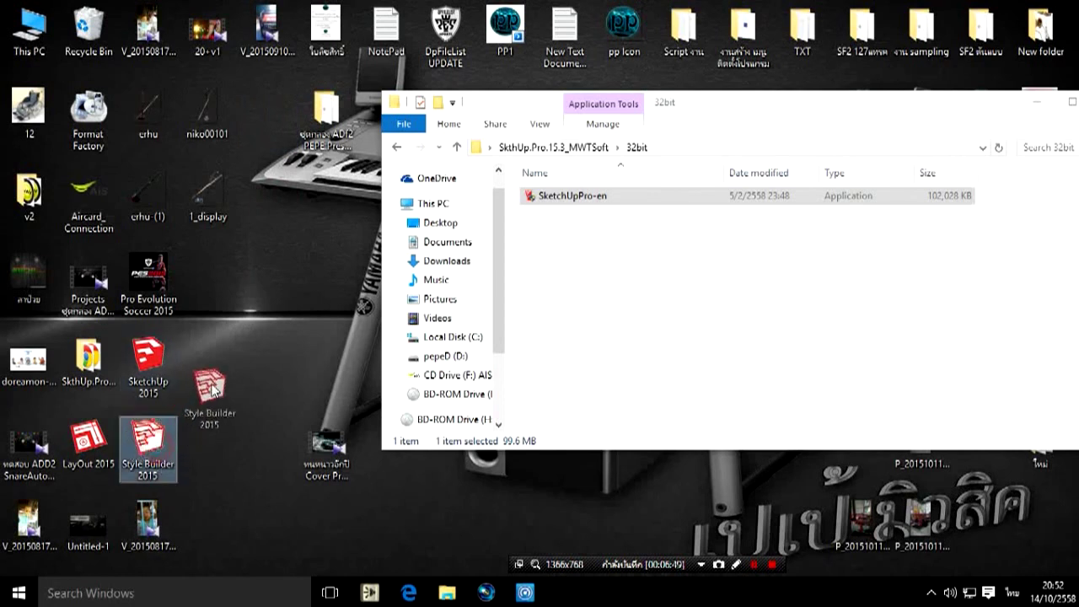
drag(89, 439, 267, 361)
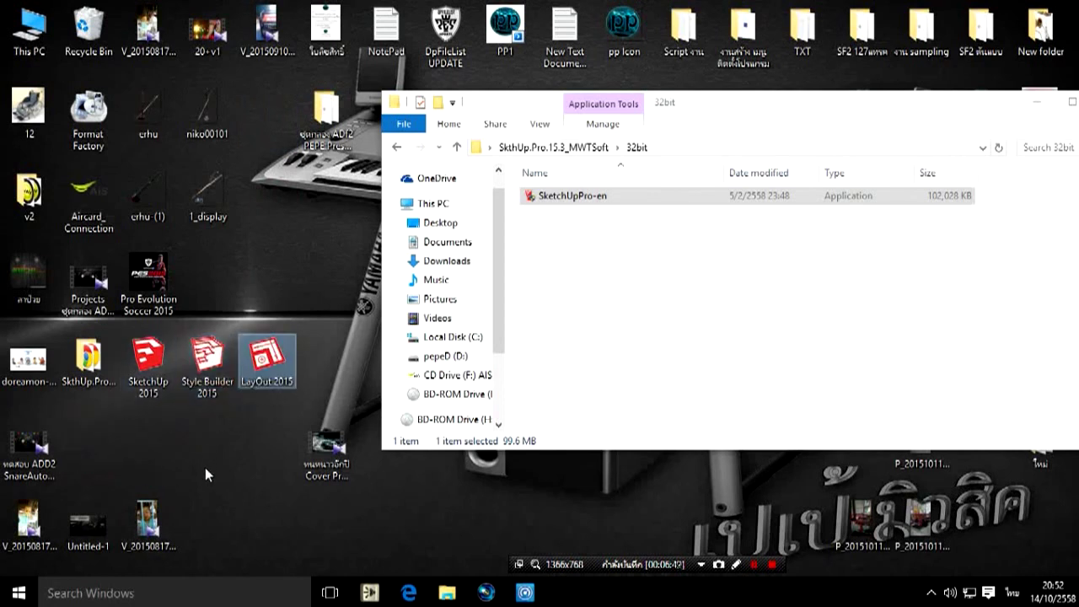
drag(166, 379, 197, 440)
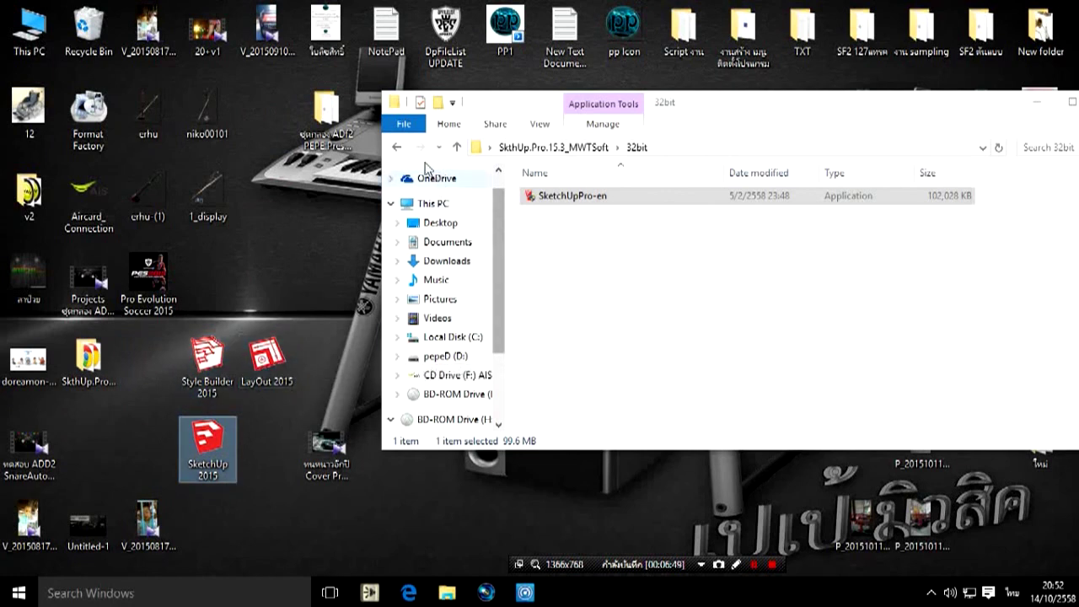
Open Patch.rar from the Patch folder and extract su2015-32-patch.exe into that folder.
click(397, 147)
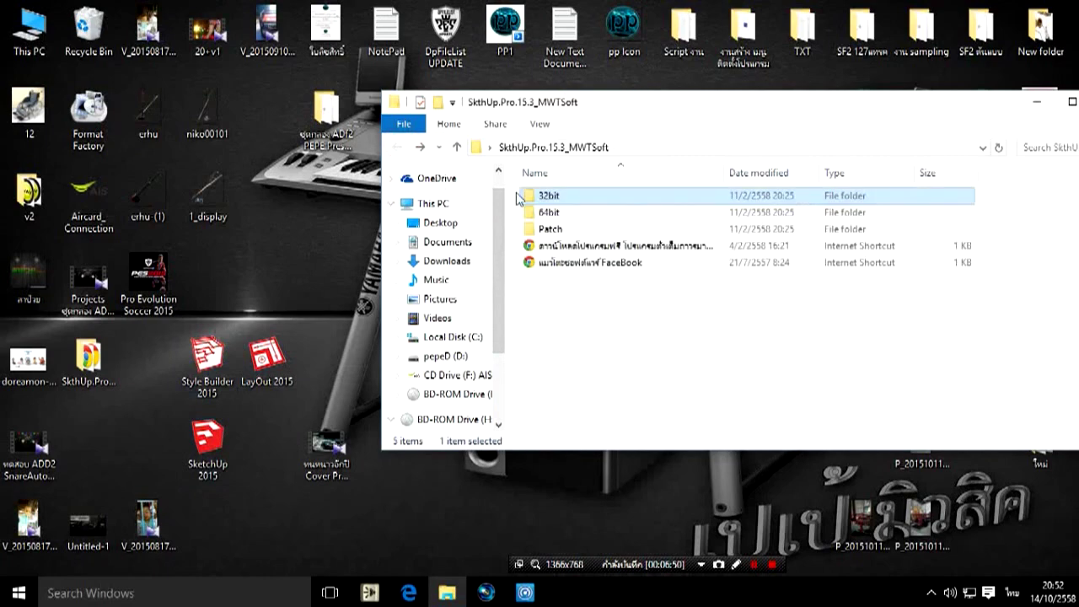
double_click(567, 228)
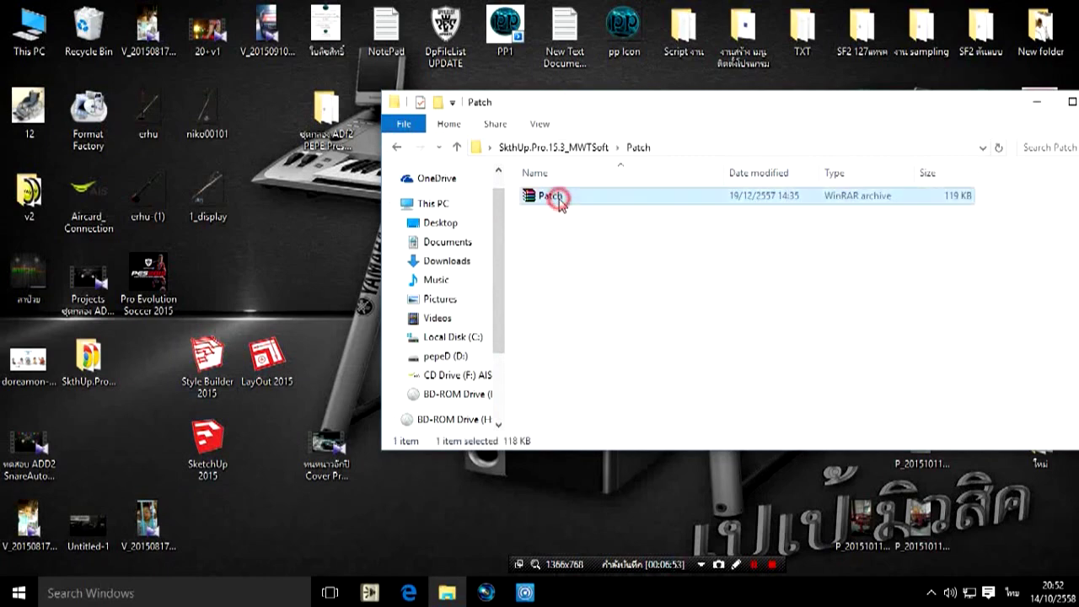
double_click(559, 199)
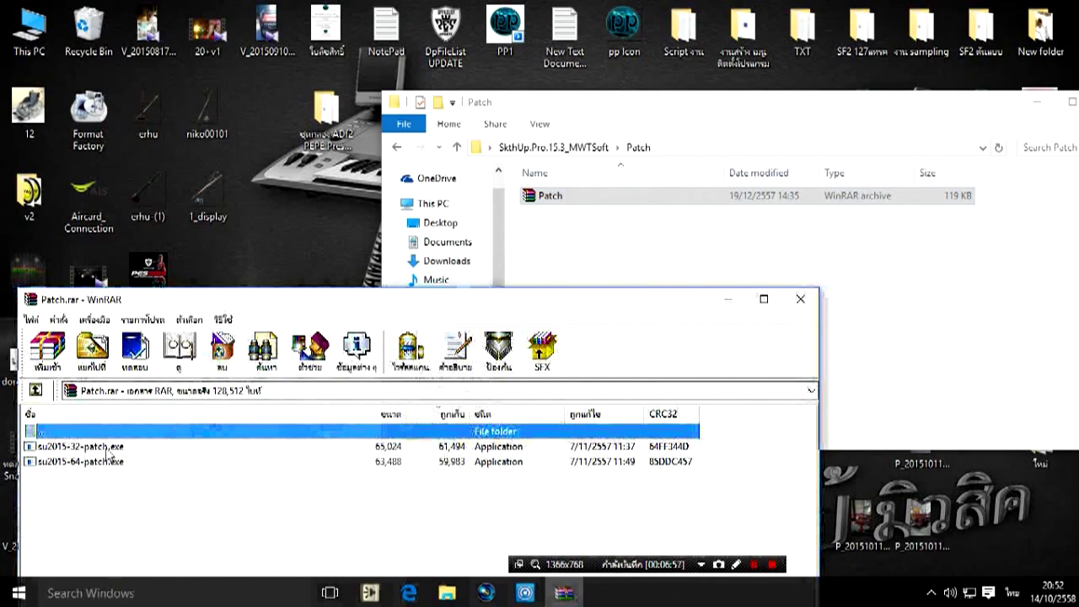
click(110, 447)
click(120, 462)
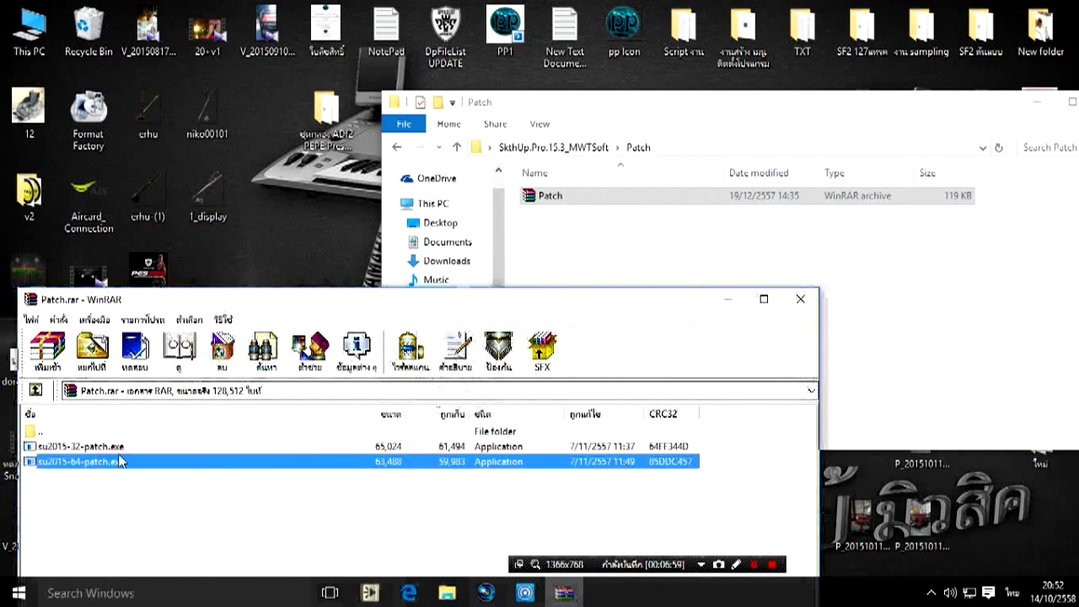
drag(118, 447, 873, 332)
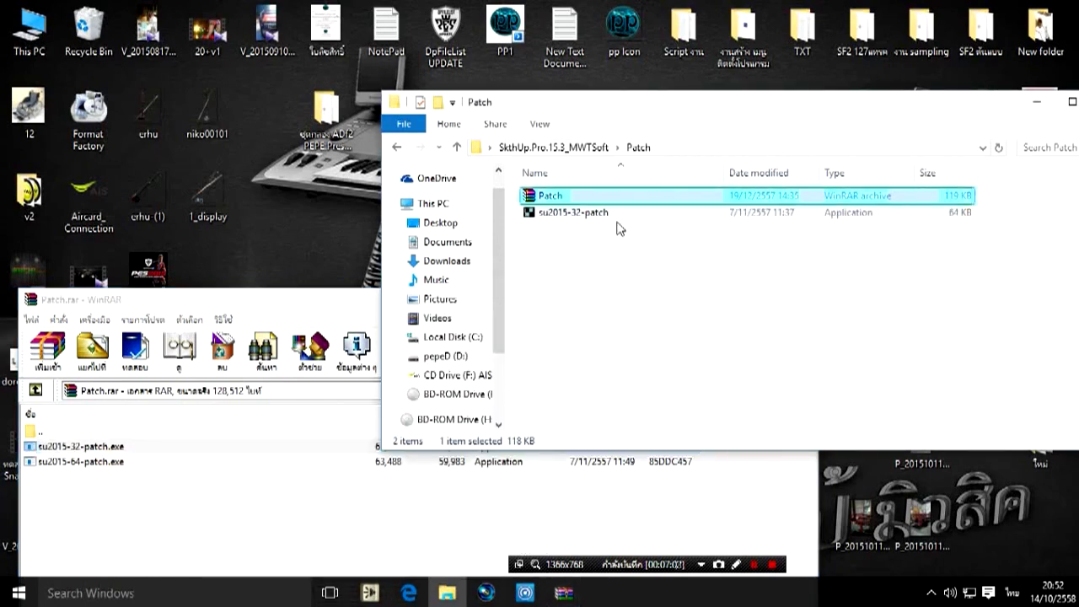
click(350, 304)
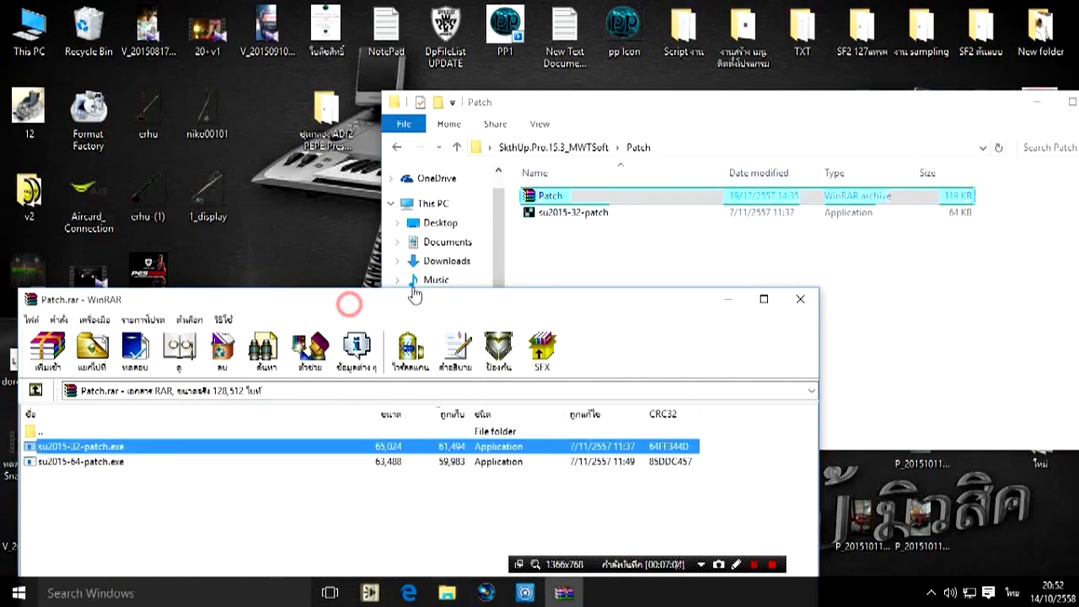
Close the archive window, then run su2015-32-patch as administrator and start patching.
click(797, 300)
right_click(558, 213)
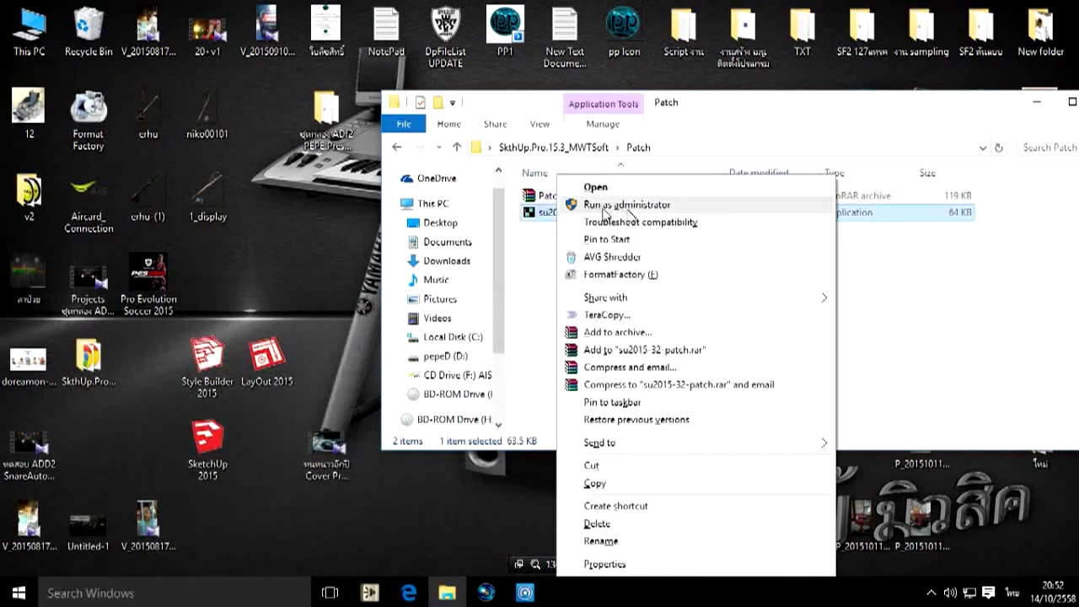
click(603, 207)
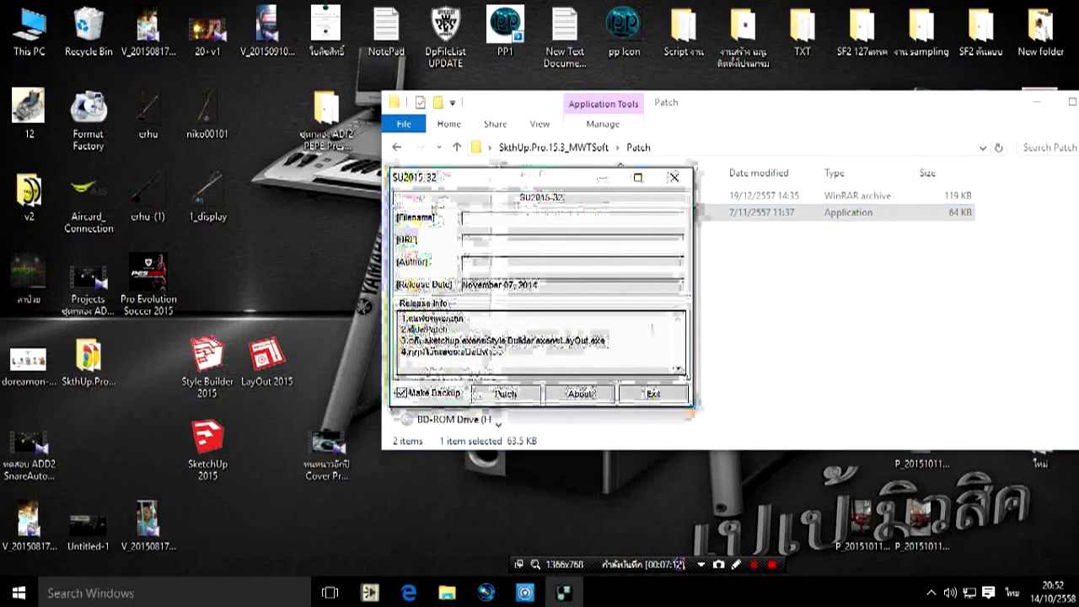
click(517, 396)
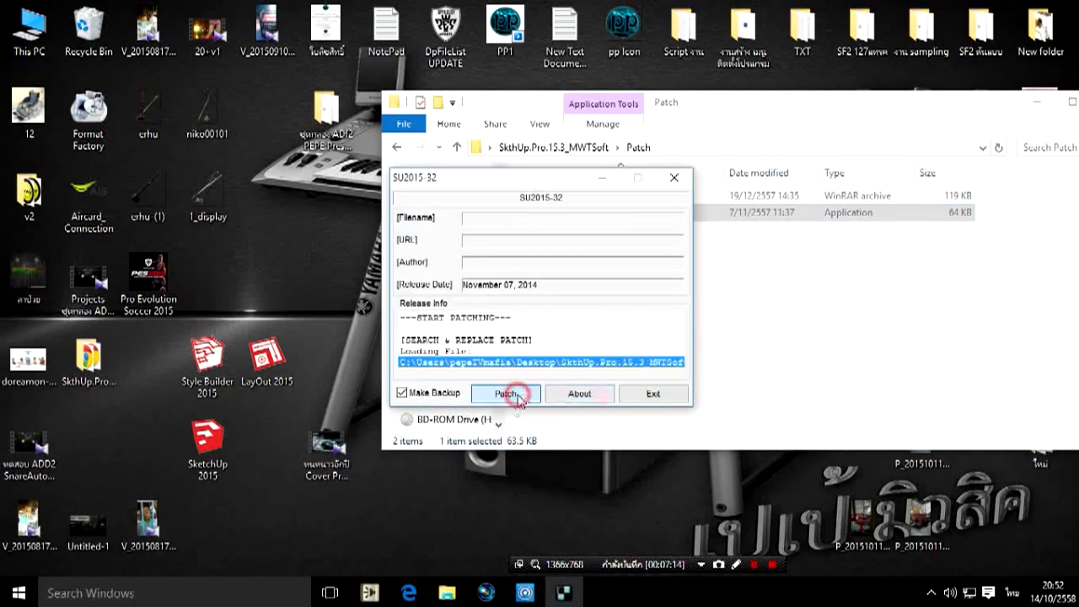
click(614, 353)
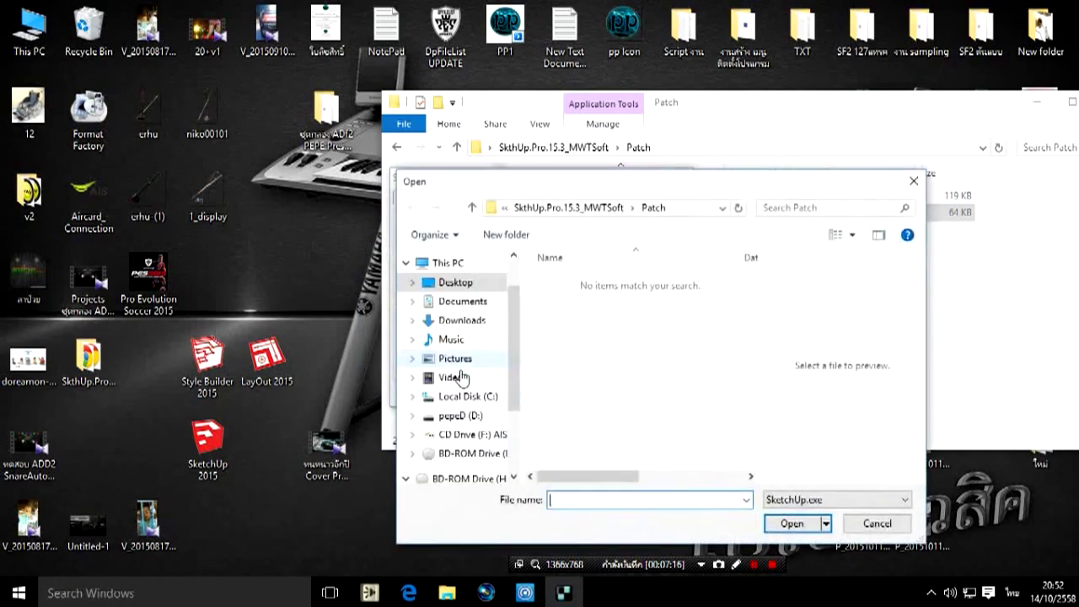
Cancel the missing-file search, decline searching again, and exit the patcher.
click(914, 181)
click(613, 354)
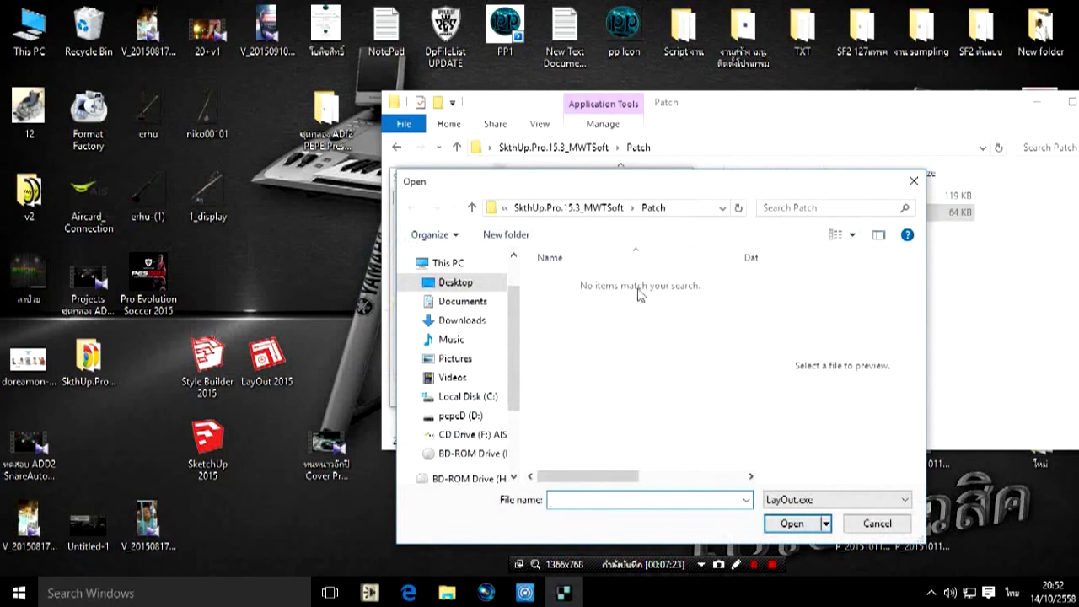
click(698, 207)
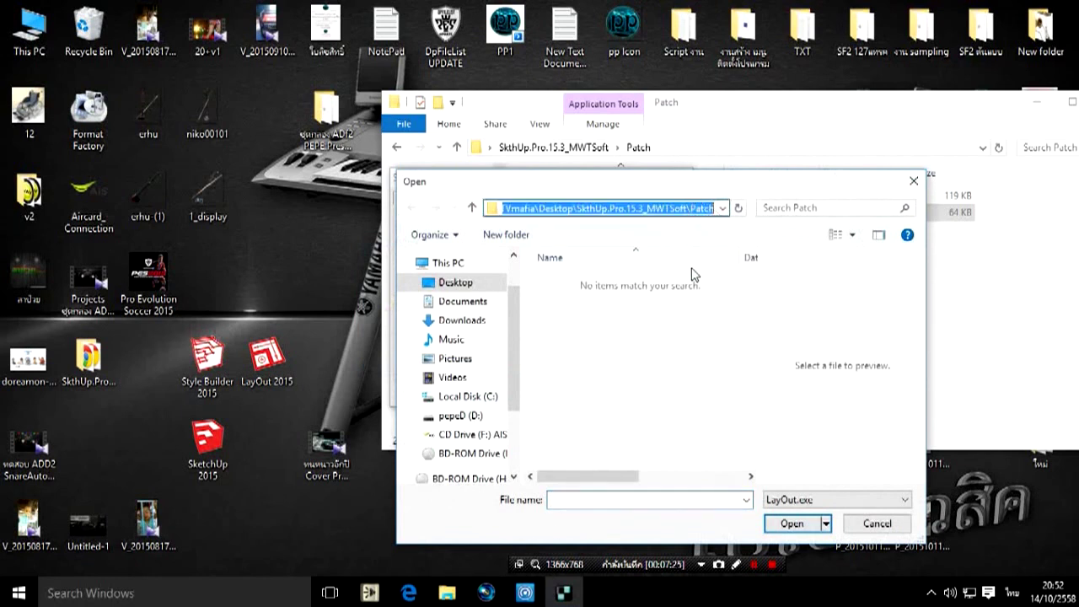
click(914, 182)
click(694, 352)
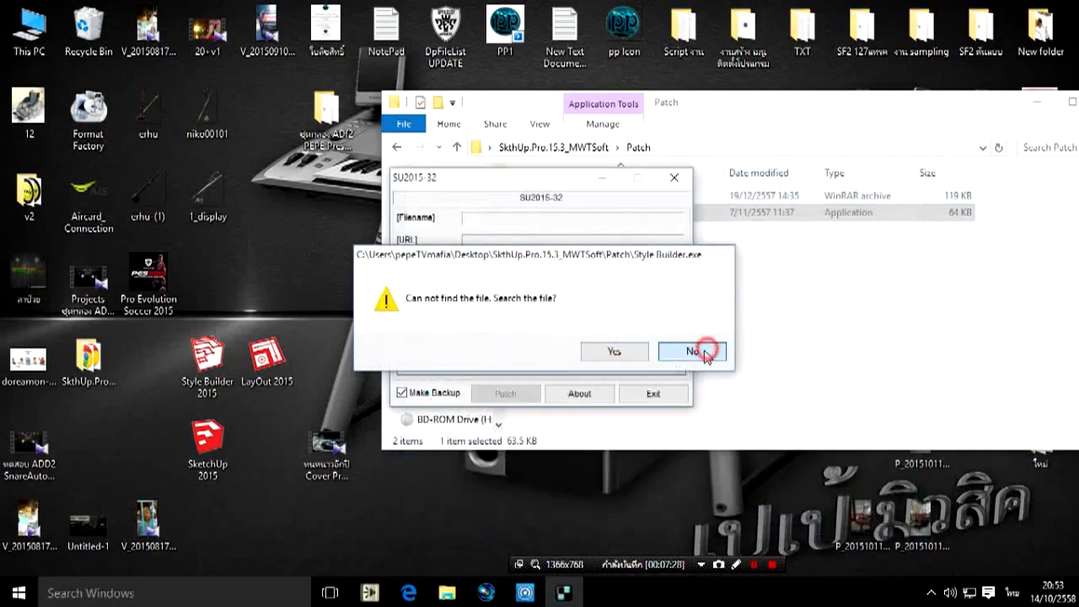
click(645, 395)
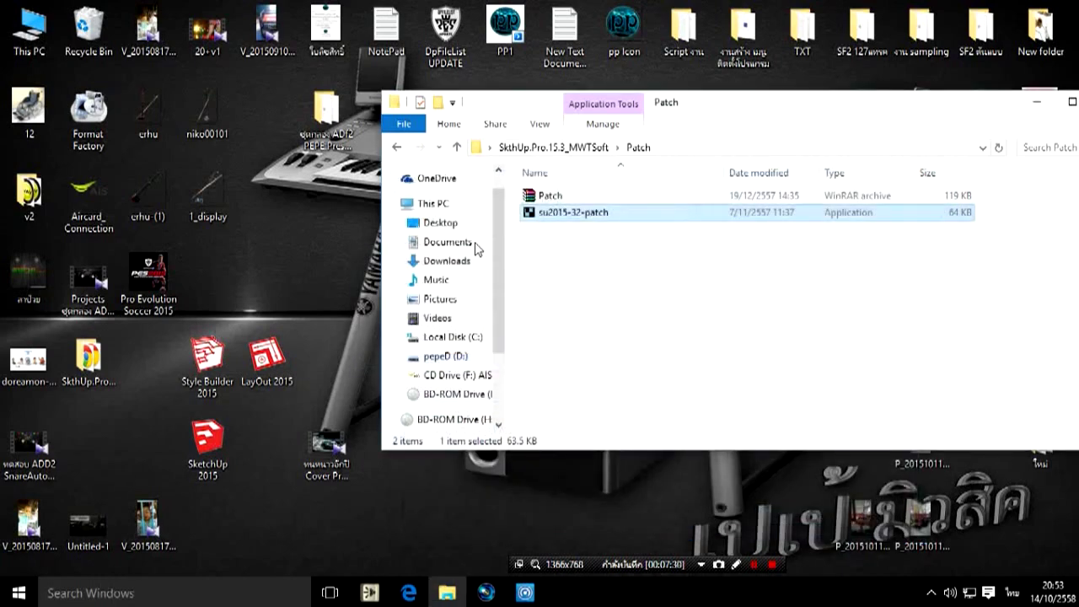
Open the SketchUp 2015 install folder through the desktop shortcut's file location.
drag(212, 458, 212, 541)
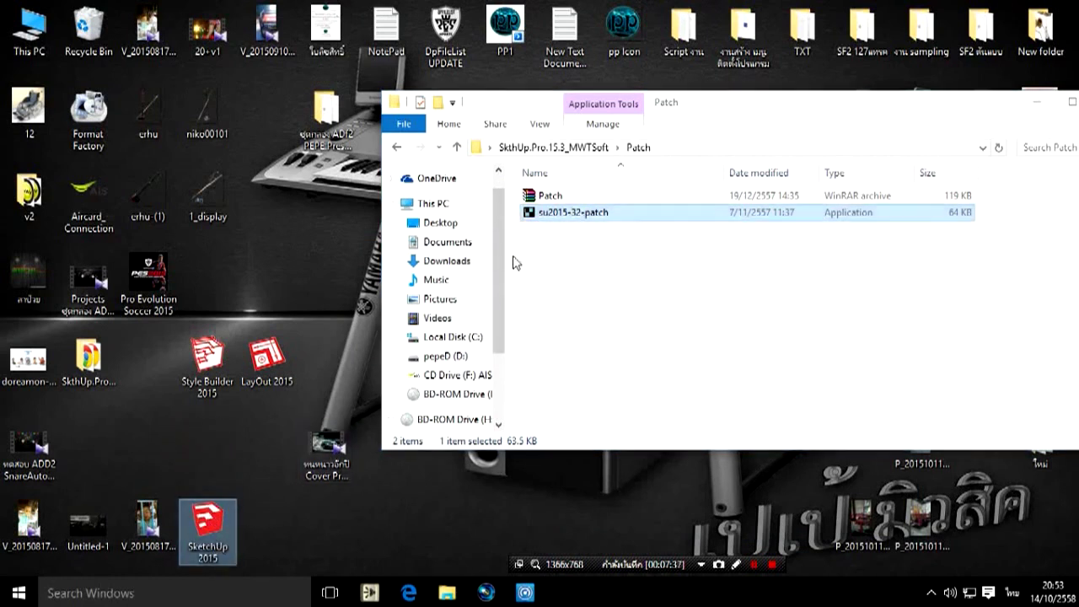
right_click(206, 525)
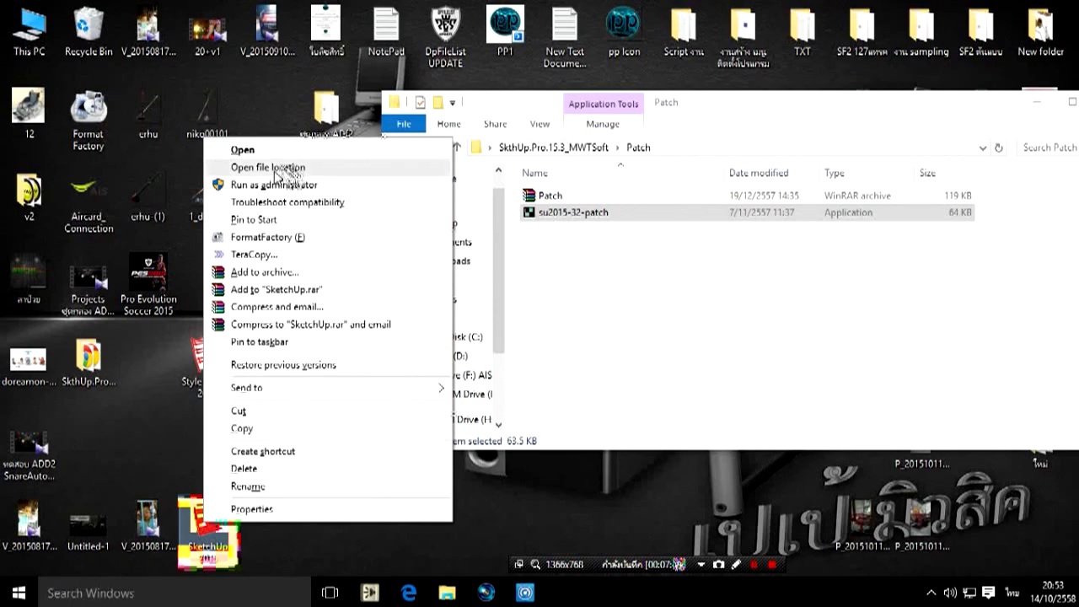
click(276, 167)
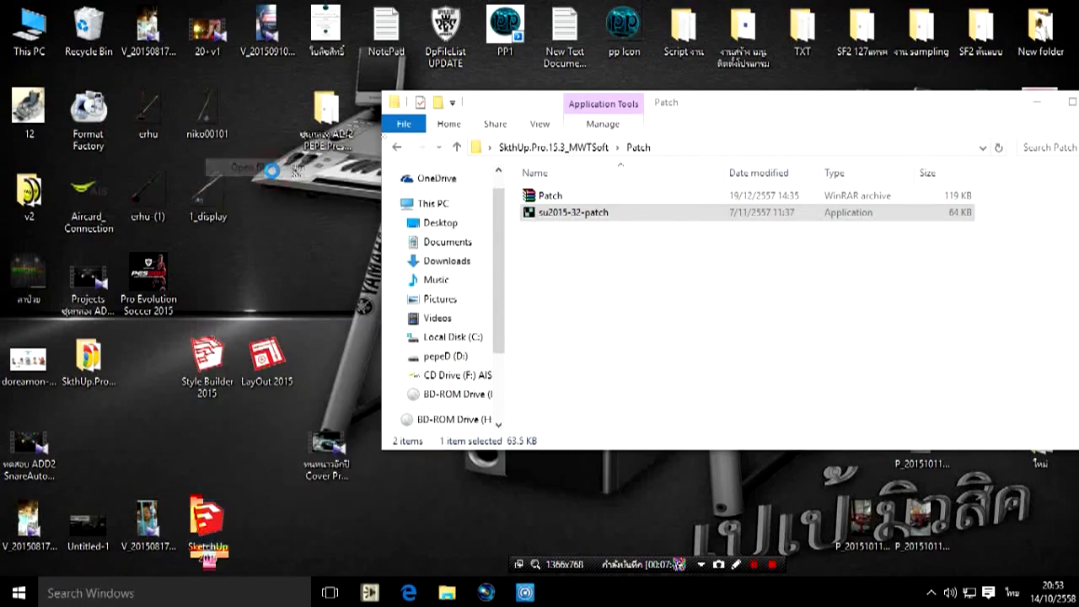
scroll(309, 267, down, 4)
scroll(309, 266, down, 1)
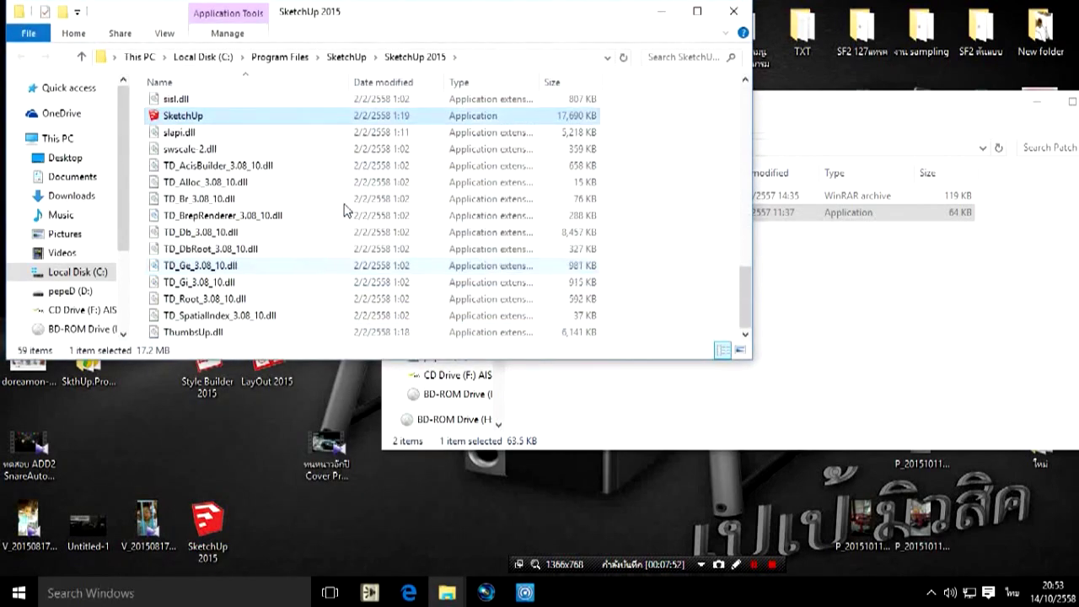
Cut su2015-32-patch from the Patch folder and paste it into the SketchUp 2015 folder.
click(852, 309)
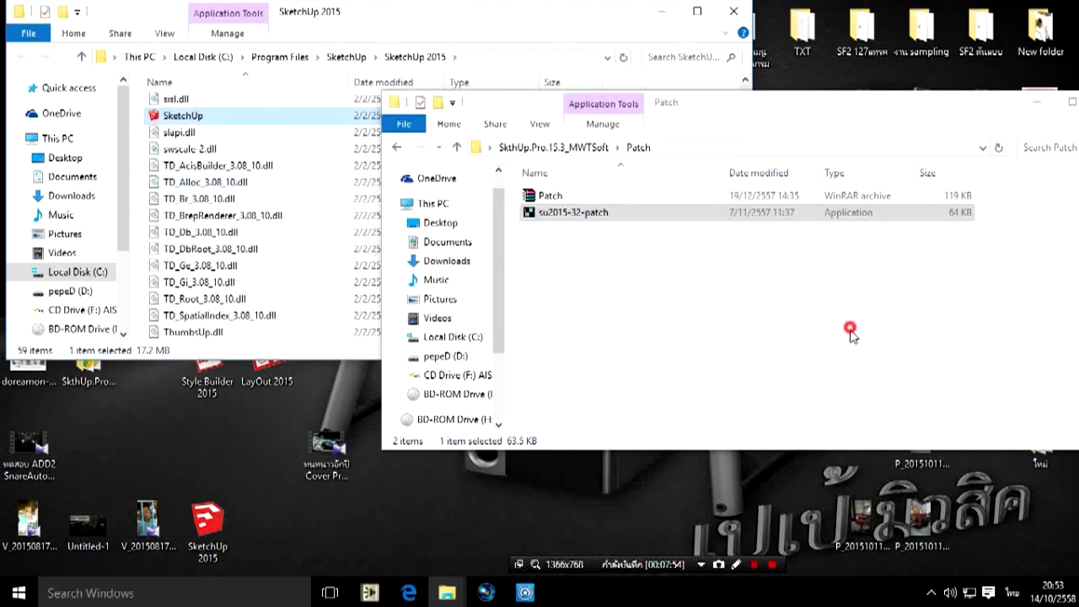
click(567, 213)
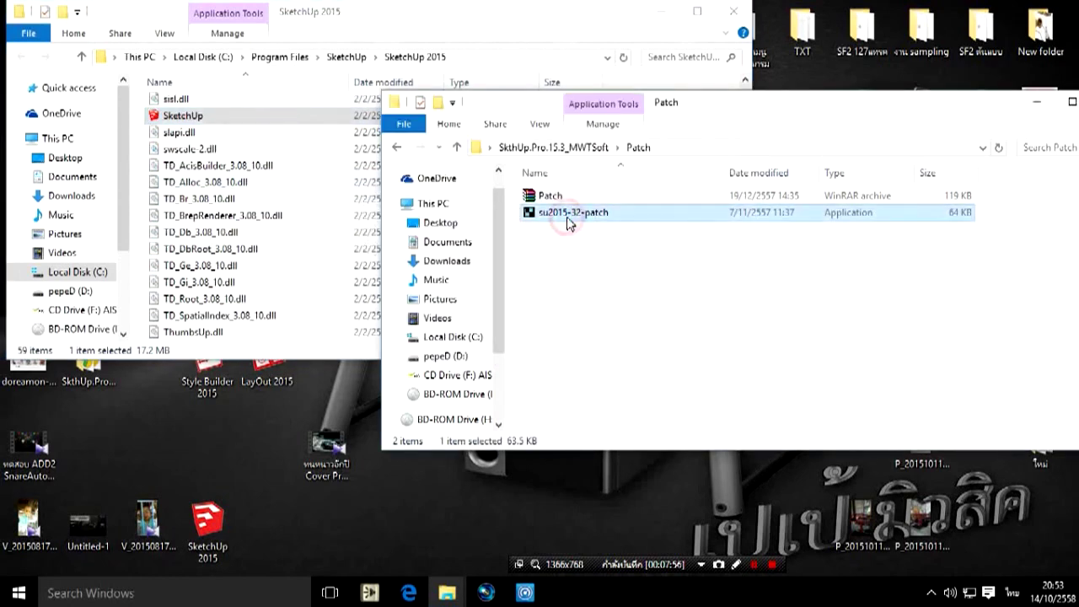
right_click(567, 212)
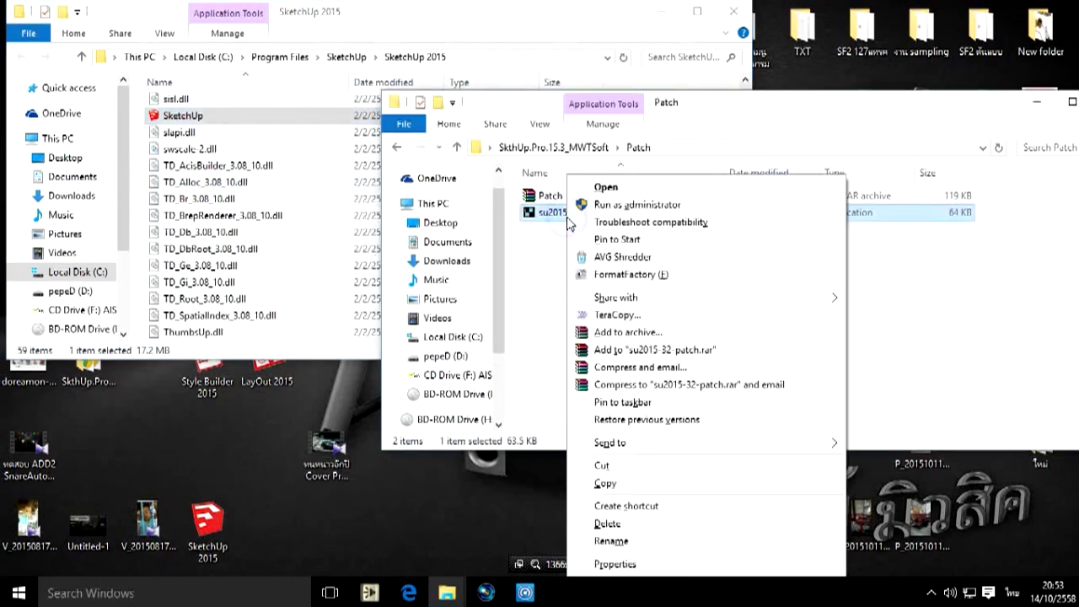
click(614, 466)
click(587, 31)
click(699, 234)
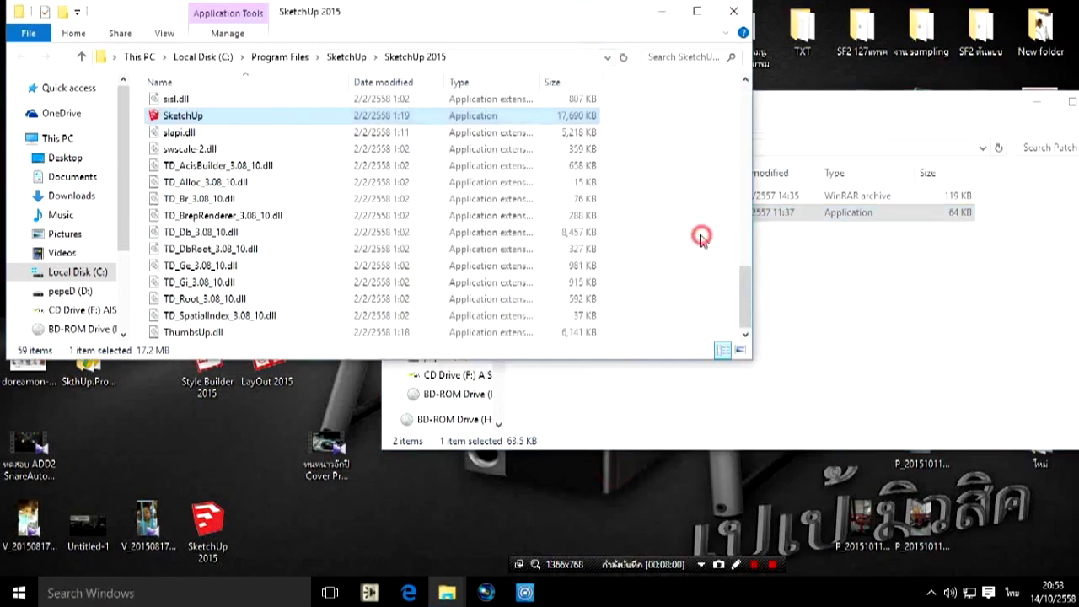
right_click(692, 237)
click(728, 347)
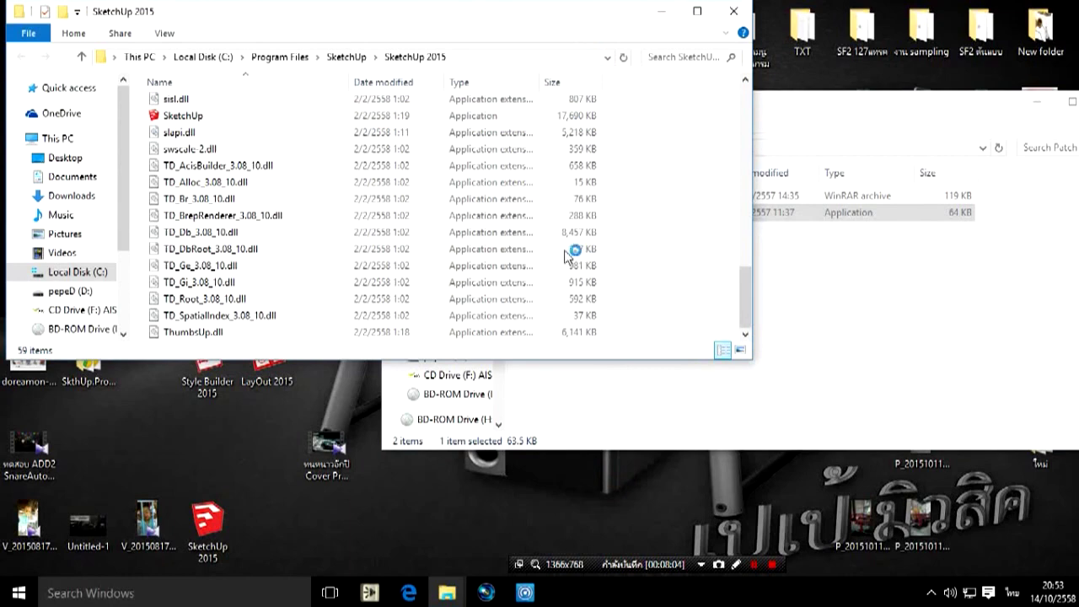
scroll(641, 246, up, 3)
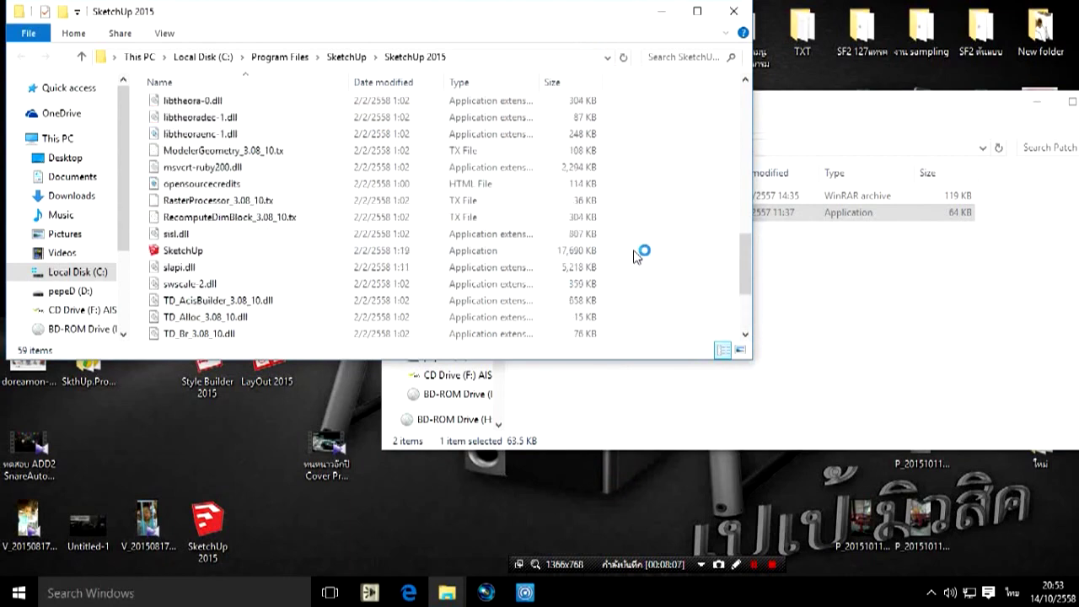
scroll(637, 249, up, 3)
scroll(634, 253, up, 10)
scroll(633, 251, down, 3)
scroll(630, 253, down, 3)
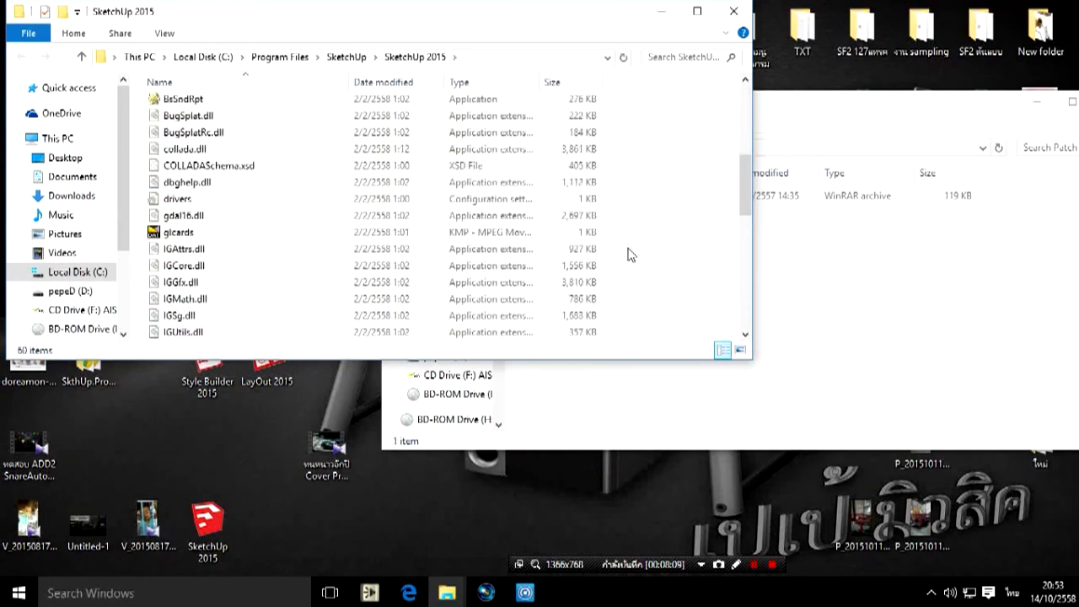
scroll(629, 252, down, 3)
scroll(628, 253, down, 3)
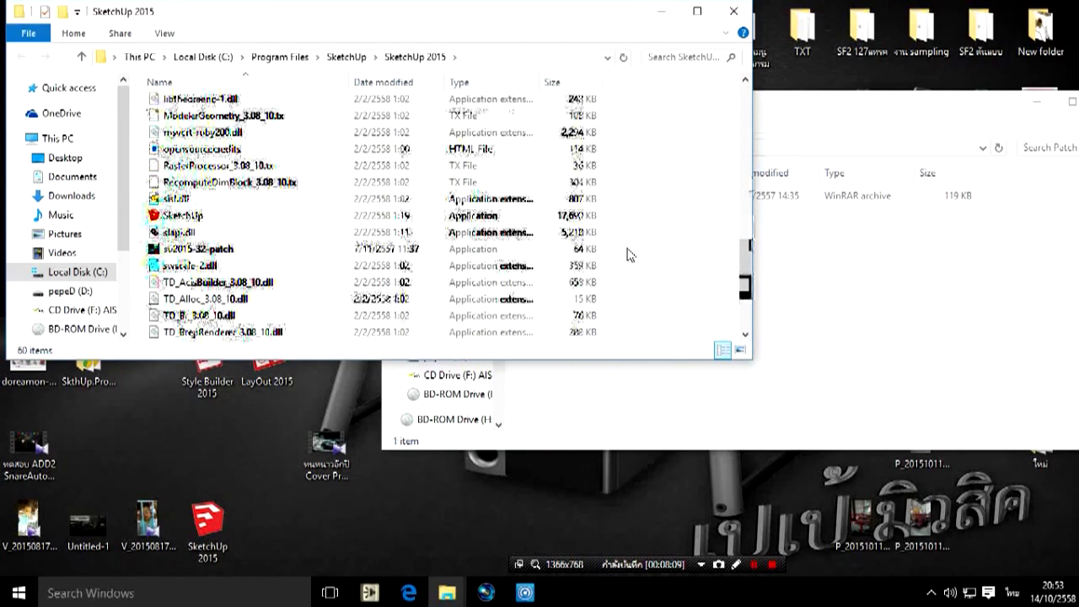
Run the patcher as administrator, patch SketchUp, and point it to the LayOut executable.
right_click(282, 249)
click(319, 227)
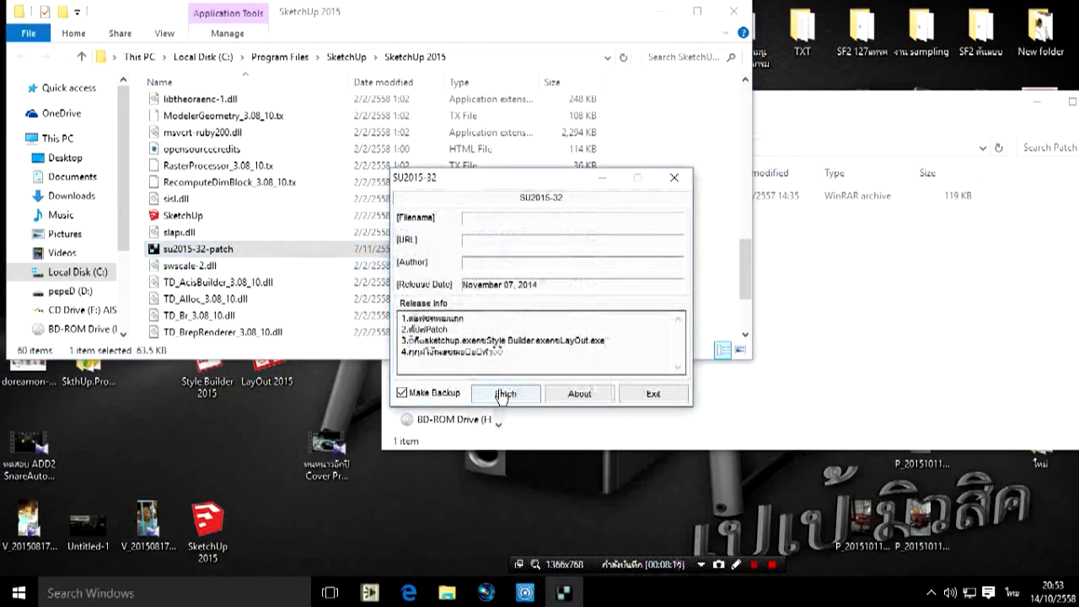
click(504, 394)
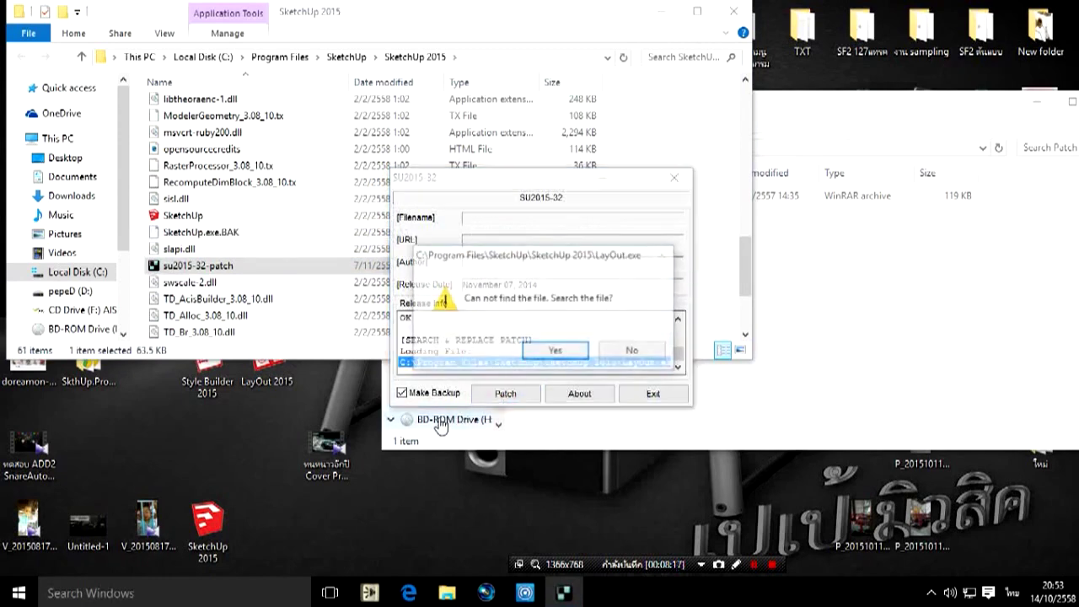
click(540, 353)
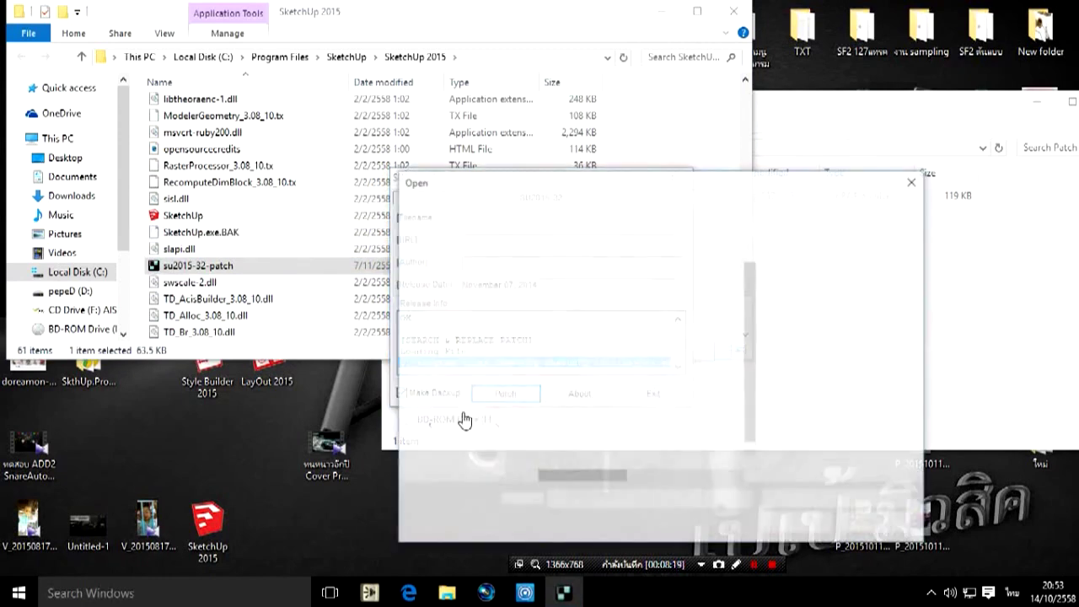
mouse_move(574, 330)
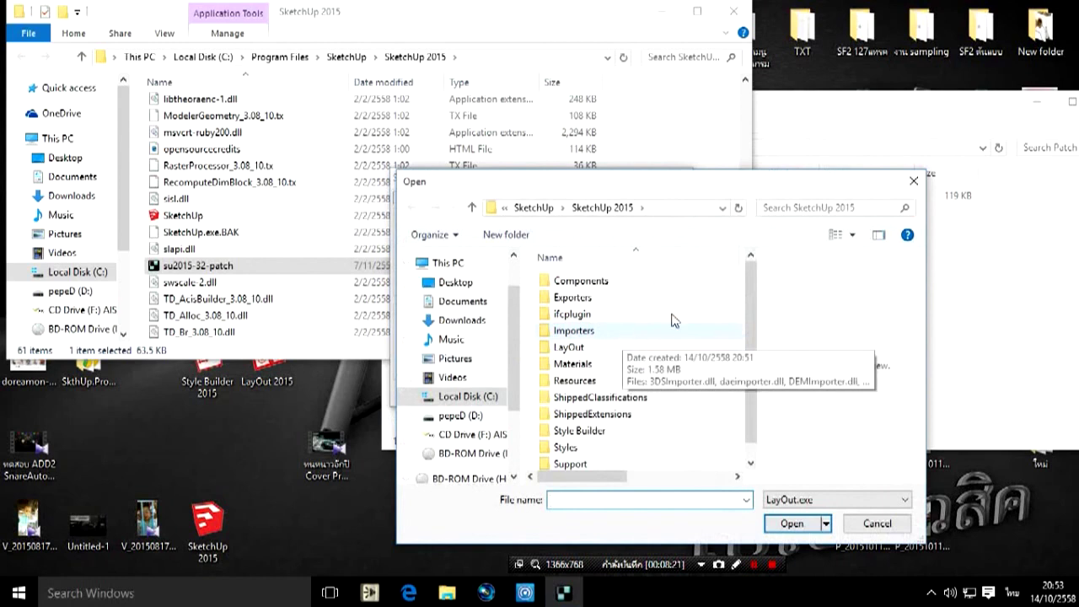
scroll(672, 320, down, 1)
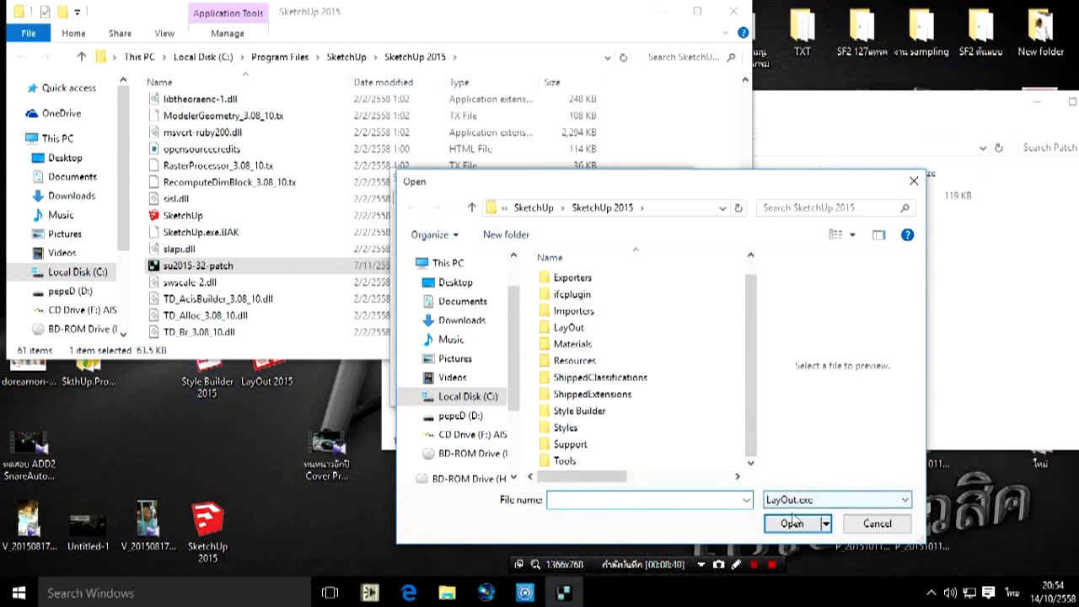
click(564, 329)
double_click(564, 329)
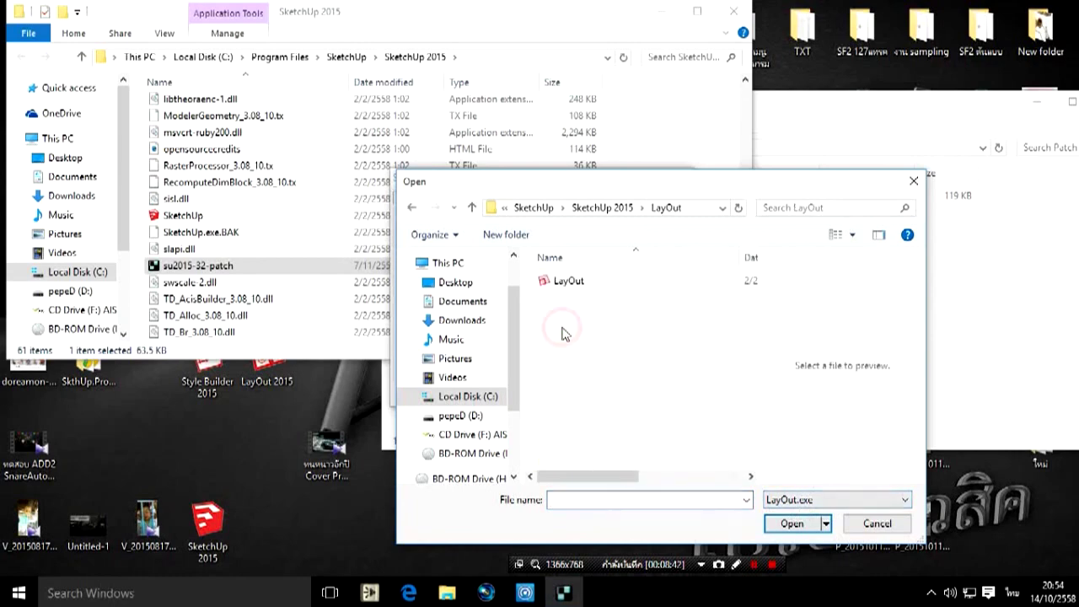
click(578, 291)
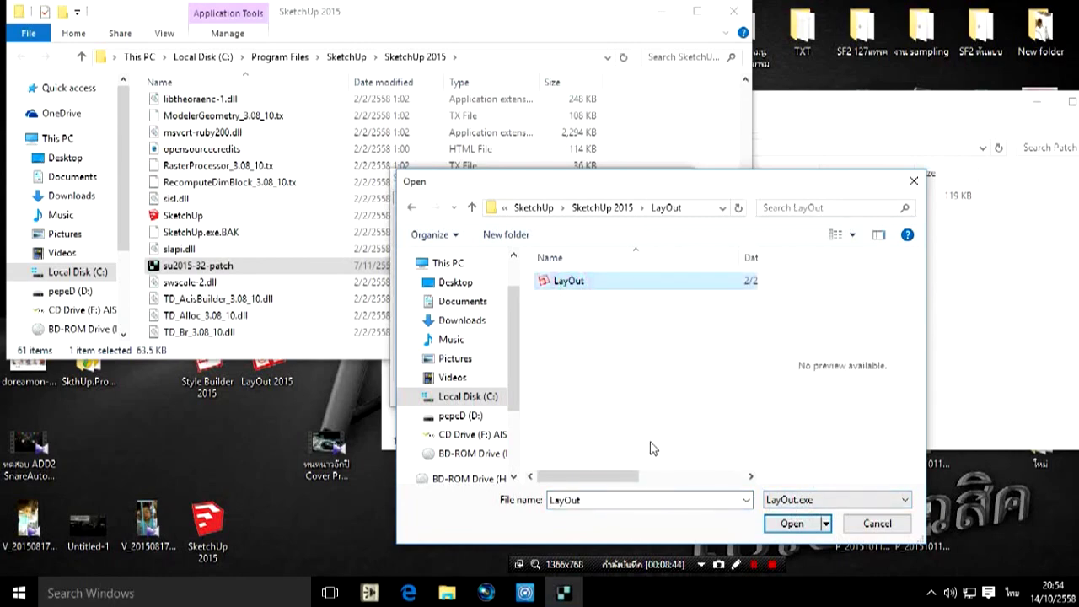
click(792, 524)
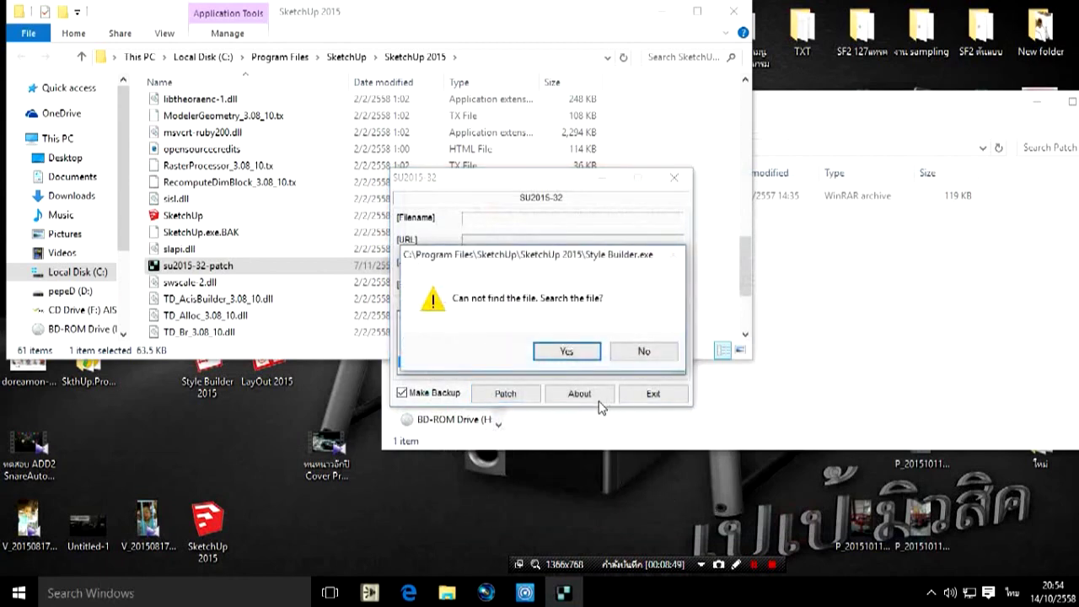
Point the patcher to the Style Builder executable, then exit once patching finishes.
click(549, 366)
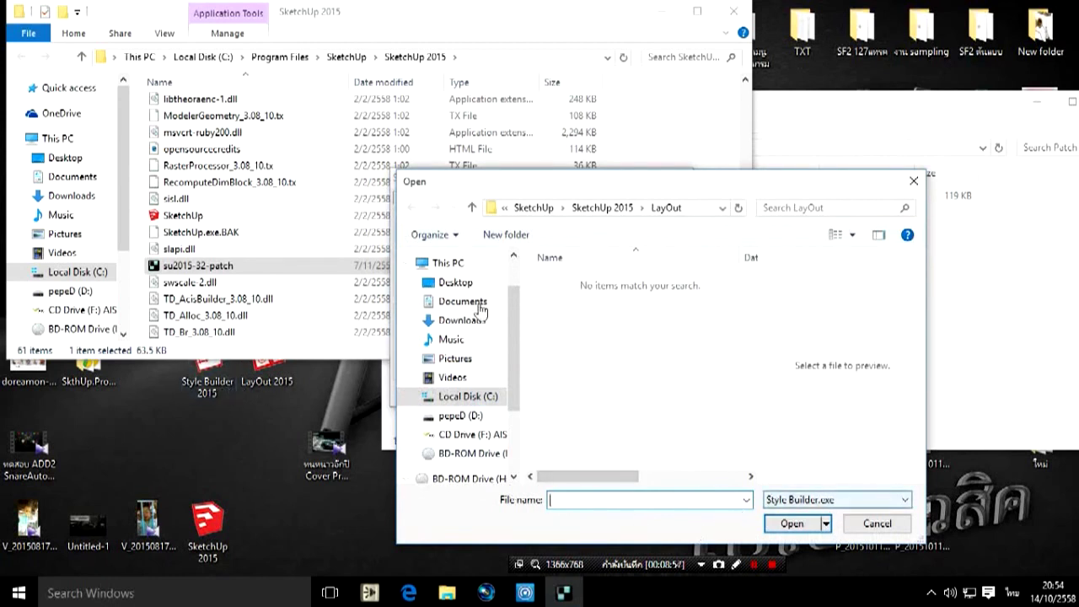
click(473, 209)
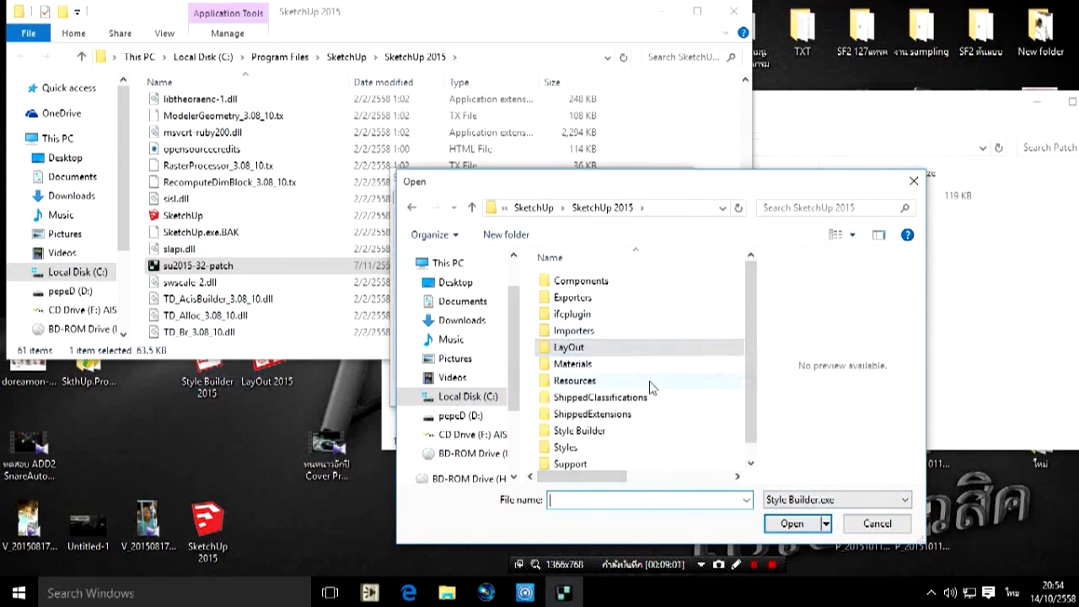
double_click(582, 437)
click(594, 300)
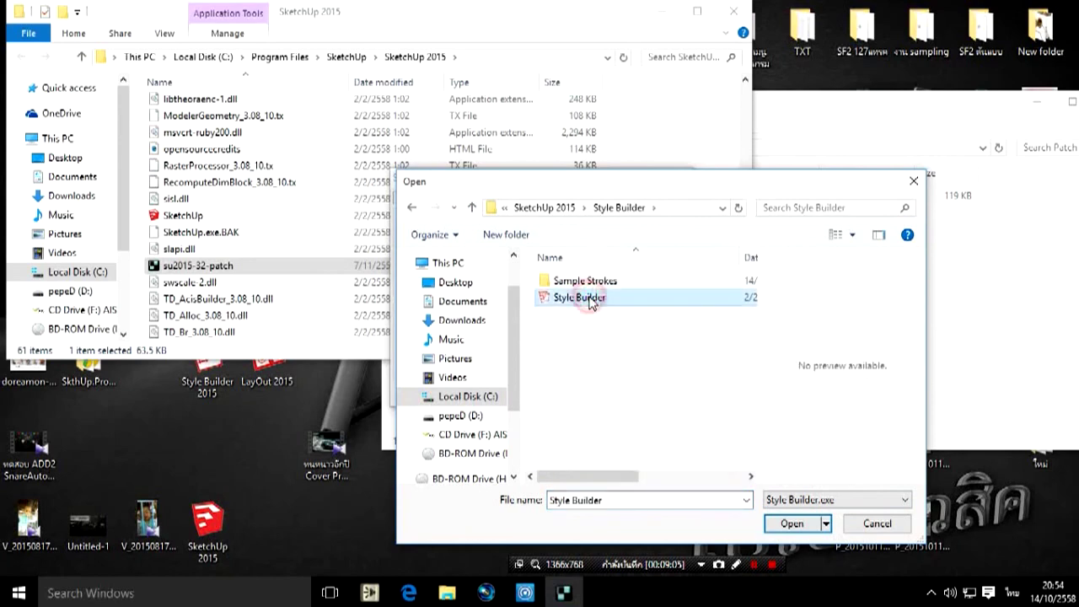
click(789, 524)
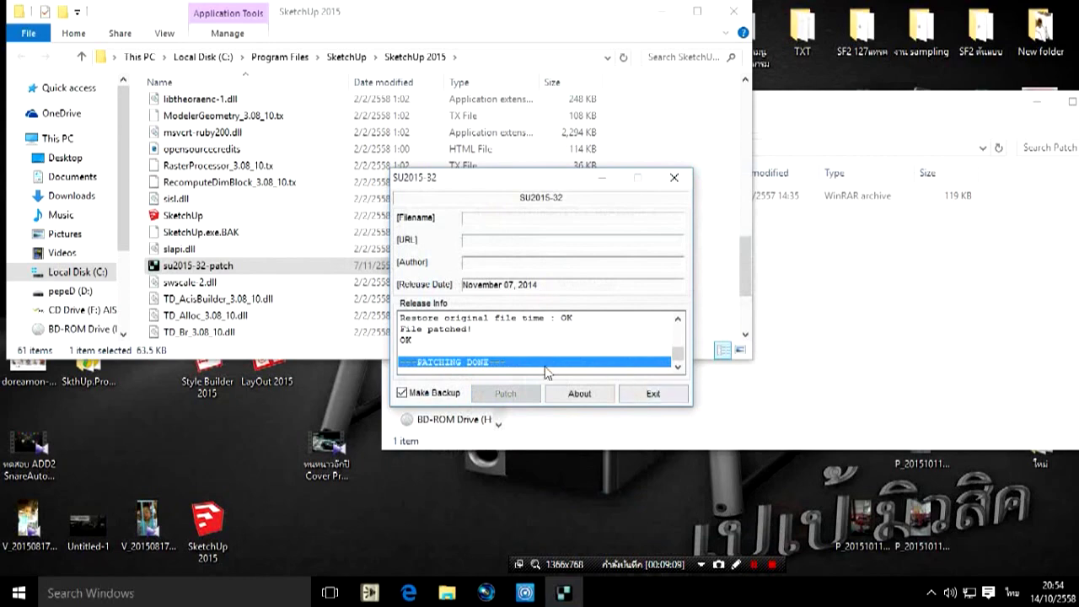
click(655, 397)
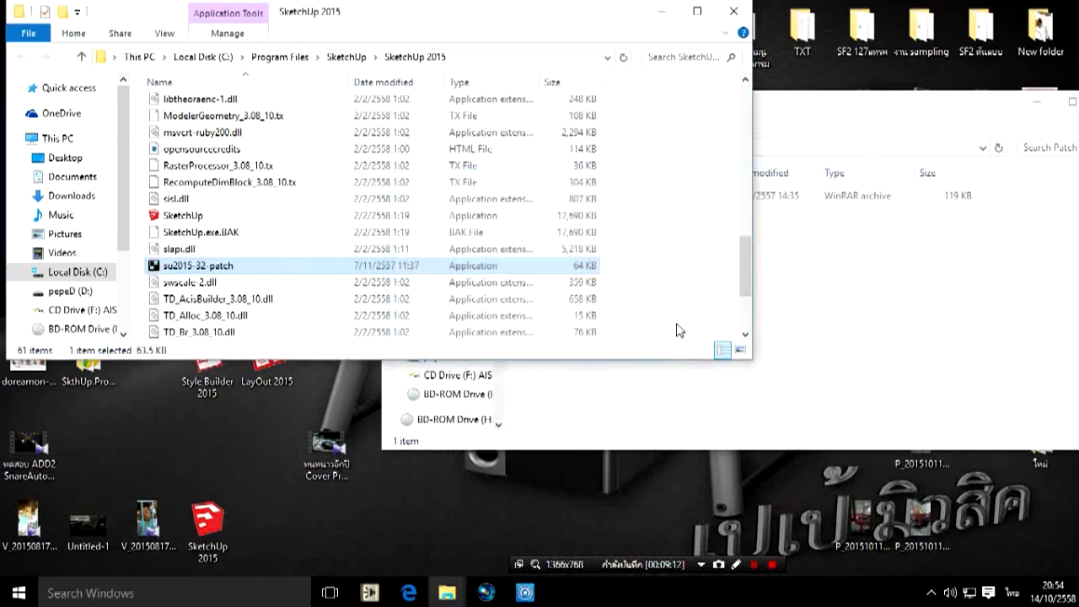
Close the folder window, launch SketchUp 2015 from the desktop, and expand License and Template.
click(733, 12)
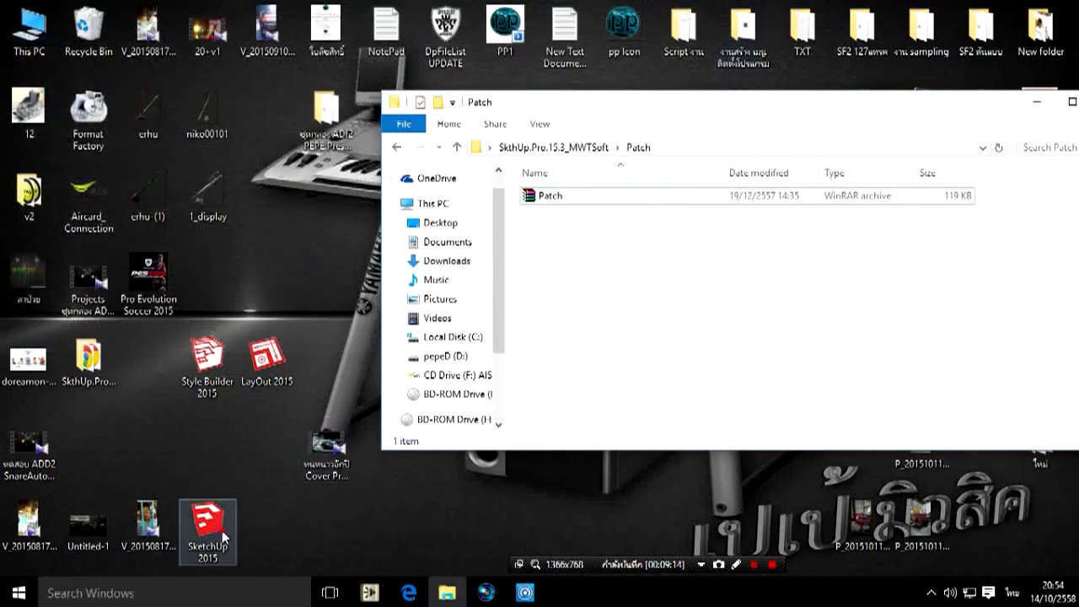
drag(223, 537, 165, 373)
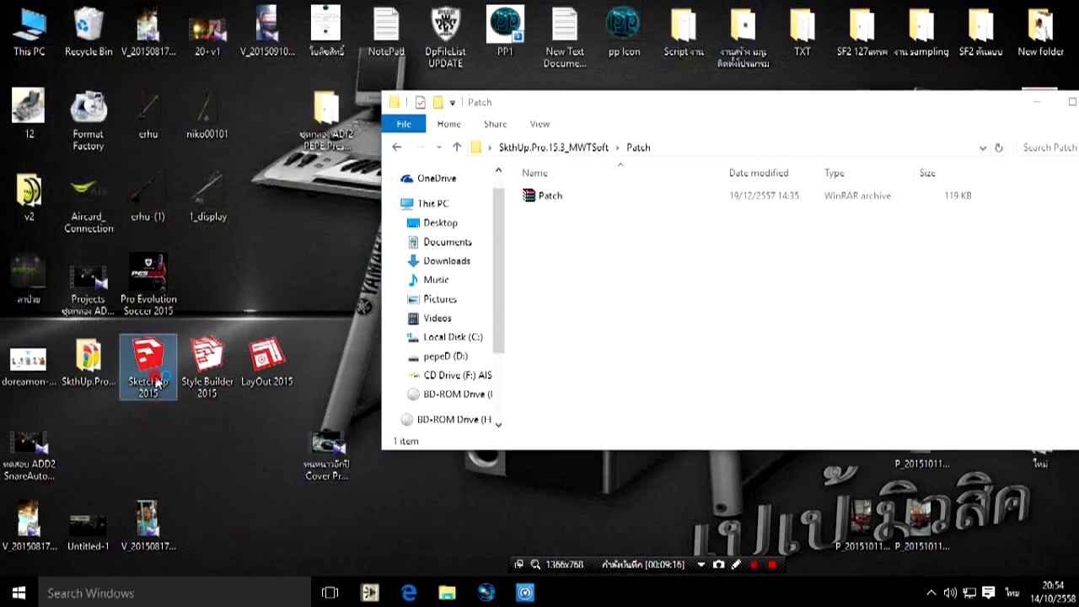
double_click(157, 387)
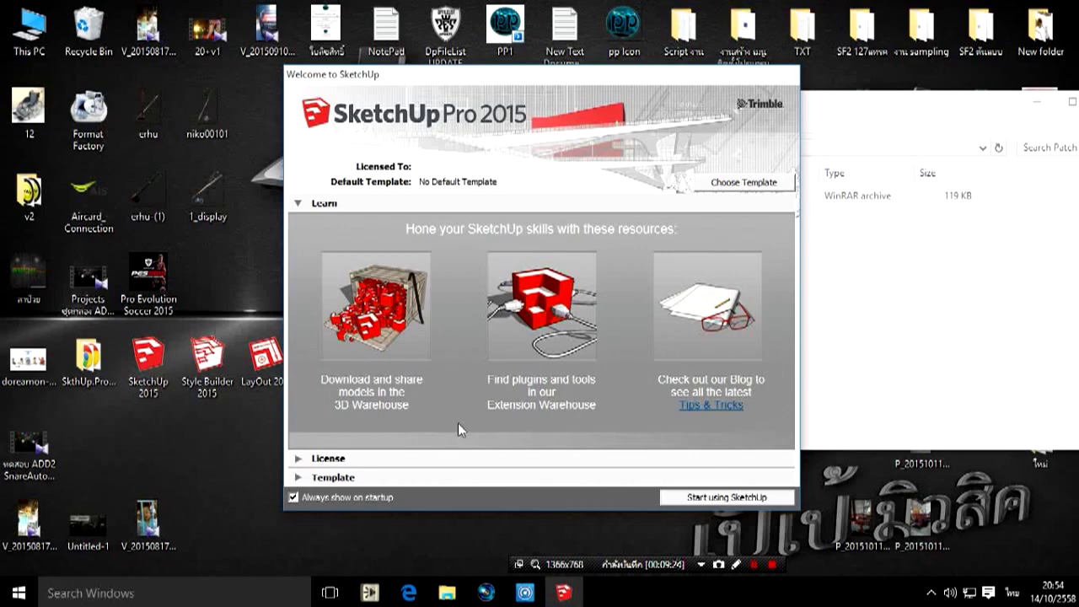
click(298, 459)
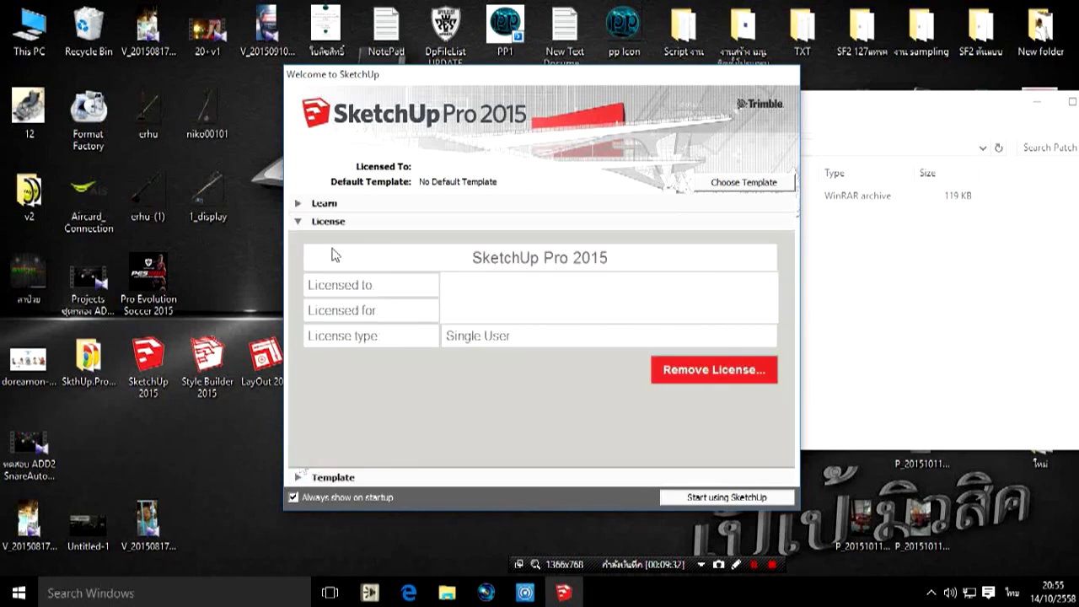
click(297, 481)
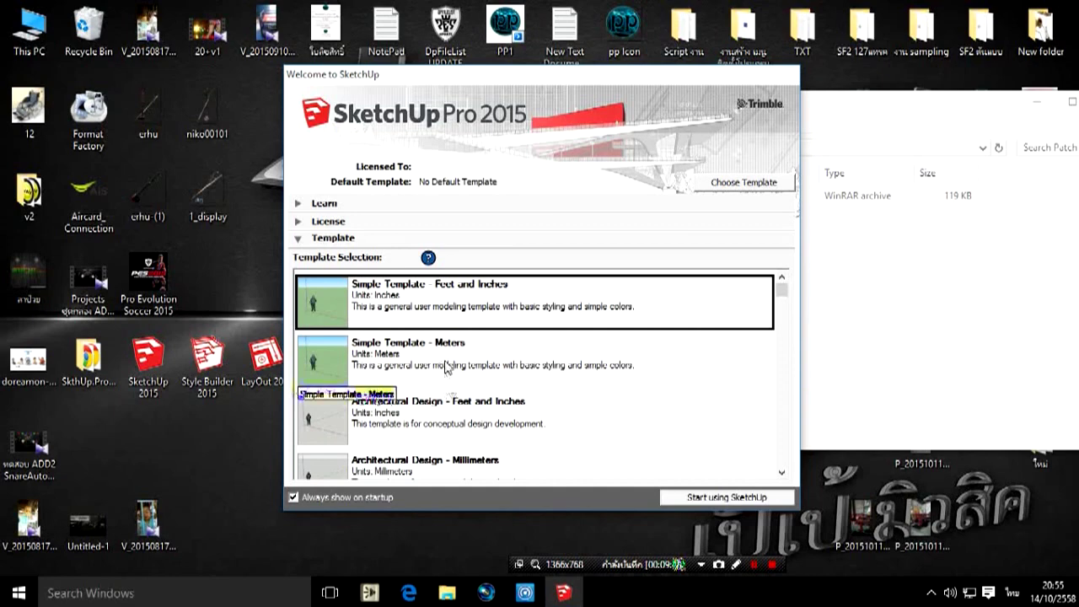
click(474, 362)
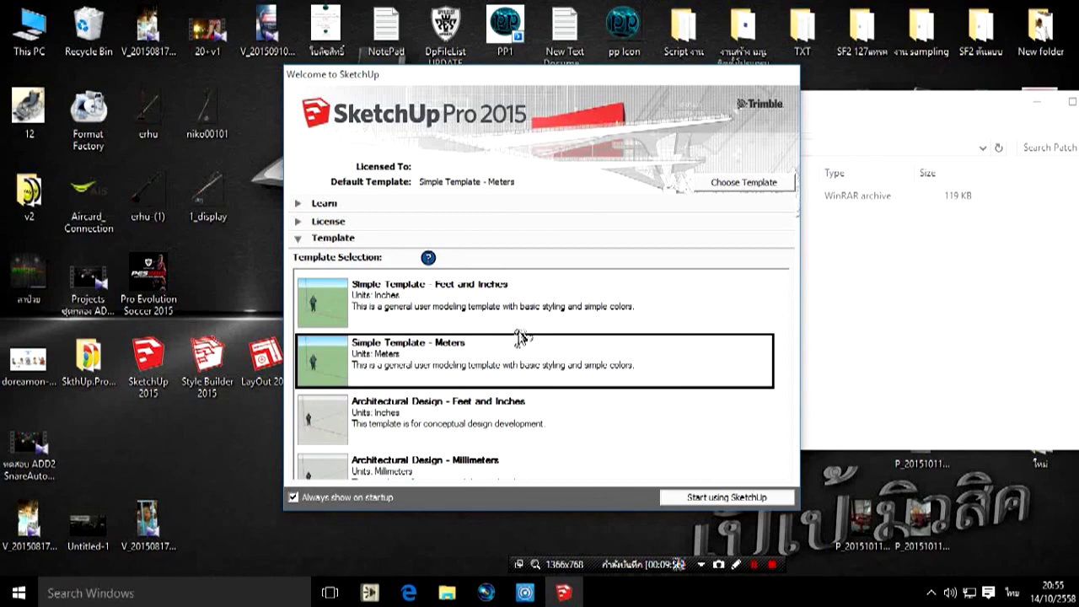
click(503, 411)
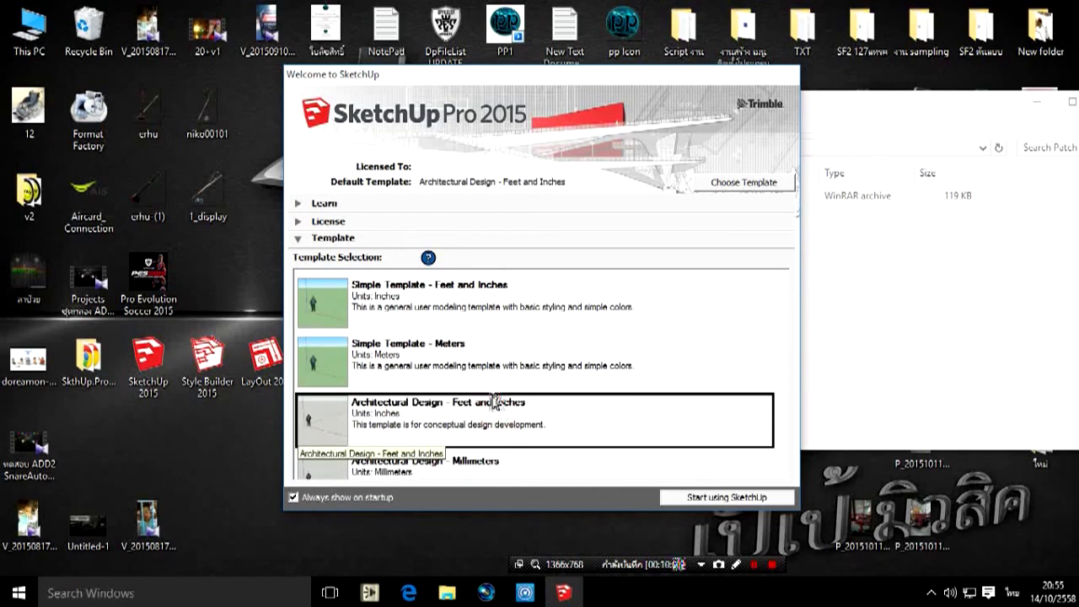
click(468, 362)
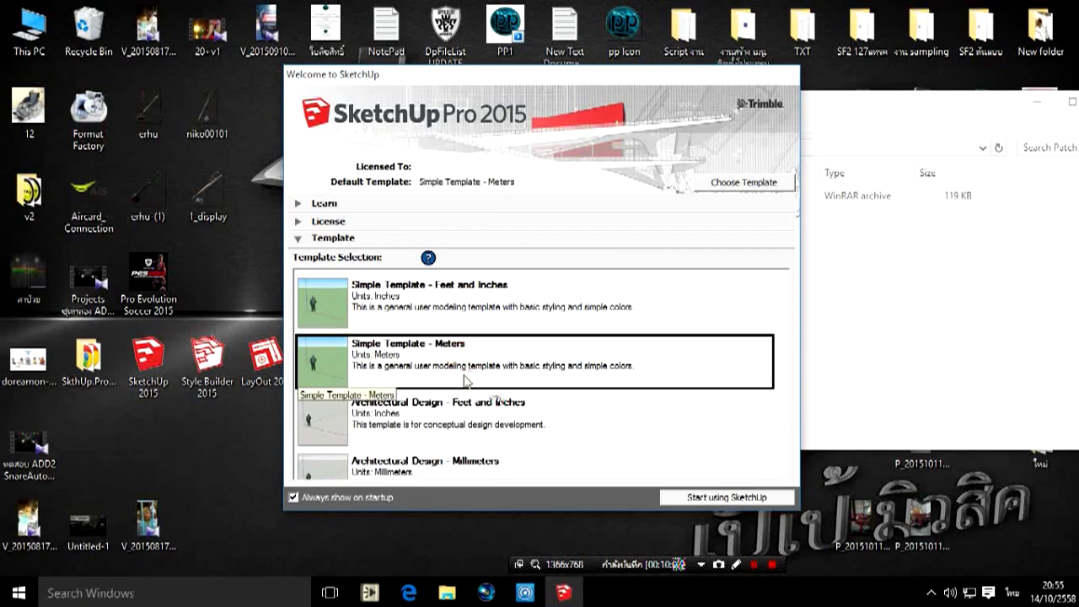
click(458, 468)
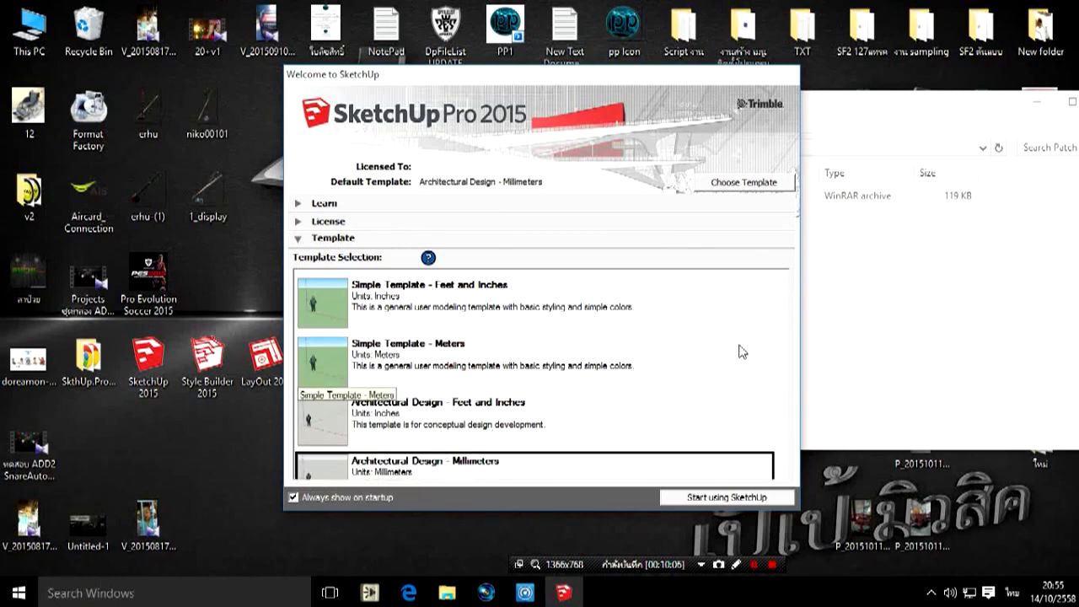
click(546, 385)
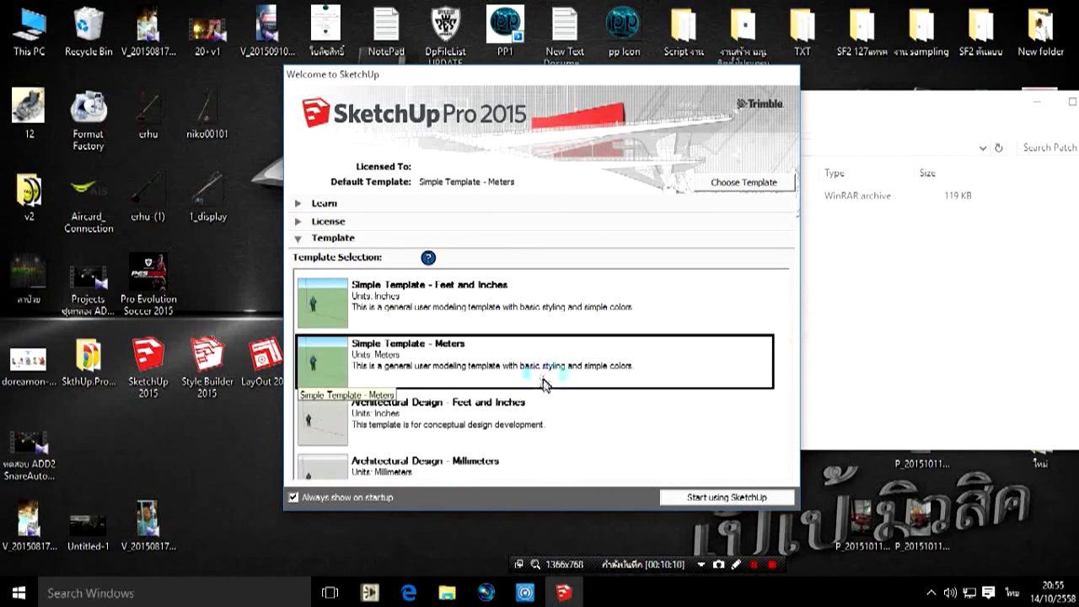
click(430, 286)
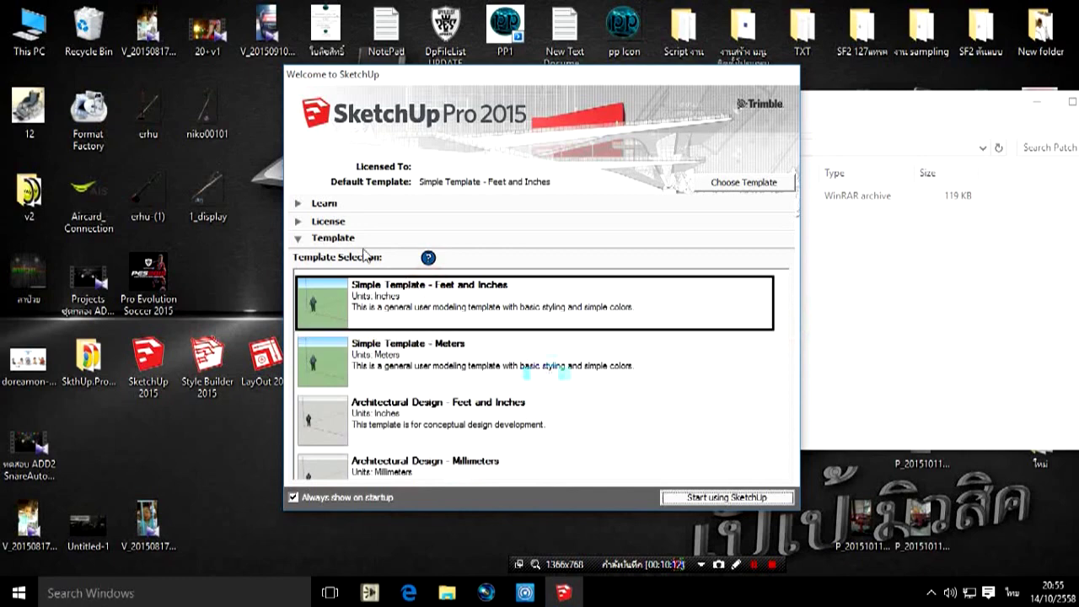
click(311, 223)
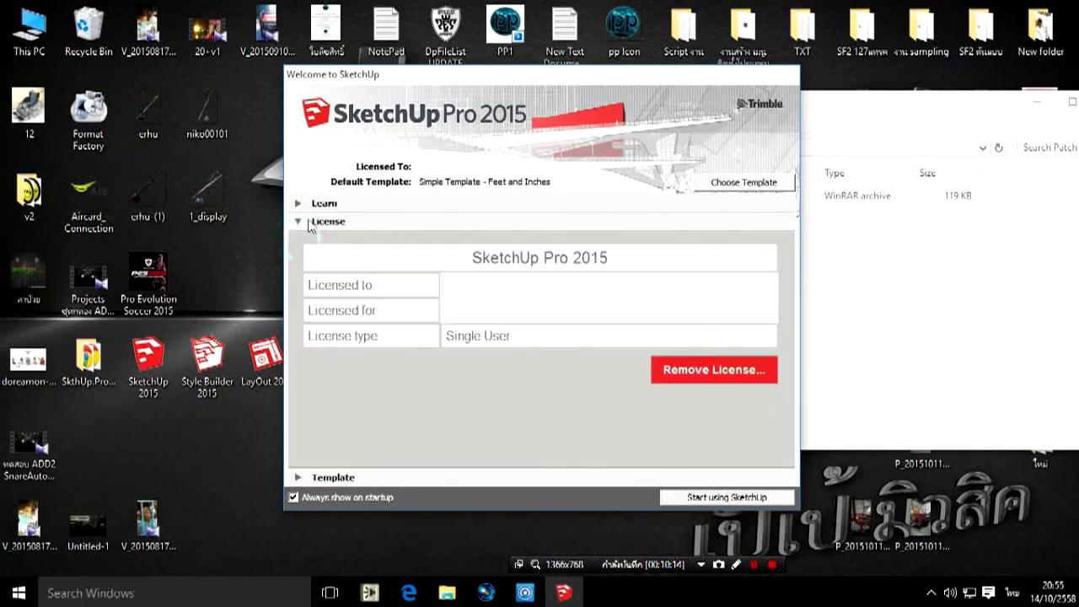
click(306, 219)
click(301, 206)
click(302, 206)
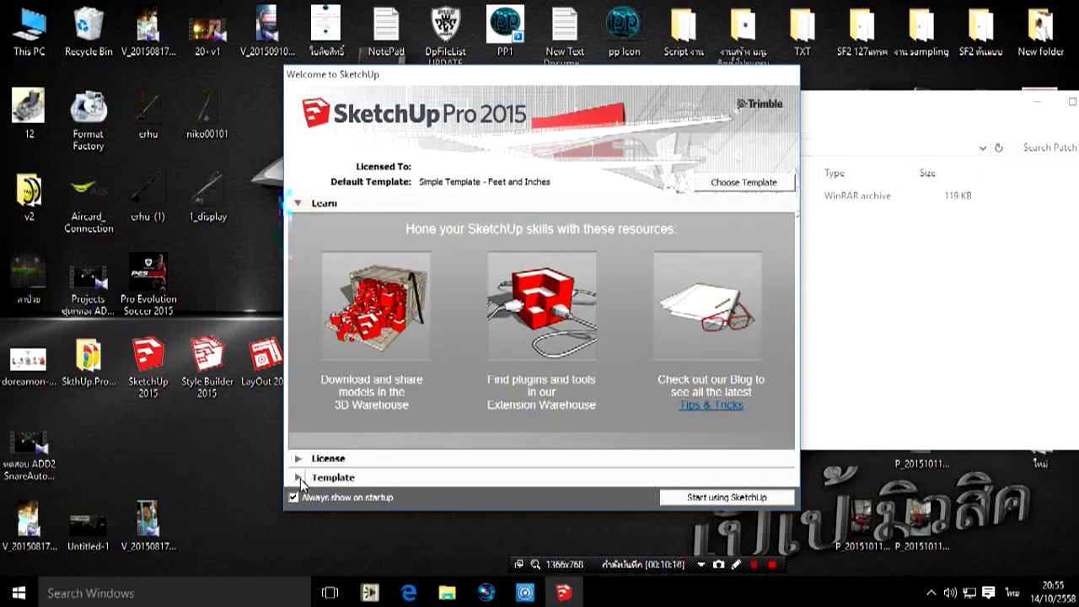
click(300, 477)
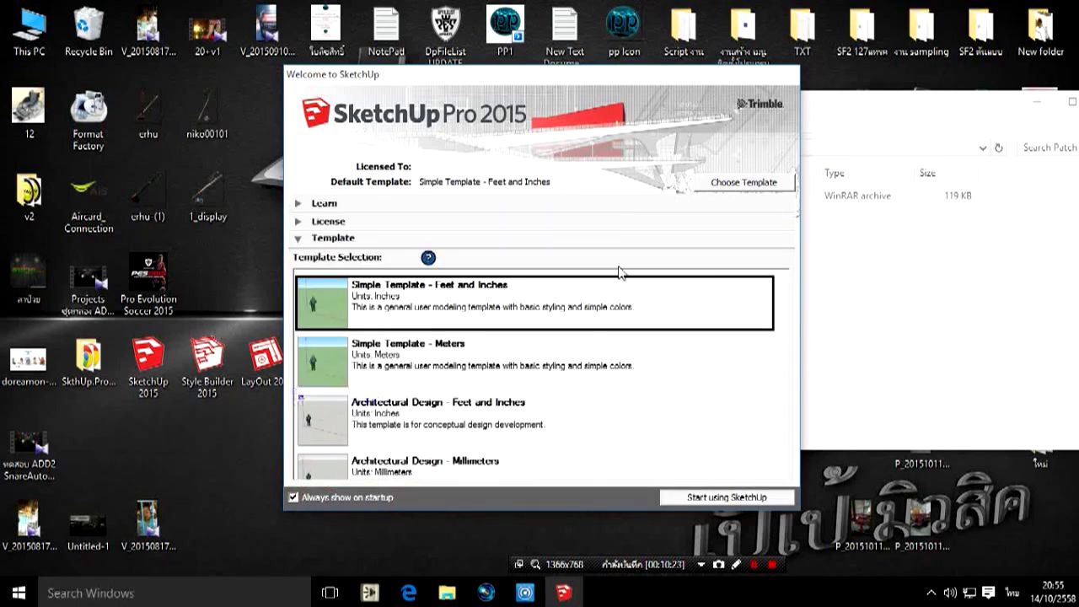
click(428, 258)
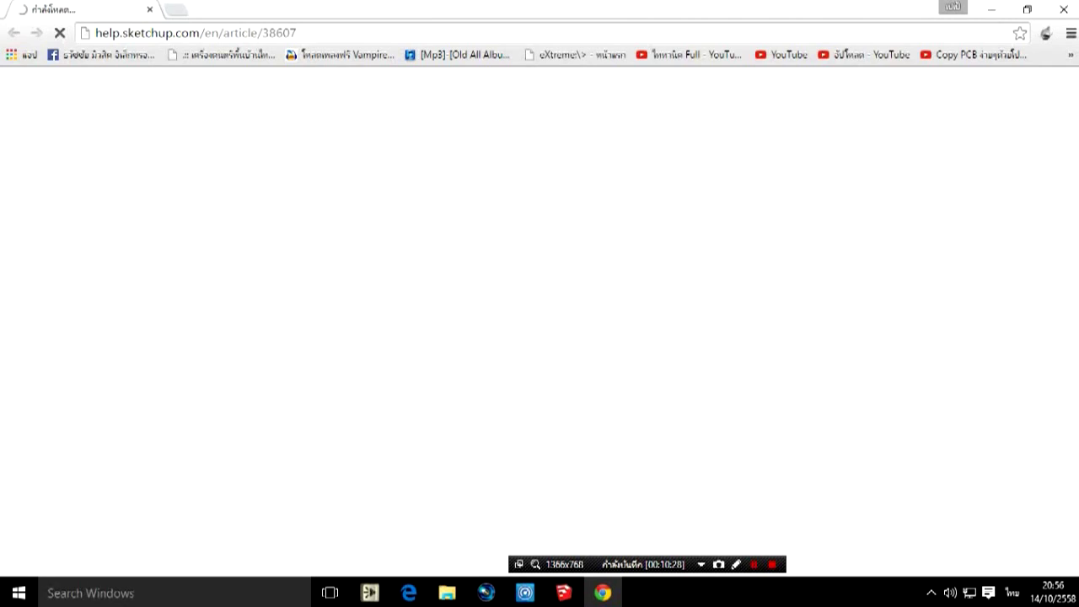
click(1064, 9)
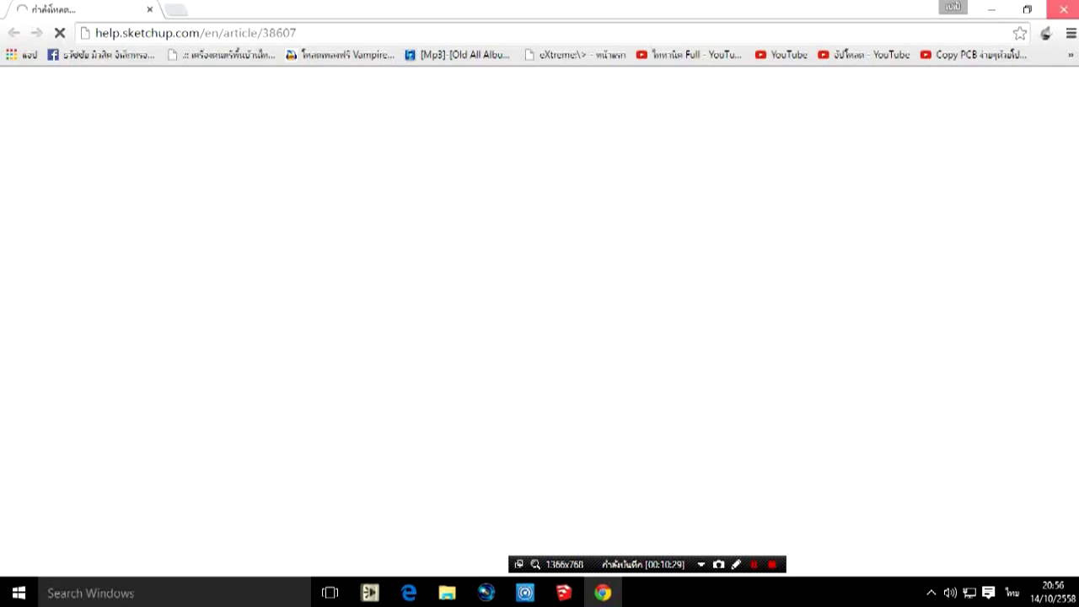
click(766, 382)
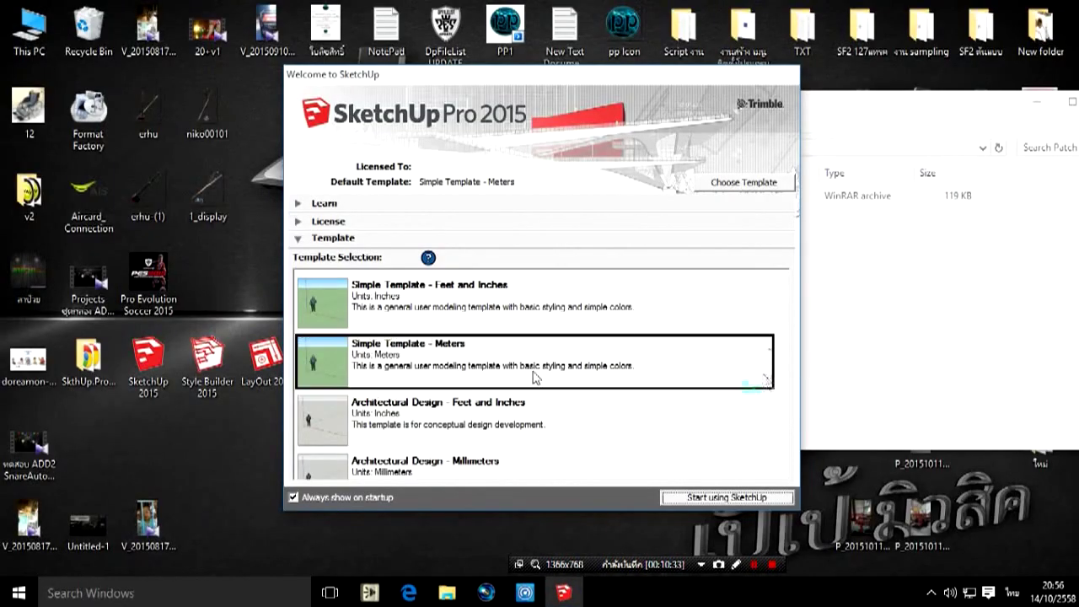
Start a new model from Simple Template - Meters and close the Instructor panel.
click(473, 464)
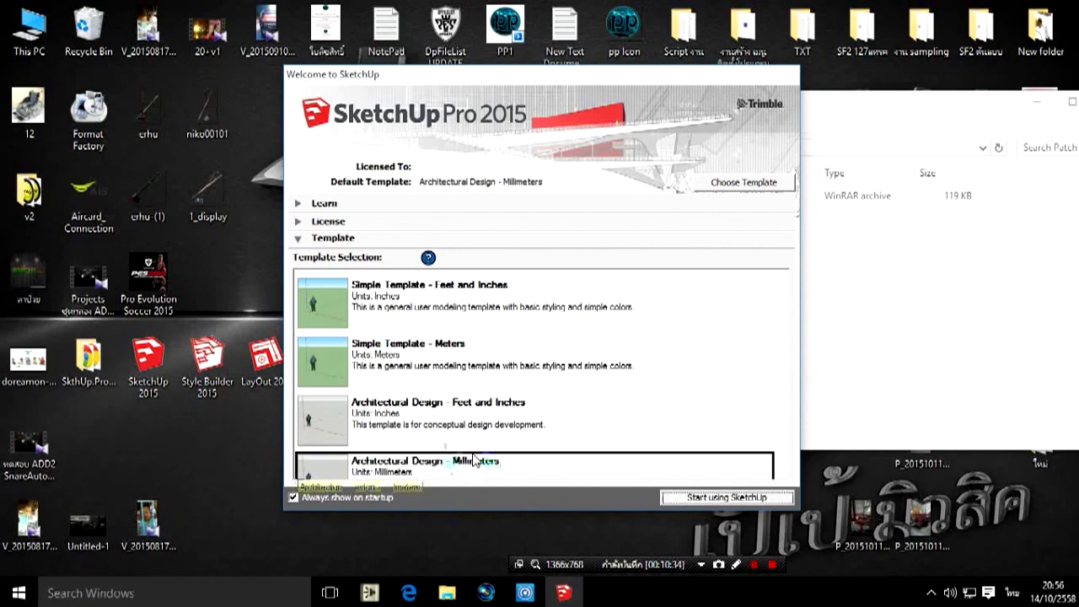
click(428, 351)
click(751, 184)
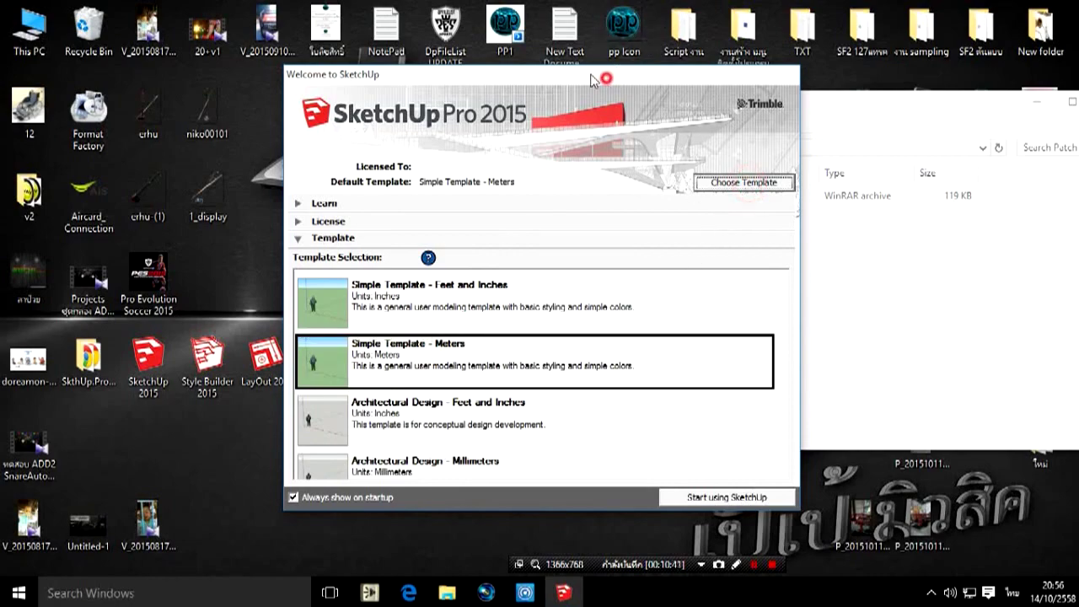
drag(614, 77, 493, 32)
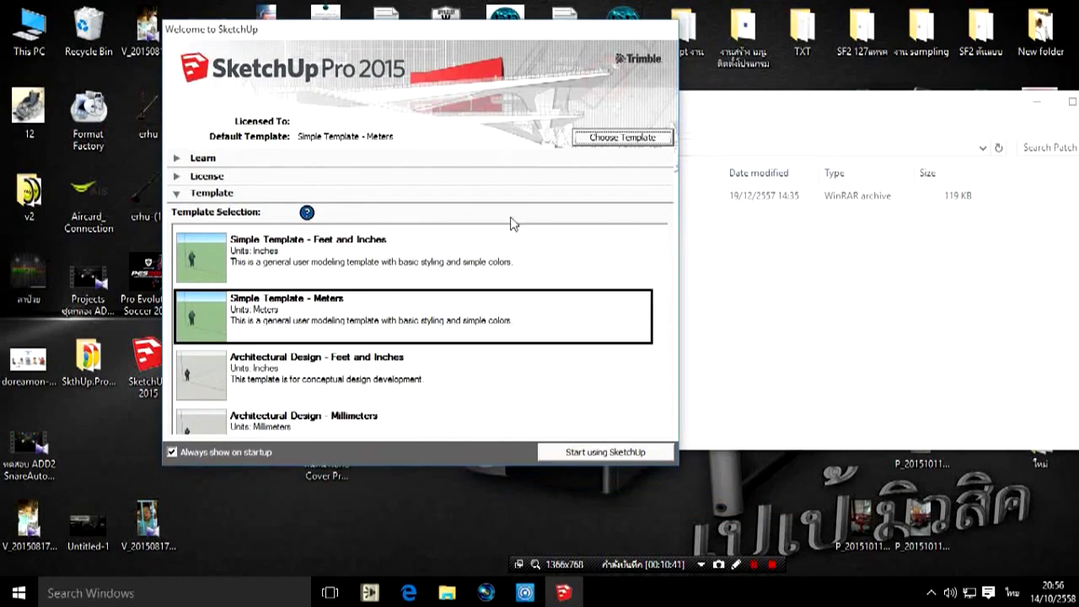
click(565, 453)
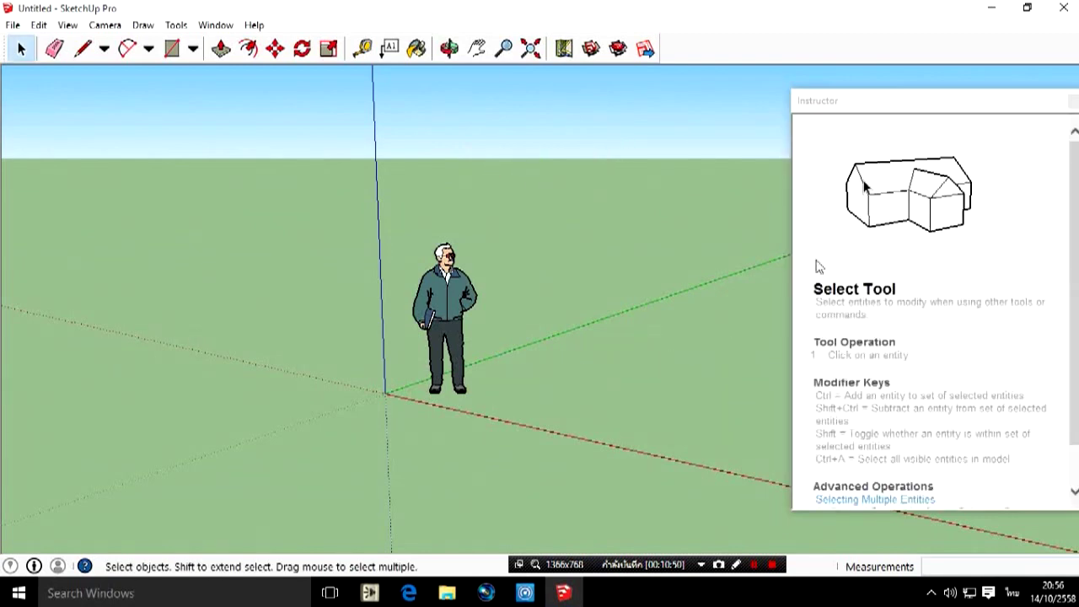
click(1073, 101)
Close SketchUp, relaunch it from the desktop, and expand the Template list.
click(1065, 7)
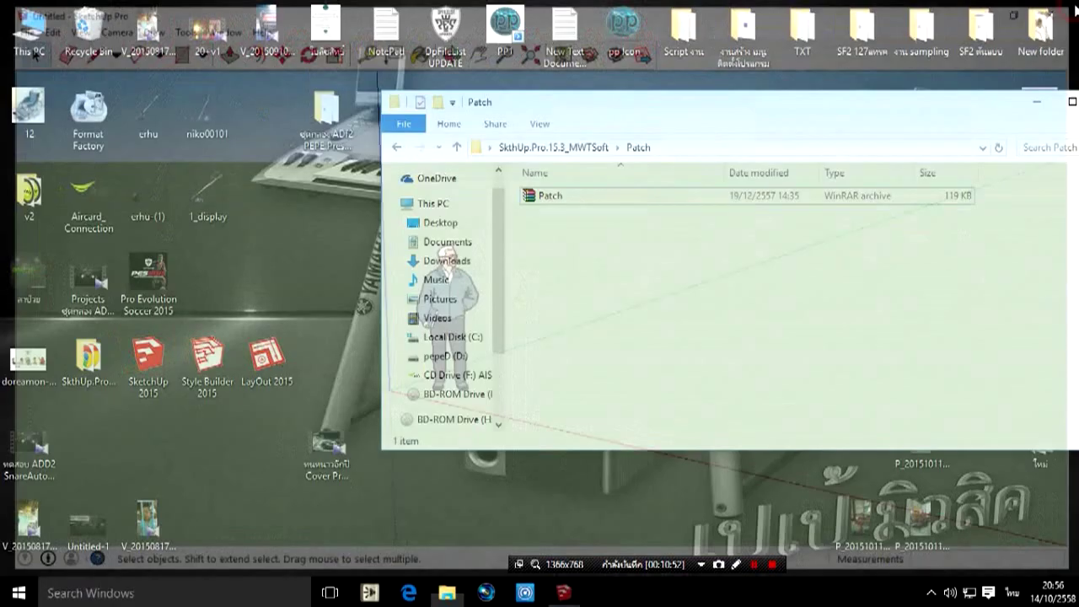
double_click(156, 381)
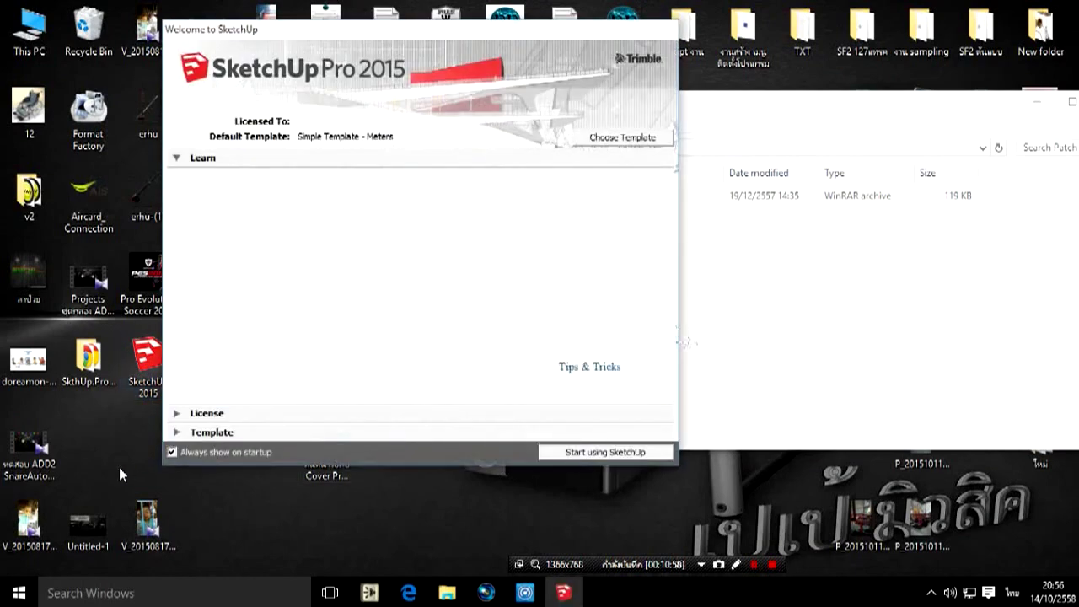
click(177, 432)
click(661, 246)
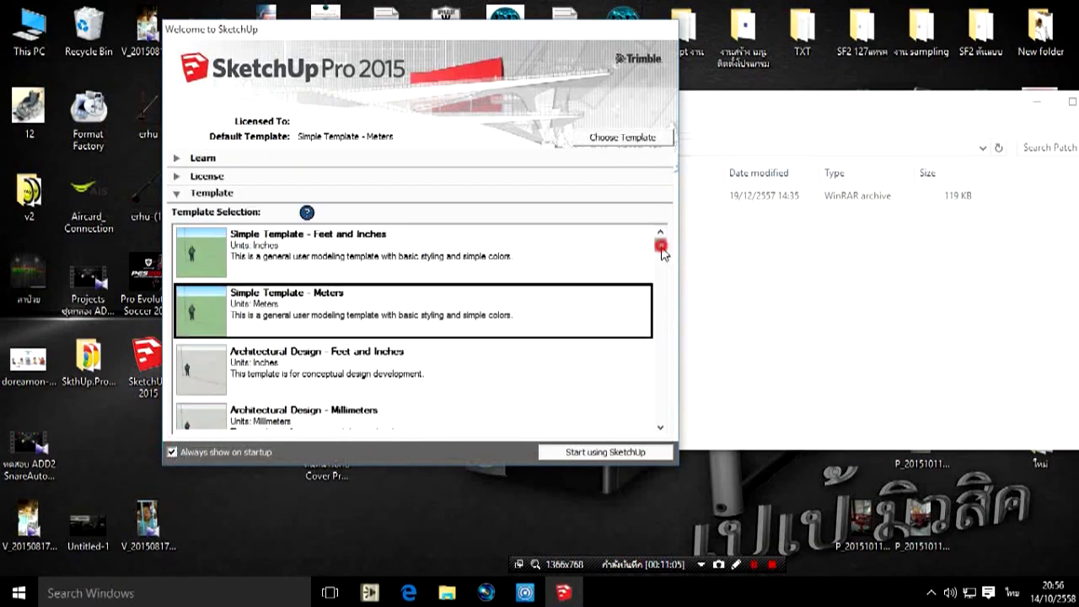
mouse_move(661, 246)
mouse_down()
mouse_move(673, 258)
mouse_move(660, 240)
mouse_up()
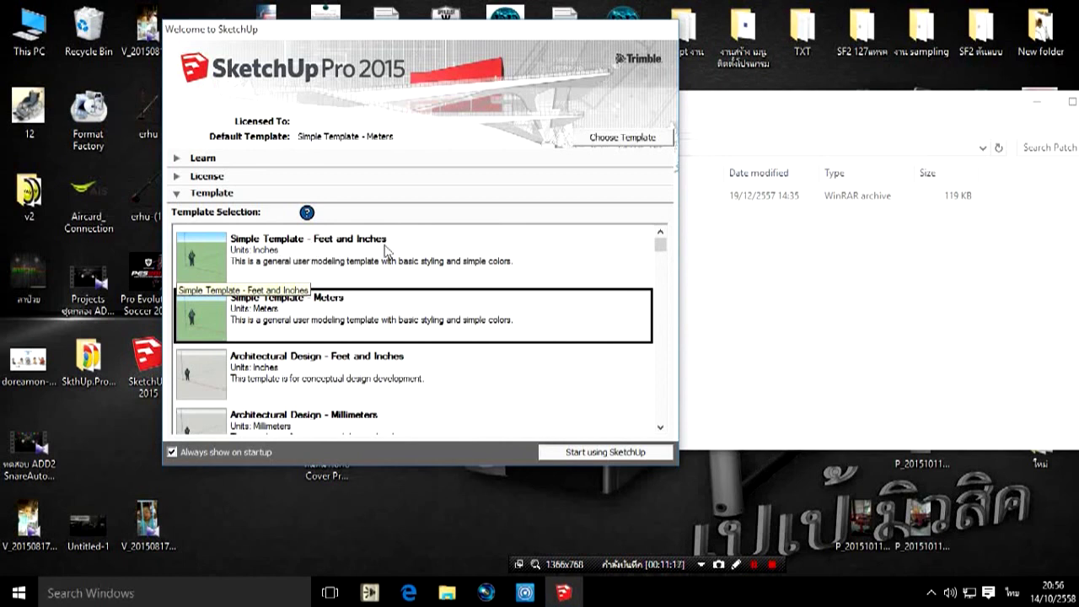
Compare several templates and settle on Architectural Design - Meters as the default.
click(338, 258)
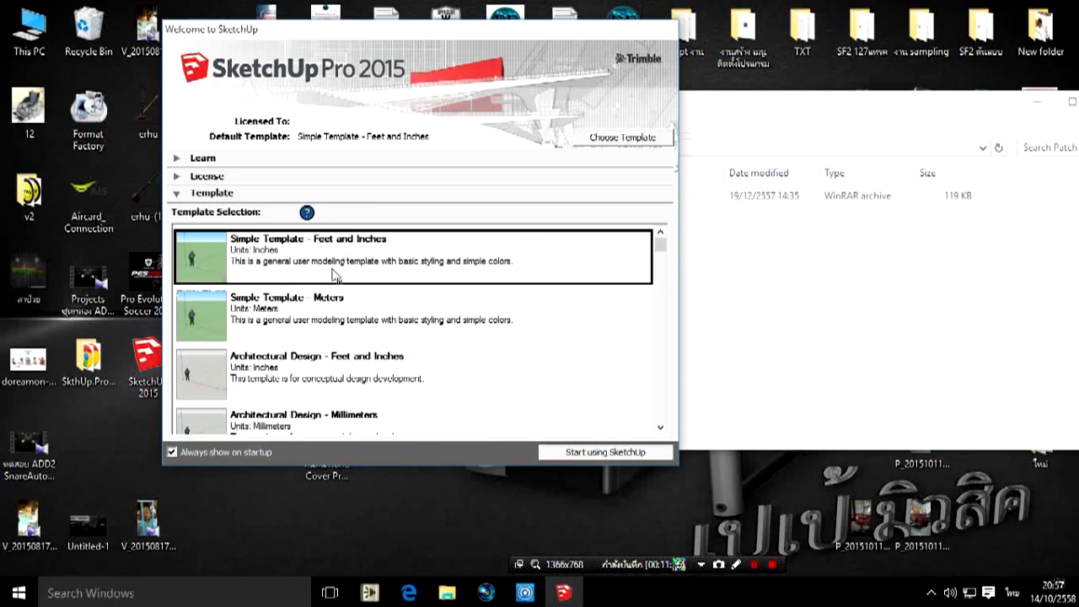
click(337, 302)
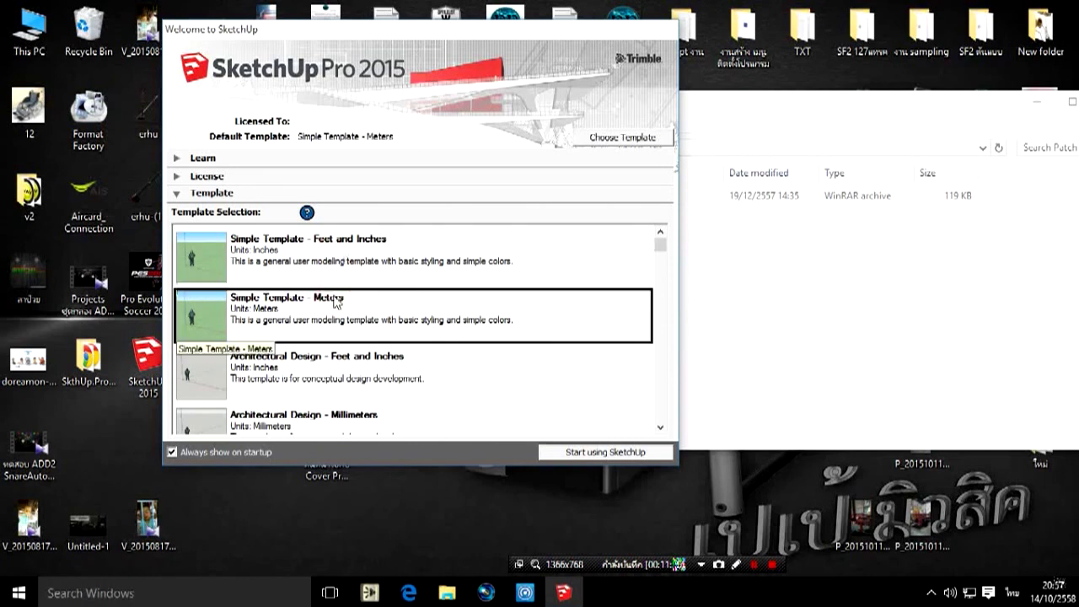
click(408, 366)
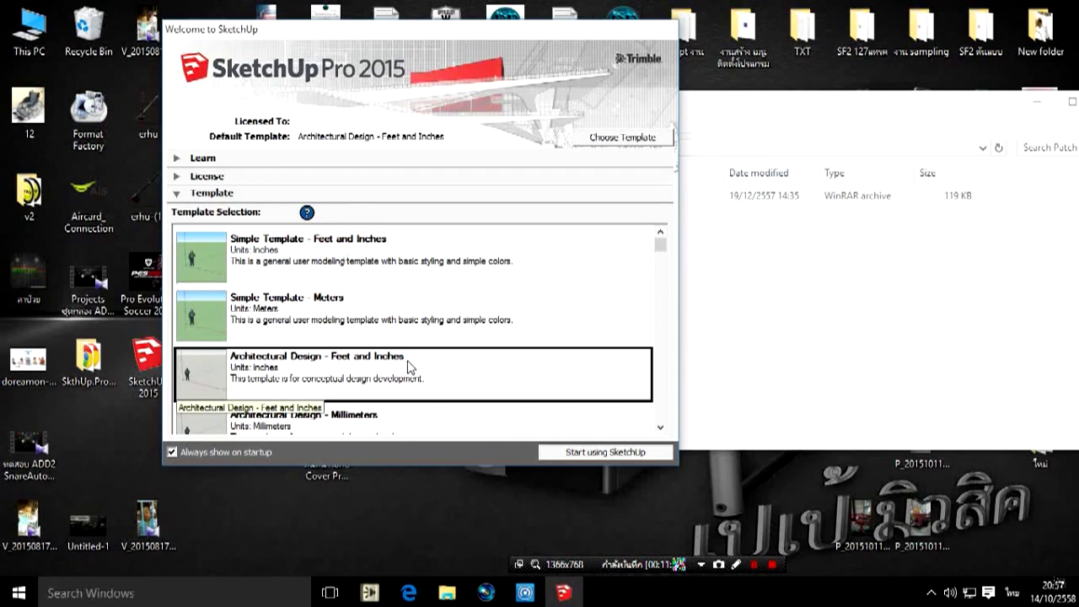
click(660, 428)
click(659, 428)
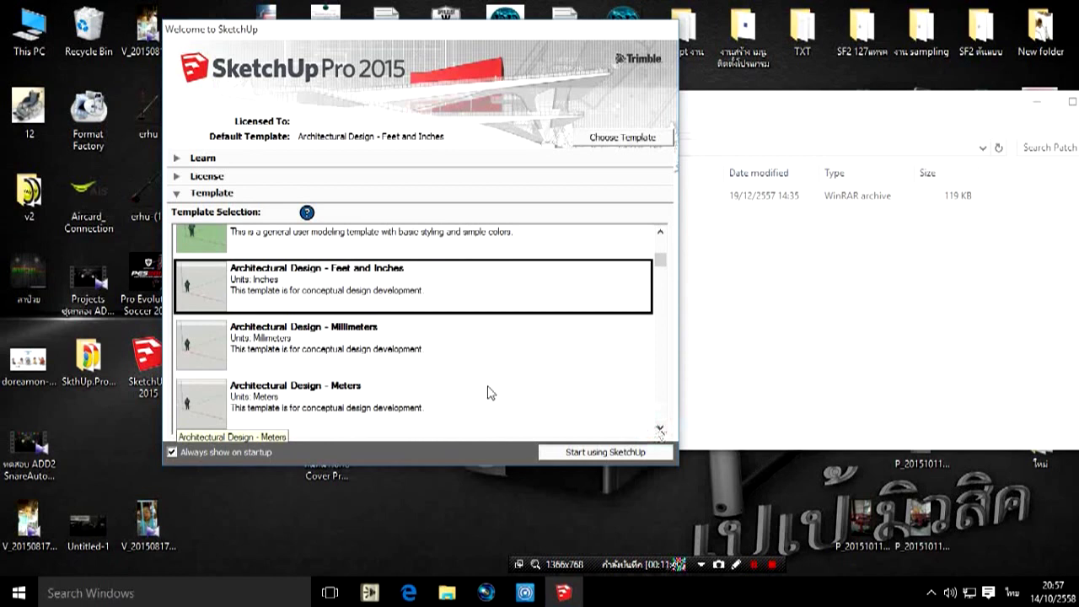
click(357, 390)
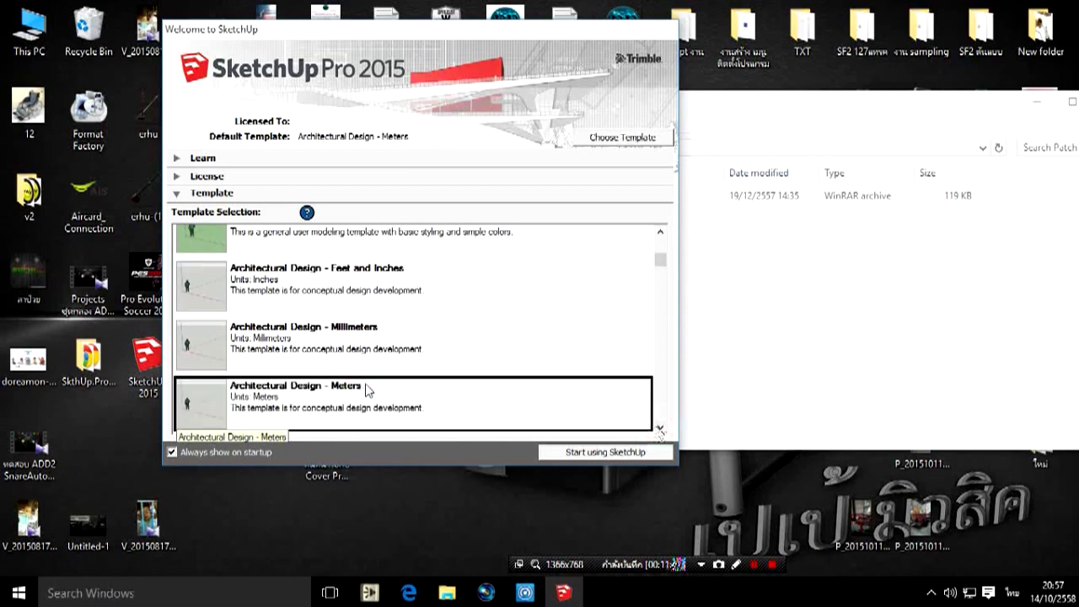
Pick Simple Template - Meters again and start a new untitled model.
click(660, 233)
click(660, 236)
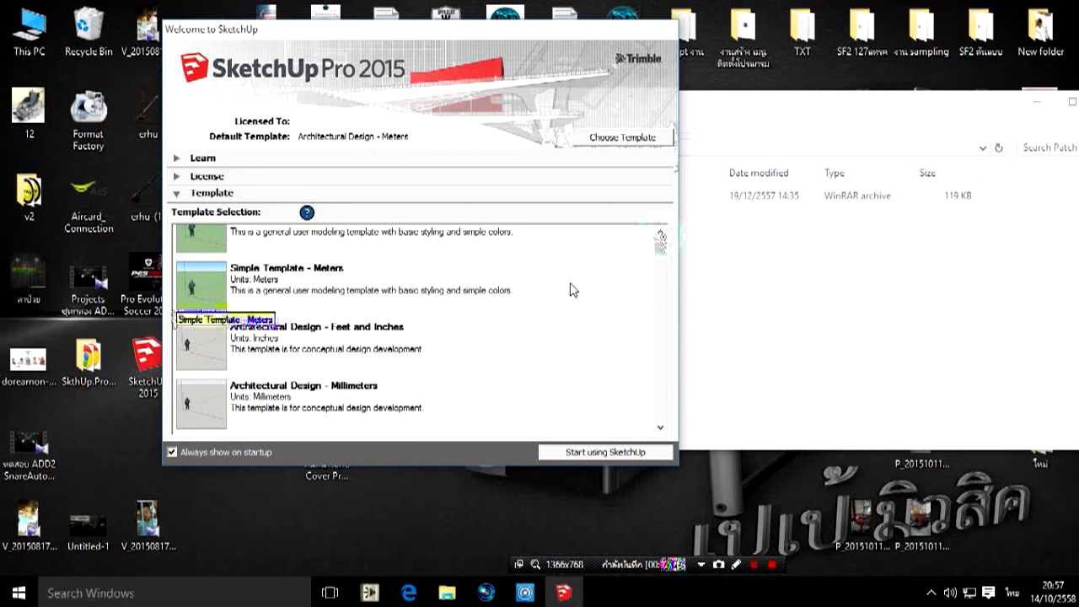
click(455, 287)
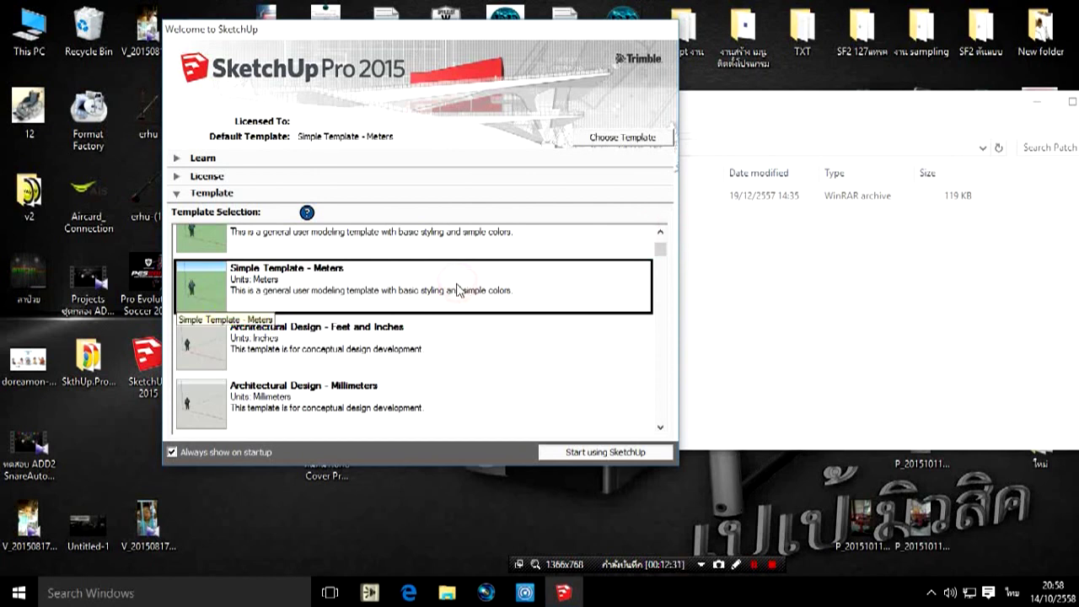
click(618, 452)
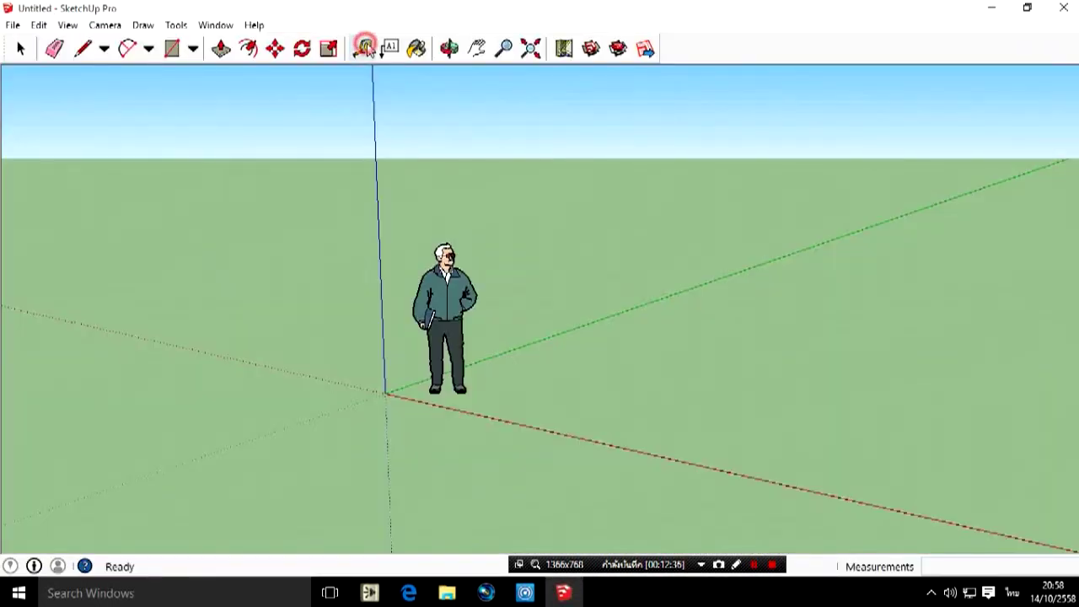
Measure along the red axis, add a guide parallel to the diagonal, then orbit the view.
click(362, 49)
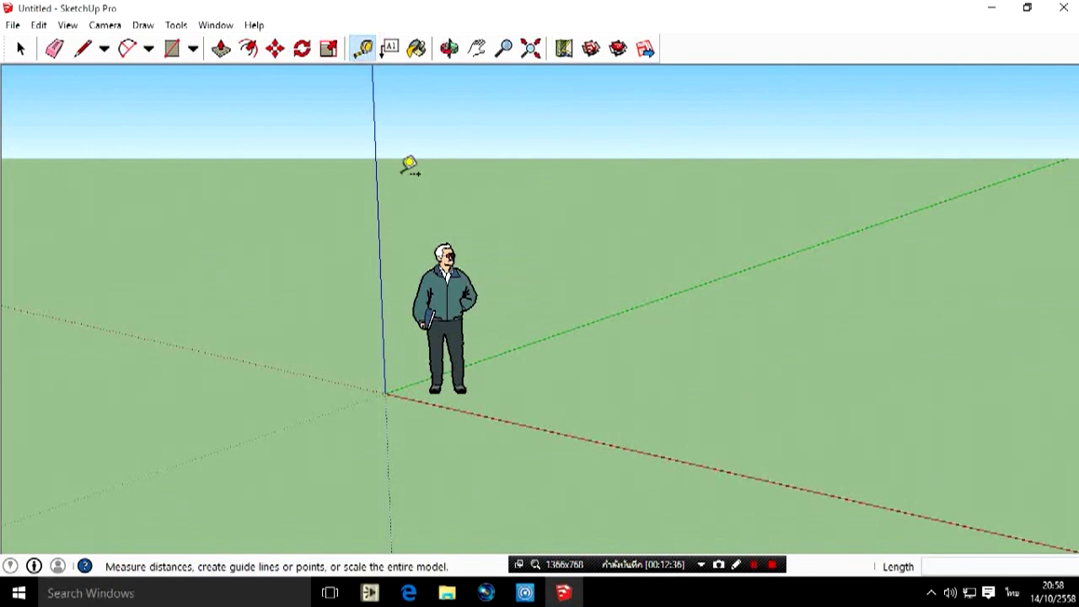
click(355, 406)
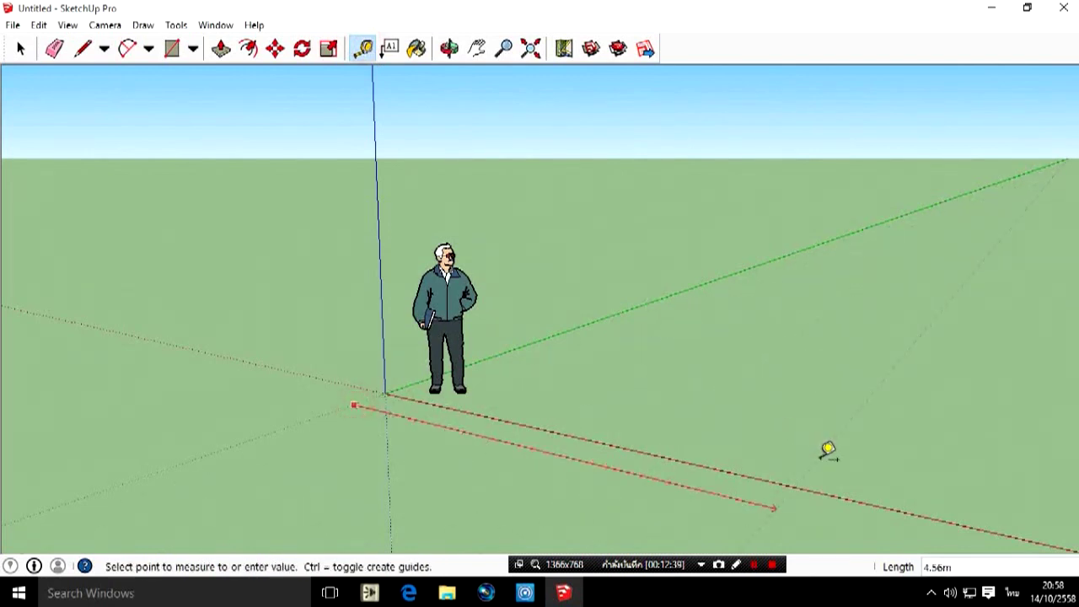
click(829, 447)
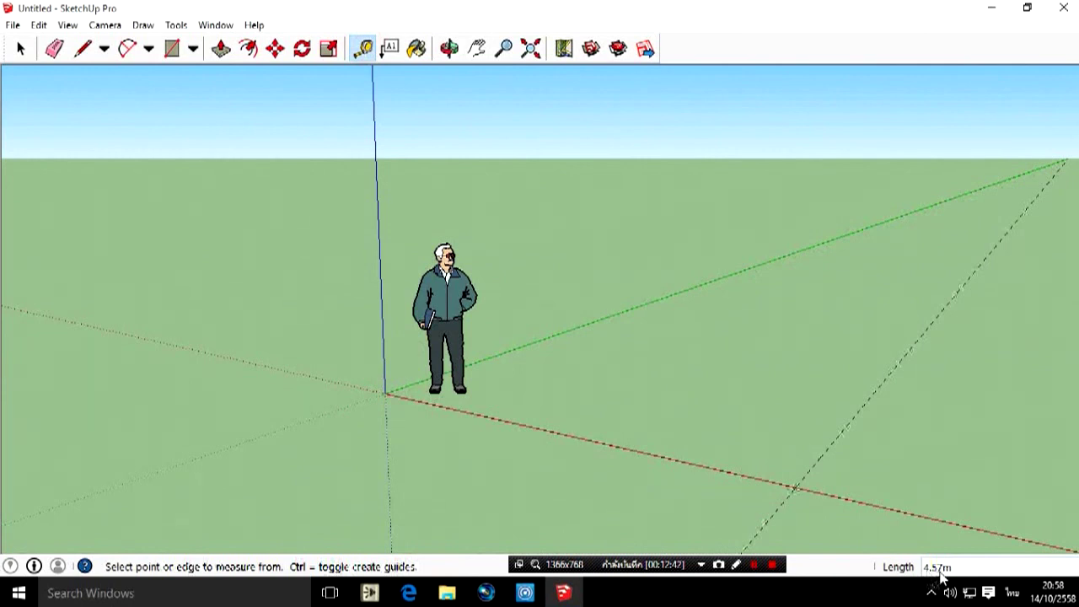
click(815, 462)
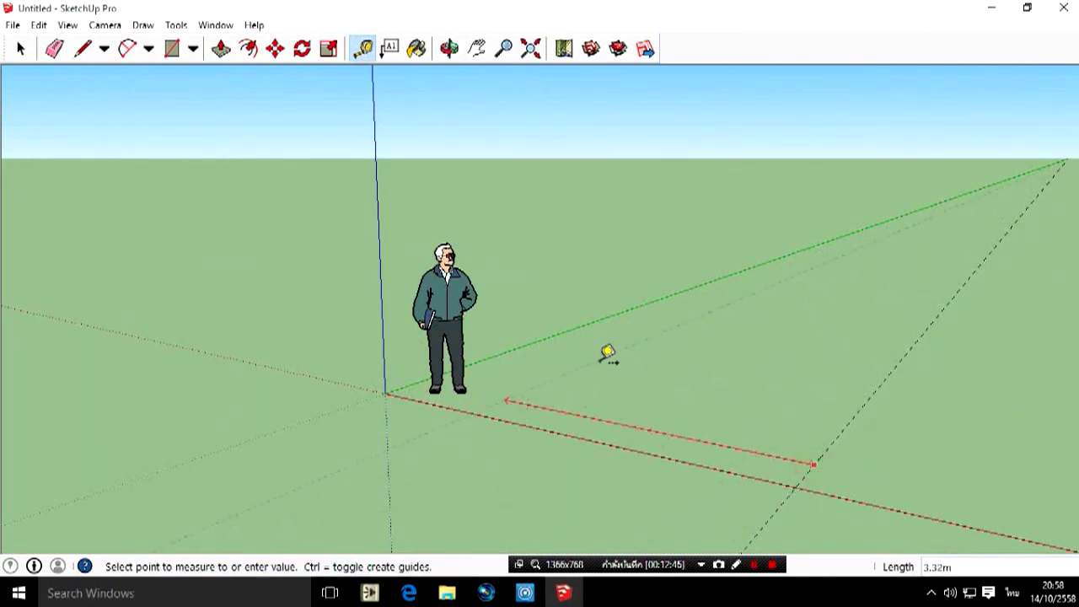
click(636, 399)
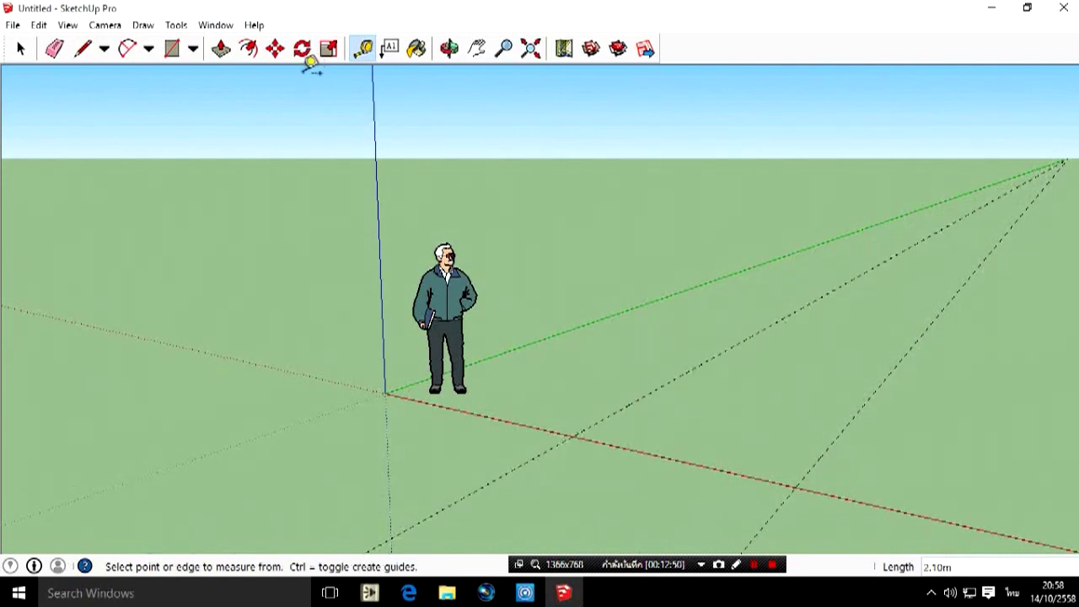
click(450, 49)
mouse_move(581, 431)
mouse_down()
mouse_move(752, 537)
mouse_move(629, 385)
mouse_move(687, 441)
mouse_move(744, 379)
mouse_move(725, 409)
mouse_move(374, 461)
mouse_move(637, 396)
mouse_move(701, 337)
mouse_move(681, 309)
mouse_move(805, 313)
mouse_move(672, 347)
mouse_move(751, 422)
mouse_move(978, 434)
mouse_move(836, 393)
mouse_move(709, 308)
mouse_move(265, 104)
mouse_up()
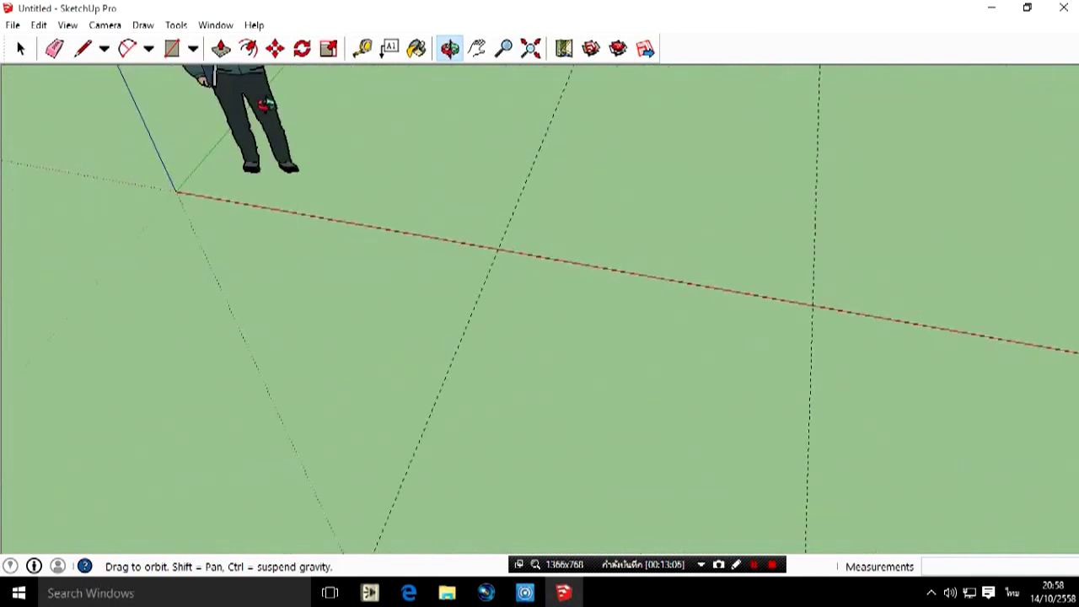
Erase the diagonal and vertical dashed guide lines.
click(363, 48)
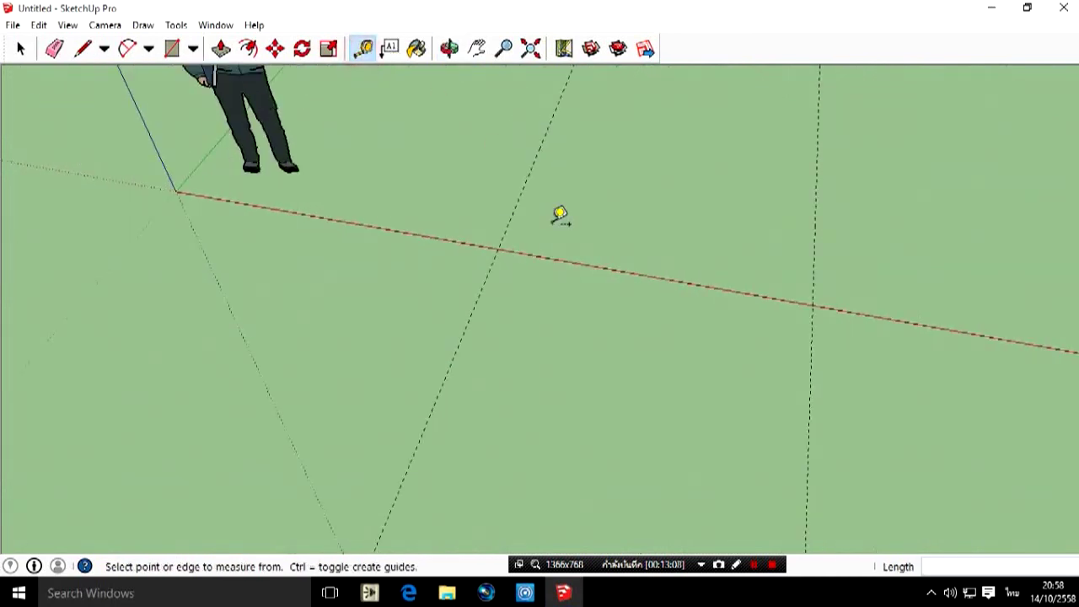
right_click(497, 253)
click(525, 282)
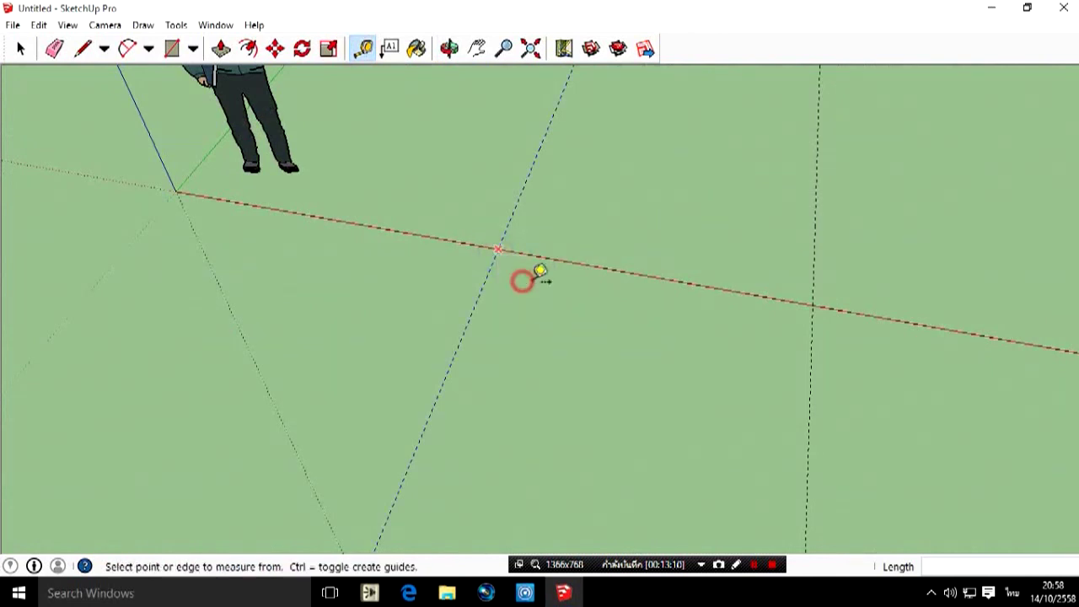
right_click(815, 307)
click(843, 337)
Place a guide point 0.42m from the origin along the red axis, then close SketchUp.
click(501, 264)
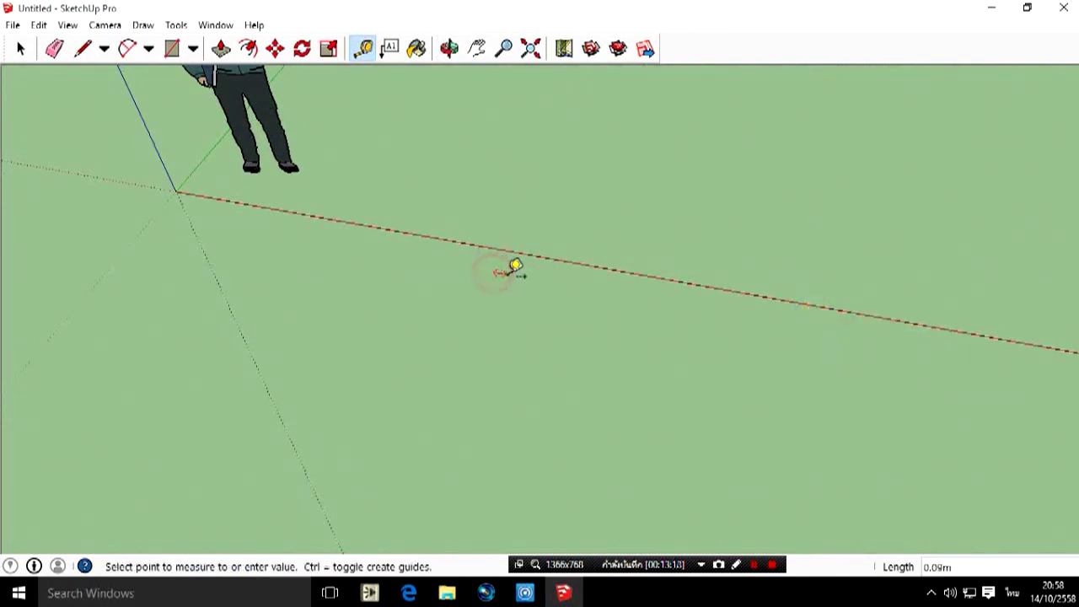
click(546, 287)
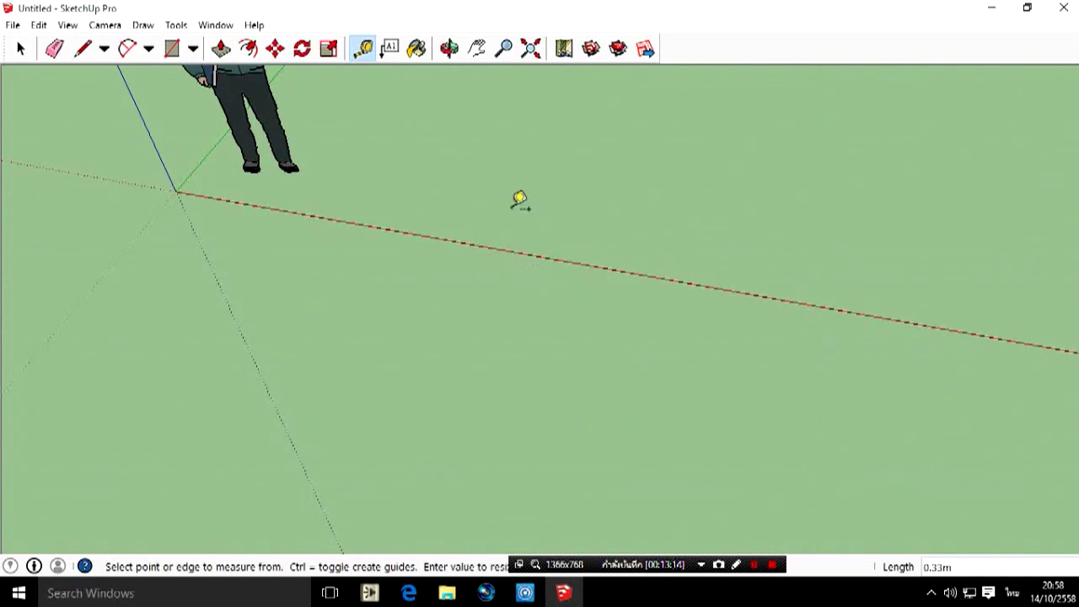
click(177, 191)
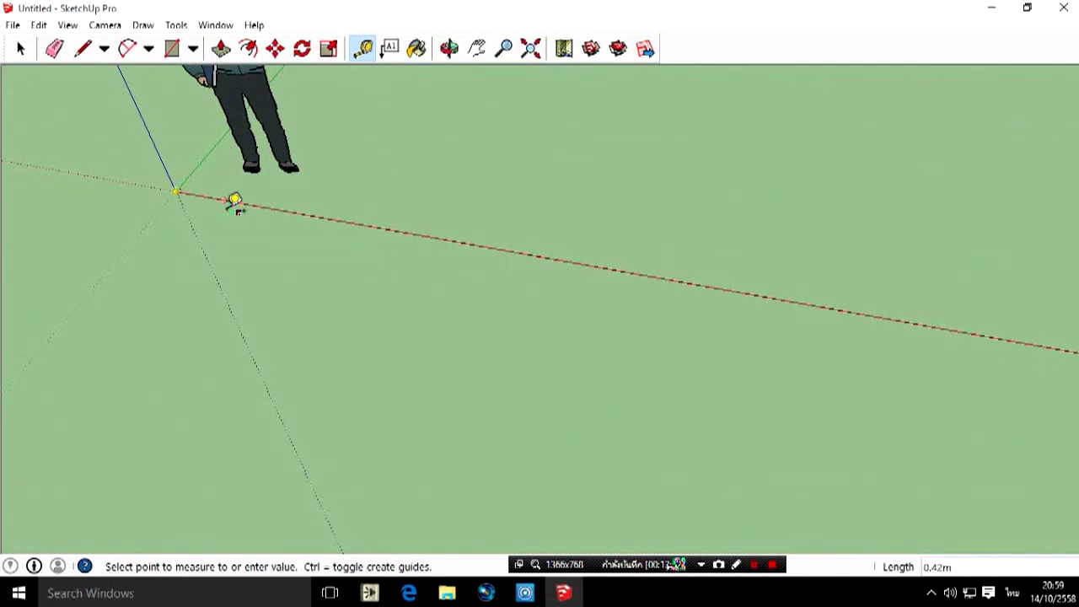
click(228, 200)
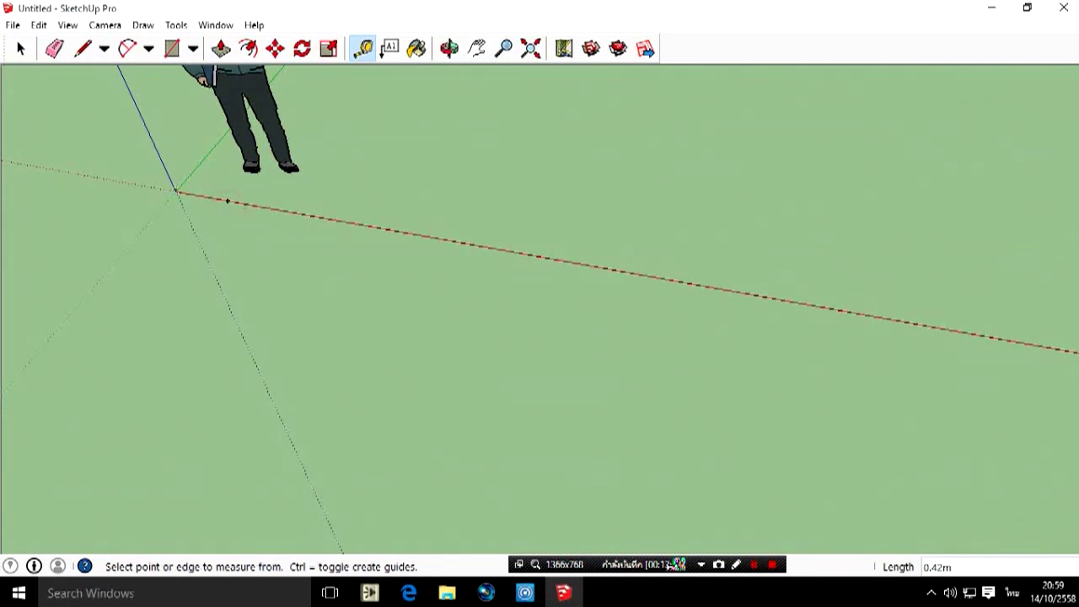
click(1064, 8)
Discard the model unsaved, relaunch SketchUp, start with the default template, then close it again.
click(560, 337)
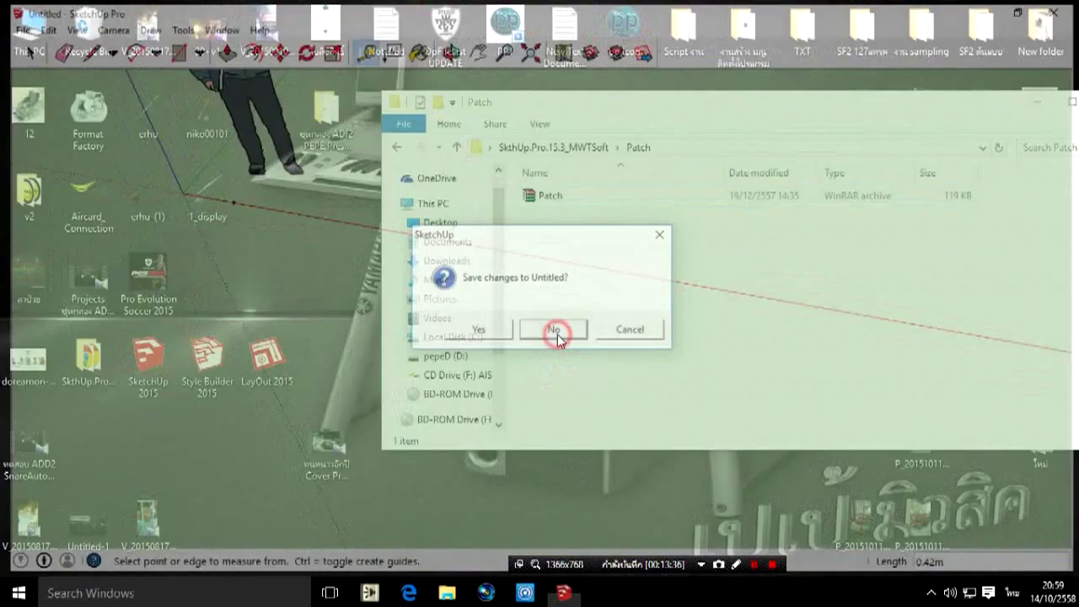
click(162, 381)
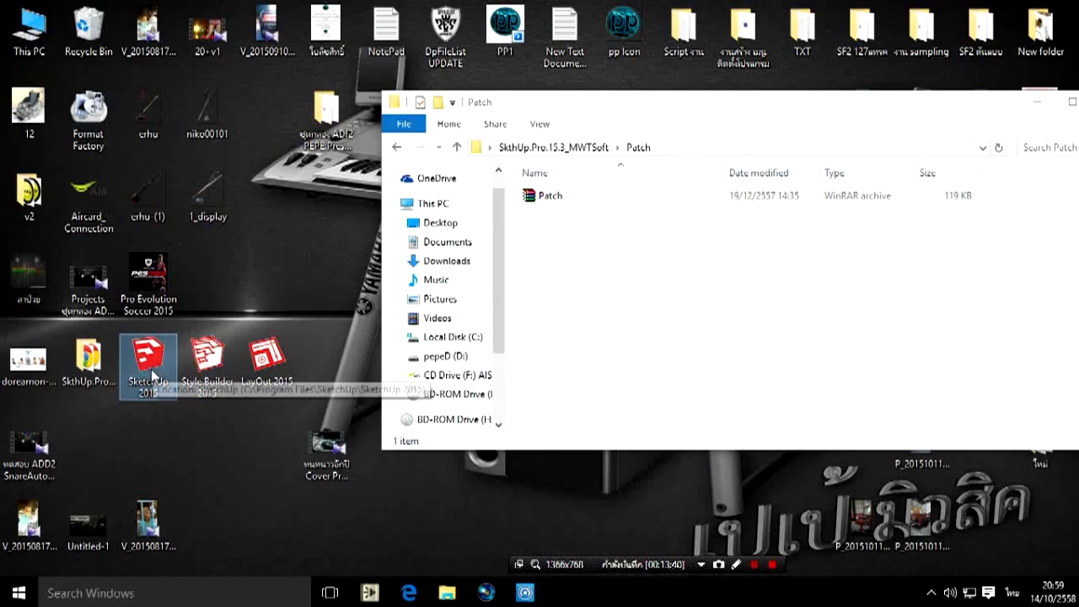
double_click(150, 374)
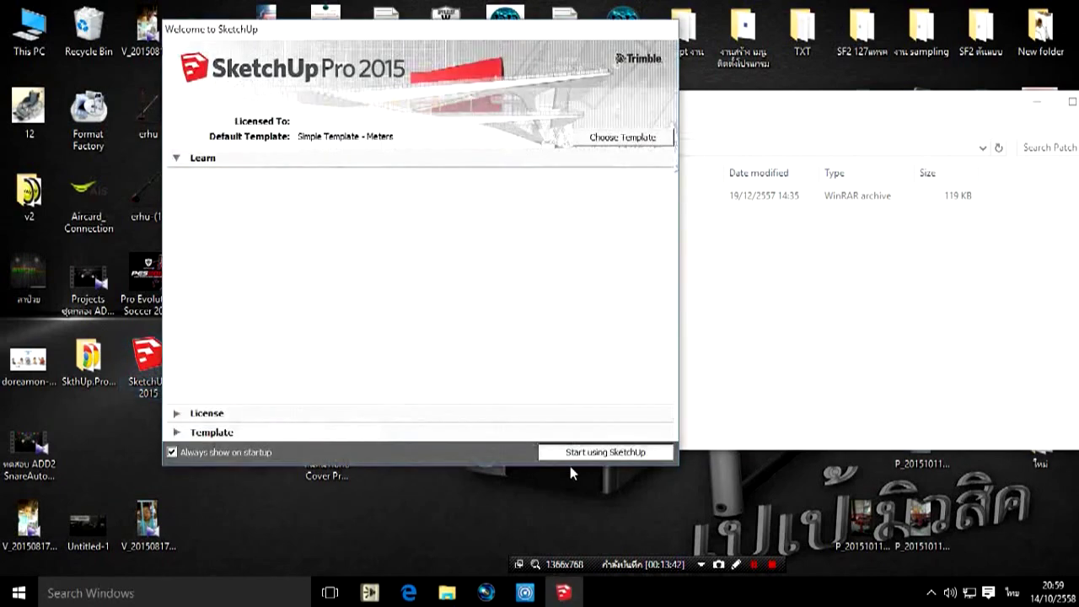
click(179, 432)
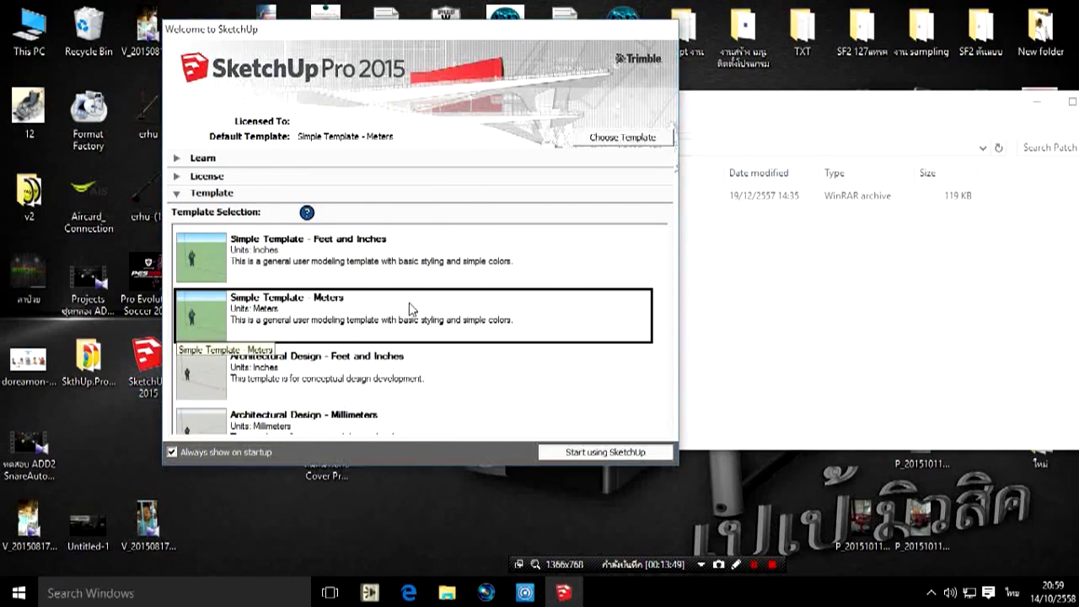
drag(448, 36, 564, 44)
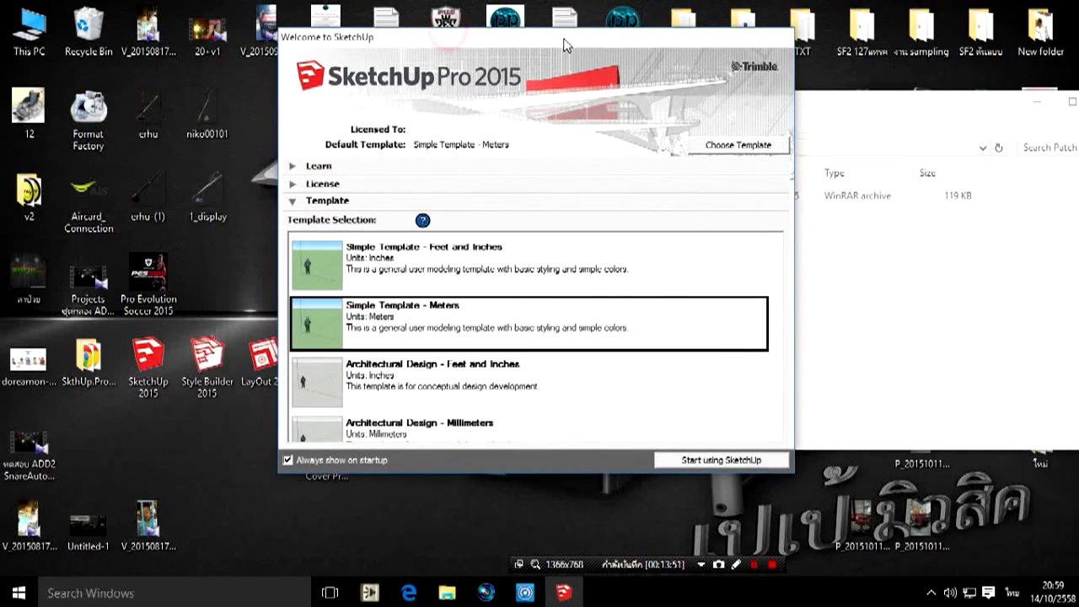
click(721, 462)
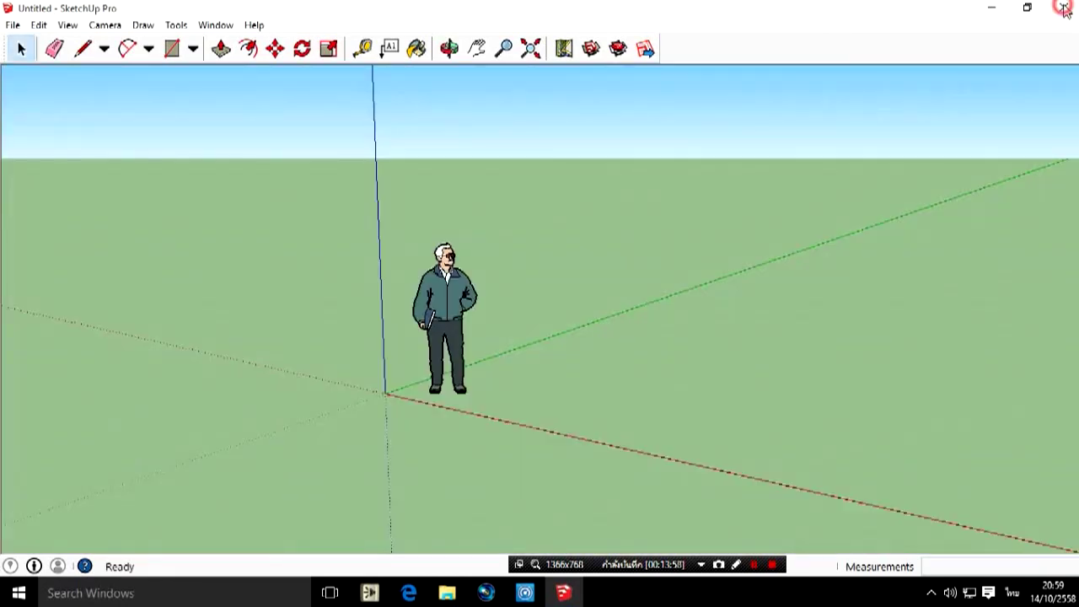
click(1067, 9)
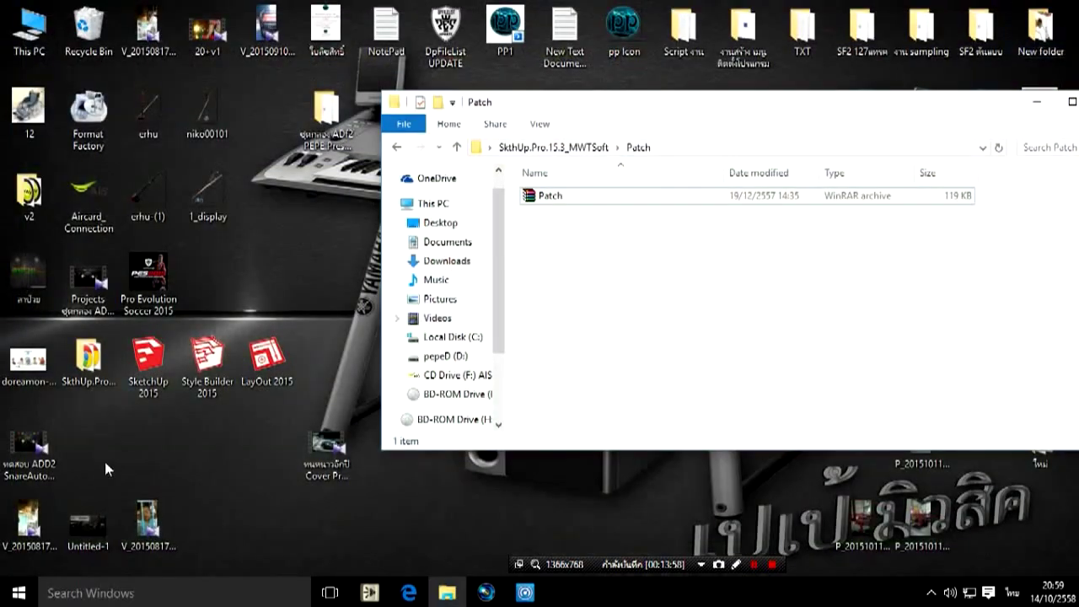
Relaunch SketchUp, set Simple Template - Meters as the default, and start modelling.
double_click(143, 368)
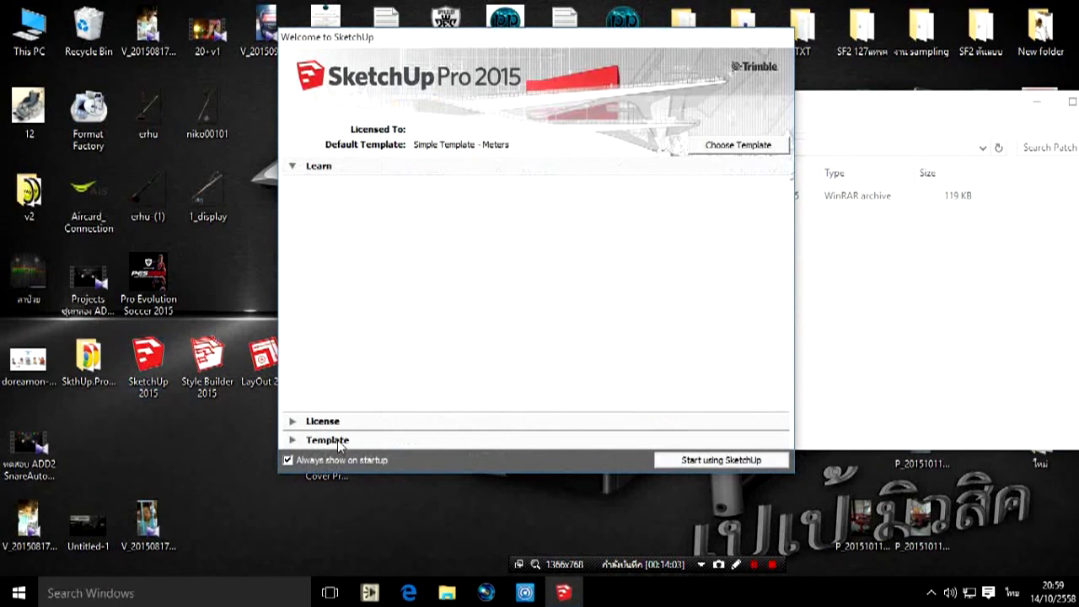
click(292, 440)
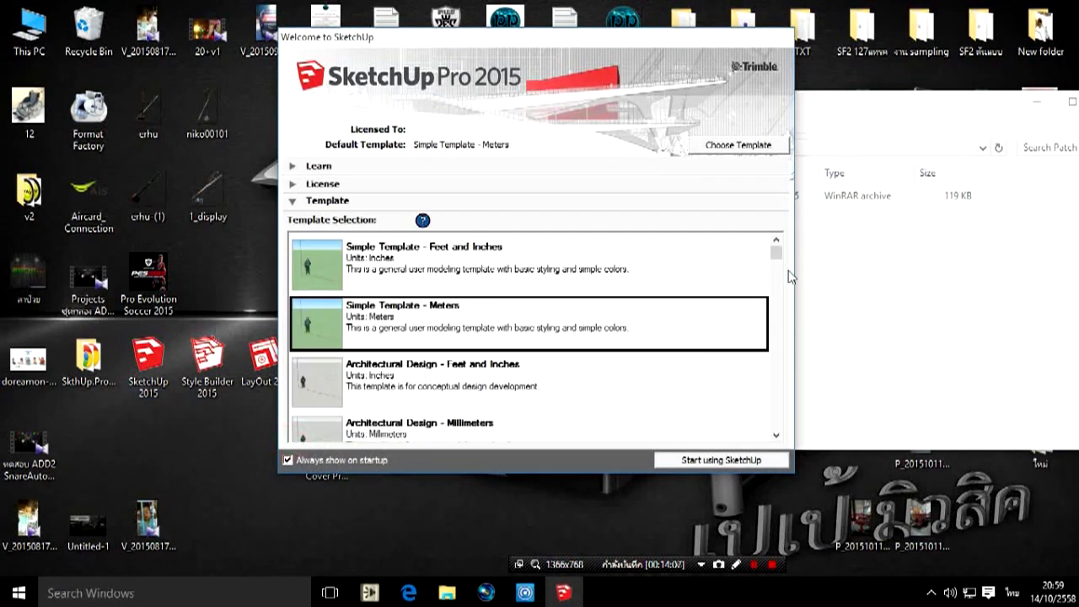
mouse_move(778, 264)
mouse_down()
mouse_move(777, 285)
mouse_move(777, 253)
mouse_up()
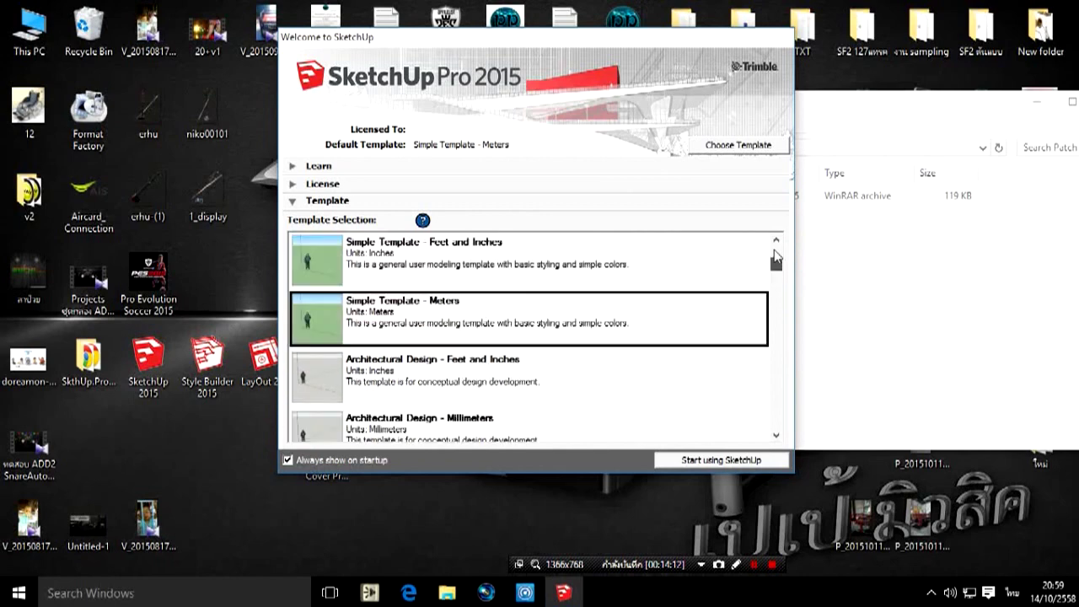
click(346, 265)
click(339, 314)
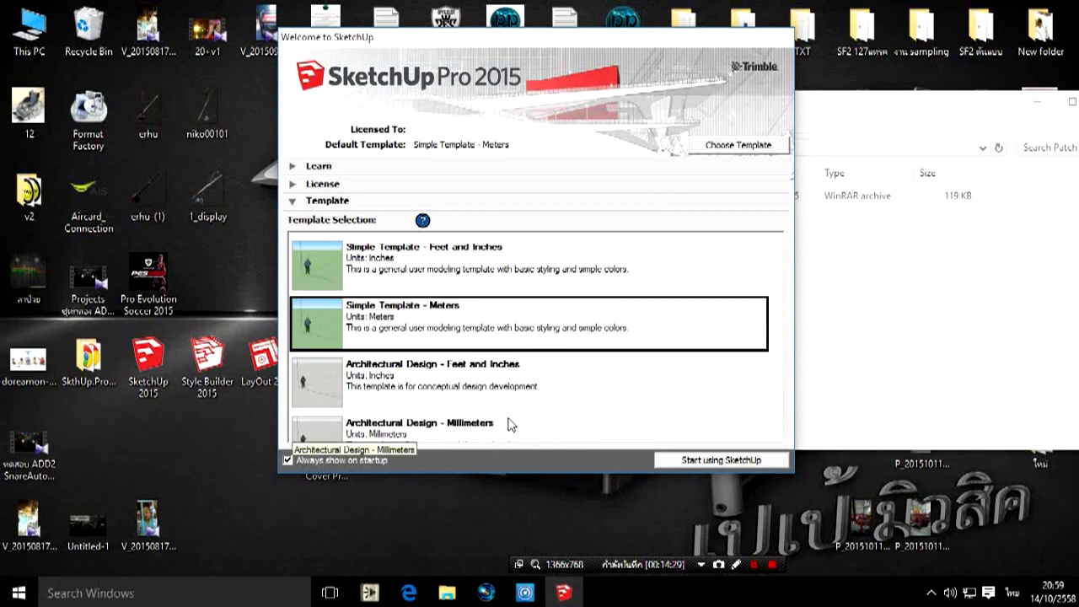
click(477, 428)
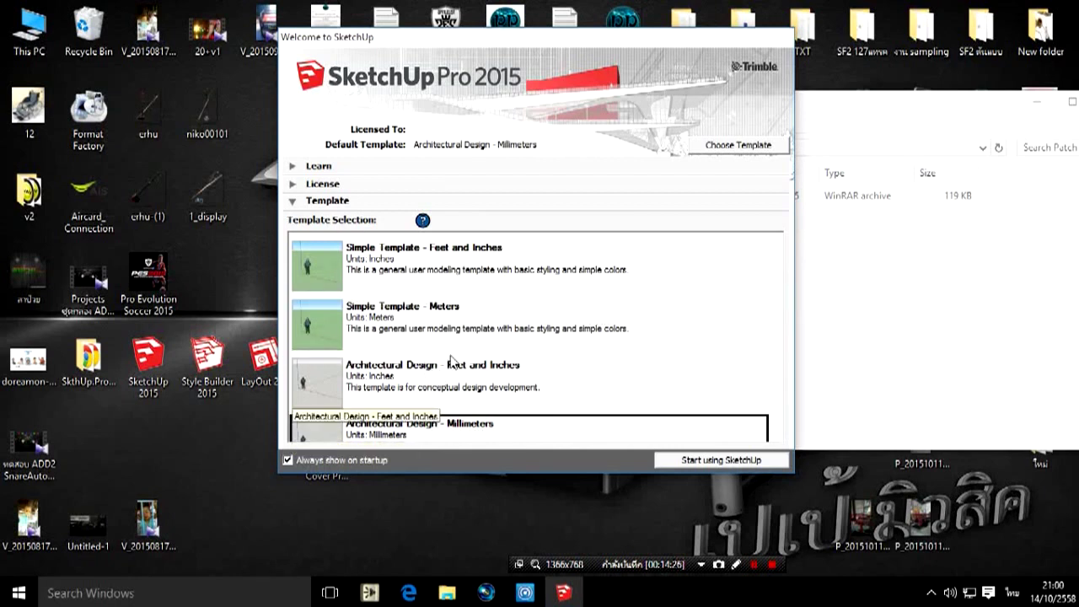
click(441, 308)
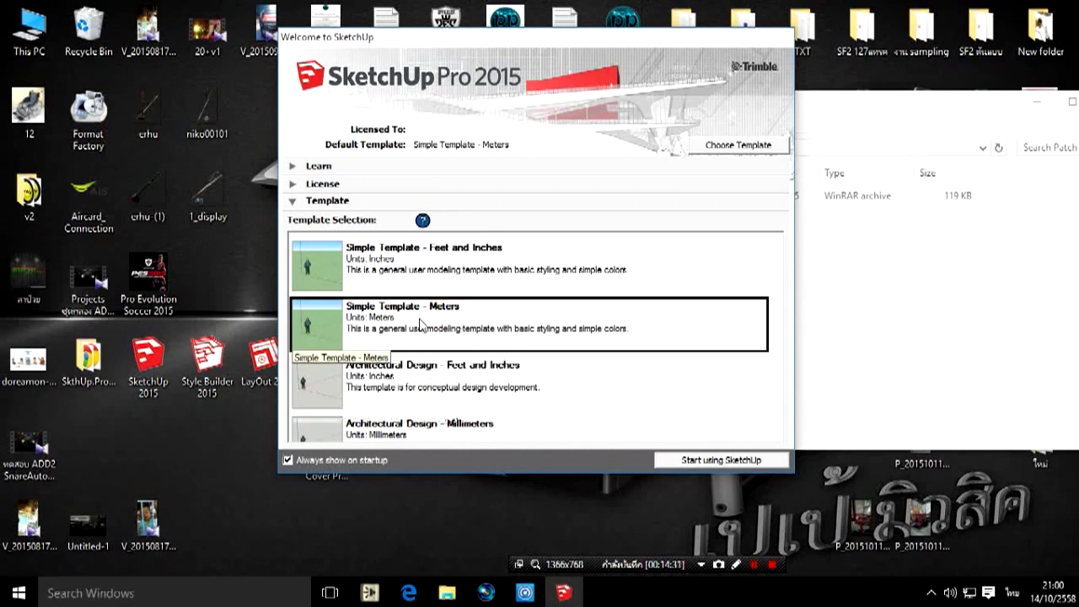
click(727, 463)
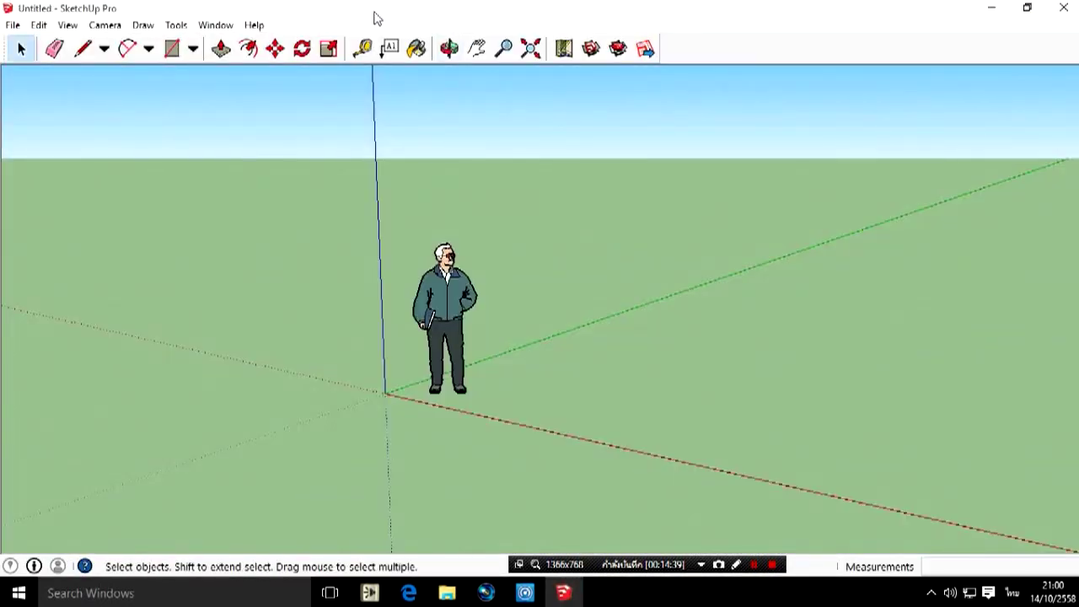
Browse the Tools menu, then open View > Toolbars to show the Toolbars dialog.
click(176, 25)
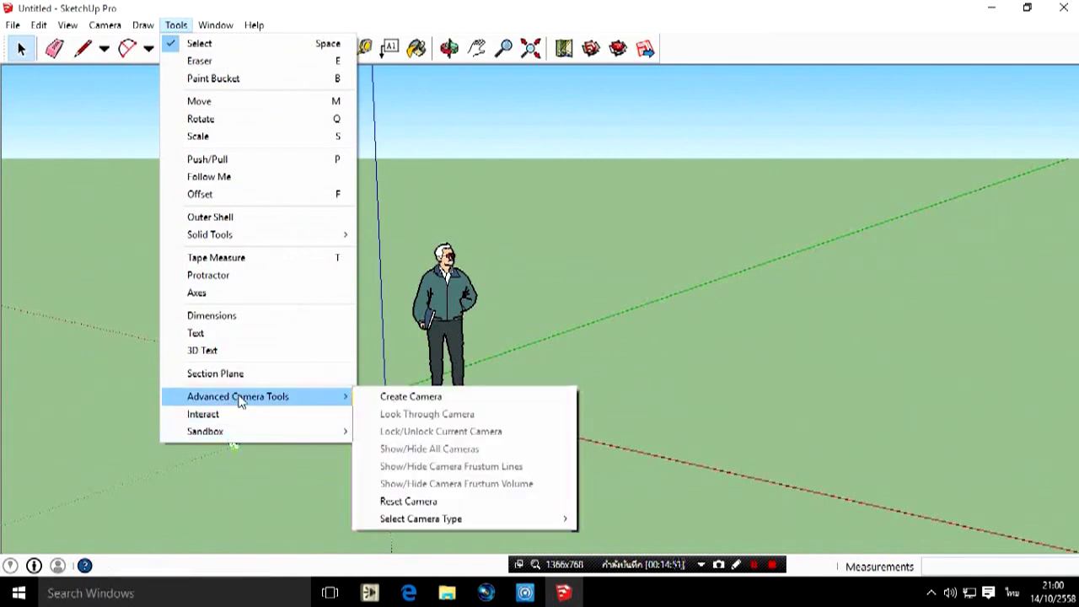
mouse_move(238, 396)
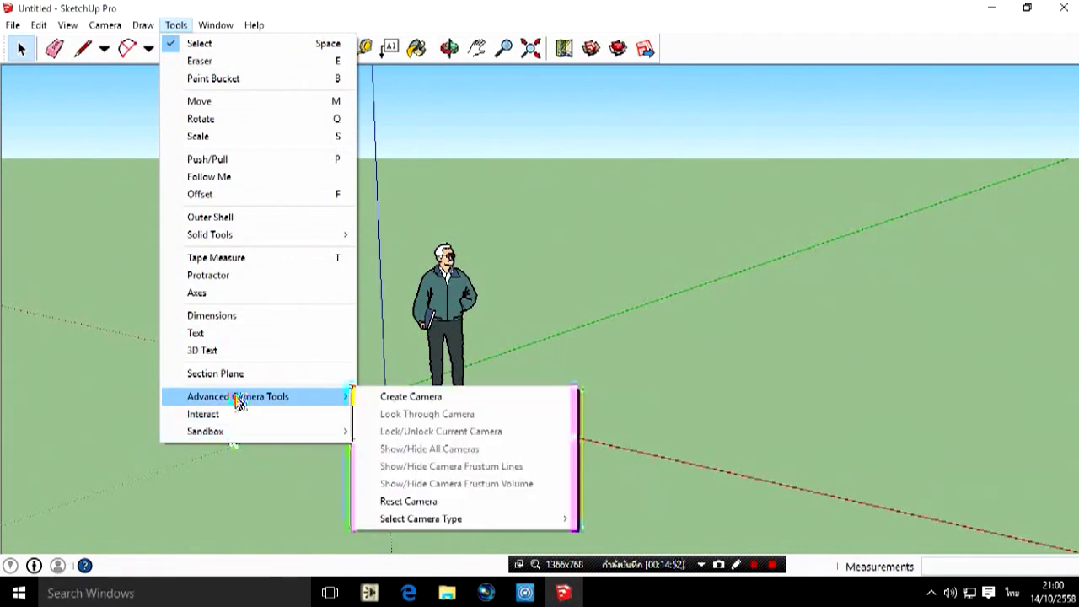
click(176, 24)
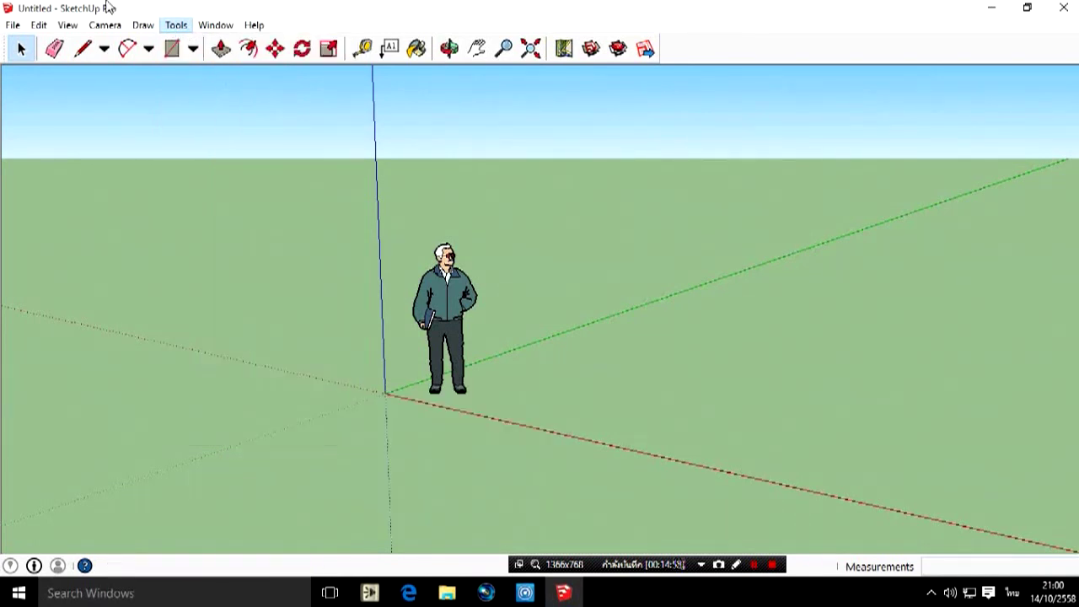
click(39, 25)
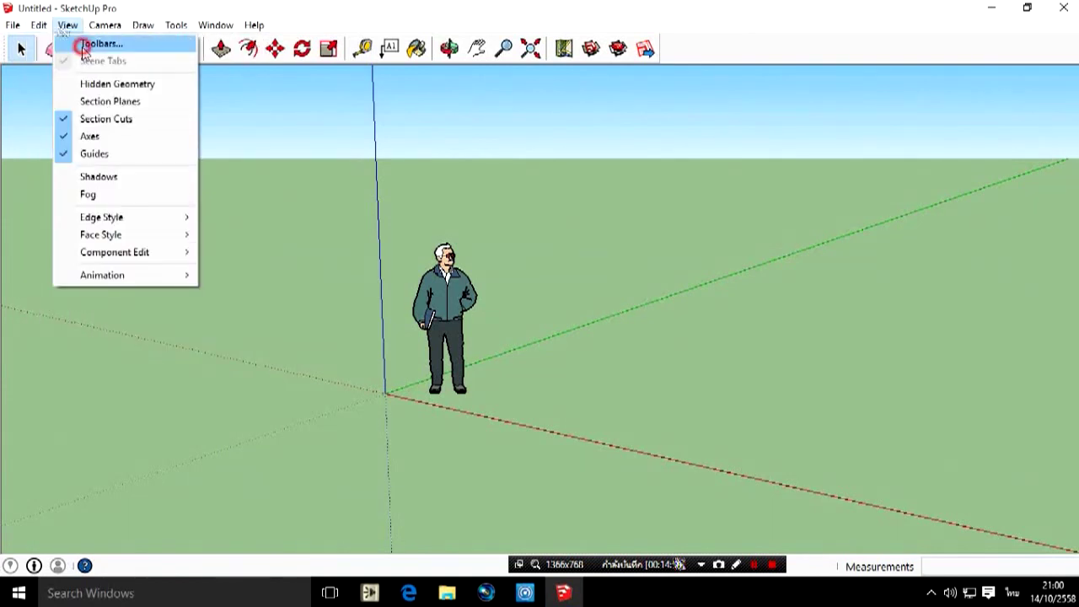
click(84, 45)
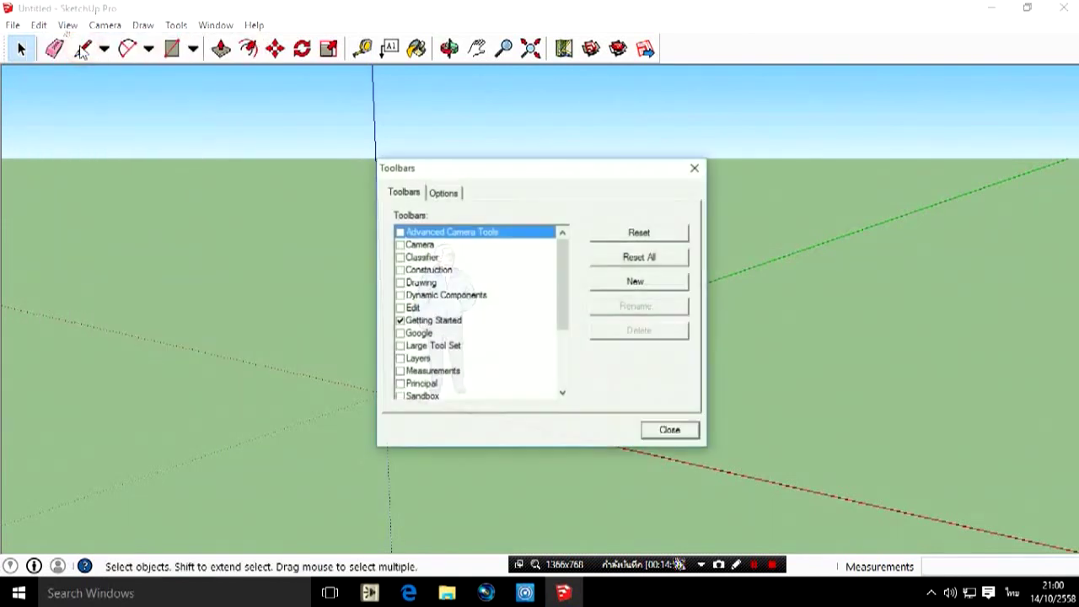
Restore the SketchUp window and move the Toolbars dialog to the upper right.
double_click(489, 17)
drag(494, 177, 800, 115)
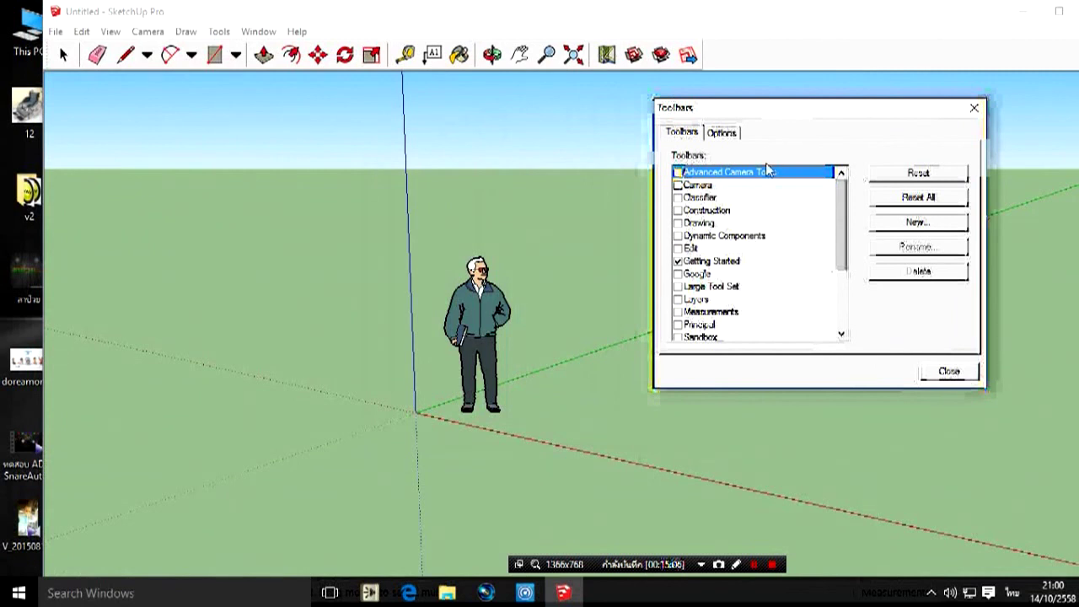
scroll(759, 214, down, 1)
scroll(754, 214, down, 1)
scroll(750, 217, up, 1)
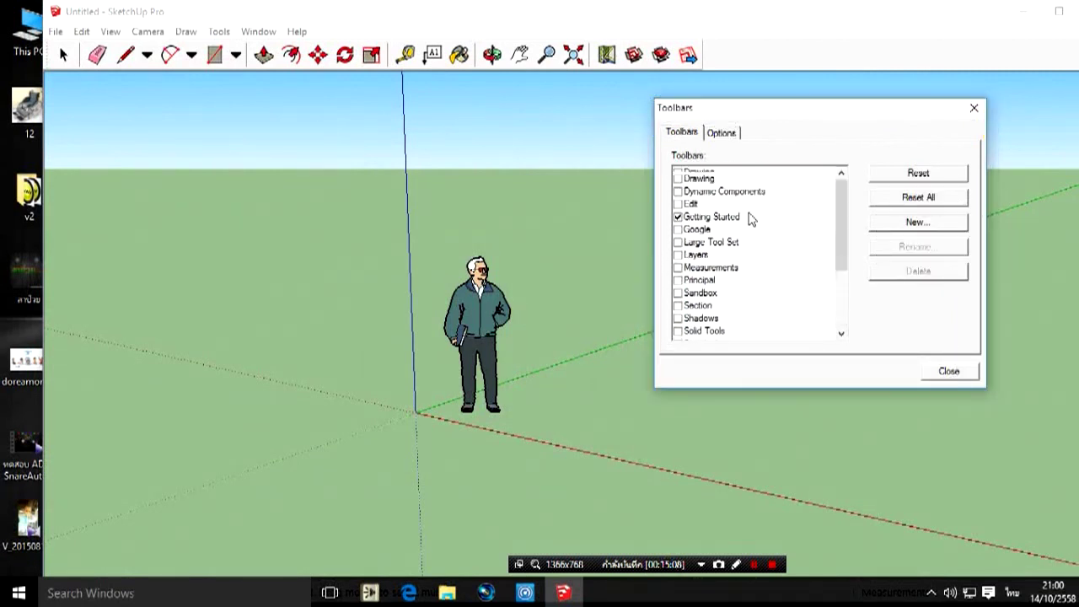
scroll(752, 218, up, 2)
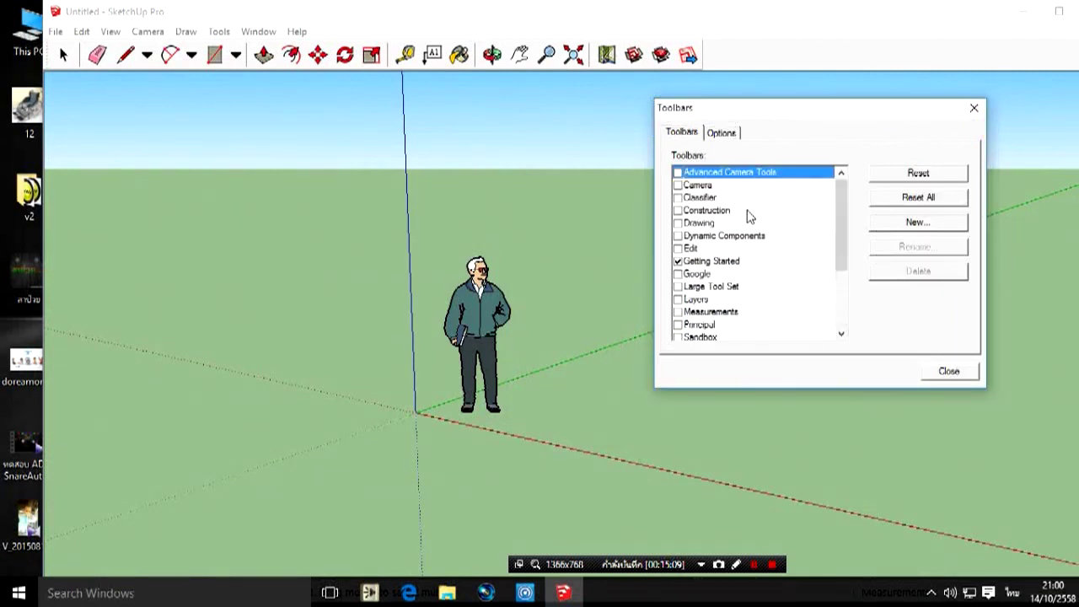
Show the Advanced Camera Tools toolbar and dock it among the main tools.
click(678, 185)
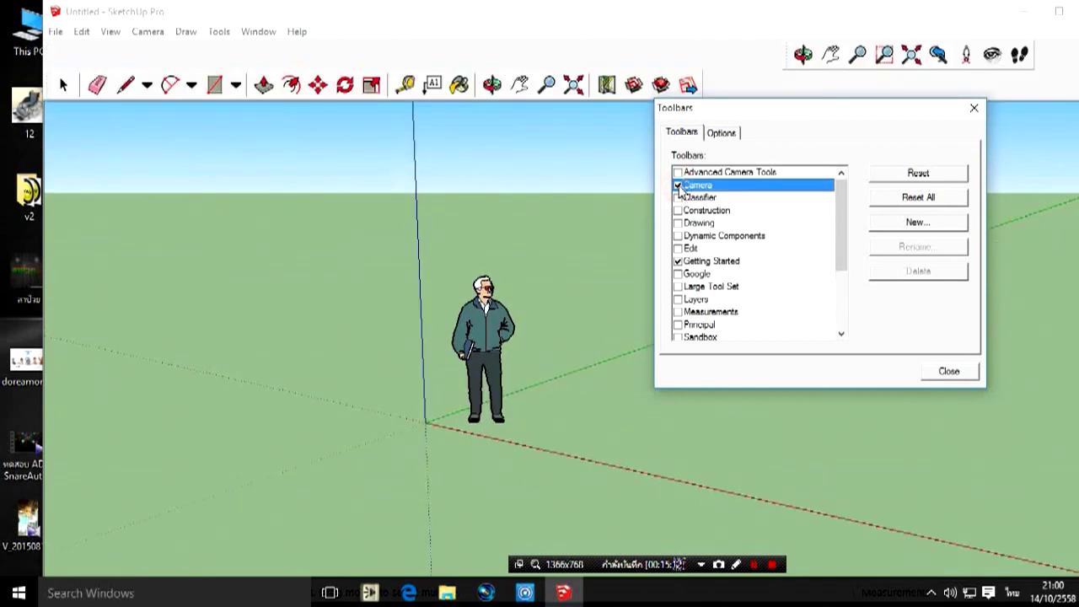
click(679, 188)
click(679, 188)
click(678, 186)
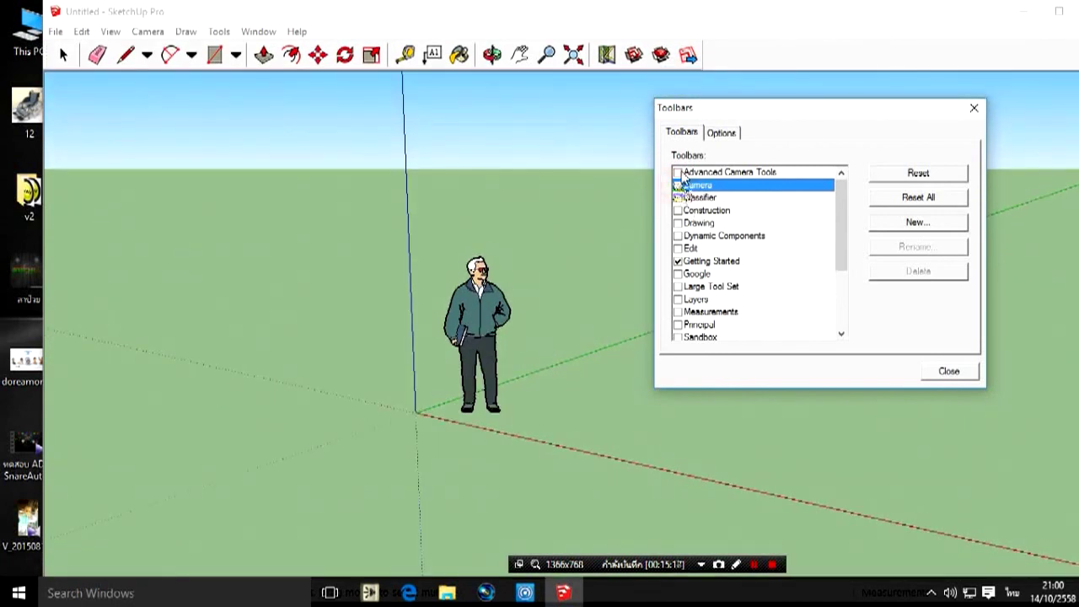
click(678, 173)
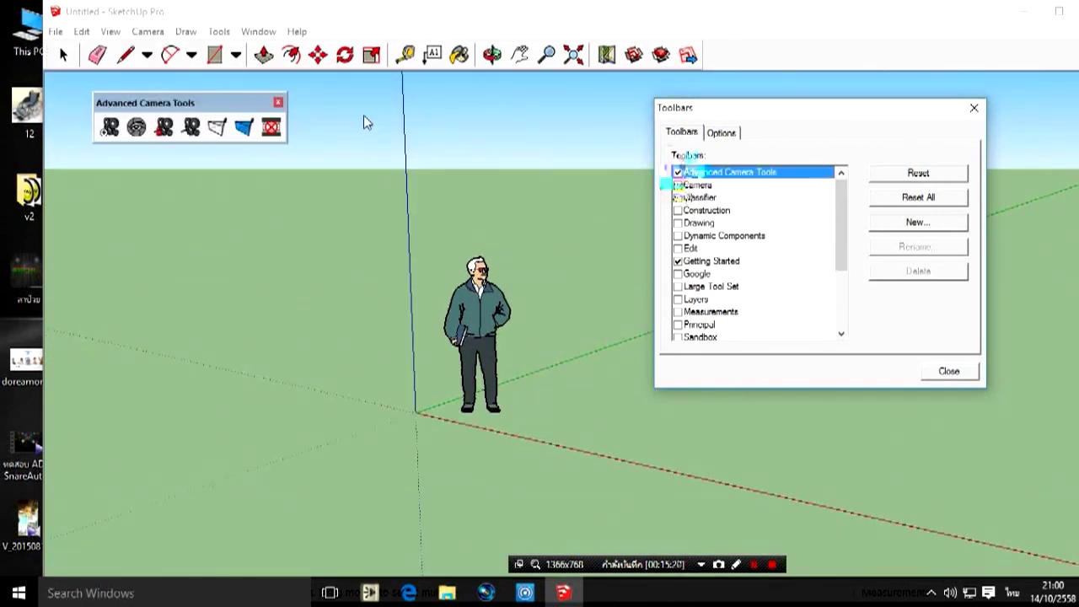
drag(210, 107, 792, 47)
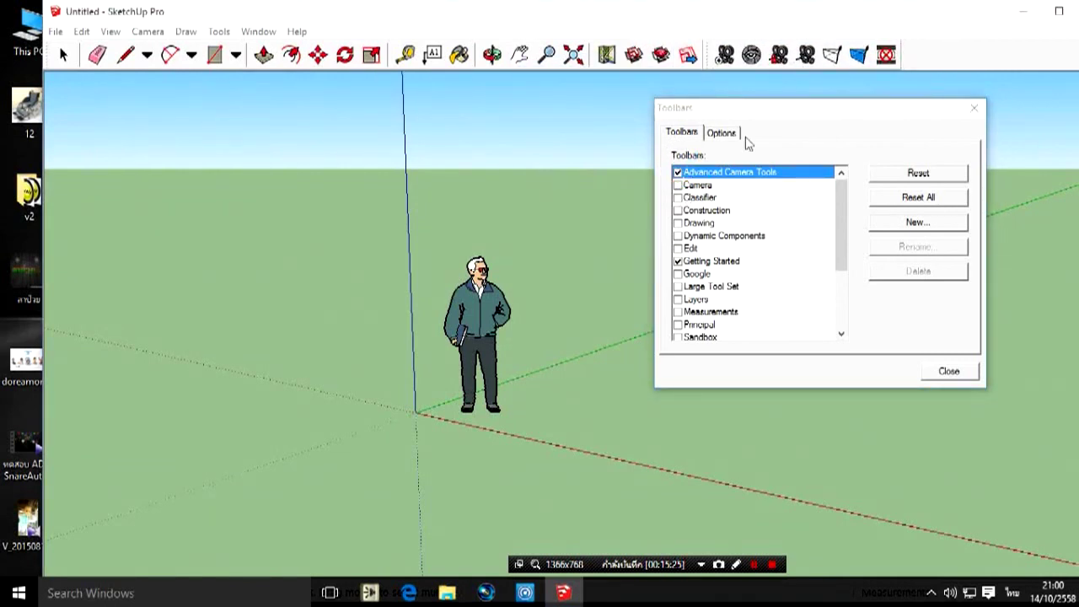
Try the Camera, Construction, Drawing, Dynamic Components, Edit and Google tool sets on and off.
click(678, 185)
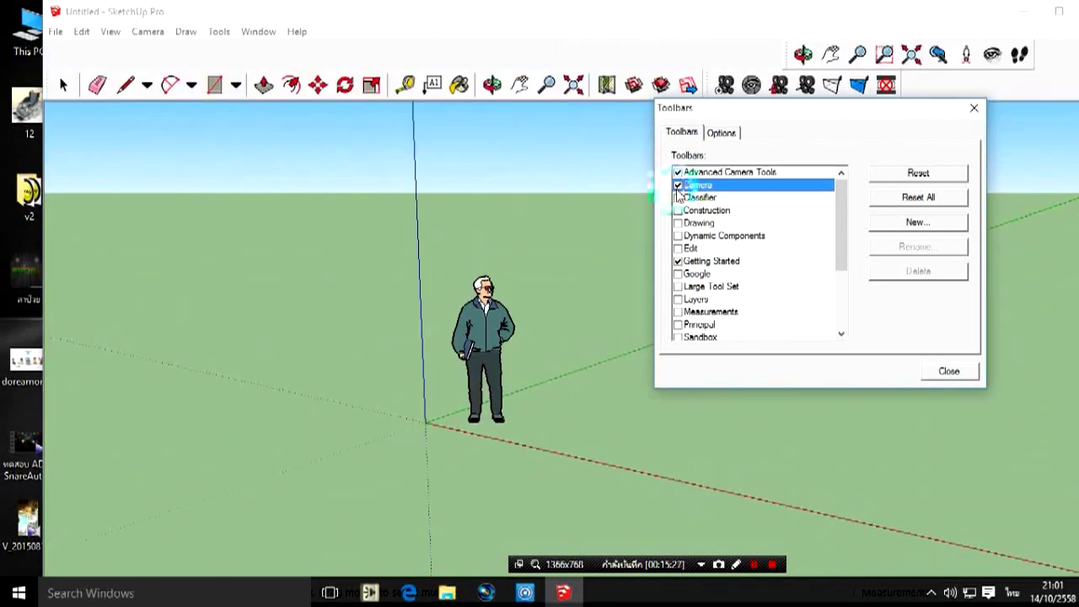
click(678, 197)
click(679, 210)
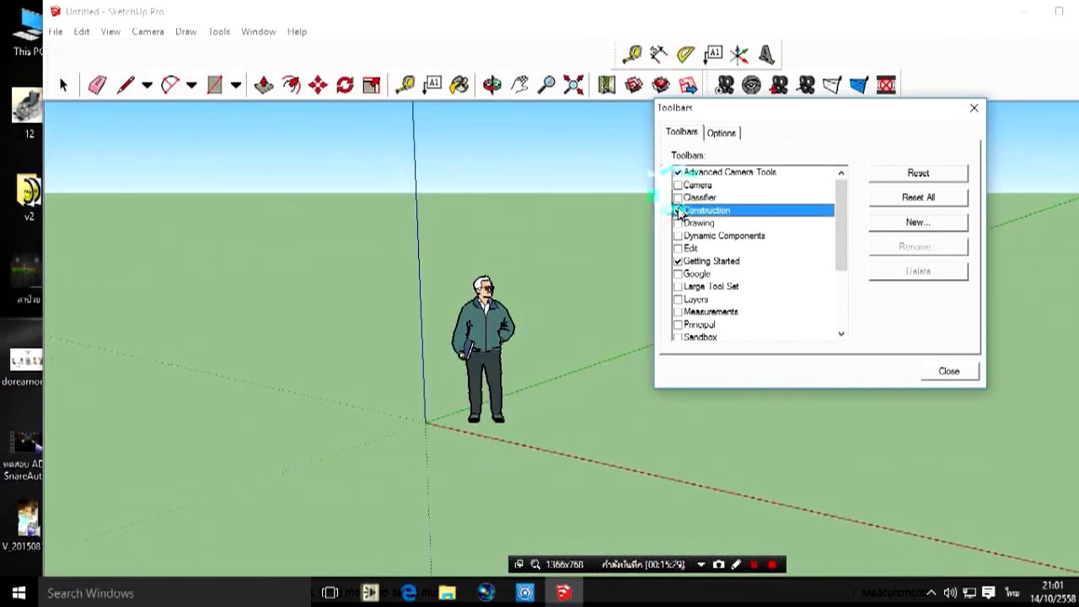
click(679, 210)
click(678, 223)
click(678, 223)
click(679, 235)
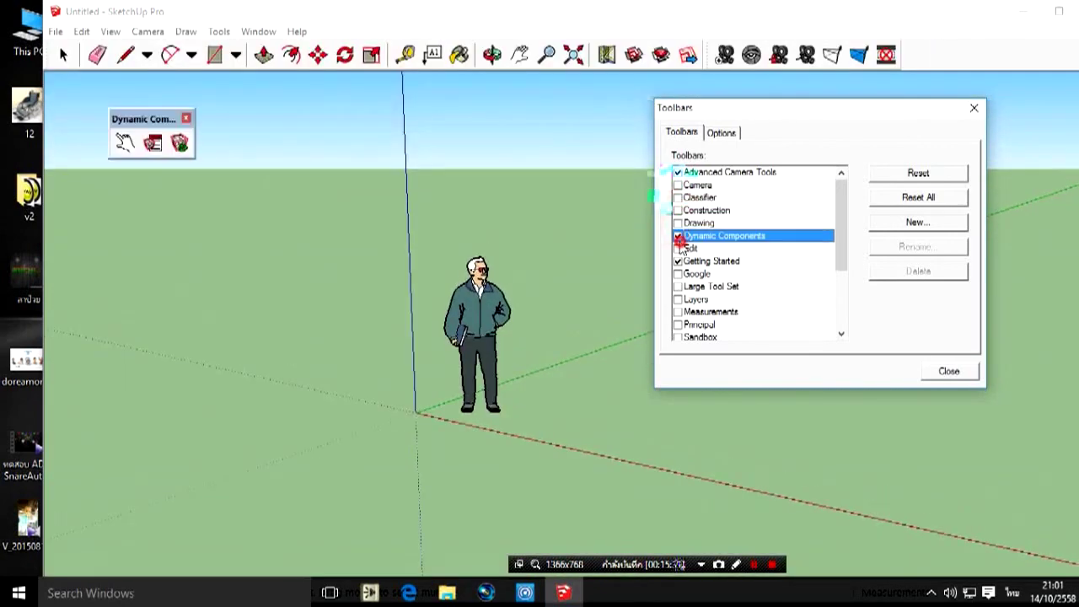
click(679, 235)
click(679, 248)
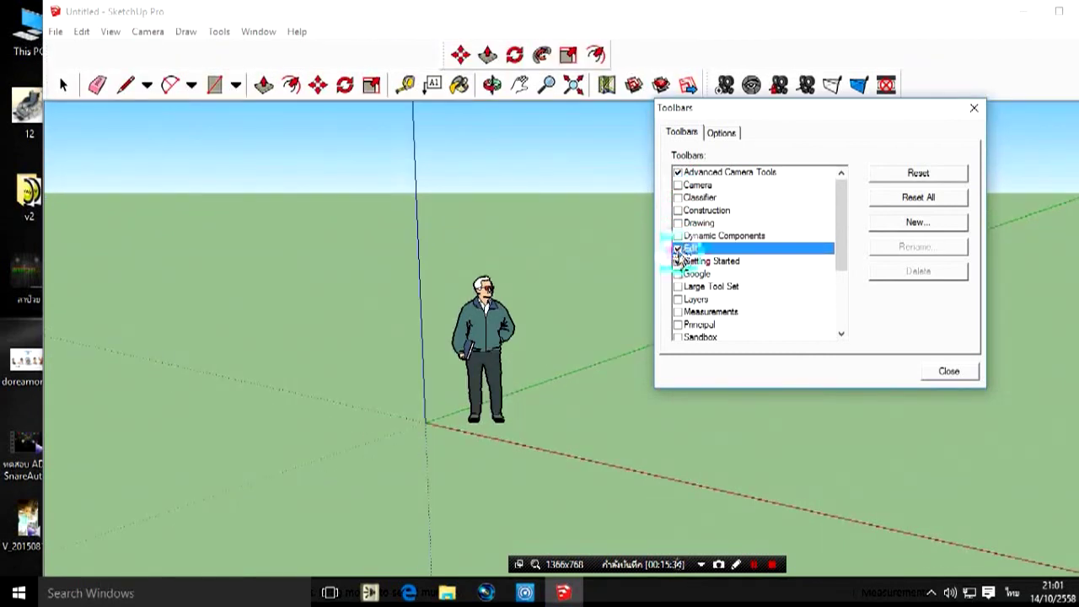
click(679, 249)
click(680, 273)
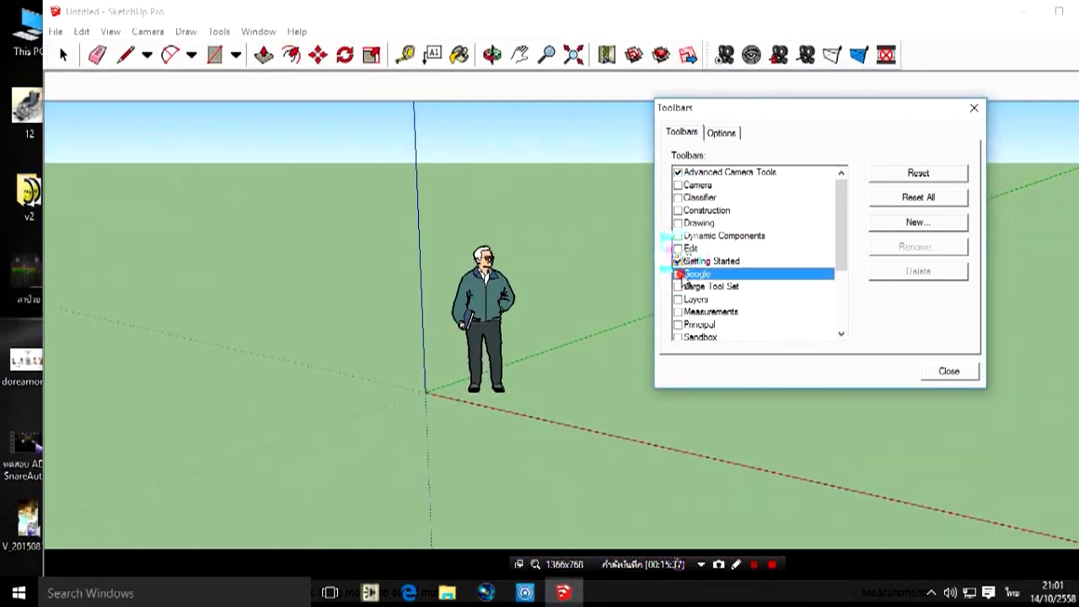
Show the Large Tool Set, maximize the window, and briefly try Layers and Measurements.
click(679, 286)
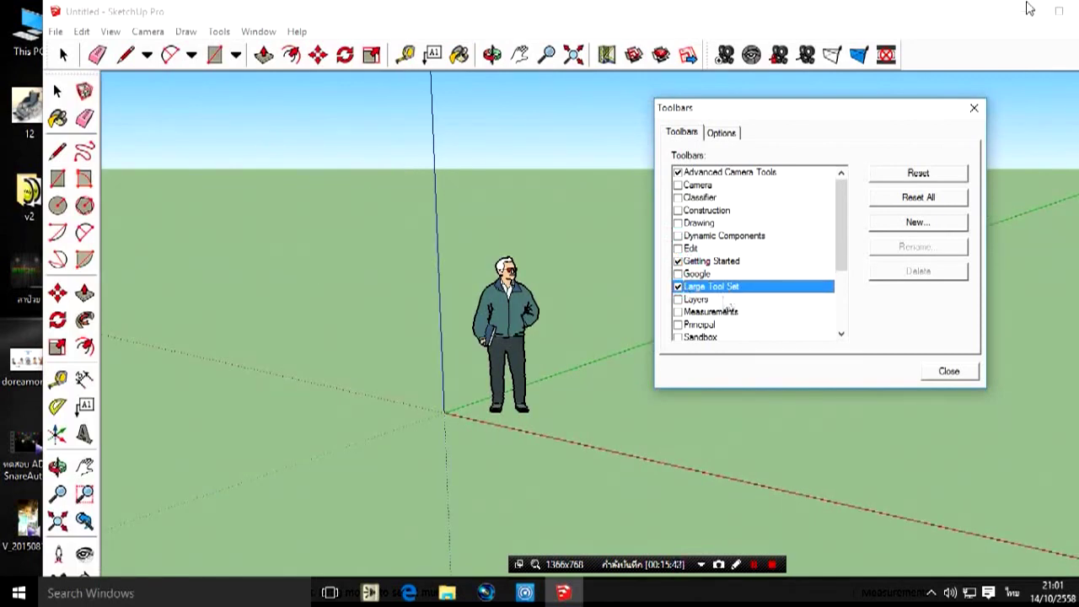
click(1059, 10)
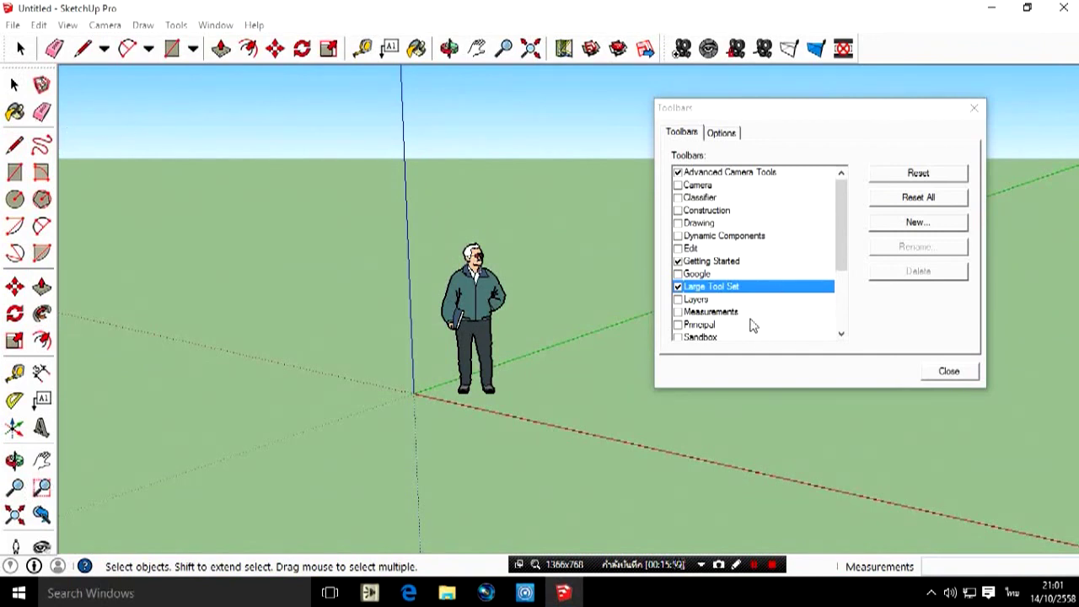
click(678, 300)
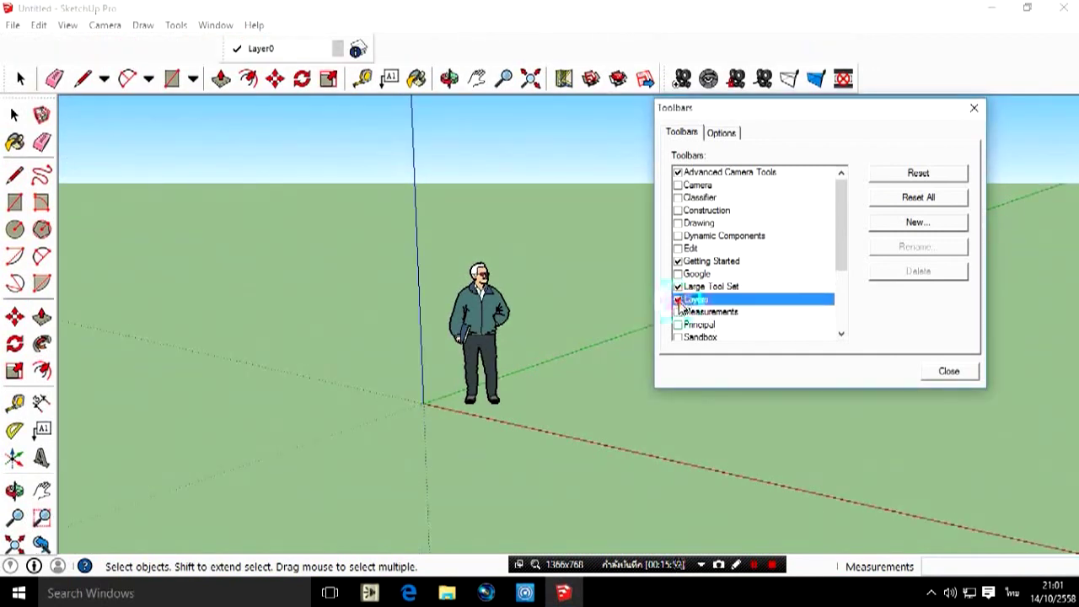
click(678, 300)
click(678, 312)
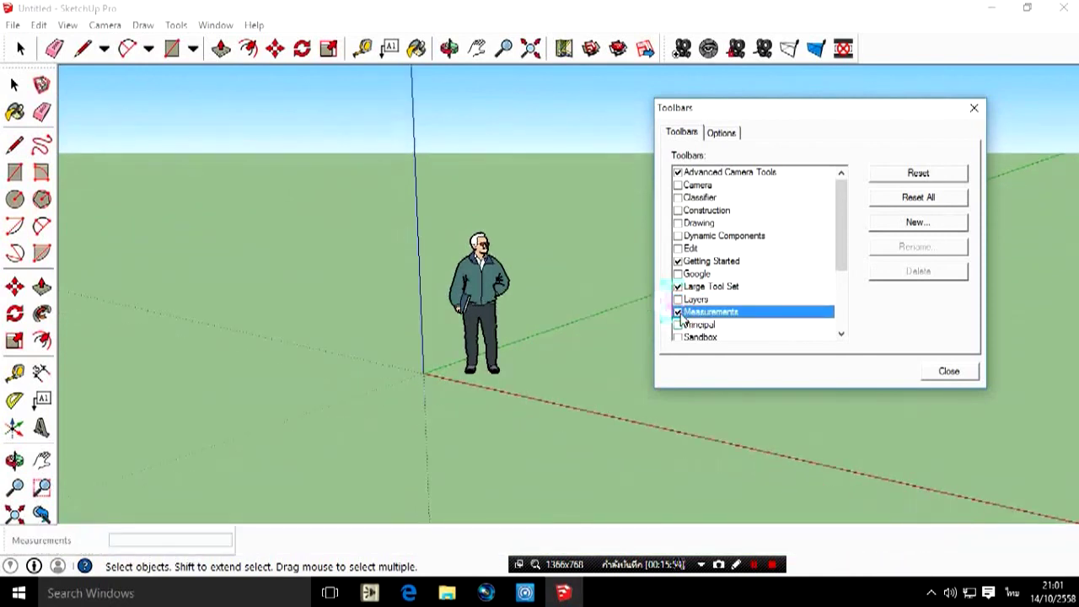
click(678, 312)
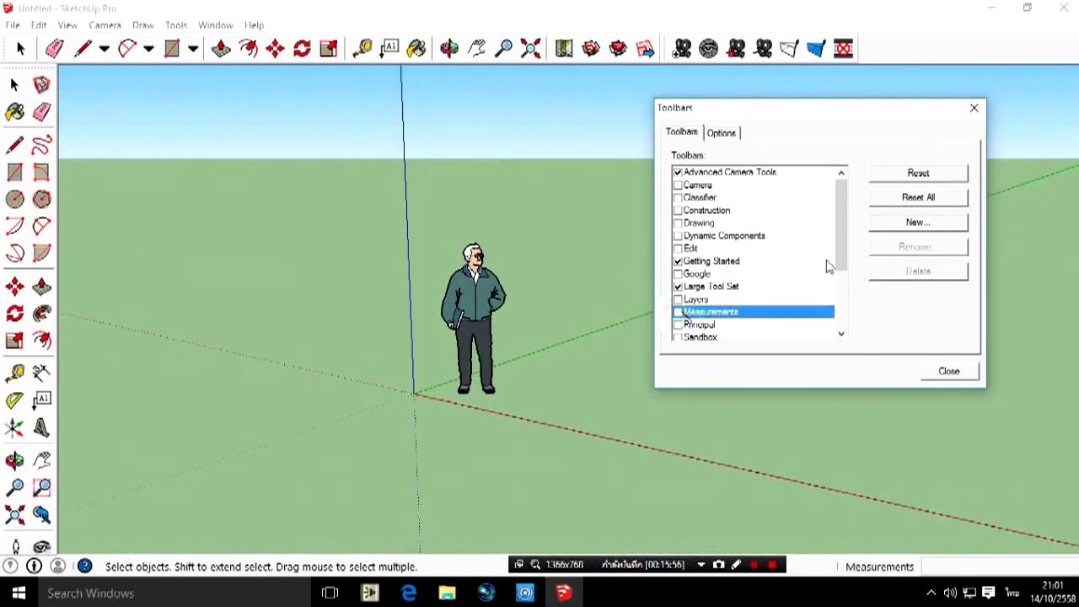
drag(844, 260, 850, 318)
Toggle the Principal, Sandbox and Shadows tool sets on and back off.
click(678, 223)
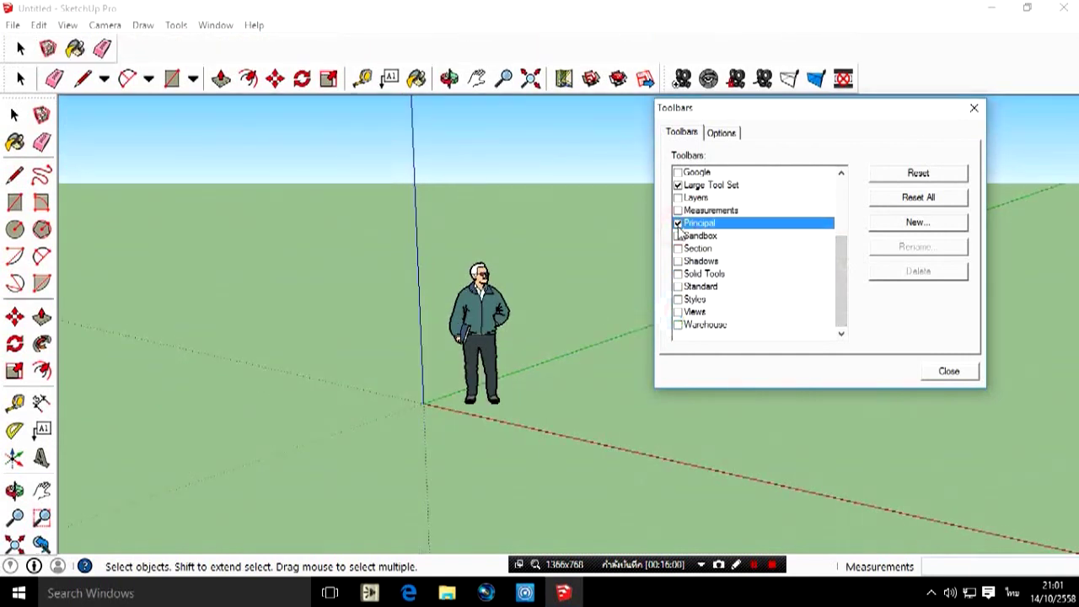
click(678, 224)
click(678, 237)
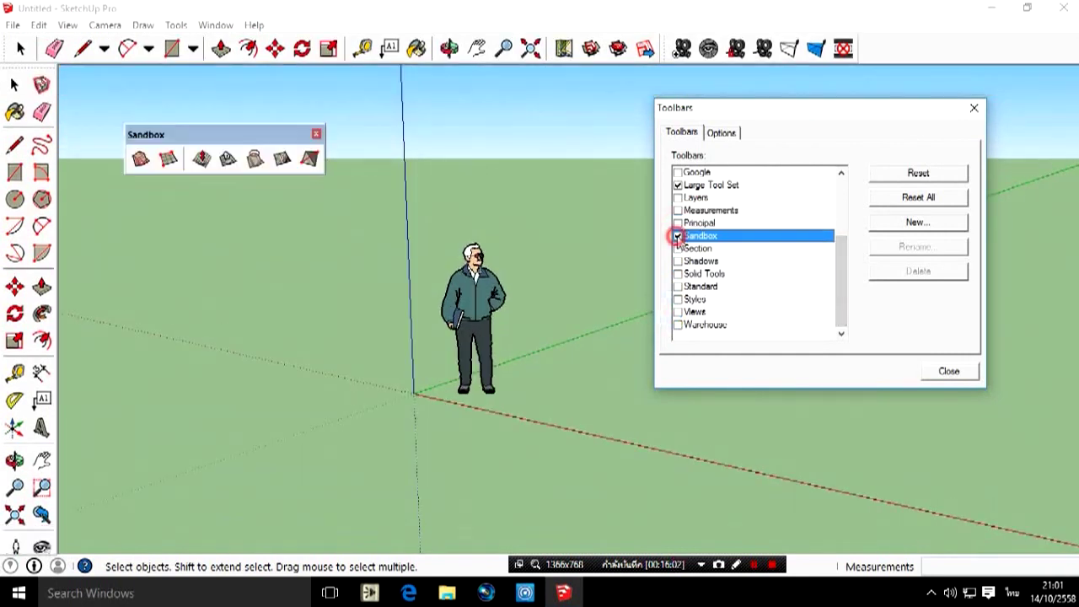
click(678, 236)
click(677, 261)
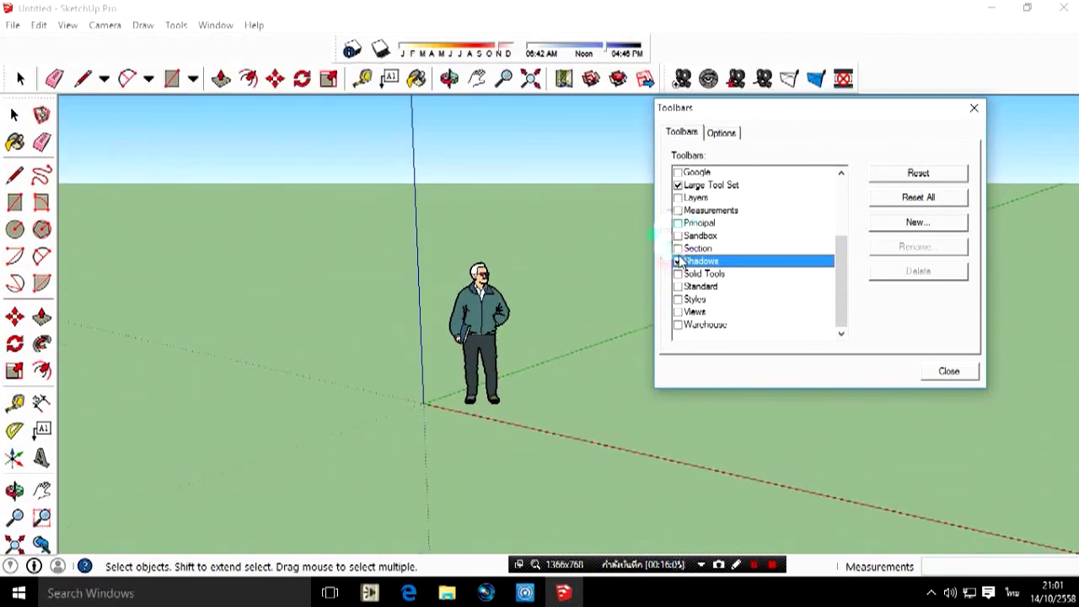
click(678, 262)
Show the Solid Tools, Standard, Styles and Views tool sets, leaving Warehouse hidden.
click(678, 274)
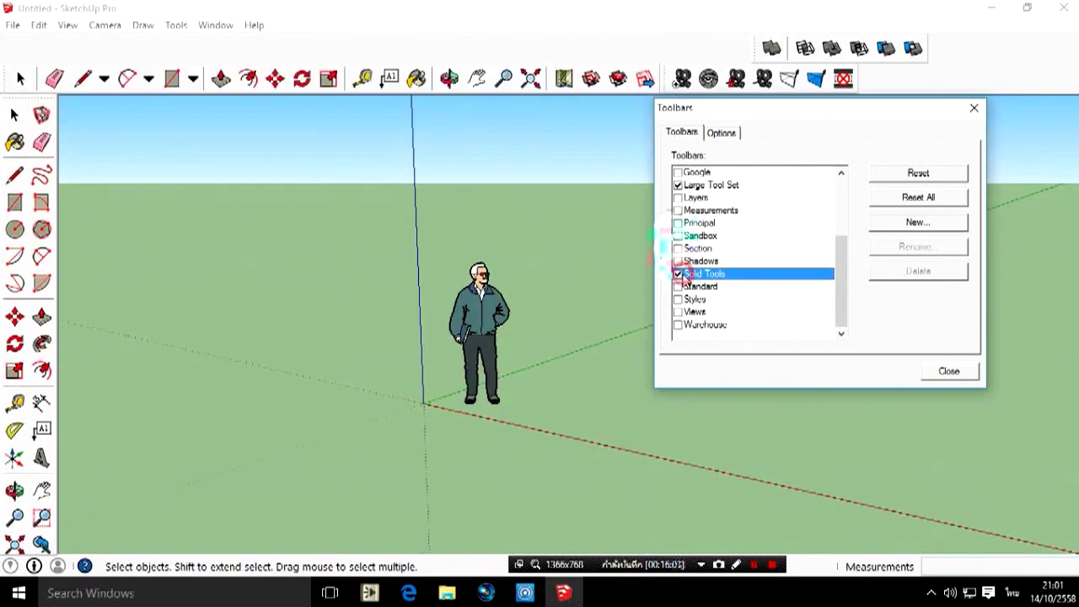
click(679, 286)
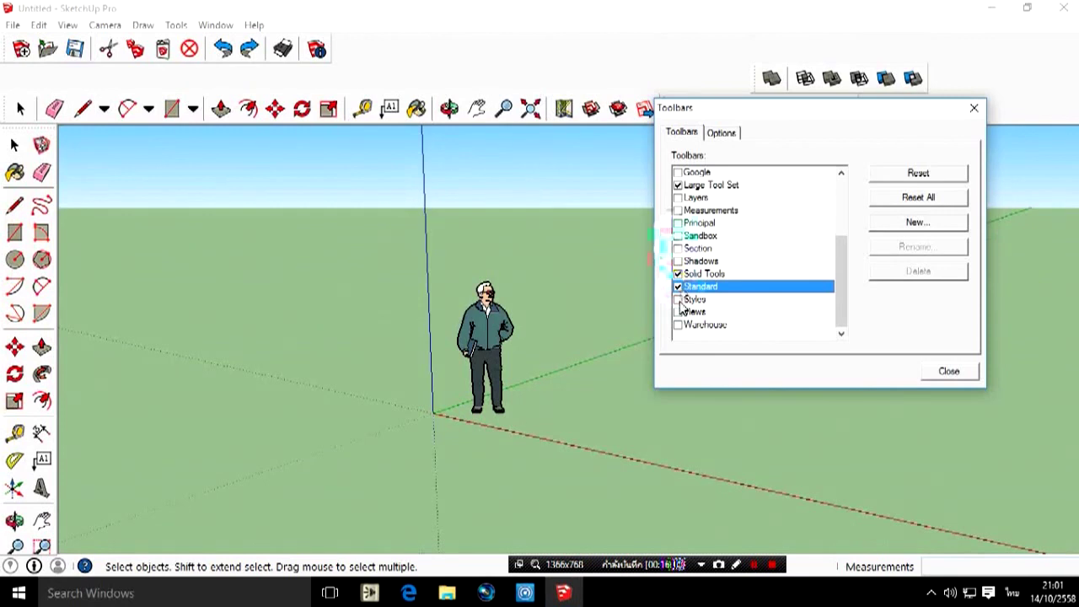
click(678, 299)
click(678, 312)
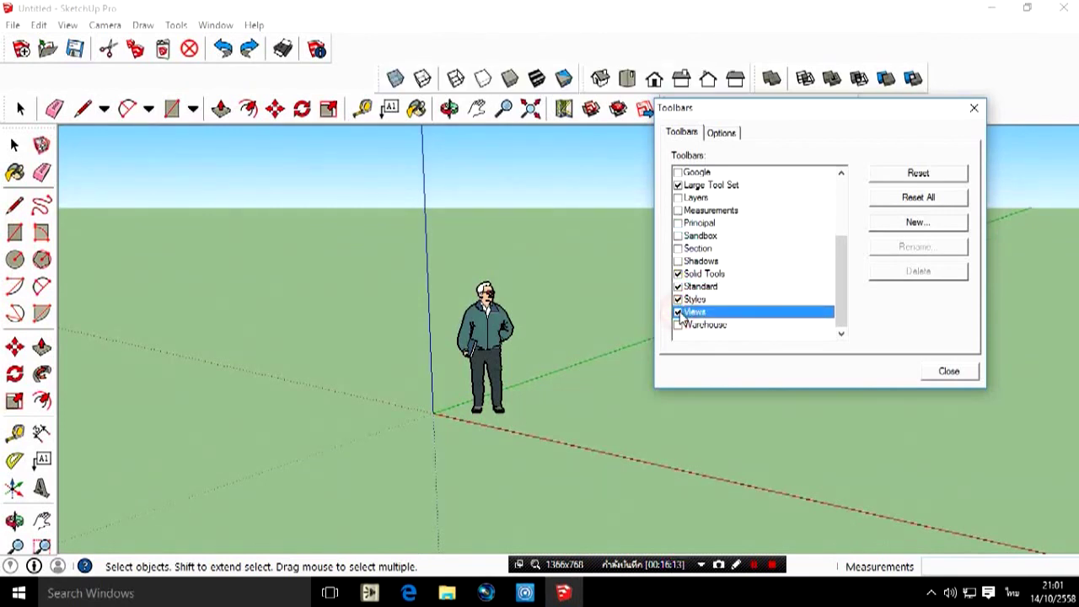
click(679, 325)
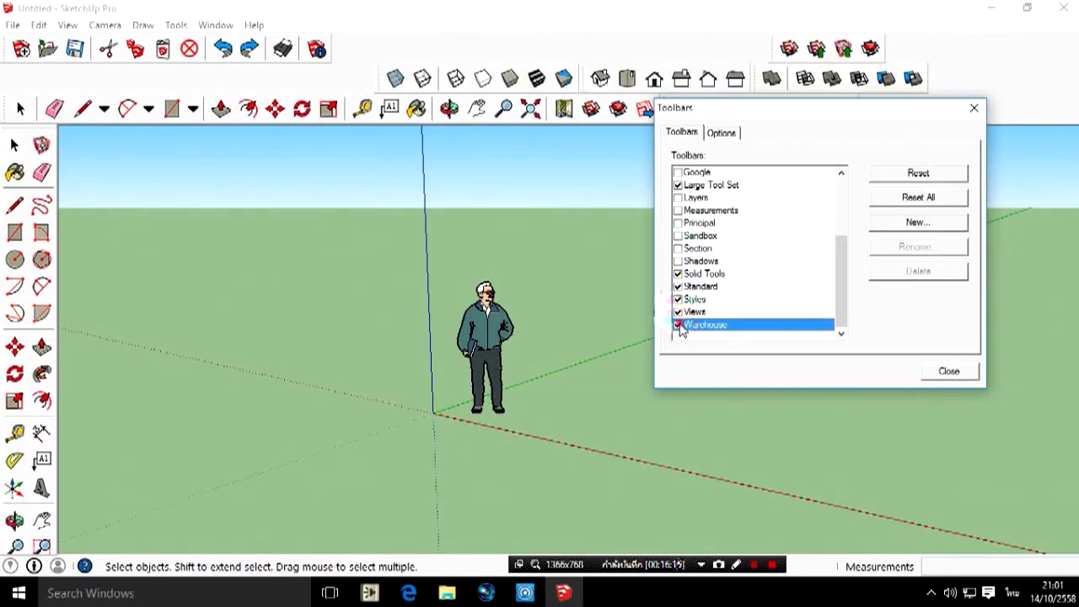
click(678, 325)
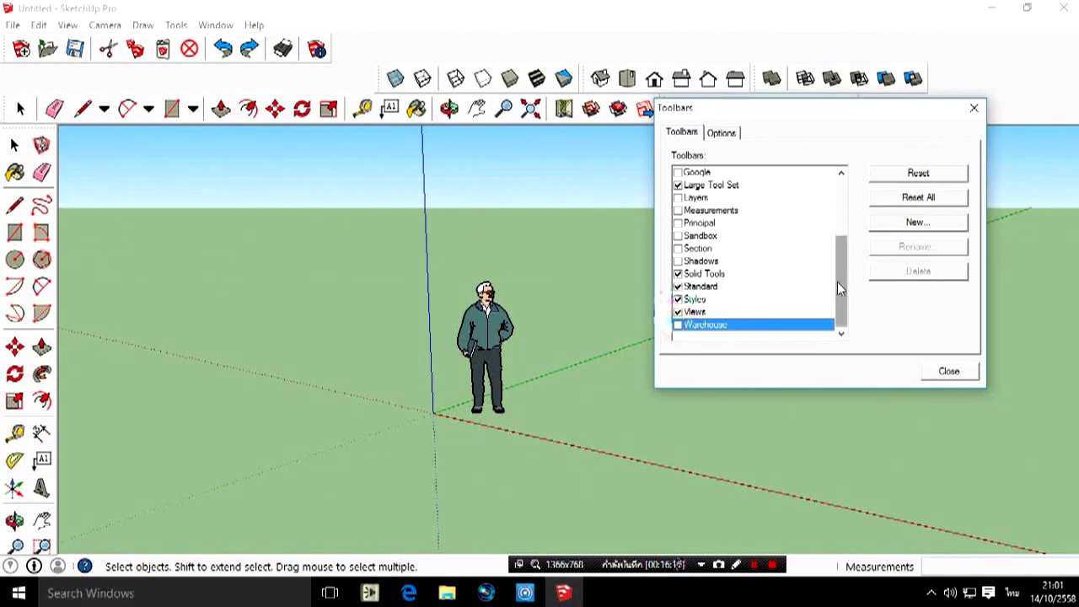
drag(838, 281, 843, 207)
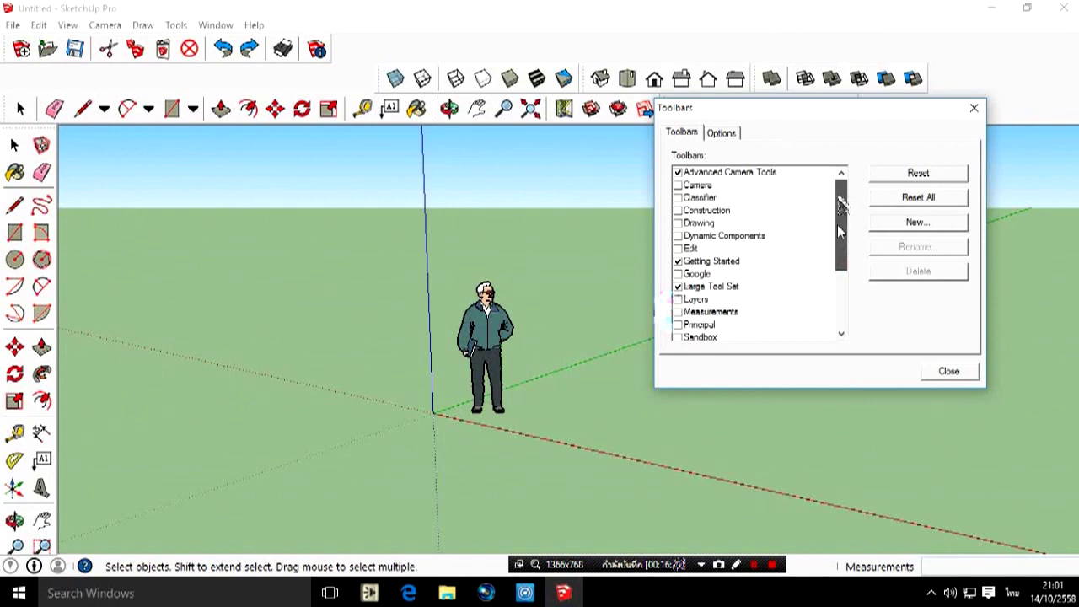
drag(837, 224, 839, 286)
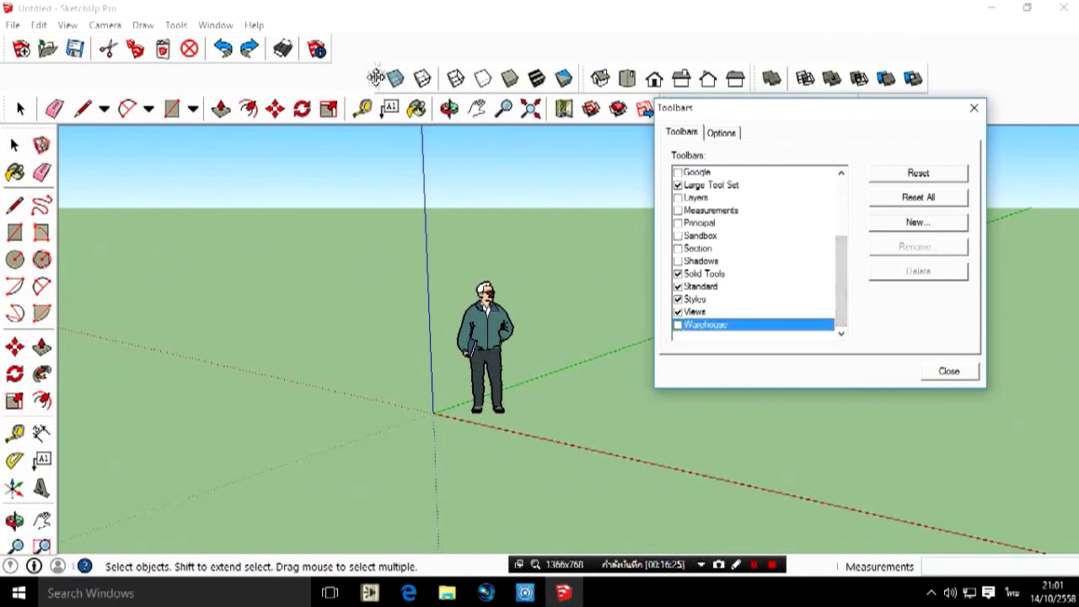
Restore the window and rearrange the Standard and Views tool sets, floating Views over the model.
drag(5, 53, 7, 72)
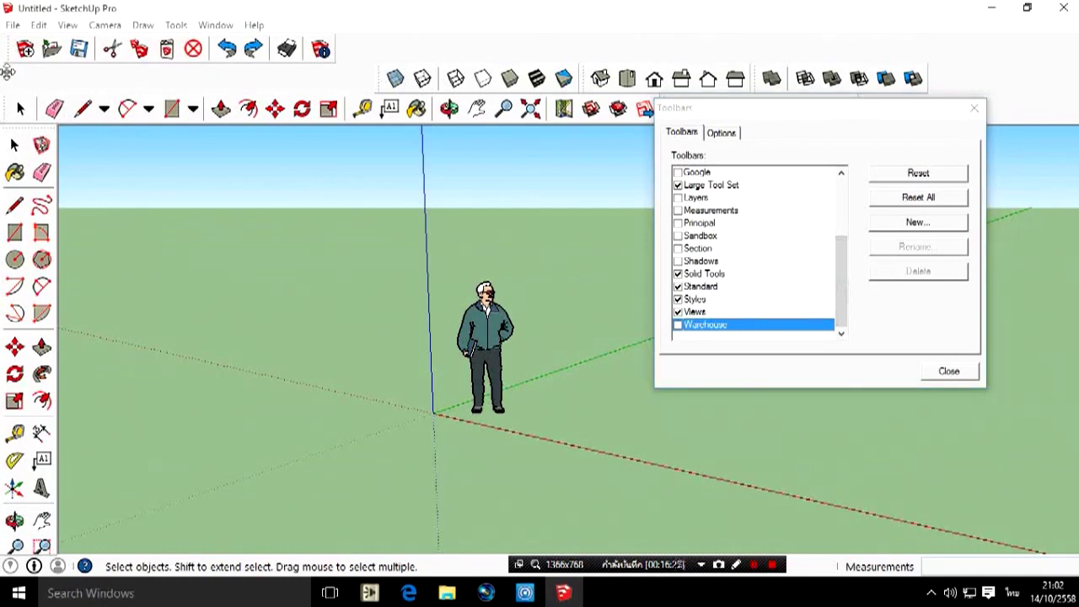
double_click(500, 26)
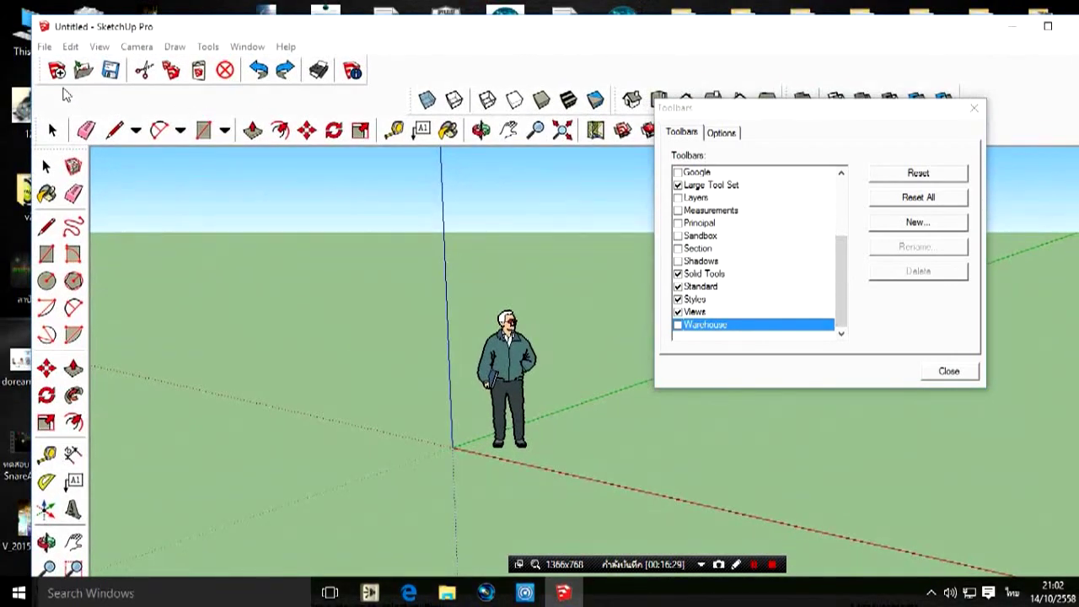
drag(39, 74, 42, 90)
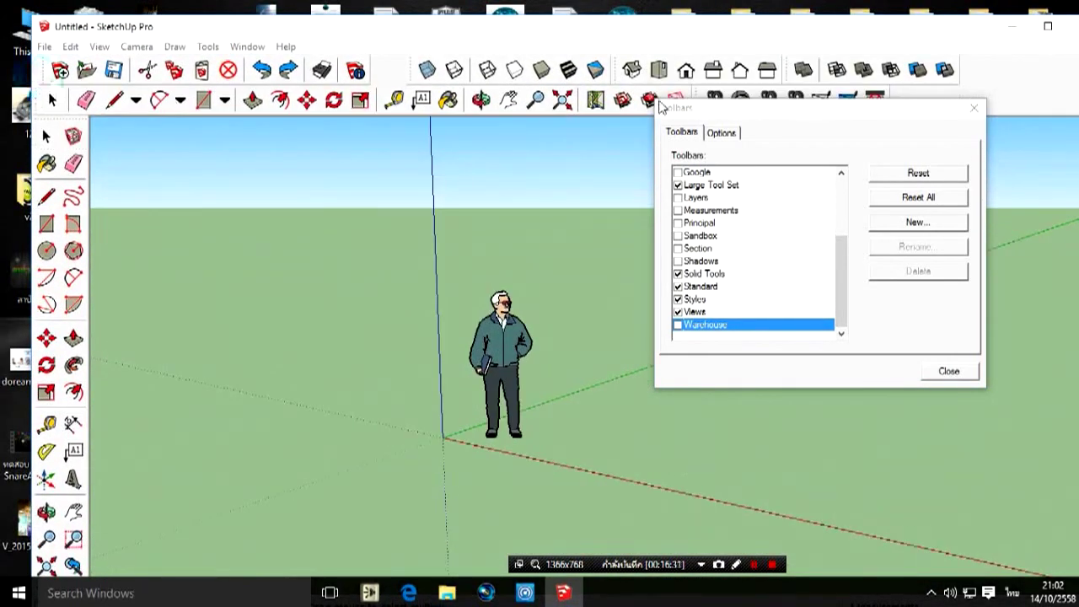
drag(408, 70, 371, 76)
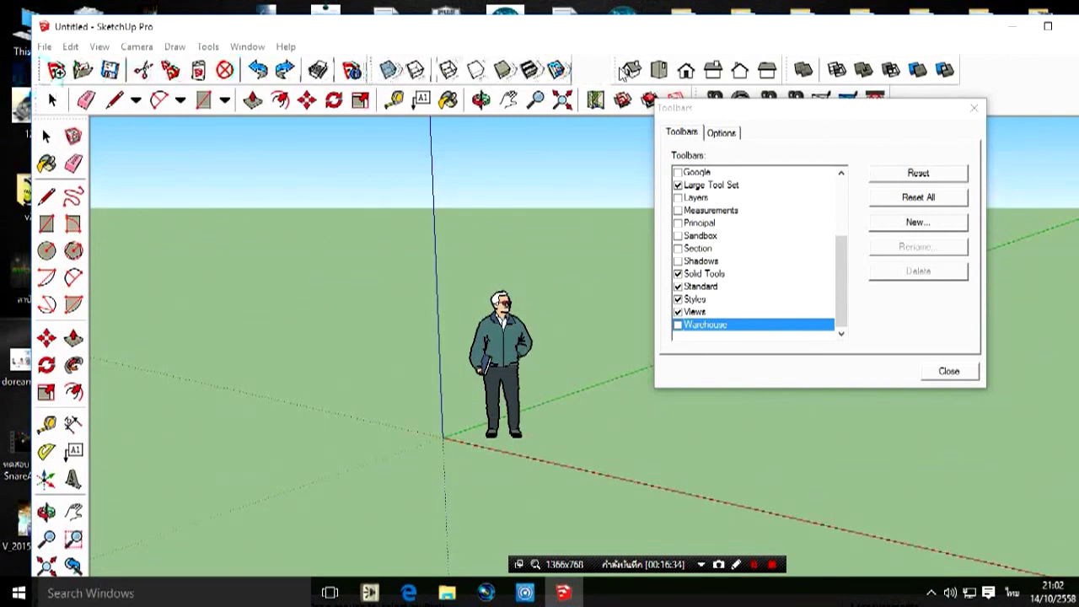
mouse_move(621, 72)
mouse_down()
mouse_move(583, 74)
mouse_move(442, 139)
mouse_up()
drag(371, 75, 608, 72)
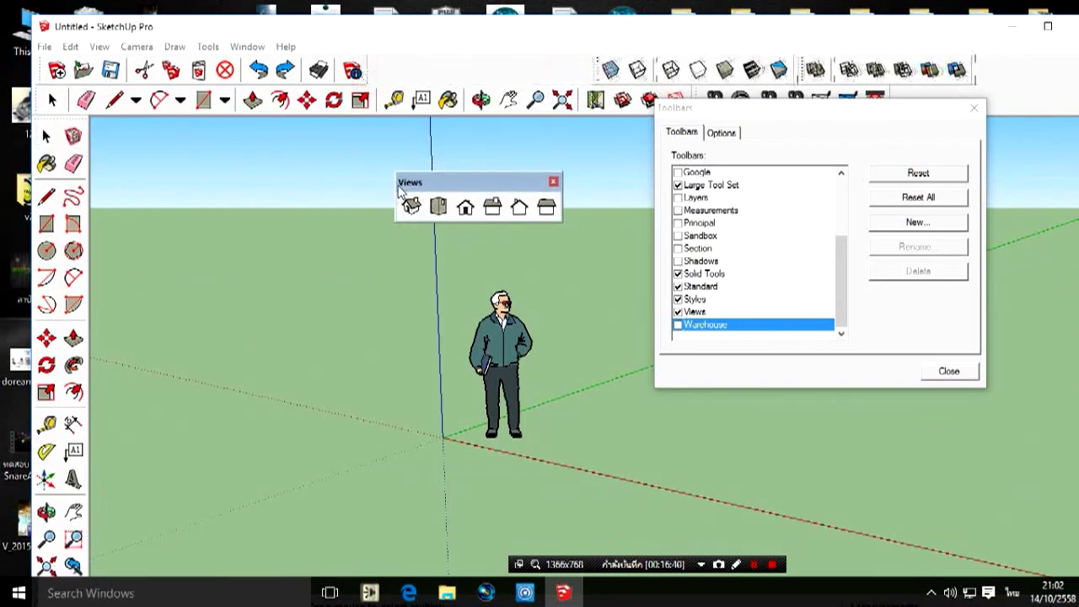
drag(404, 183, 407, 181)
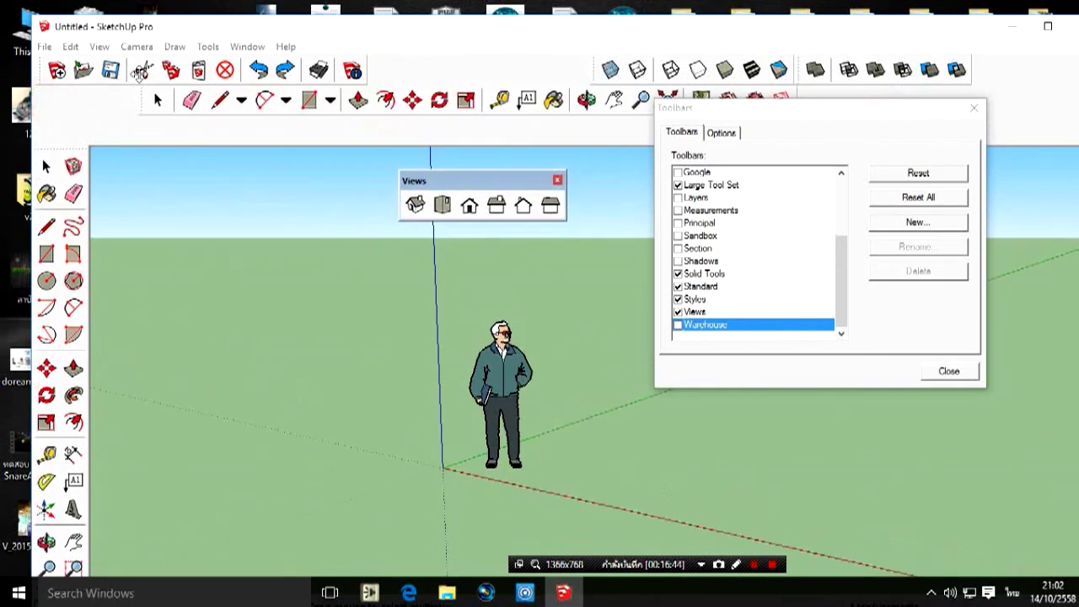
Dock the drawing, Standard, Views and Styles tool sets in two top rows, then maximize the window.
drag(59, 99, 121, 54)
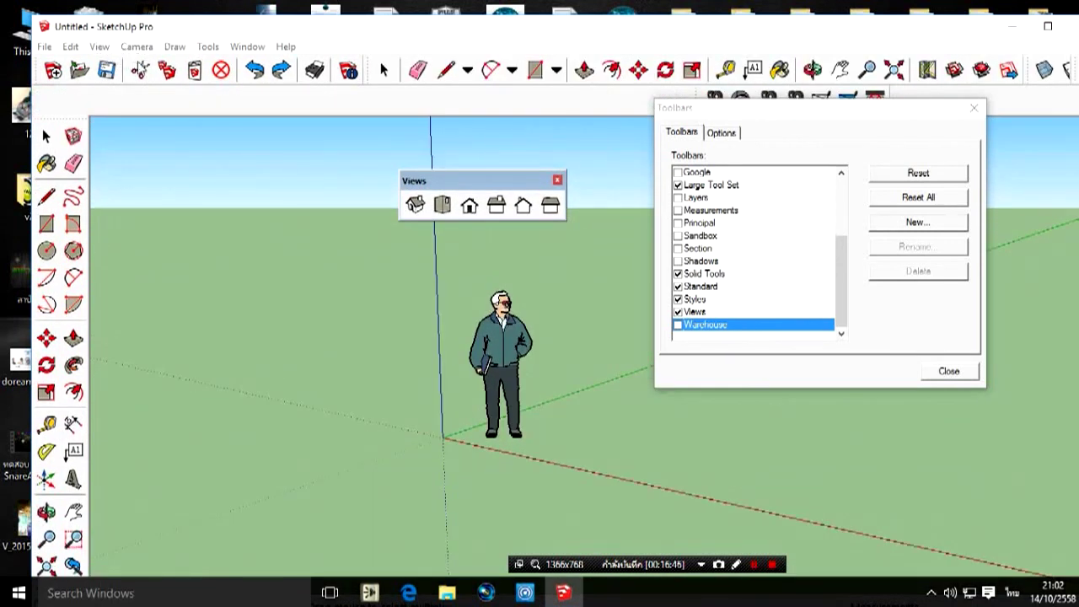
mouse_move(43, 67)
mouse_down()
mouse_move(42, 105)
mouse_move(41, 71)
mouse_move(27, 72)
mouse_up()
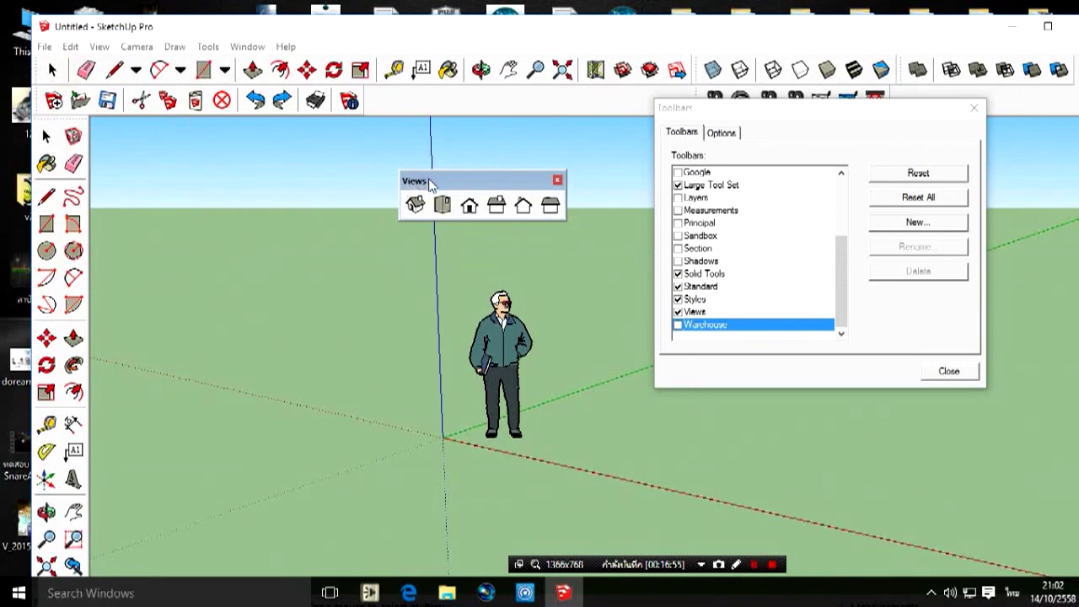
drag(430, 185, 384, 95)
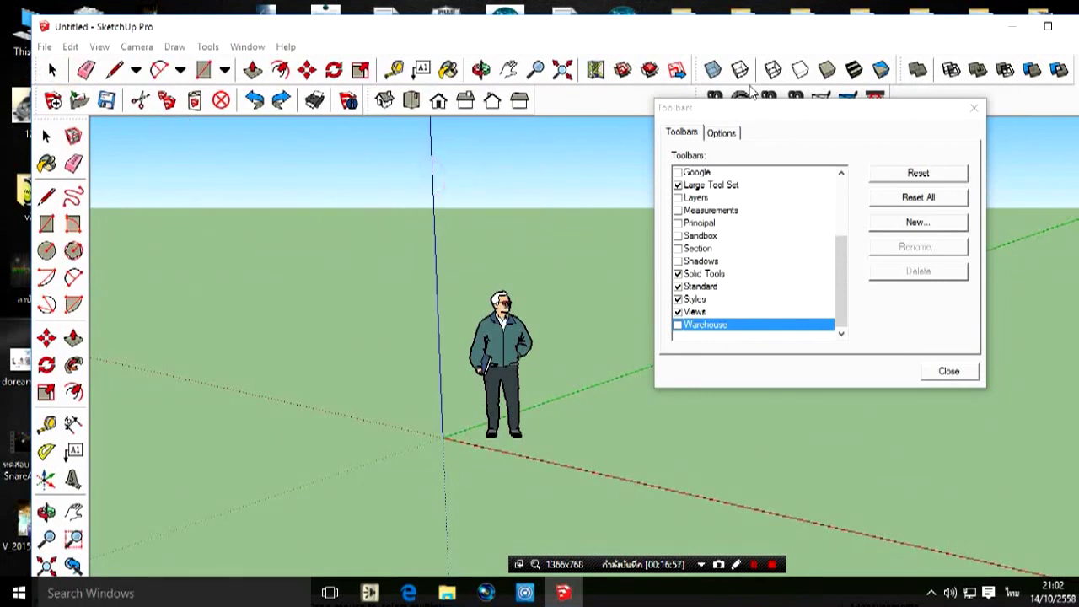
drag(746, 114, 635, 251)
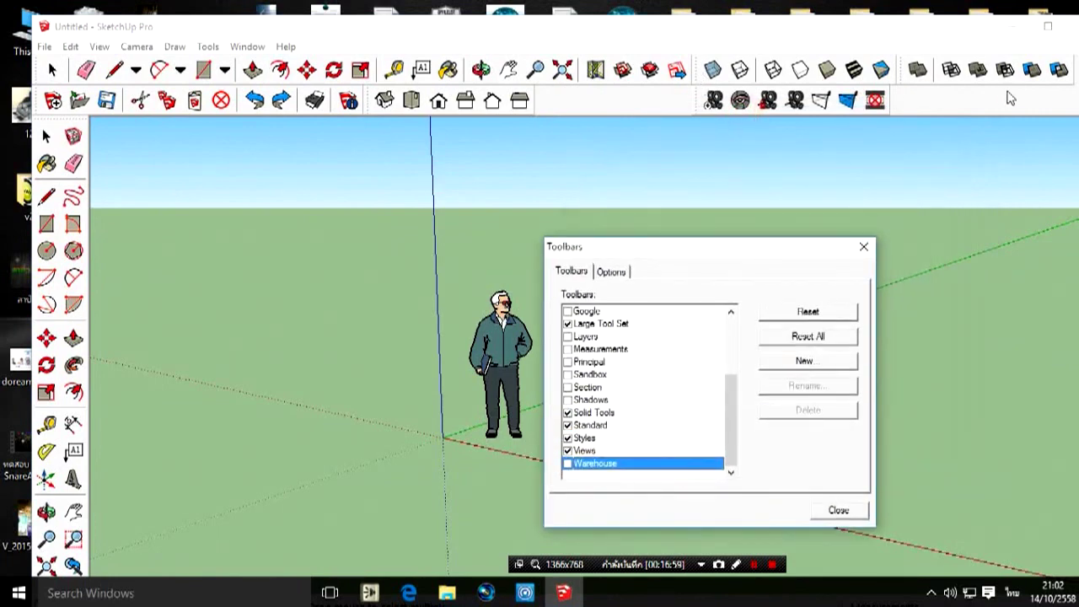
drag(702, 71, 531, 119)
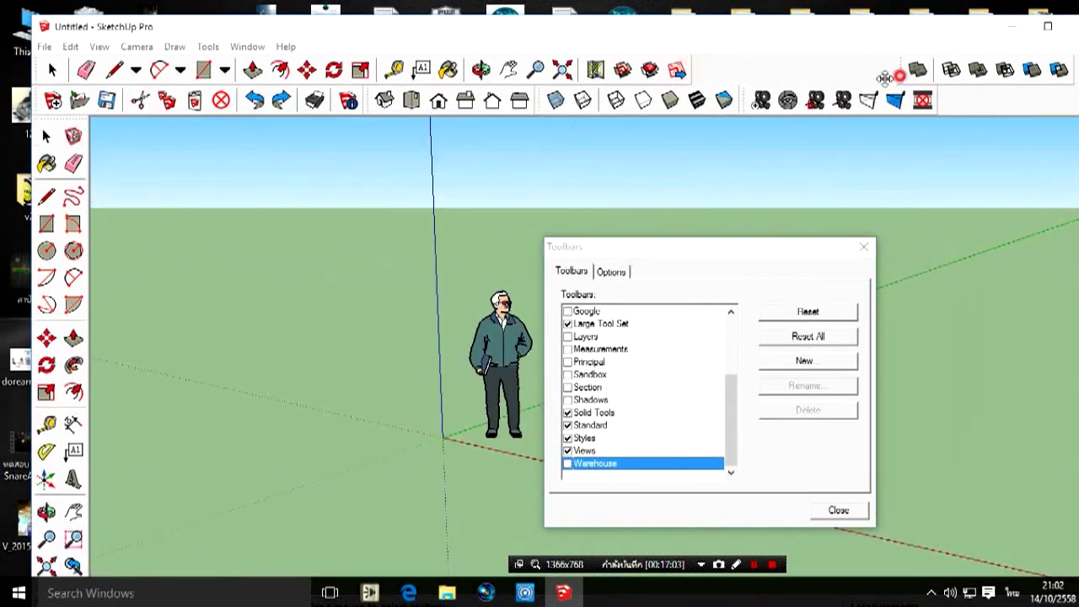
drag(884, 78, 674, 99)
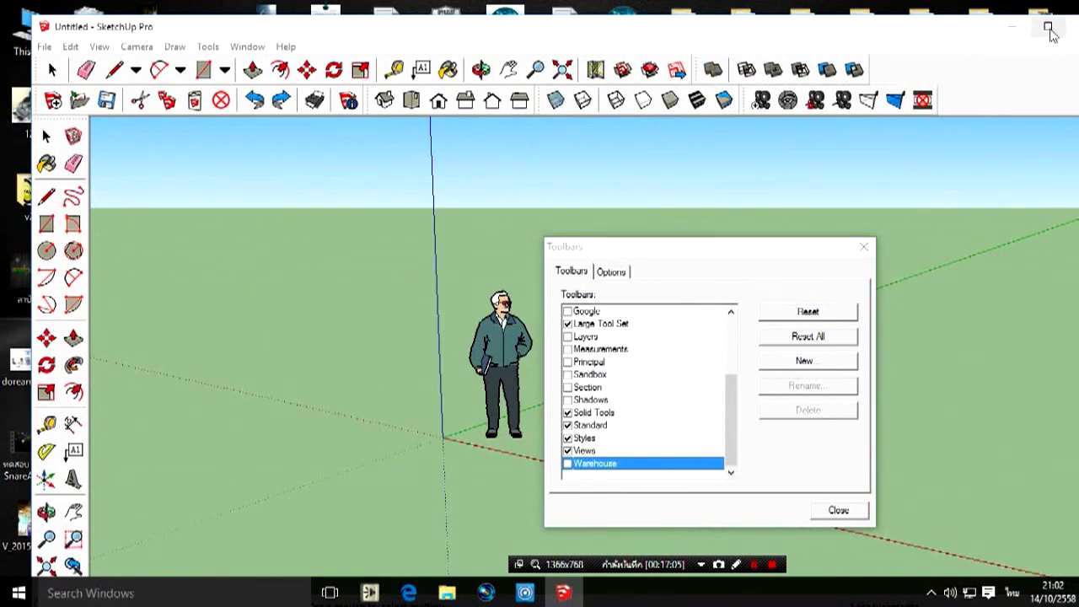
drag(729, 417, 733, 349)
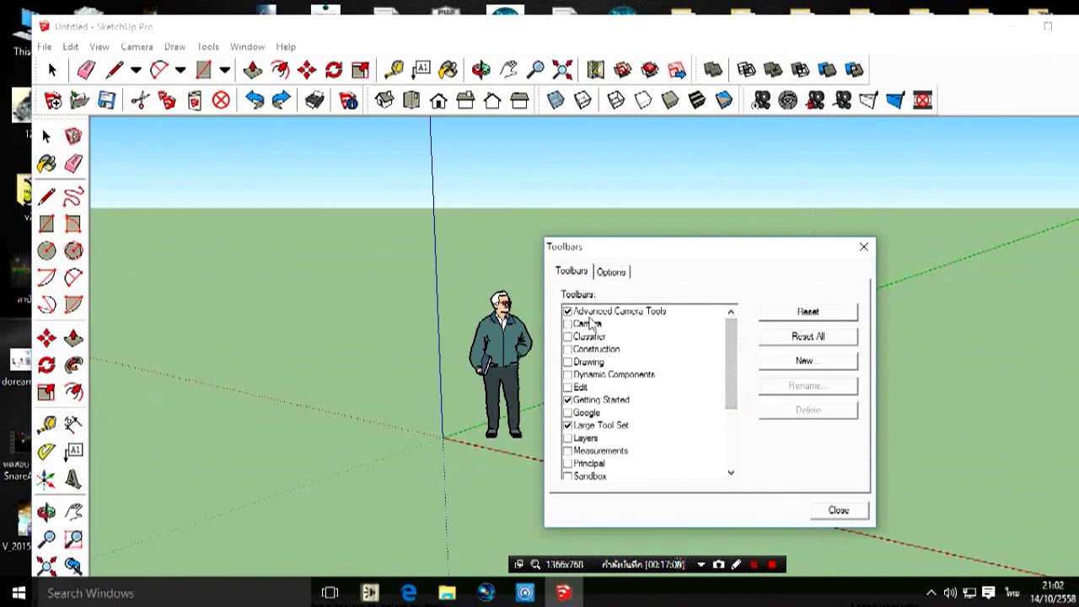
drag(734, 361, 736, 425)
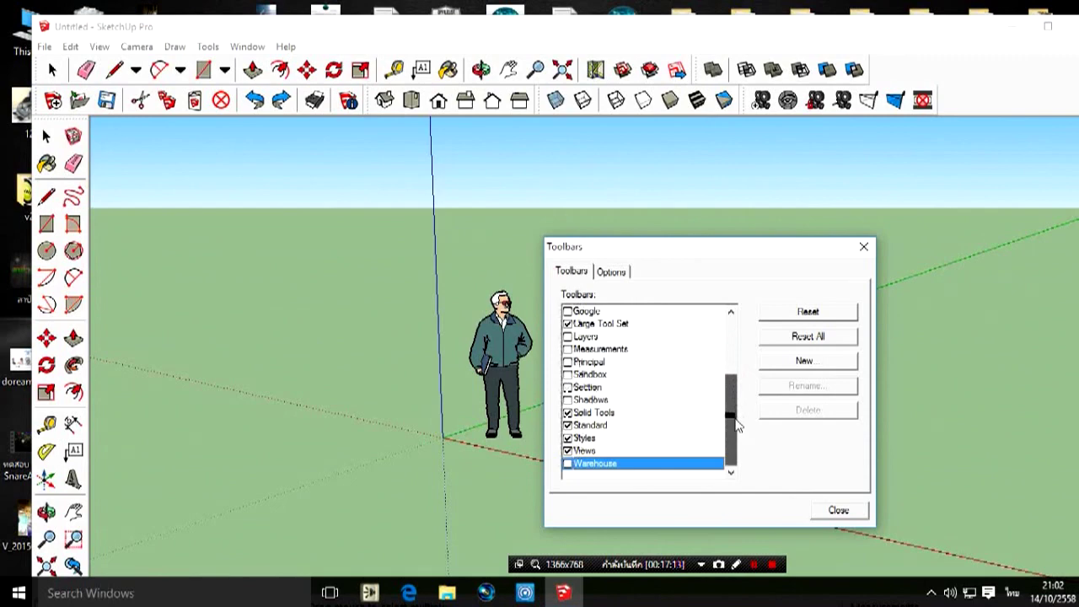
click(1048, 25)
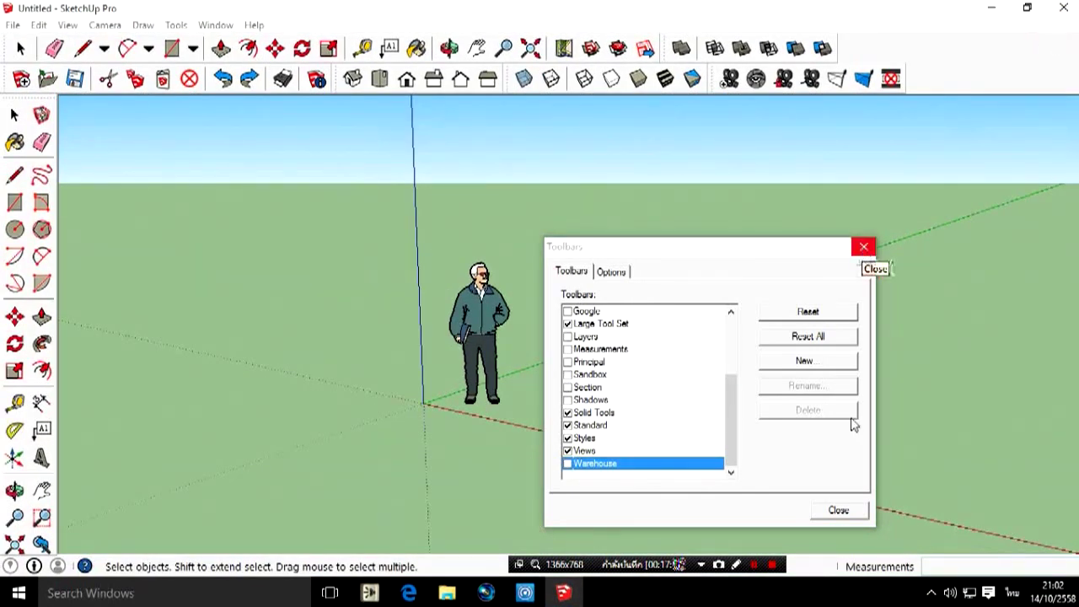
Close the Toolbars dialog and hide the scale person figure from its right-click menu.
click(838, 510)
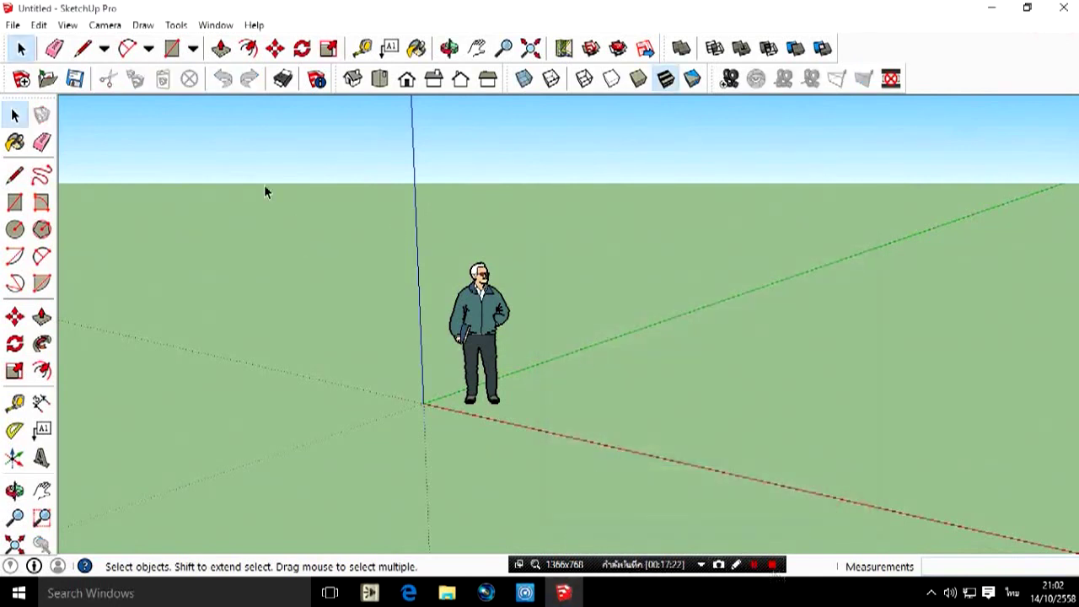
scroll(104, 263, down, 1)
scroll(442, 314, up, 3)
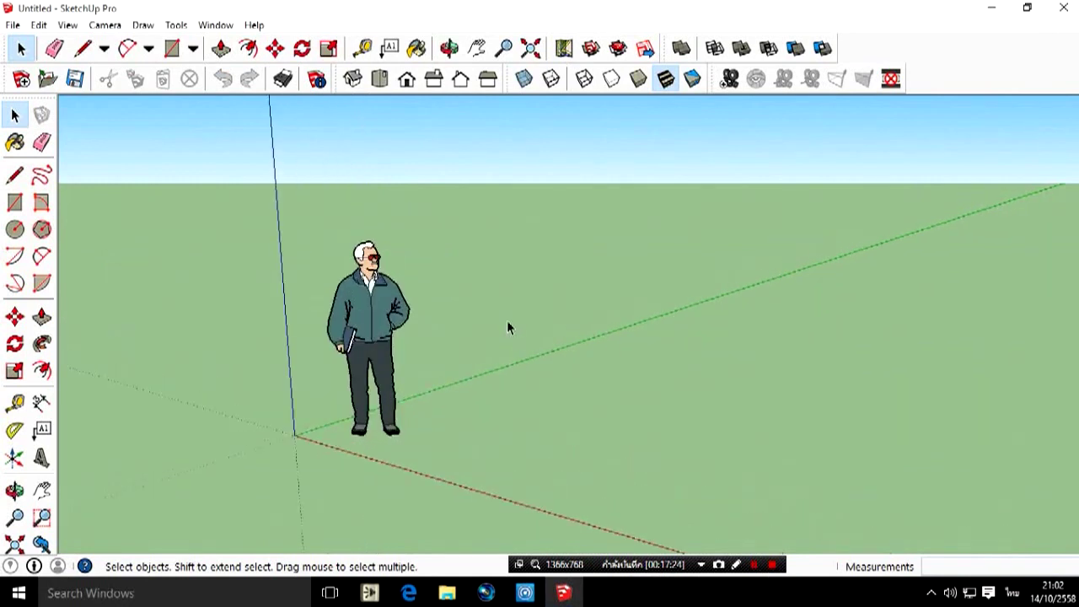
right_click(364, 279)
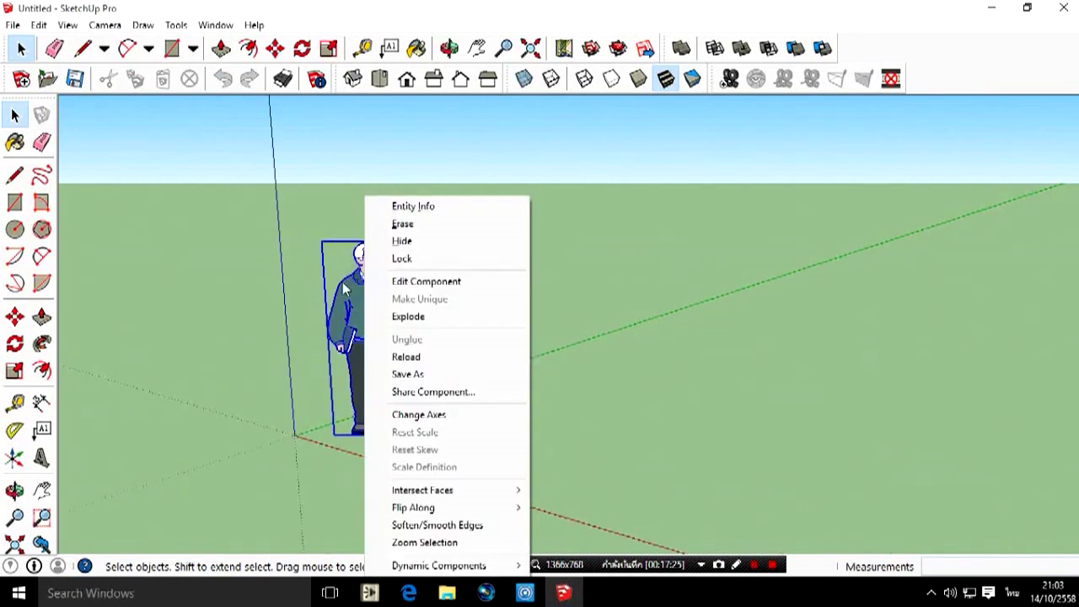
click(416, 245)
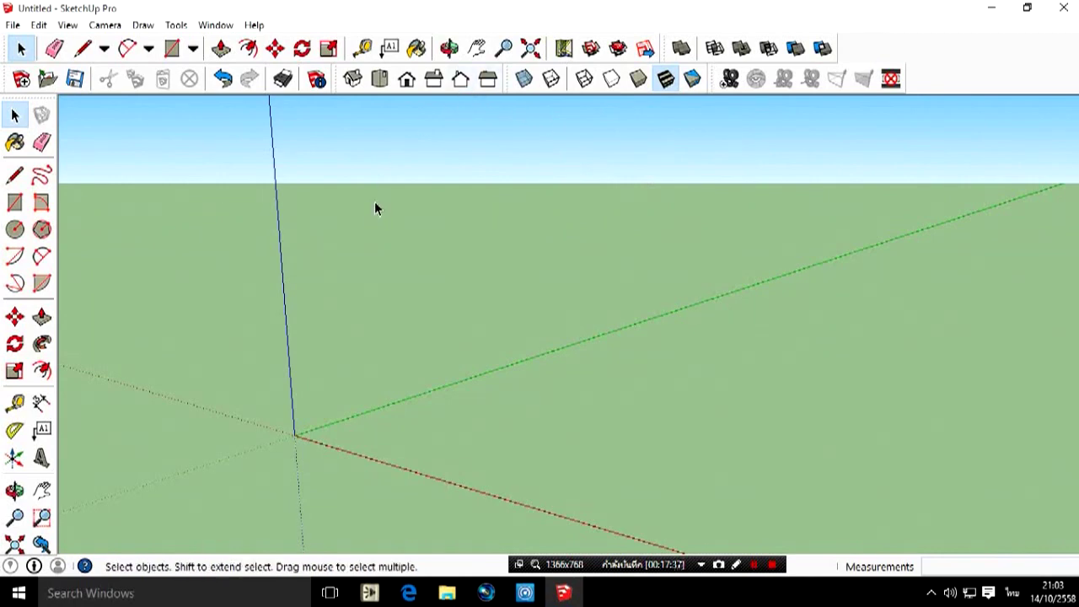
click(18, 593)
click(830, 423)
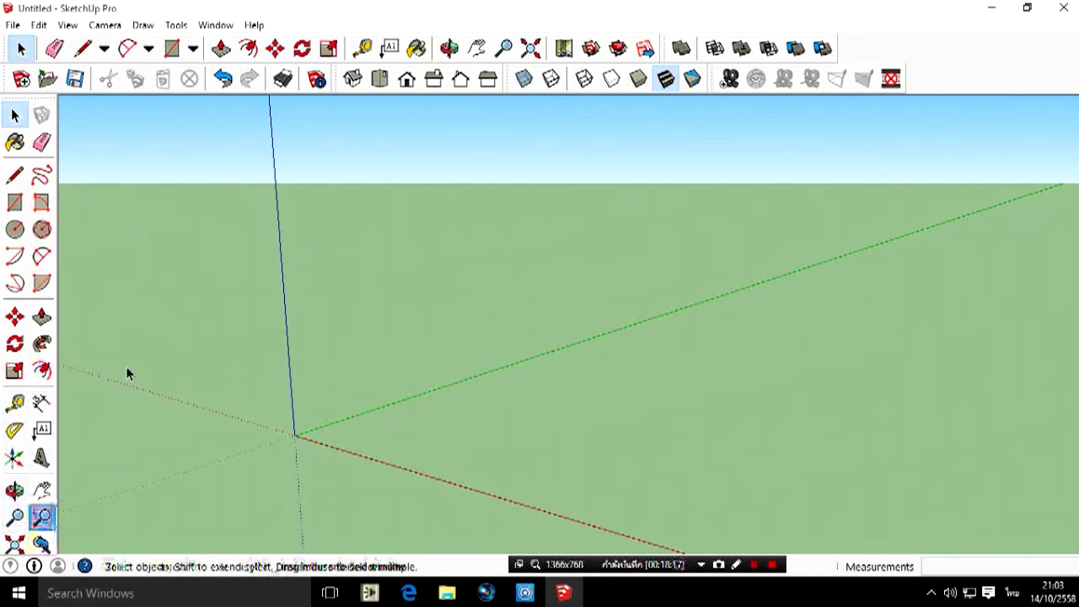
Draw four edges with the Line tool to close a white face.
click(15, 175)
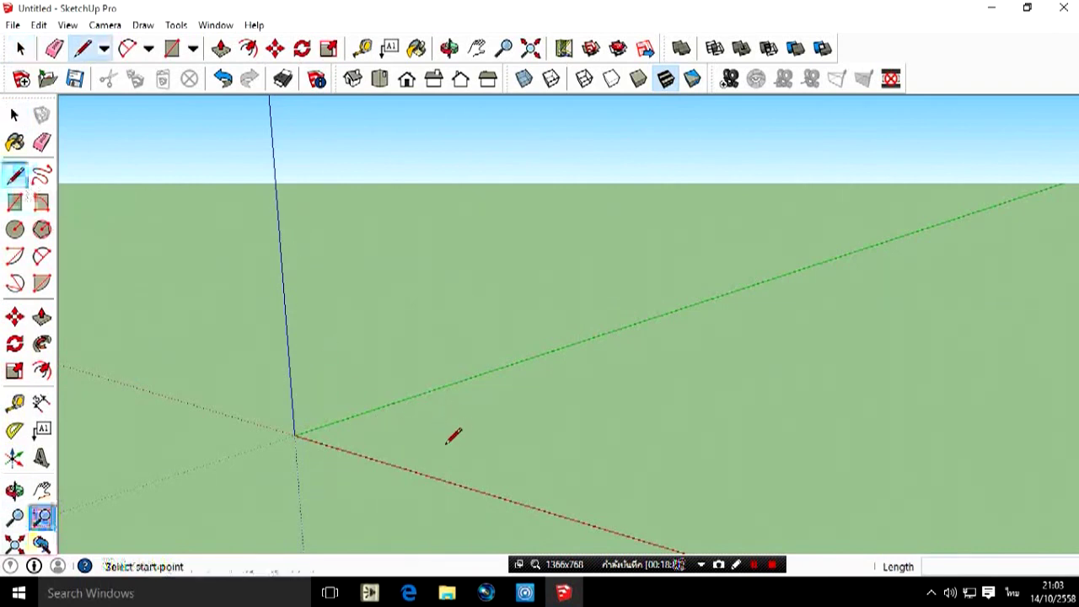
mouse_move(446, 443)
mouse_down()
mouse_move(713, 414)
mouse_move(717, 275)
mouse_move(439, 303)
mouse_up()
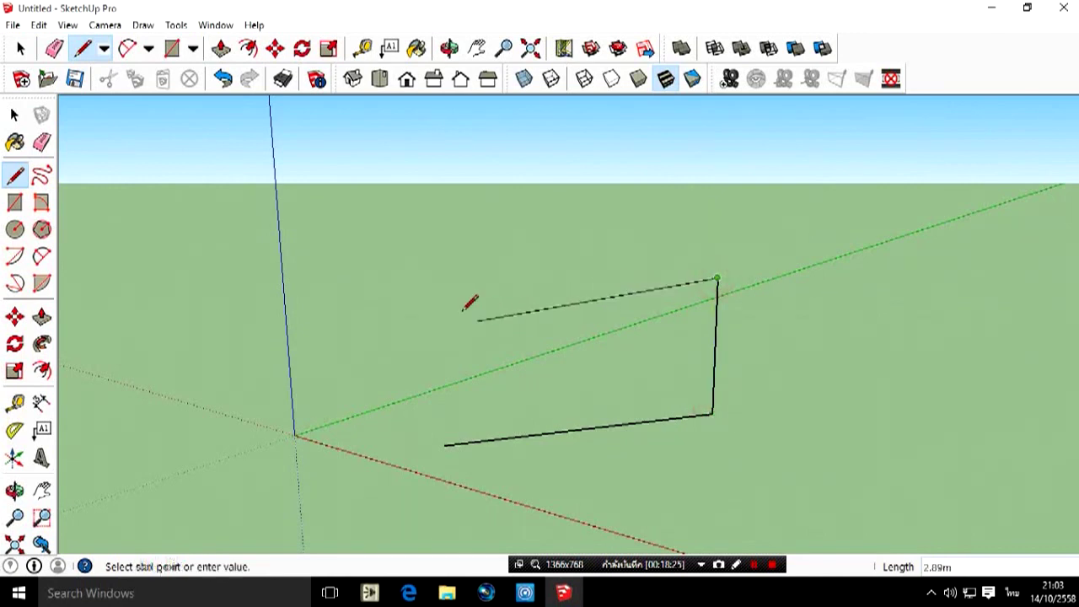
click(438, 304)
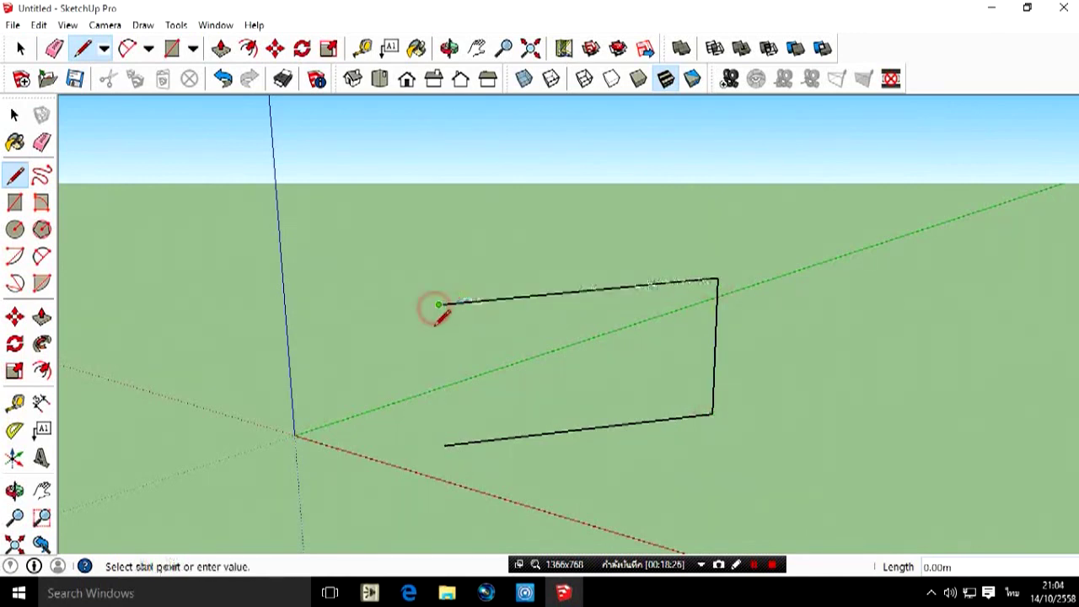
click(444, 445)
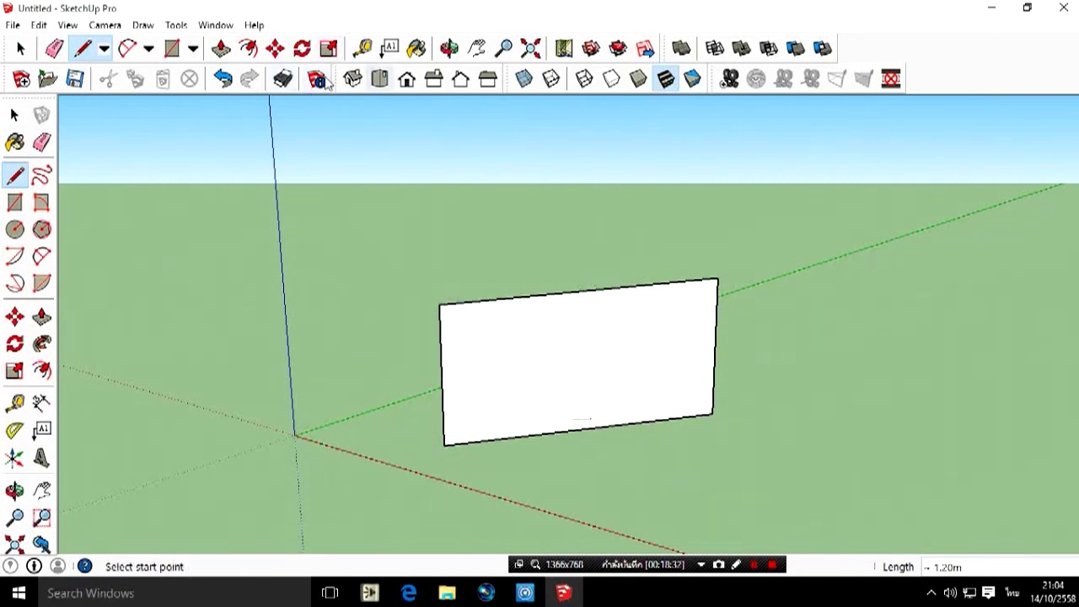
Undo the face and all its edges, returning to an empty model.
click(222, 78)
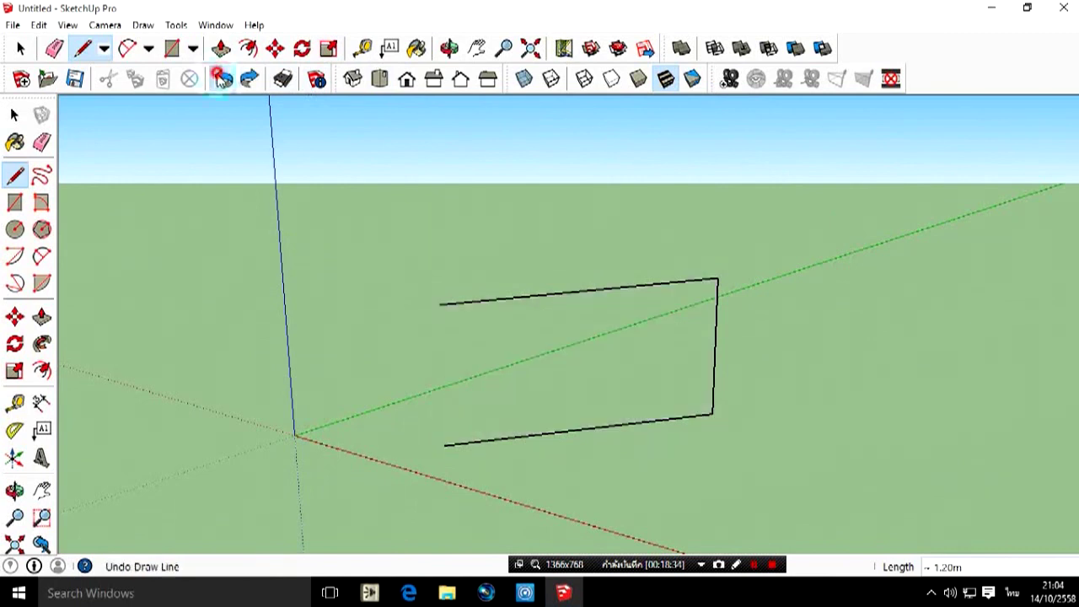
click(222, 79)
click(222, 78)
click(222, 78)
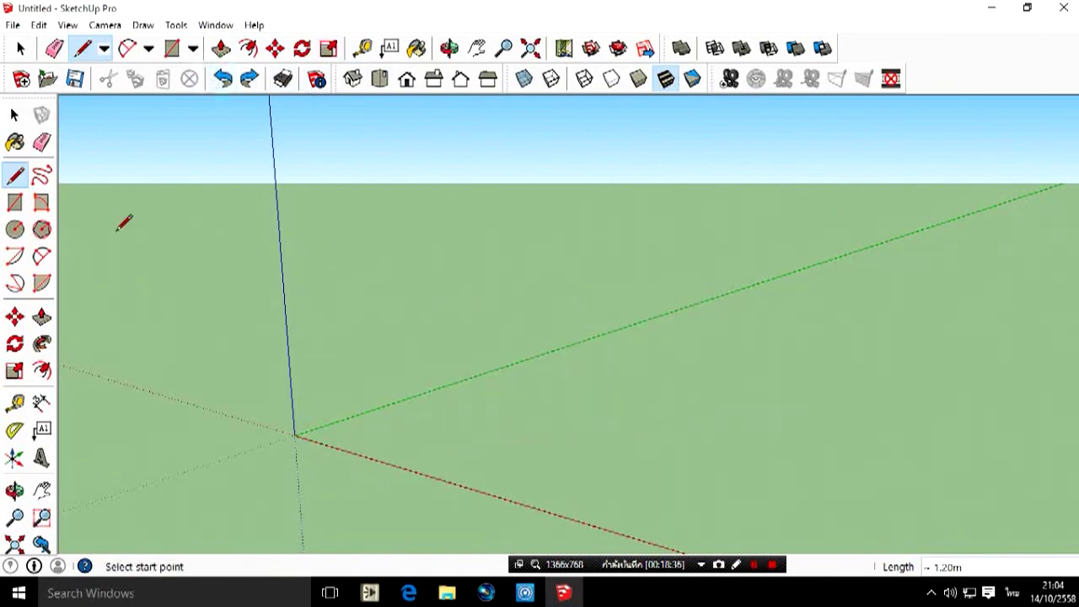
click(16, 202)
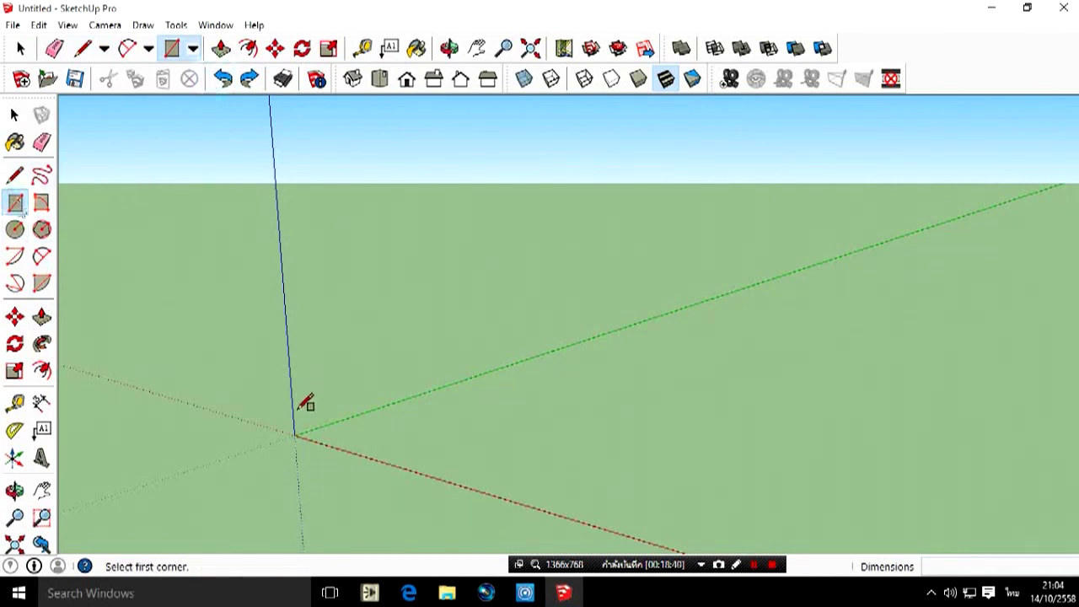
In Front view, draw an upright rectangle about 1.84m by 1.28m from the origin.
scroll(303, 436, up, 3)
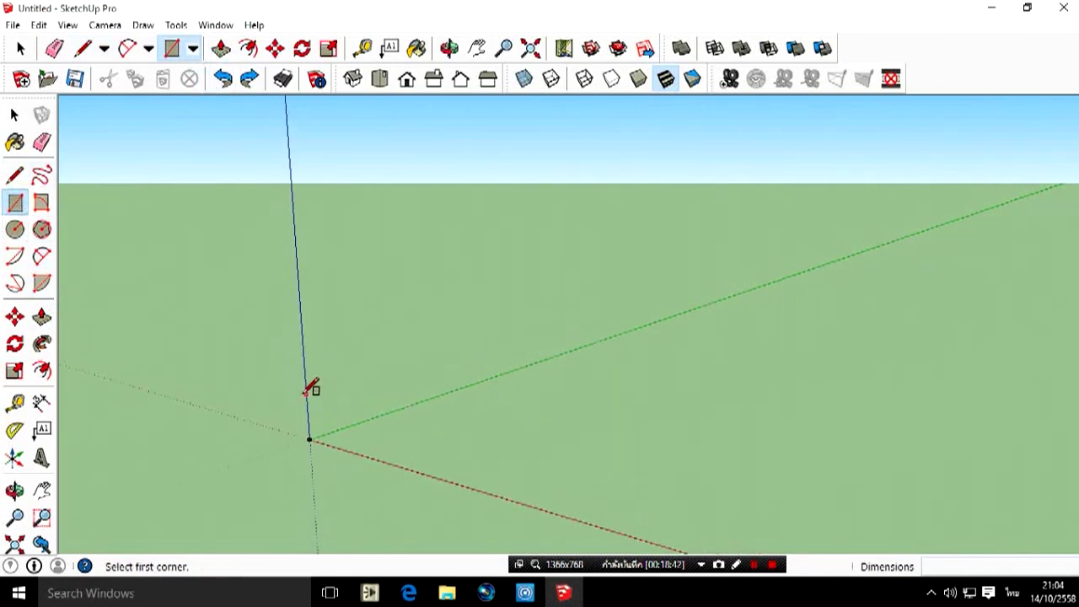
scroll(328, 476, down, 1)
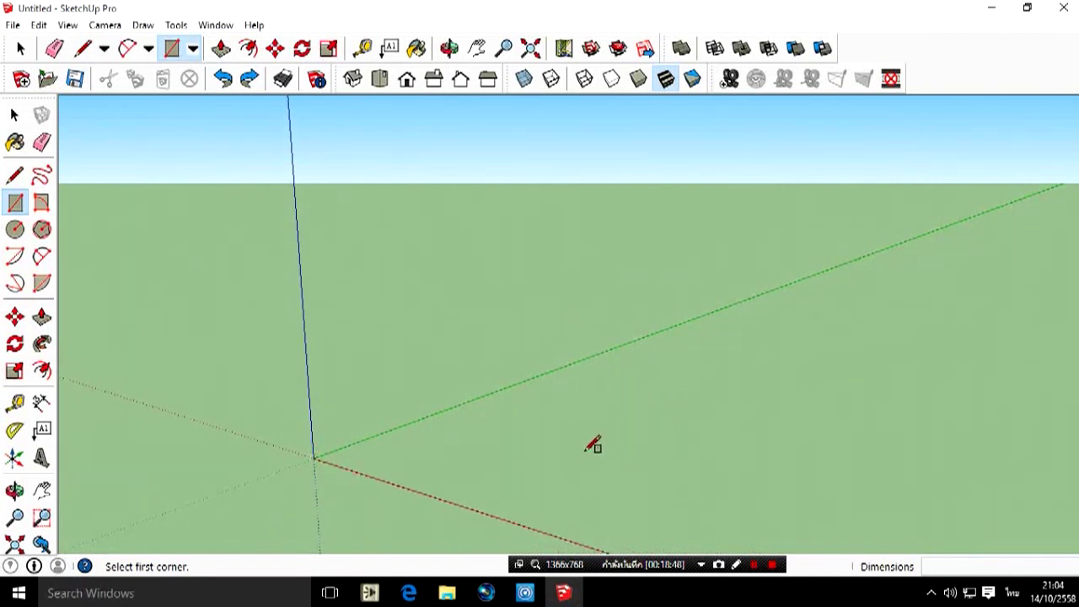
click(407, 81)
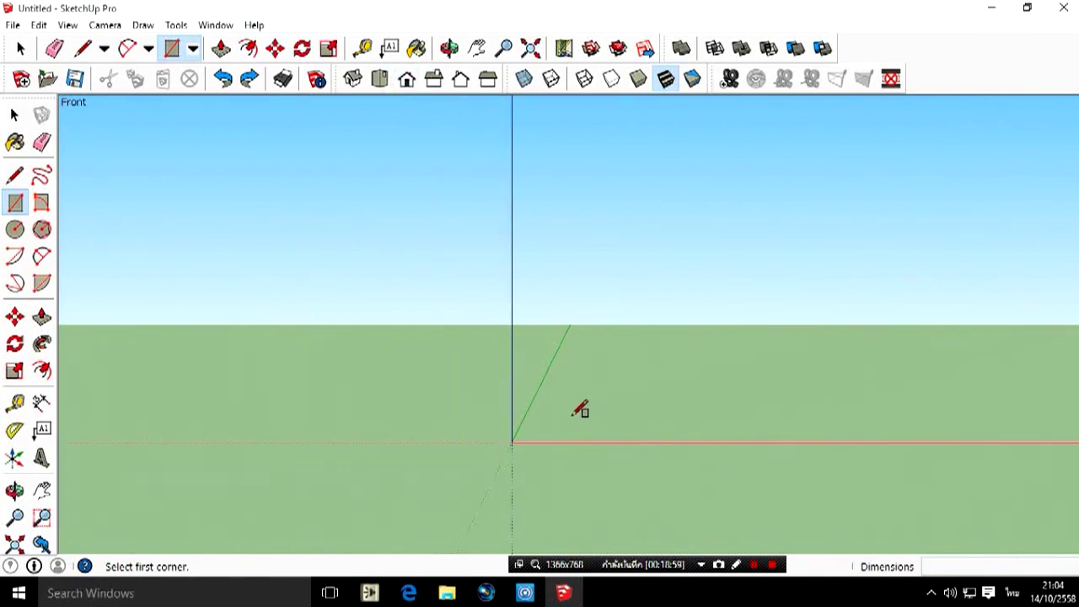
click(512, 443)
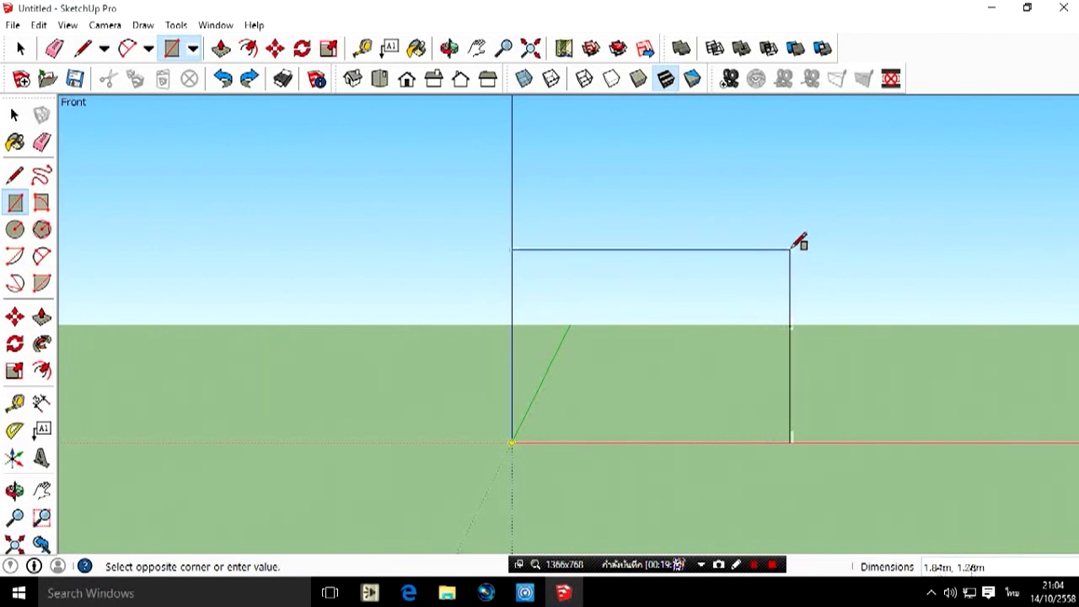
click(791, 249)
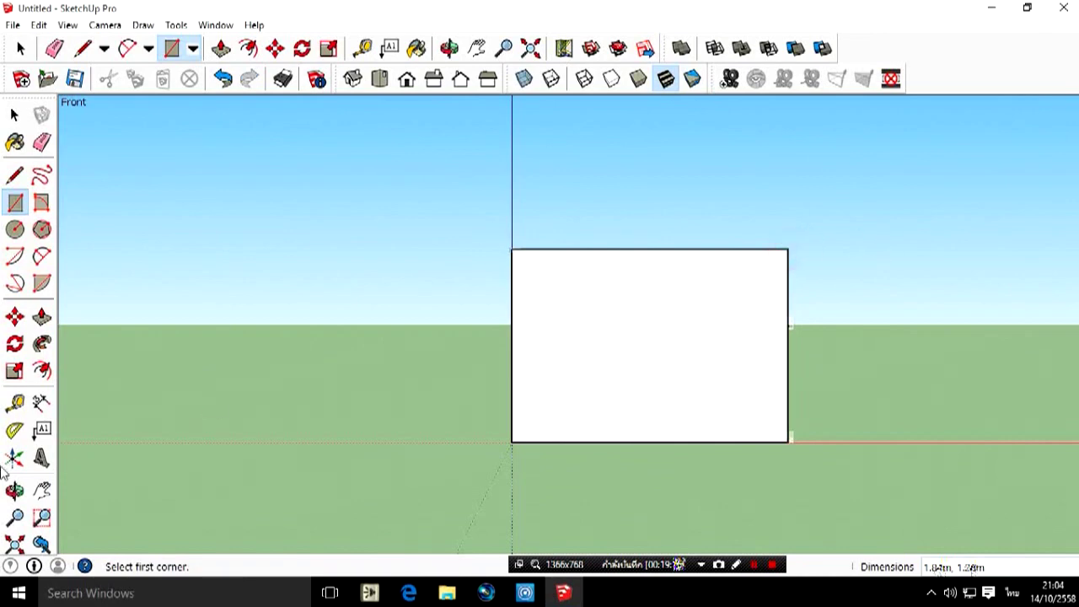
click(15, 490)
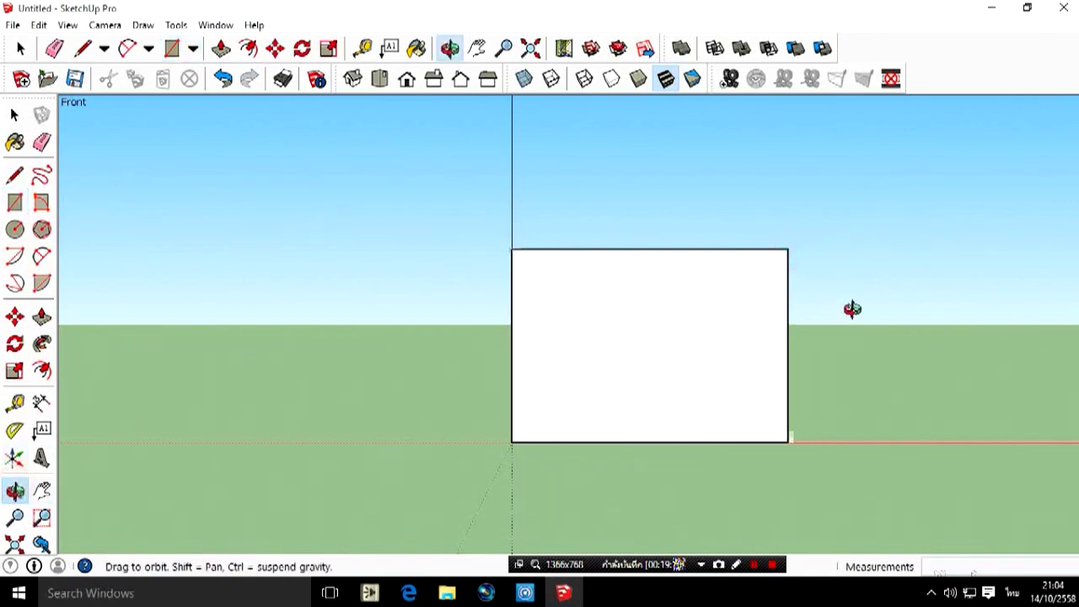
Undo the upright rectangle, re-hide the person figure, and switch to Top view.
mouse_move(867, 330)
mouse_down()
mouse_move(832, 366)
mouse_move(643, 444)
mouse_move(349, 501)
mouse_move(158, 480)
mouse_move(210, 517)
mouse_move(798, 414)
mouse_move(611, 219)
mouse_up()
click(222, 78)
click(223, 79)
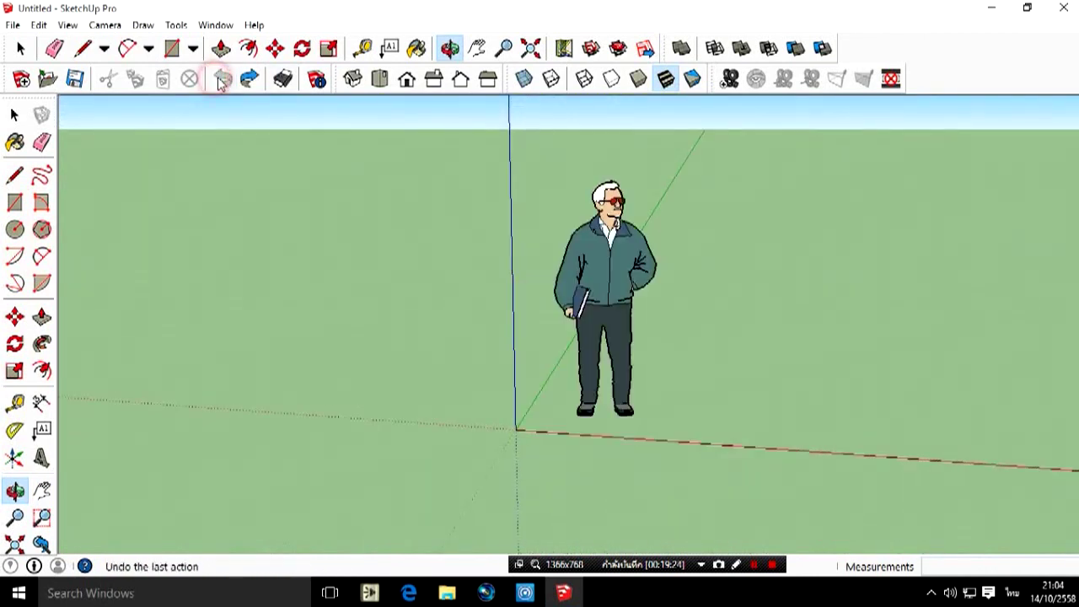
click(249, 80)
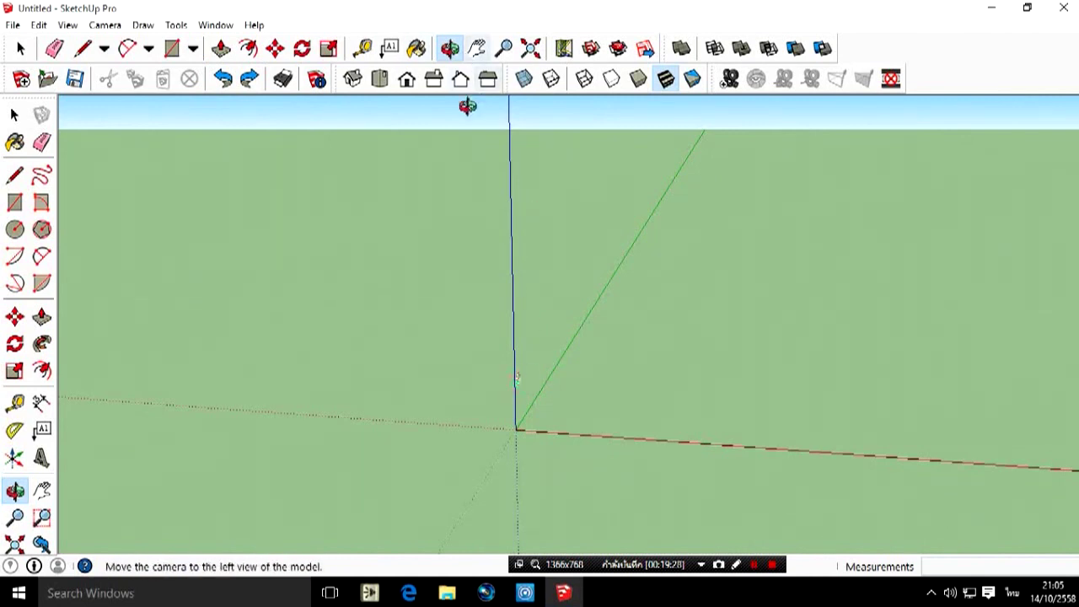
click(380, 80)
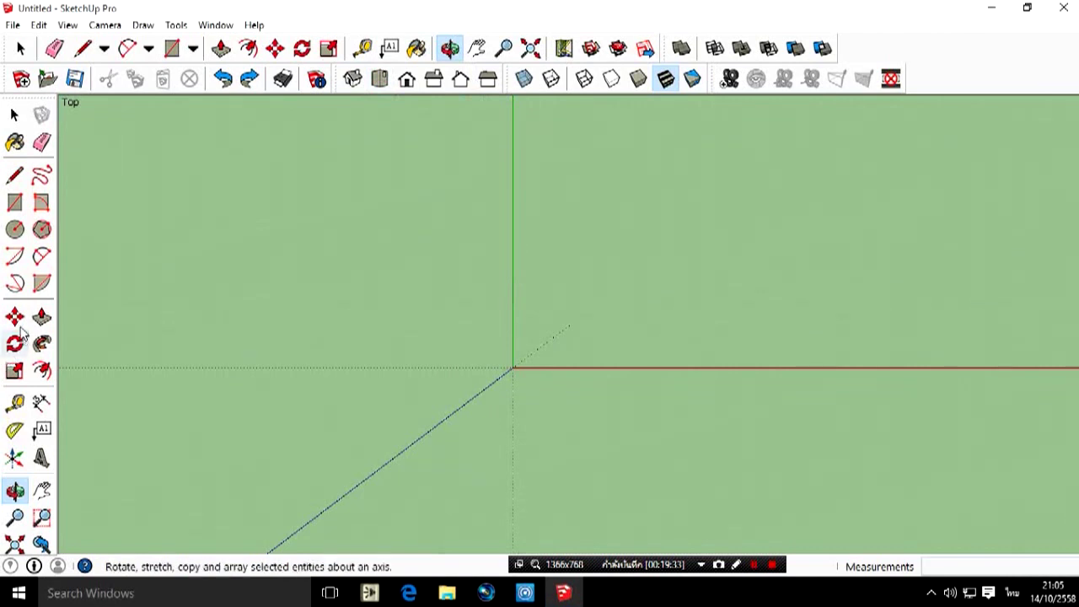
click(15, 205)
click(513, 368)
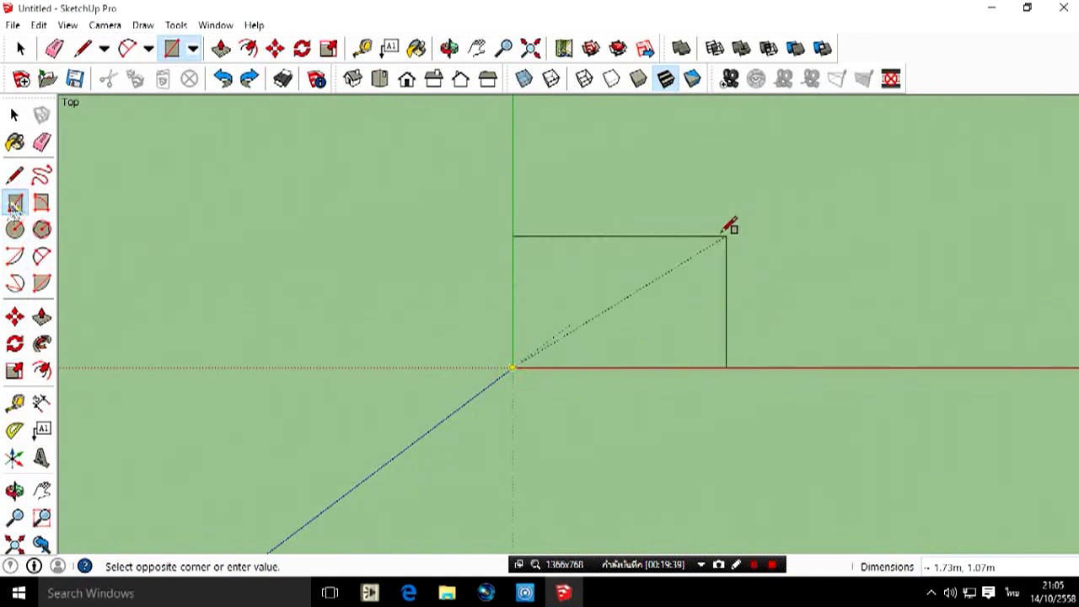
click(720, 240)
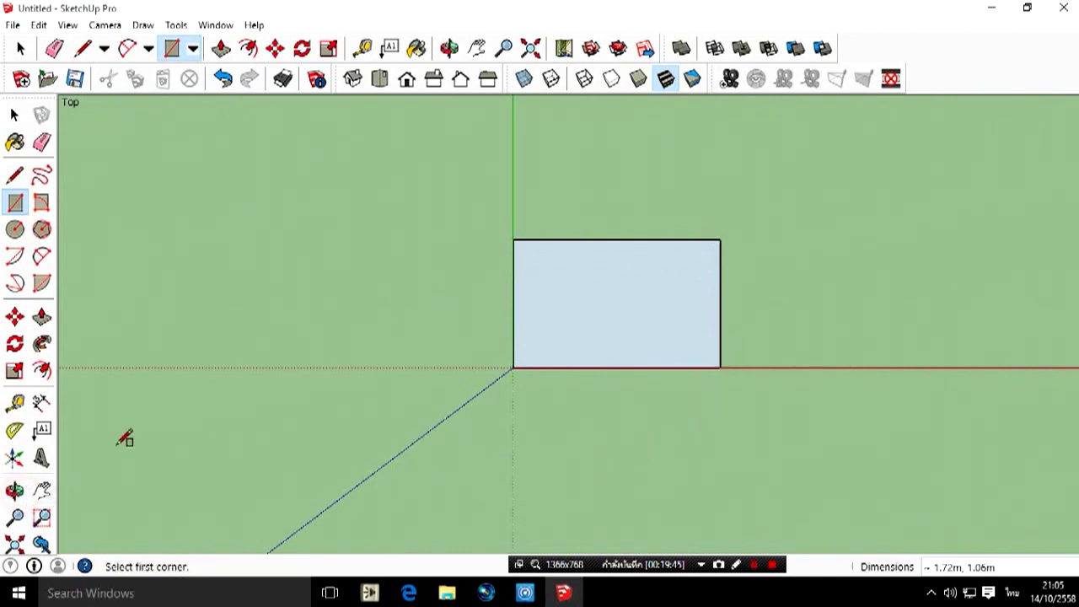
click(14, 490)
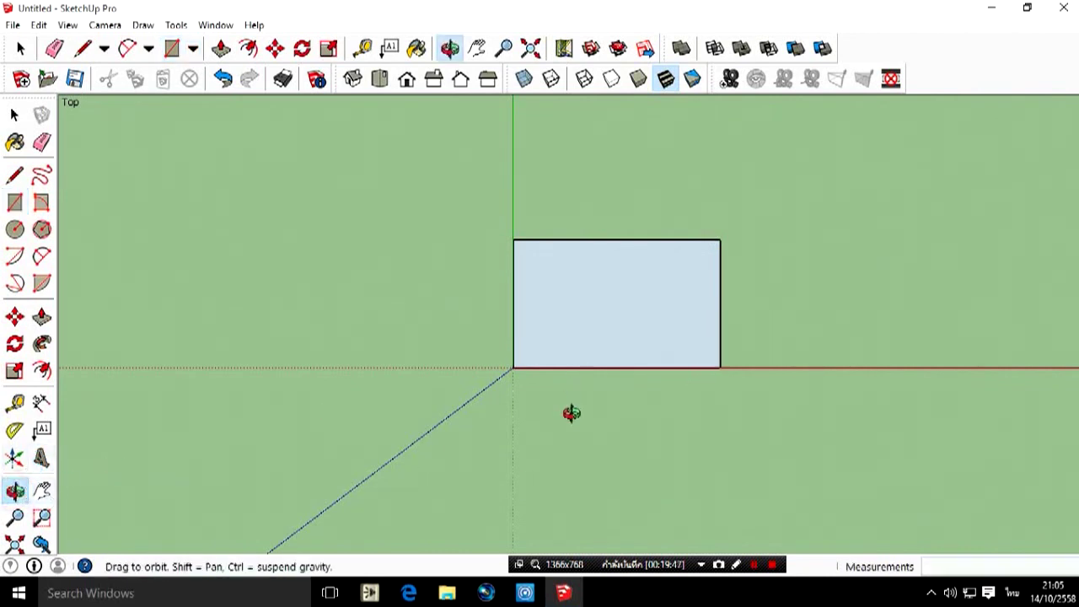
mouse_move(569, 453)
mouse_down()
mouse_move(151, 177)
mouse_move(545, 395)
mouse_move(374, 200)
mouse_move(301, 212)
mouse_move(403, 139)
mouse_up()
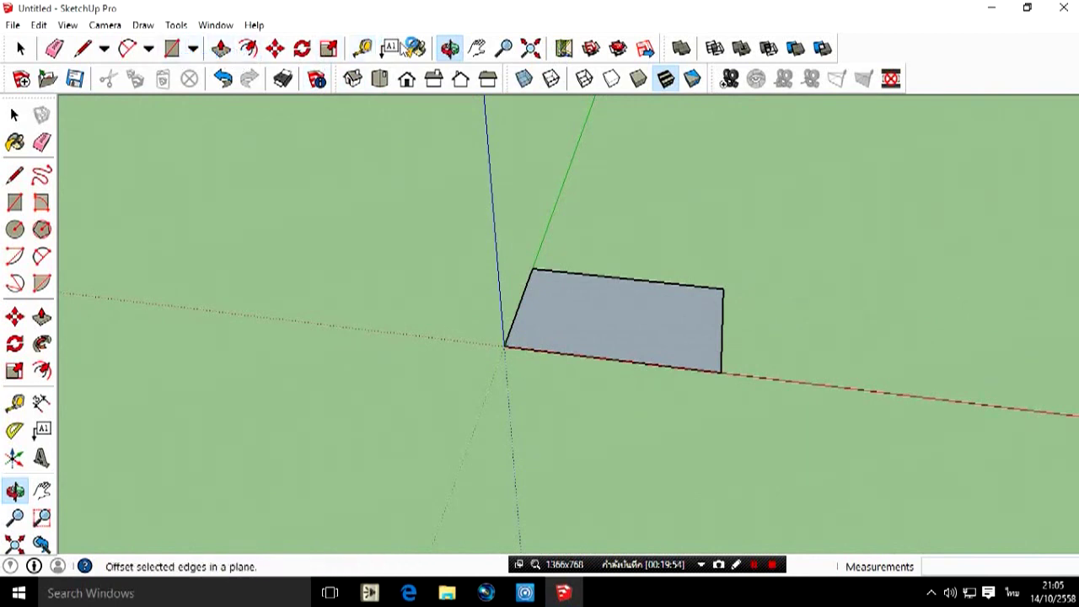
click(224, 79)
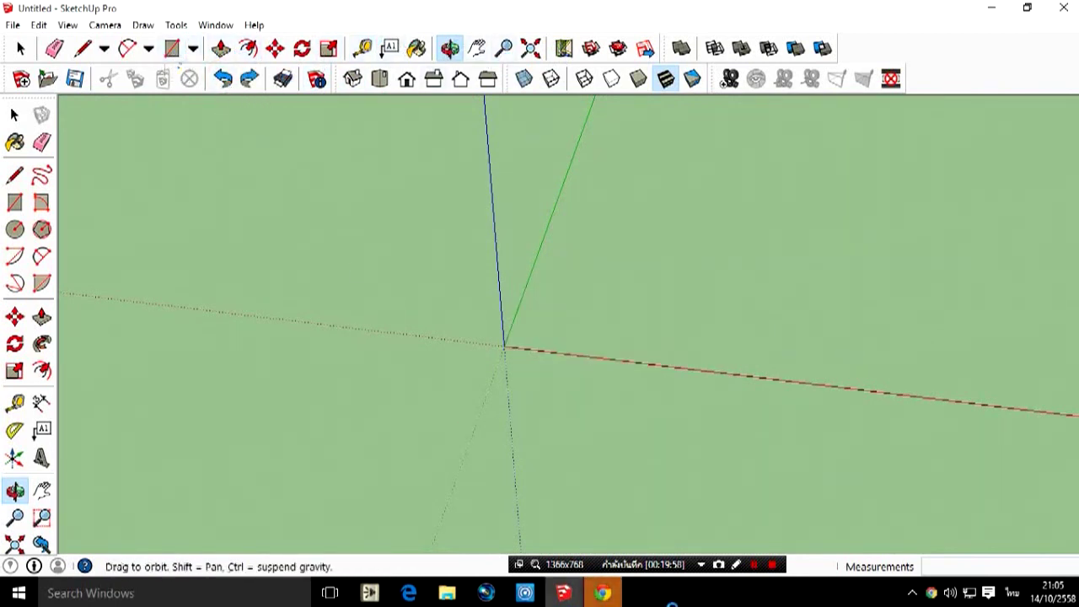
click(609, 593)
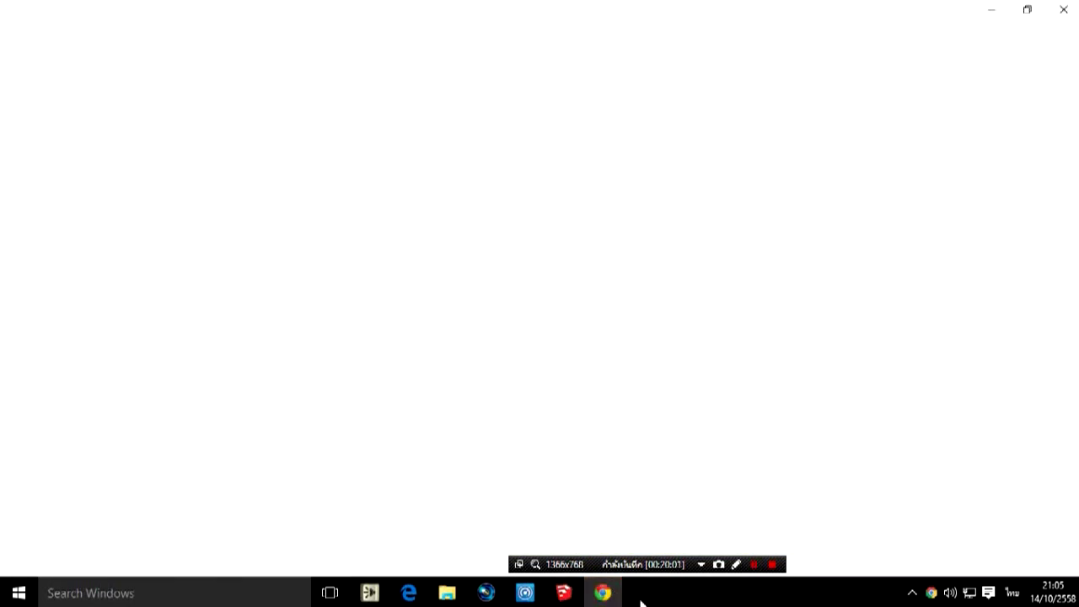
click(1064, 10)
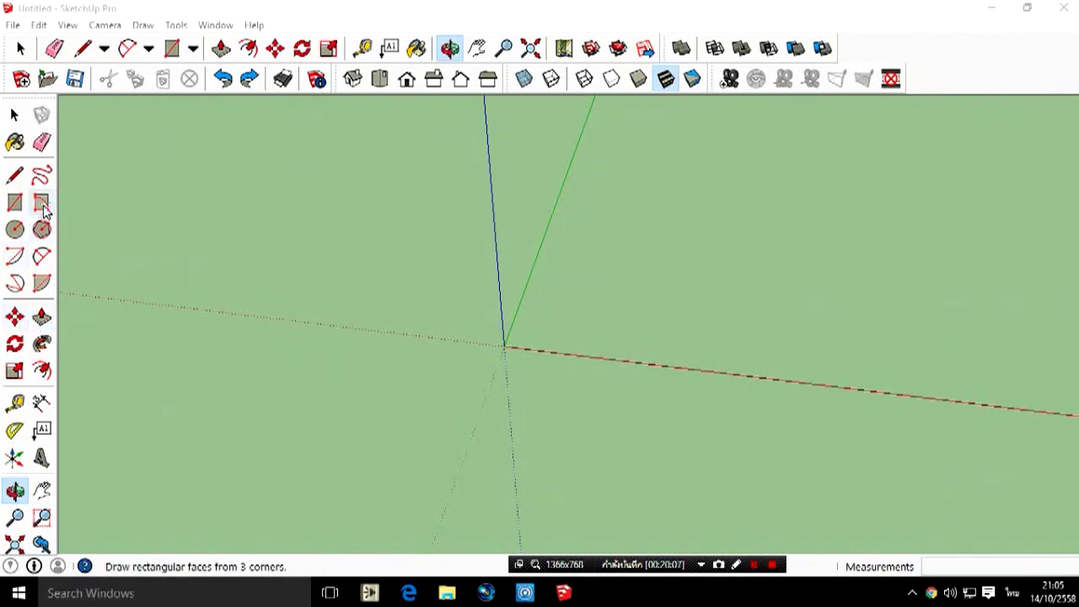
Freehand-draw a filled spiral and two small blobs to the right of the origin.
click(42, 175)
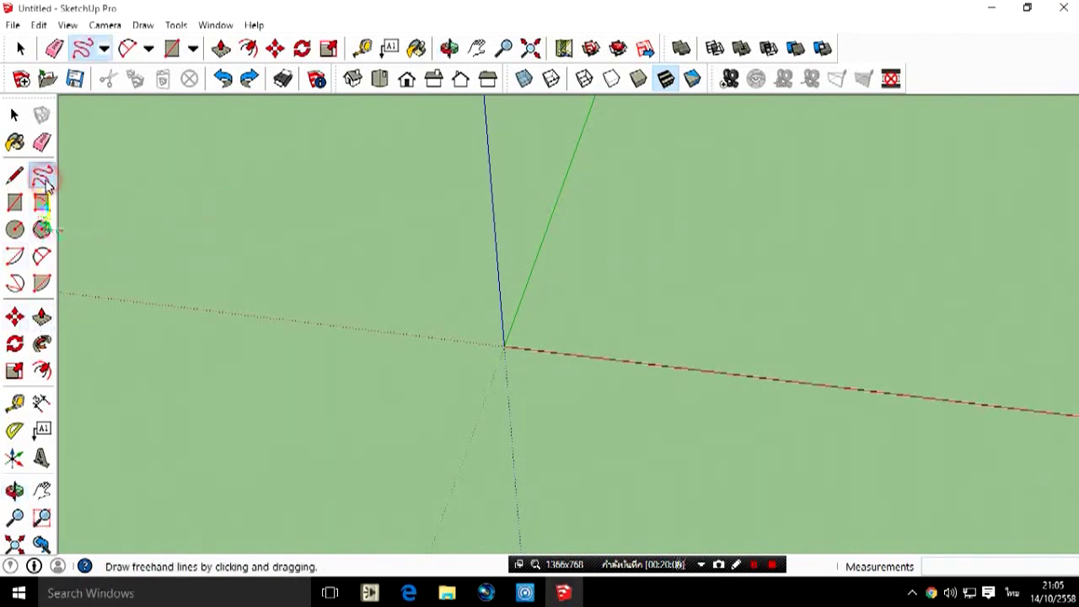
mouse_move(567, 294)
mouse_down()
mouse_move(605, 338)
mouse_move(693, 283)
mouse_up()
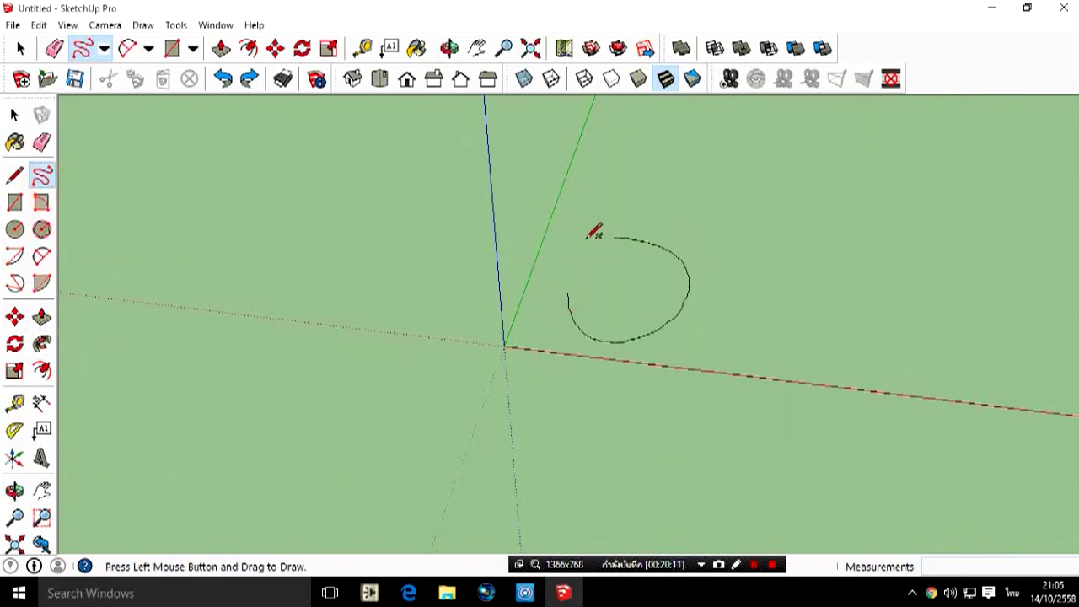
drag(592, 263, 621, 268)
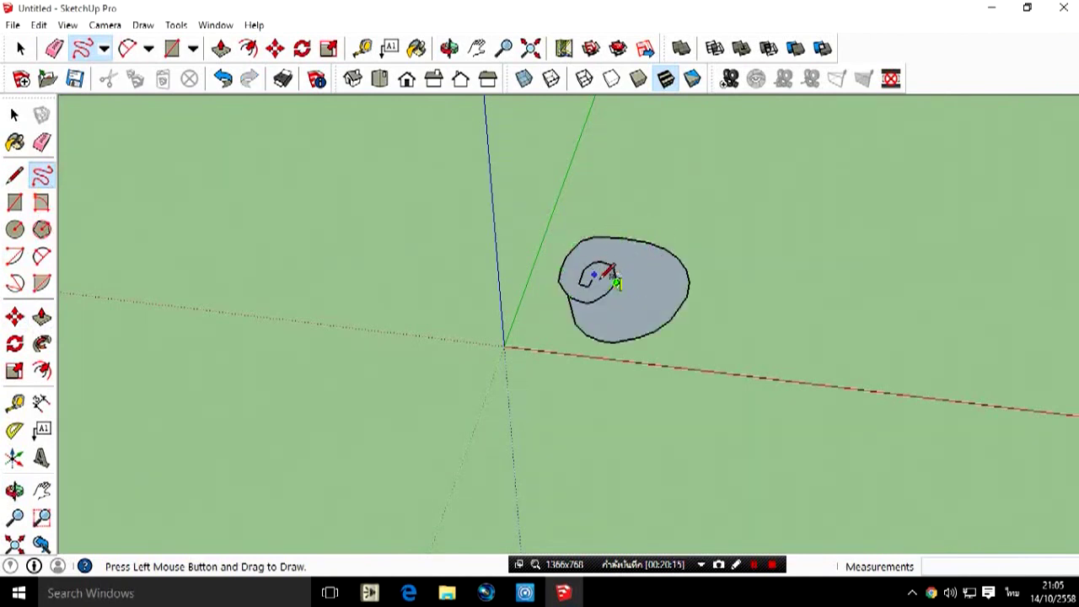
drag(801, 251, 834, 288)
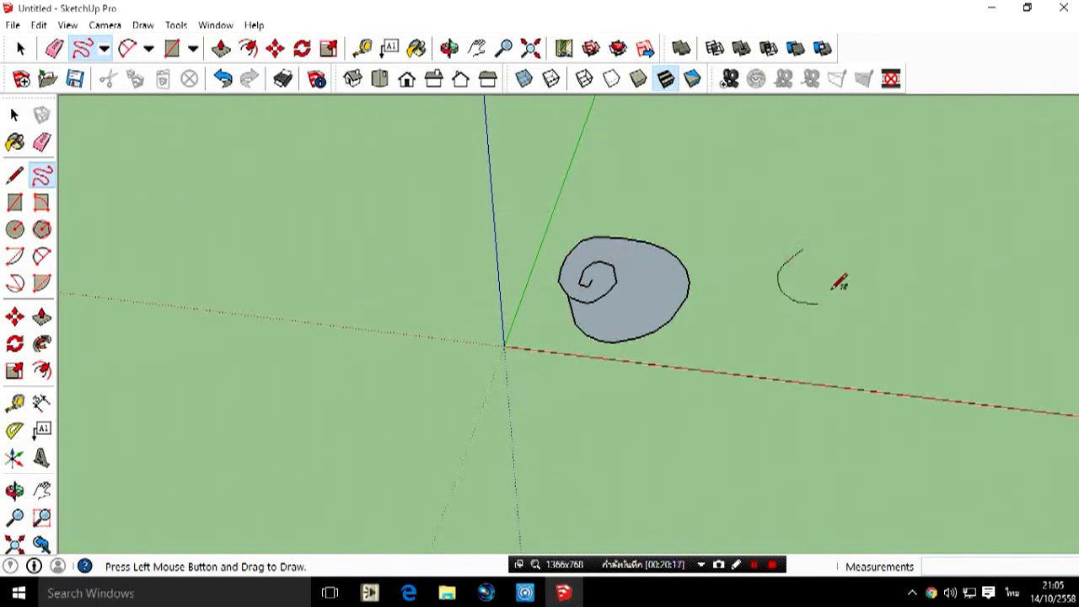
drag(812, 250, 803, 251)
mouse_move(936, 270)
mouse_down()
mouse_move(923, 337)
mouse_move(984, 253)
mouse_move(956, 268)
mouse_up()
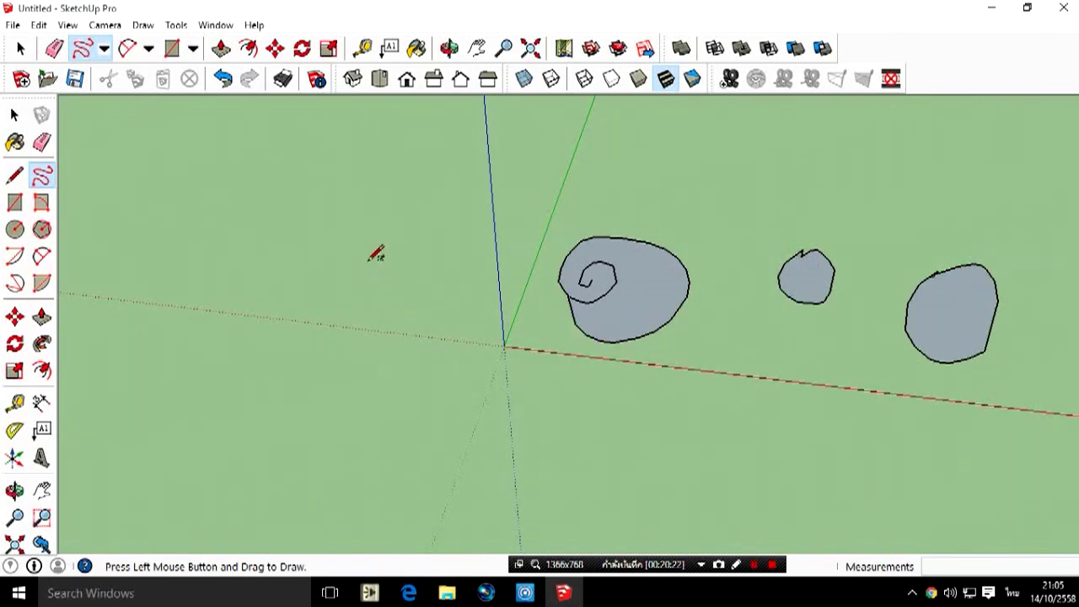
Freehand-draw a filled heart on the left, then orbit to a lower viewing angle.
drag(378, 281, 399, 460)
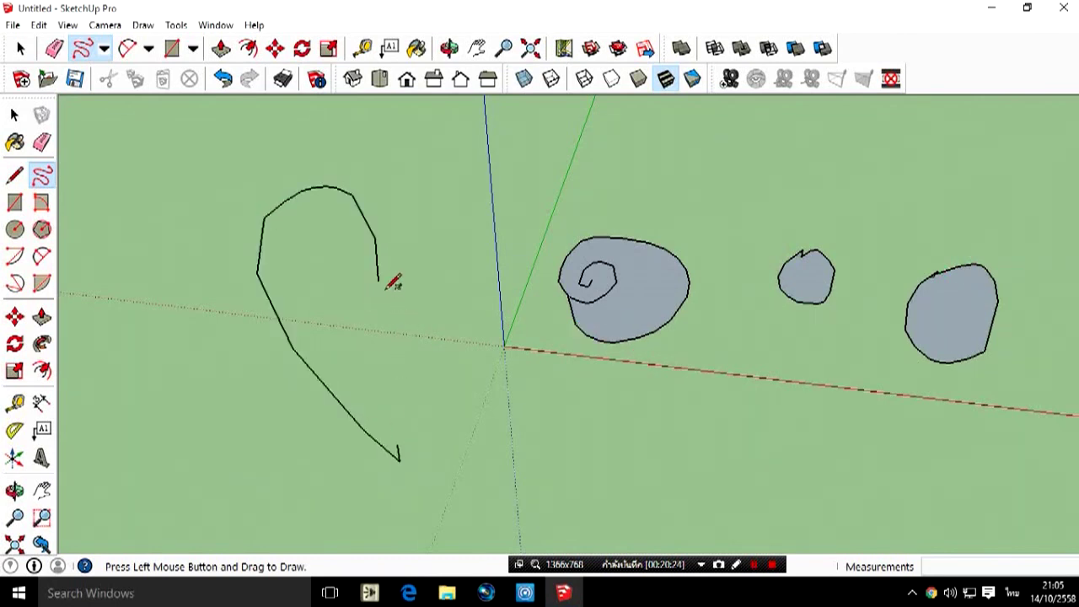
drag(379, 279, 477, 372)
drag(406, 461, 399, 461)
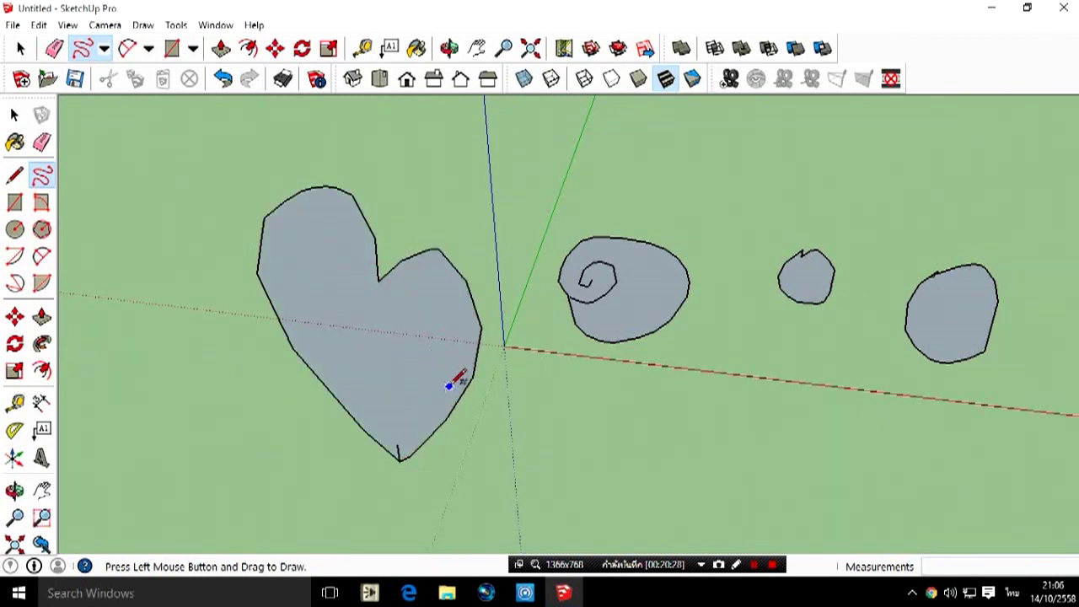
click(14, 490)
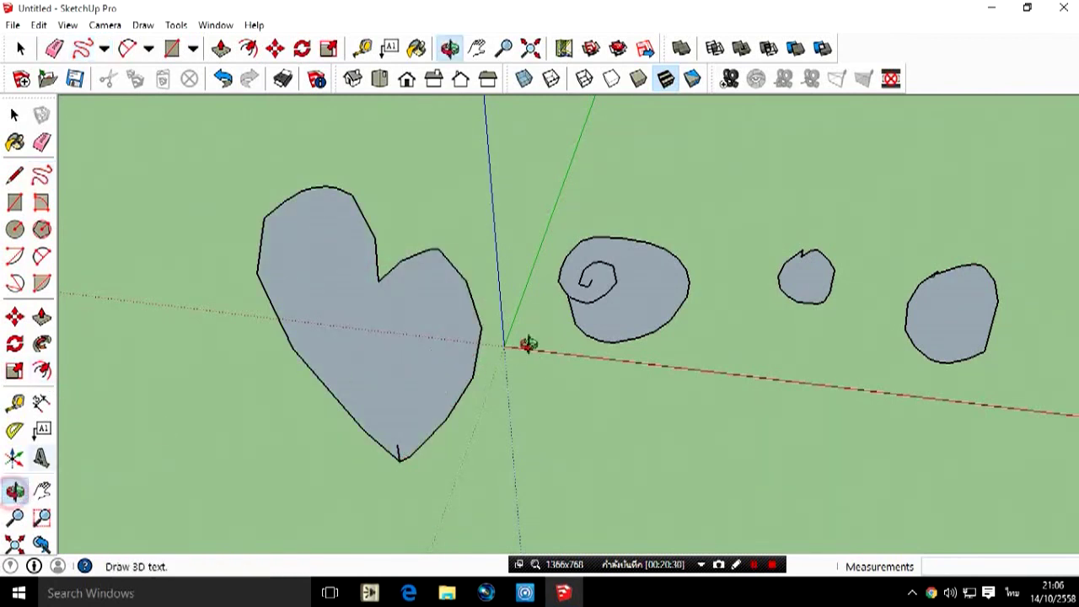
mouse_move(528, 344)
mouse_down()
mouse_move(610, 429)
mouse_move(299, 234)
mouse_move(345, 188)
mouse_move(499, 165)
mouse_move(481, 101)
mouse_move(368, 188)
mouse_move(428, 475)
mouse_move(575, 482)
mouse_move(286, 346)
mouse_up()
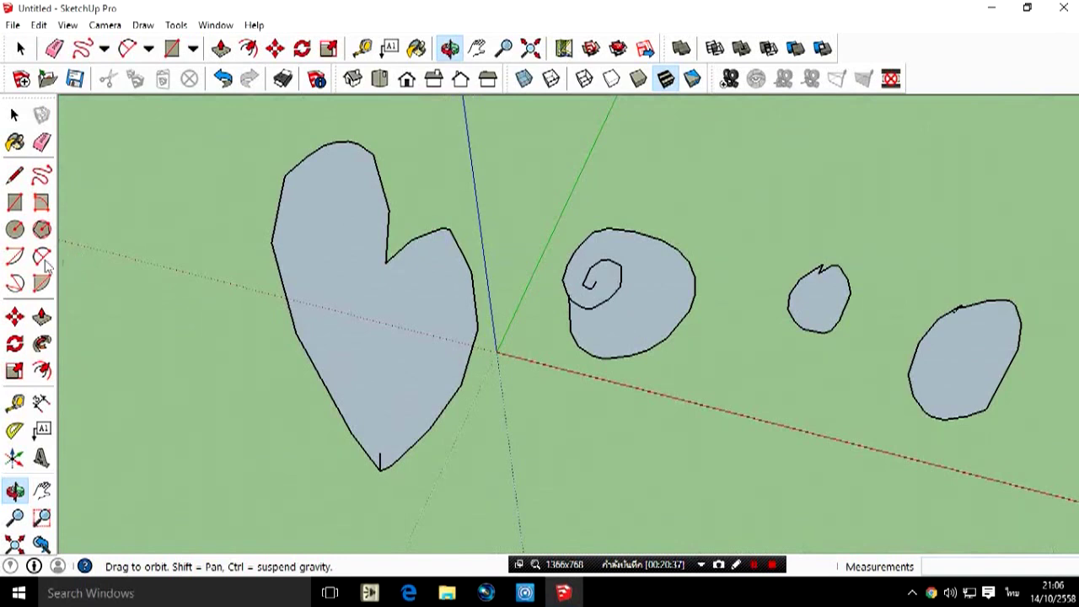
Draw a circle of about 0.49m radius centred on the origin.
click(15, 229)
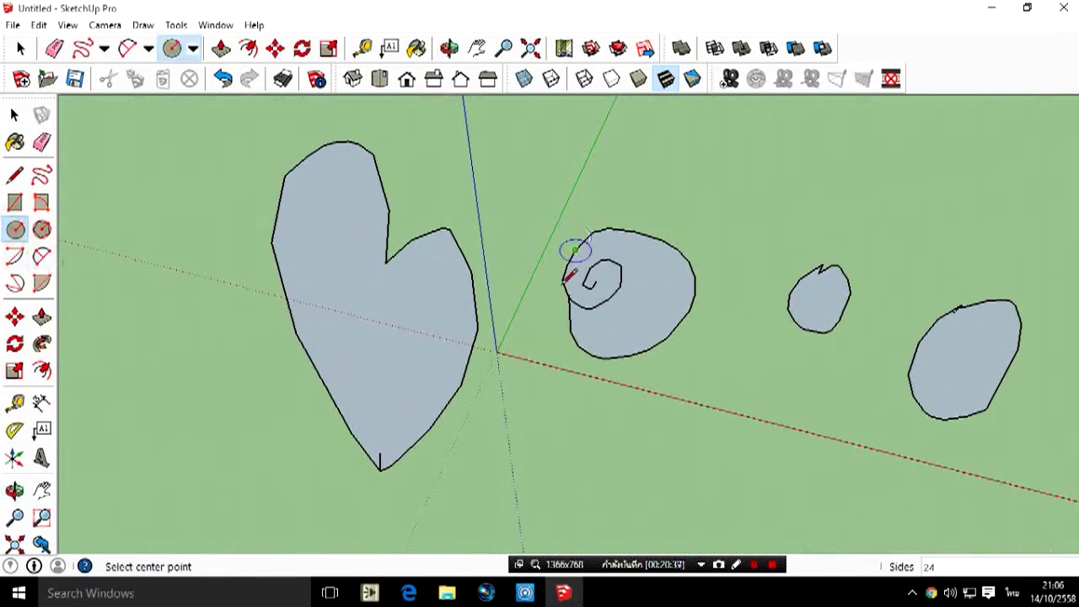
click(496, 353)
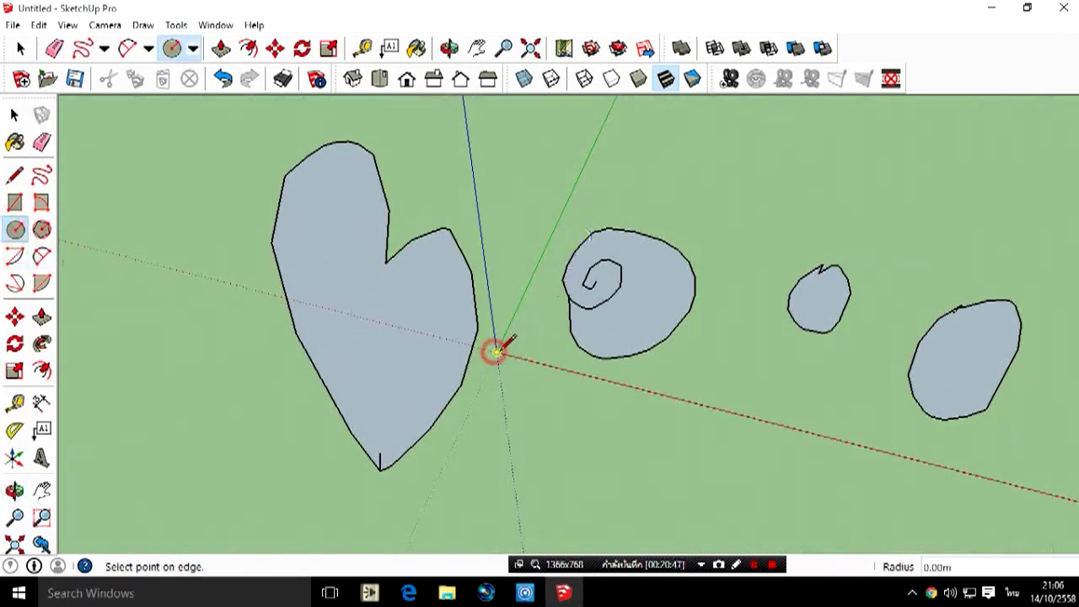
click(553, 362)
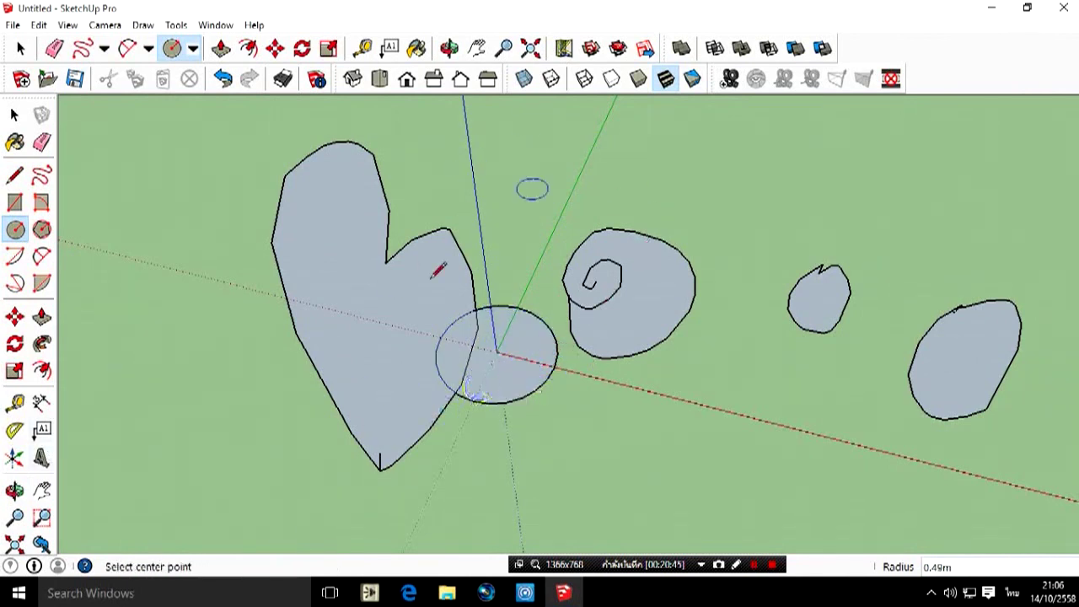
Draw a larger six-sided polygon face centred on the origin.
click(42, 229)
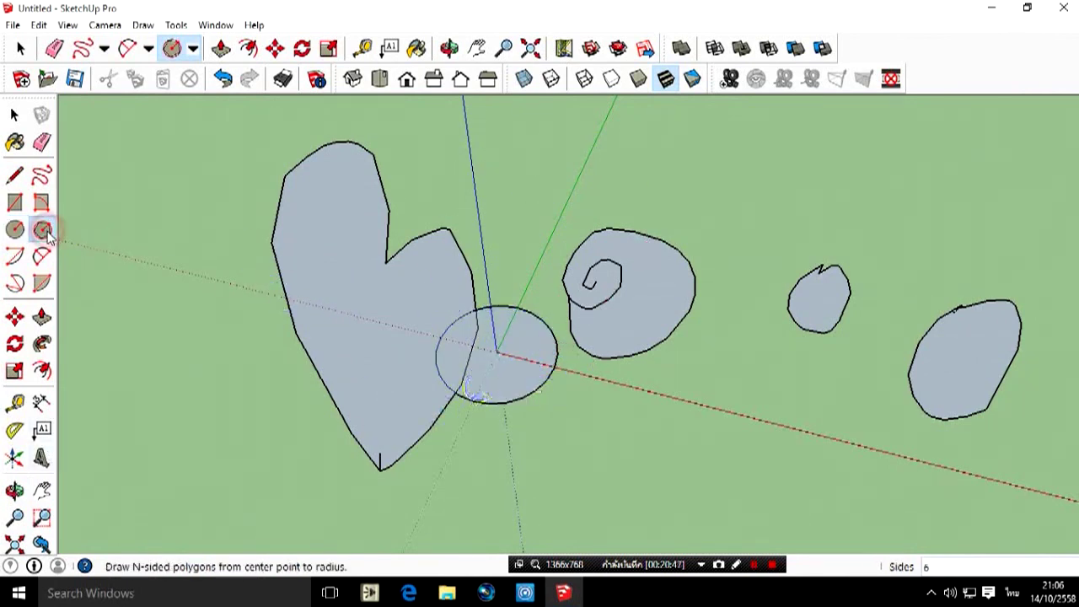
click(497, 352)
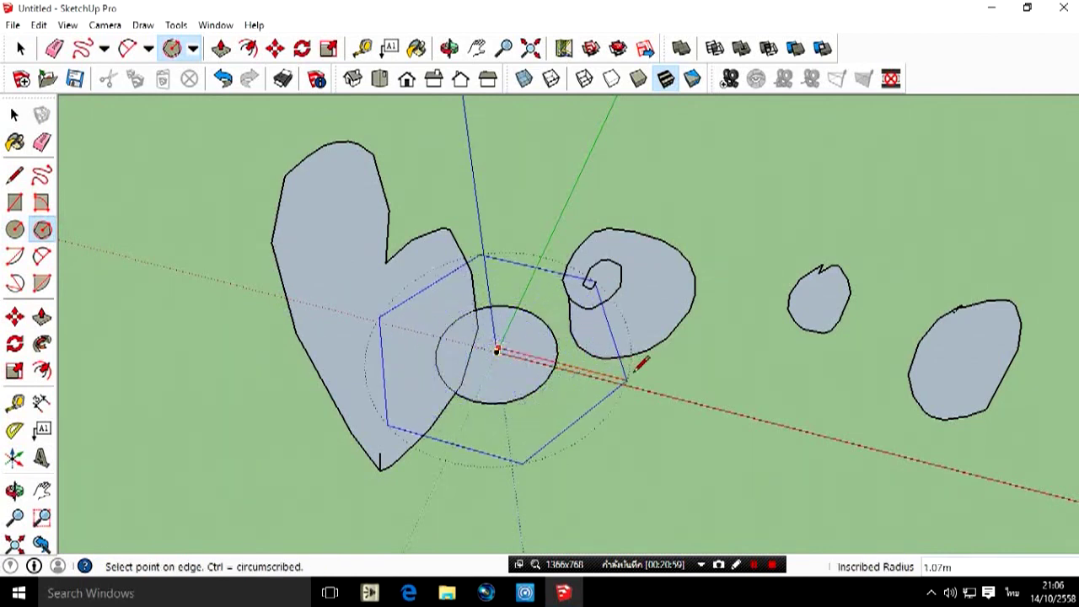
click(662, 371)
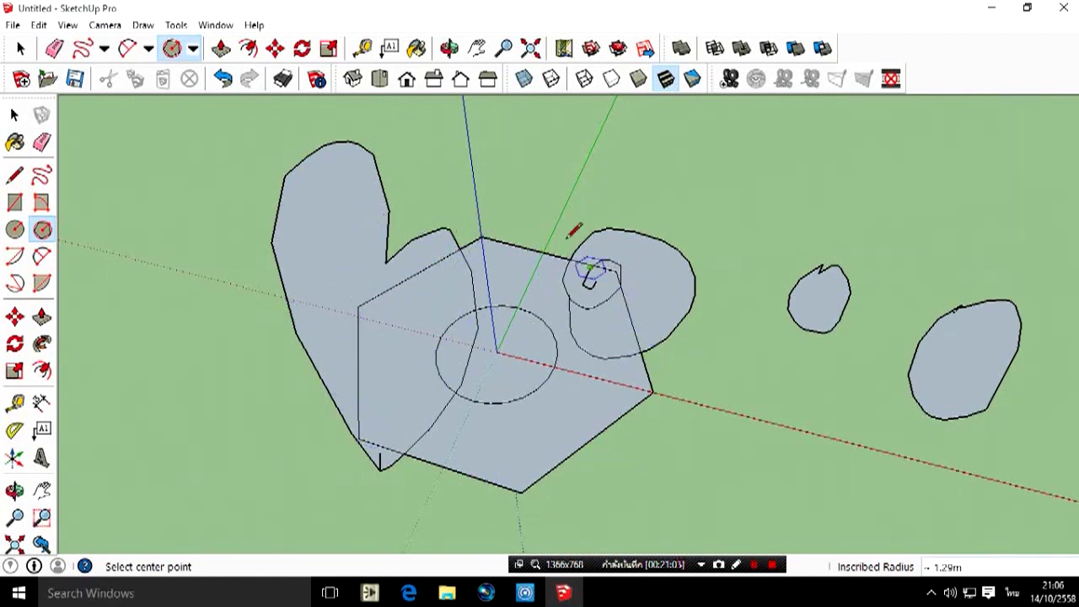
click(42, 256)
Draw a two-point arc above the blobs, bulging below its chord.
click(656, 163)
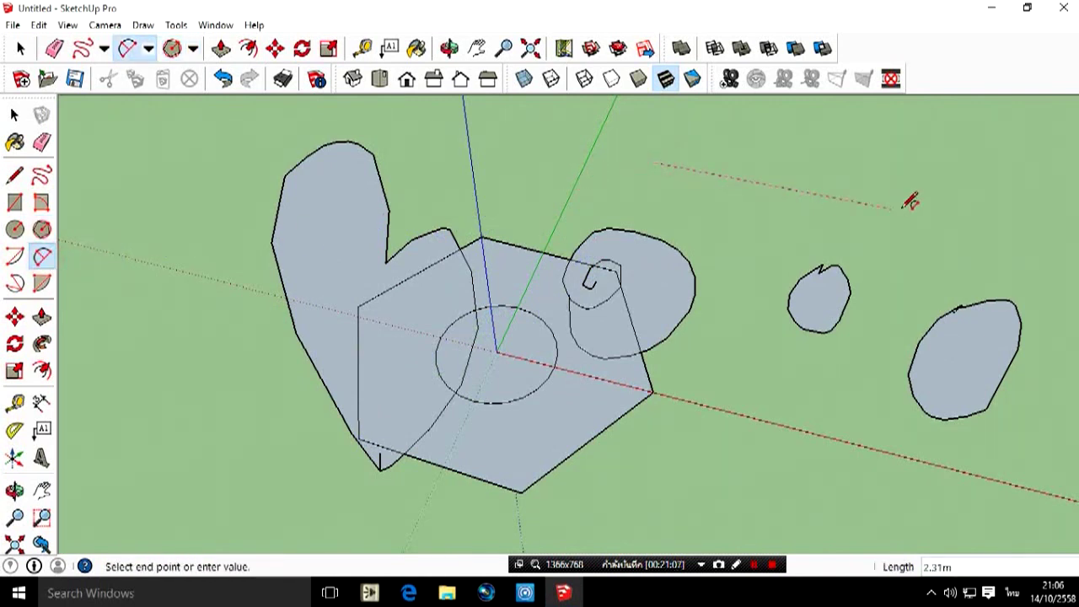
click(911, 211)
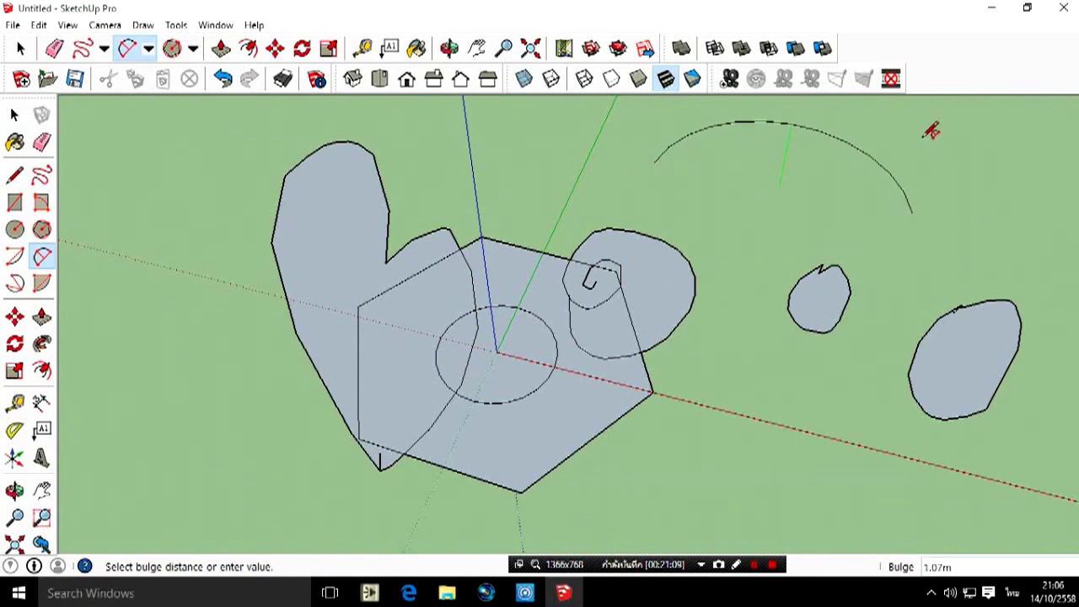
scroll(919, 135, down, 1)
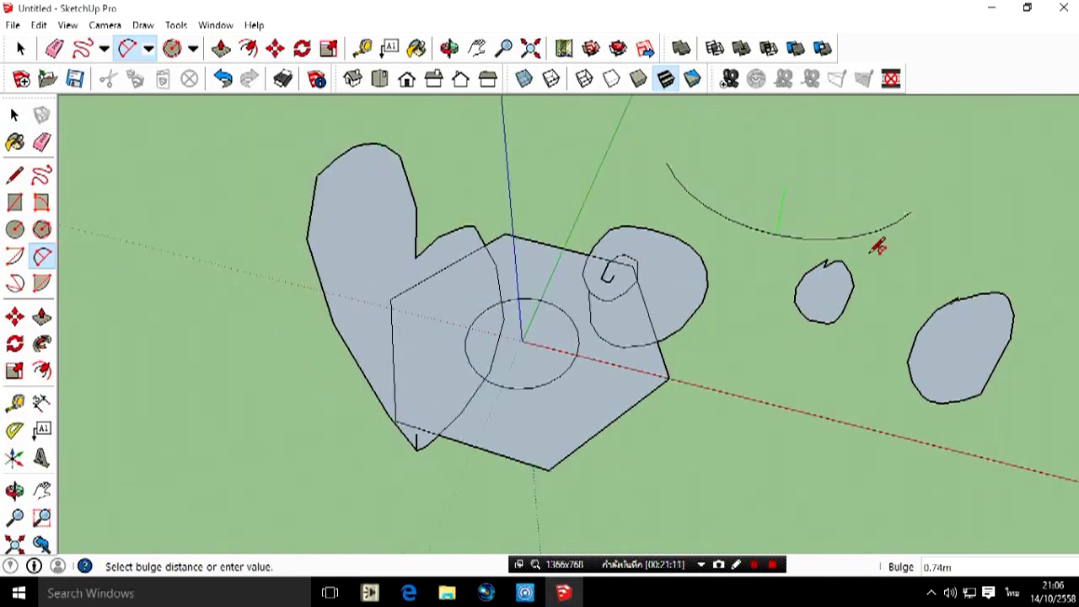
click(876, 251)
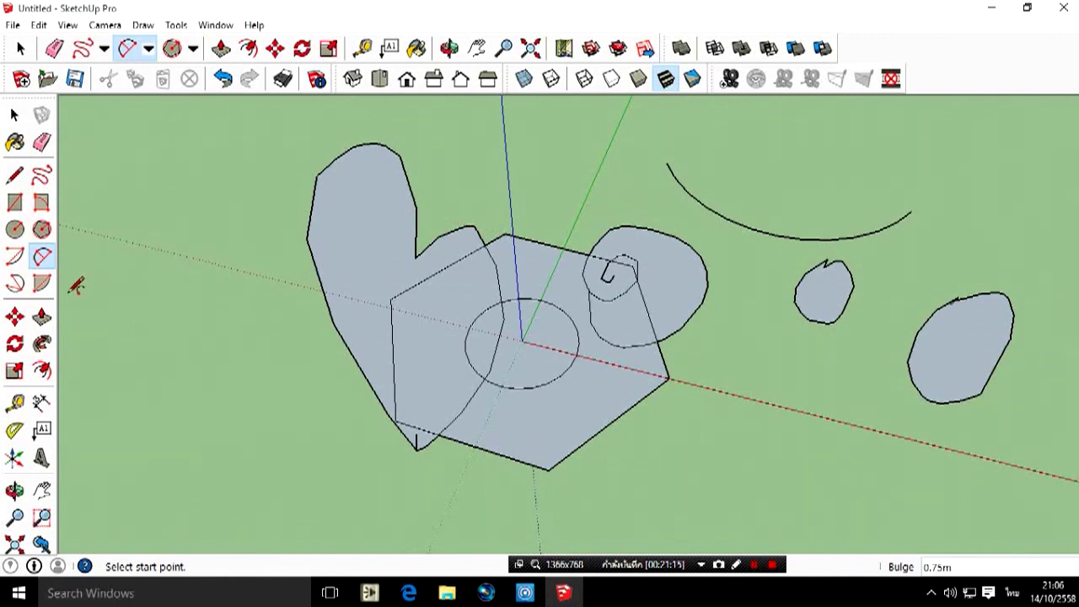
Draw a half-circle arc centred on the red axis.
click(15, 256)
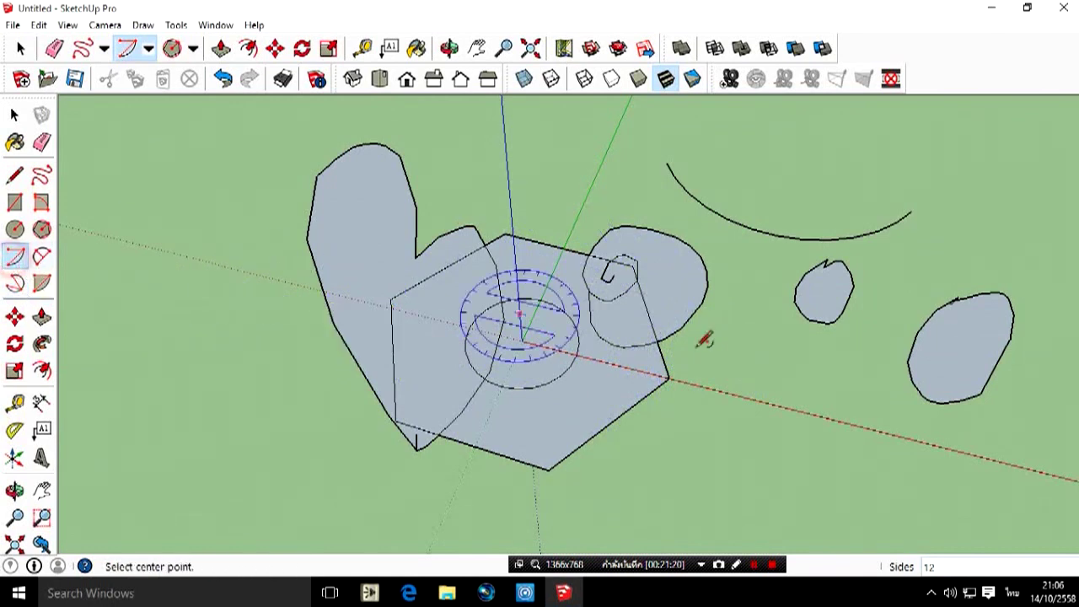
click(731, 397)
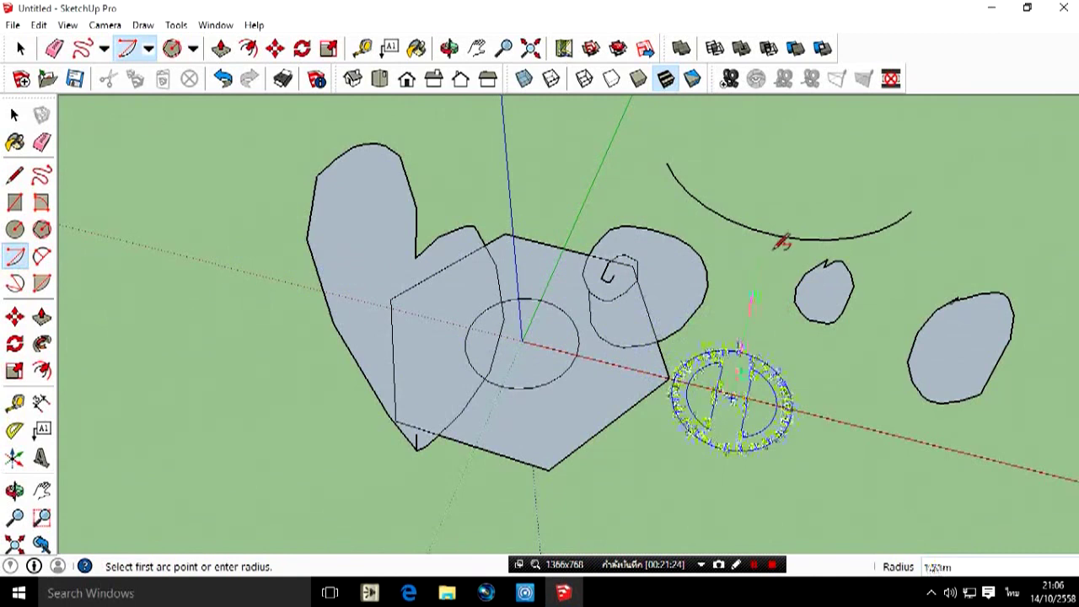
click(761, 247)
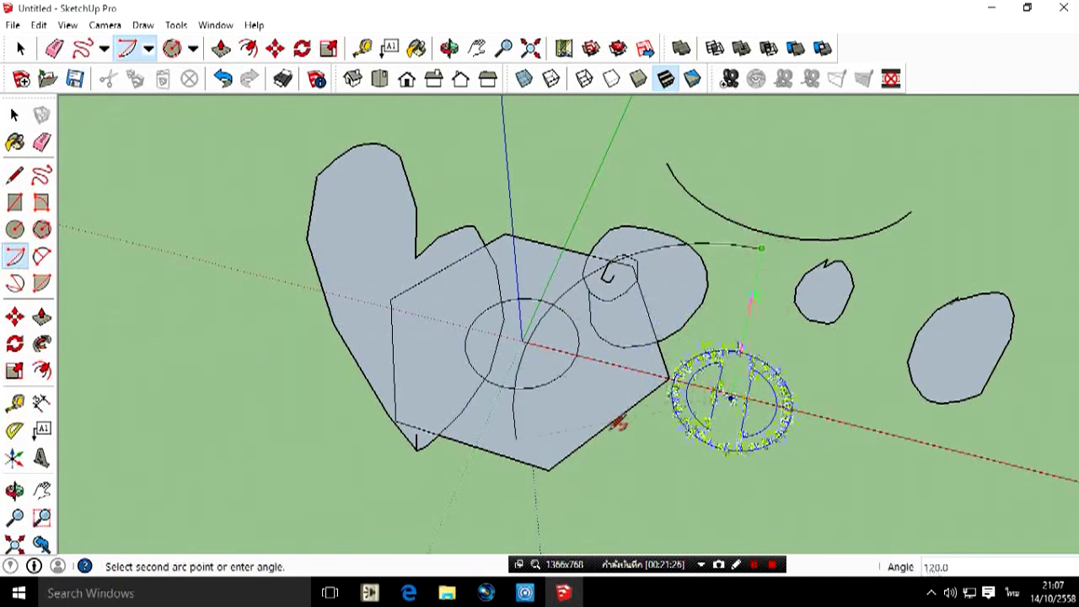
click(725, 449)
Add two more centre-point arcs that close the curves into a filled crescent face.
click(725, 450)
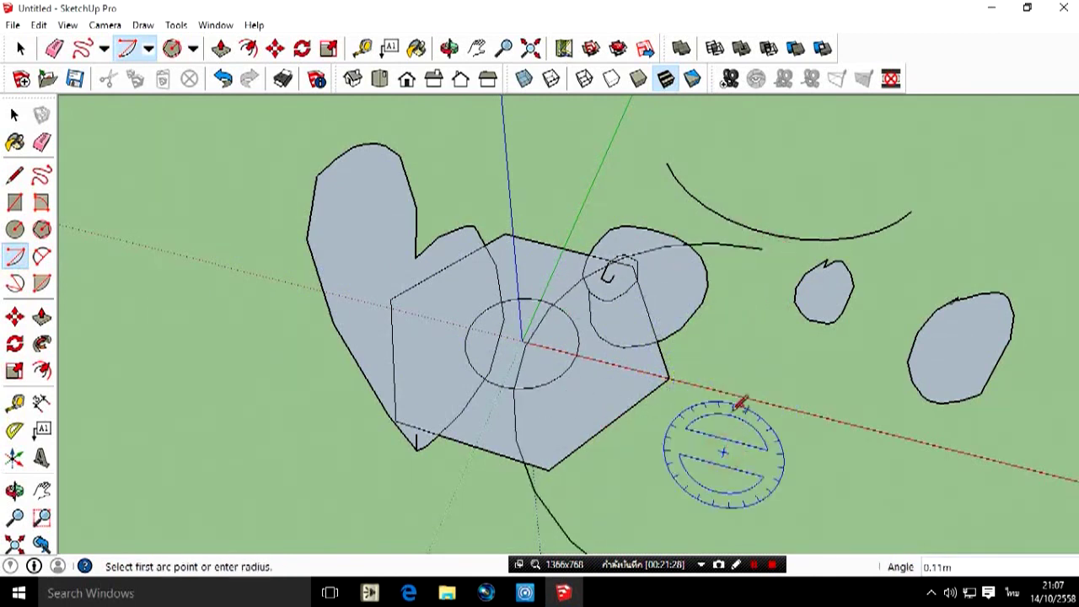
scroll(711, 224, down, 1)
scroll(699, 236, down, 1)
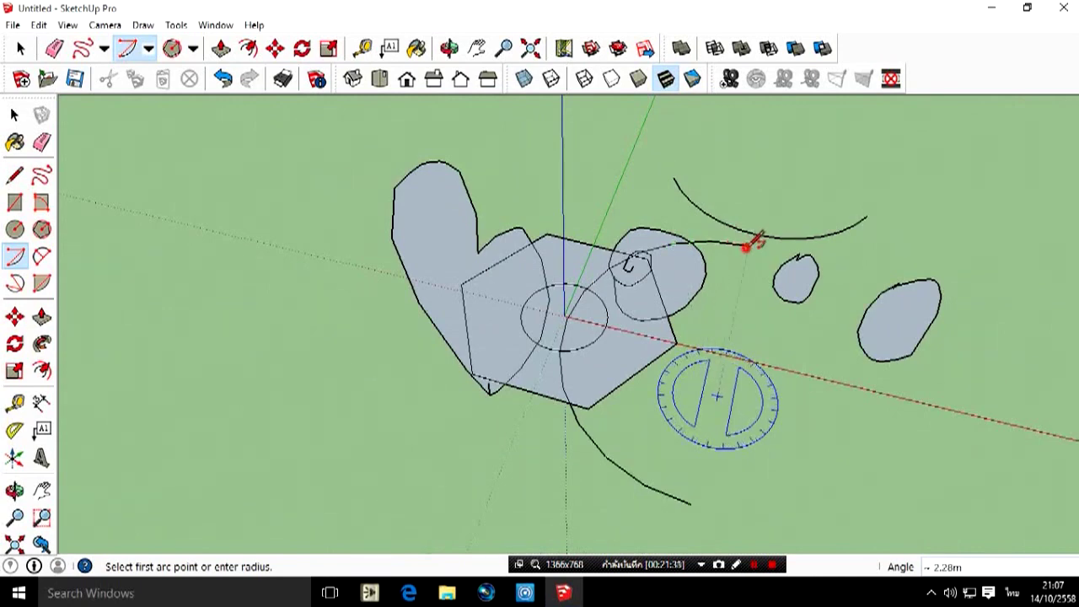
click(748, 244)
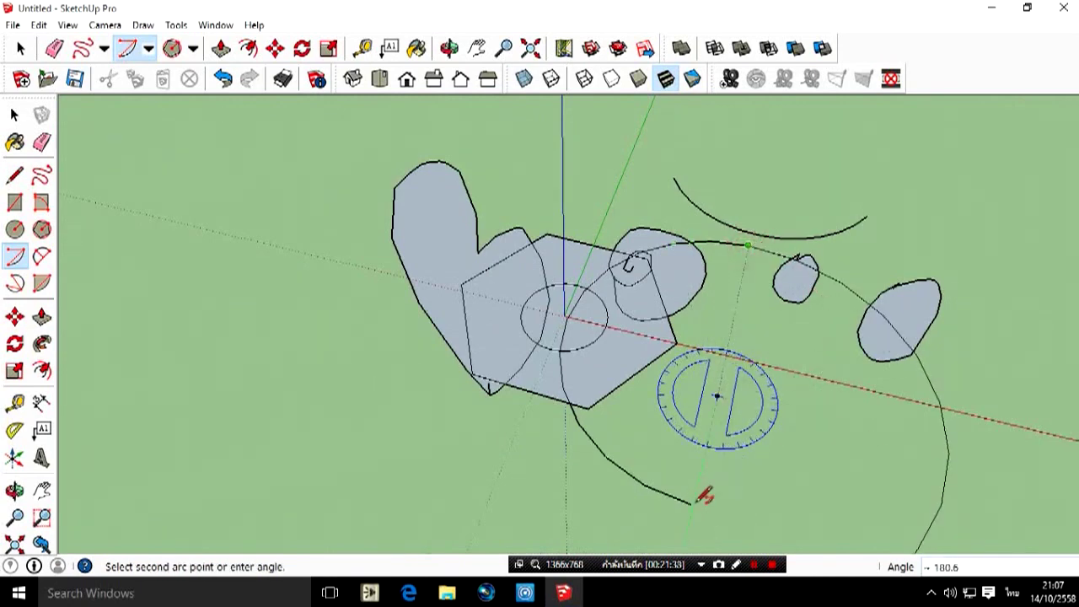
scroll(663, 394, down, 2)
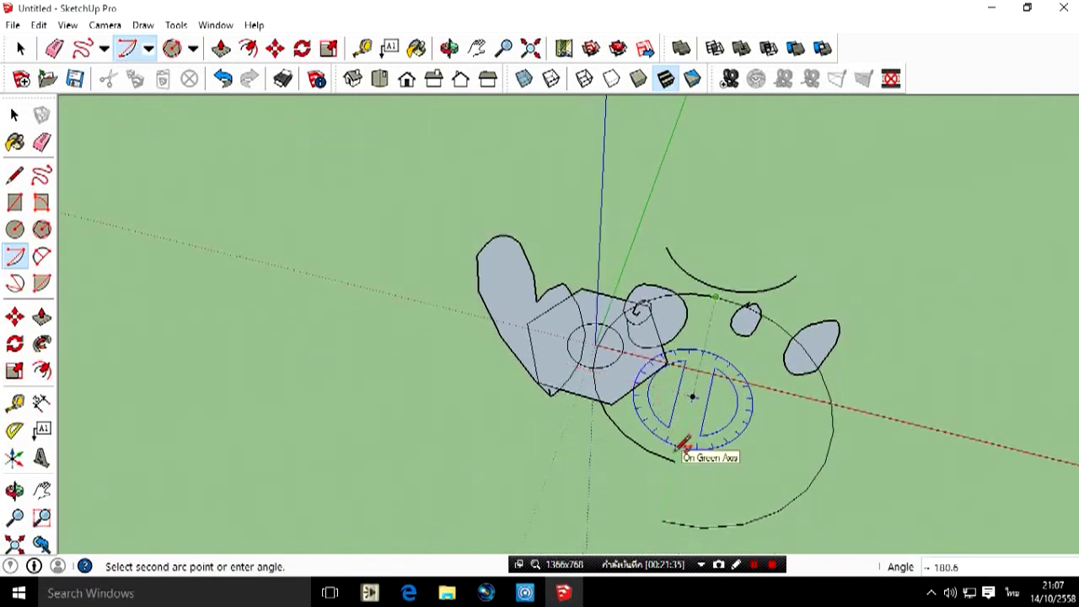
click(675, 459)
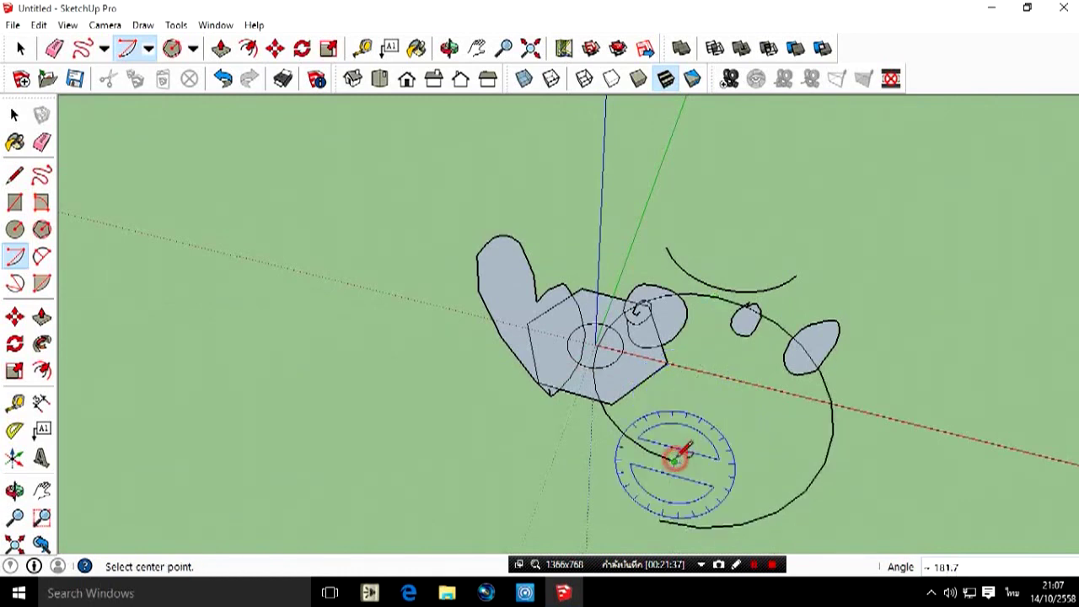
click(683, 455)
click(675, 459)
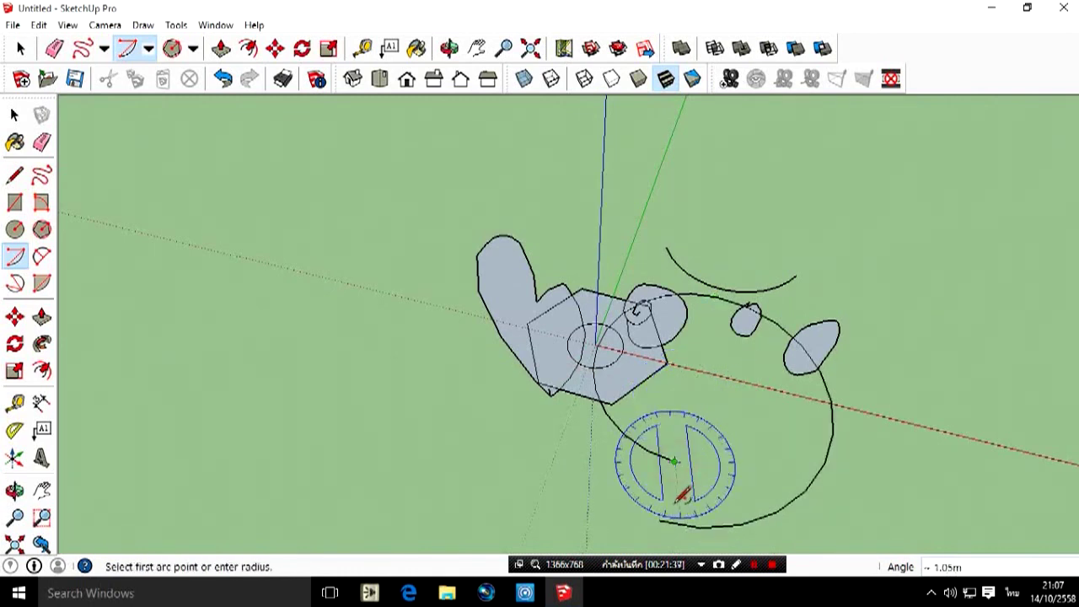
click(658, 520)
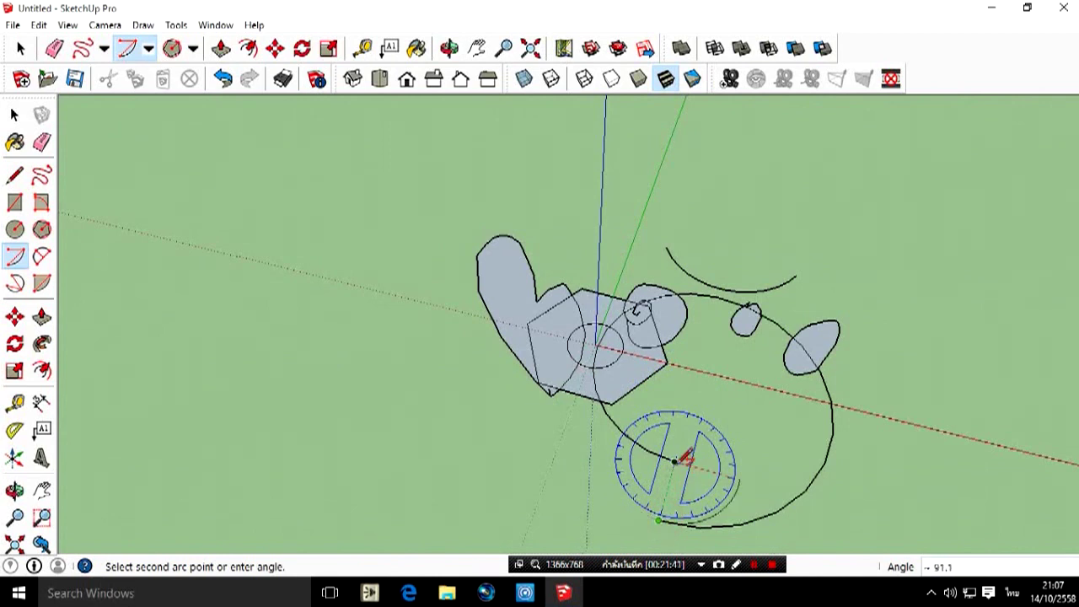
click(624, 432)
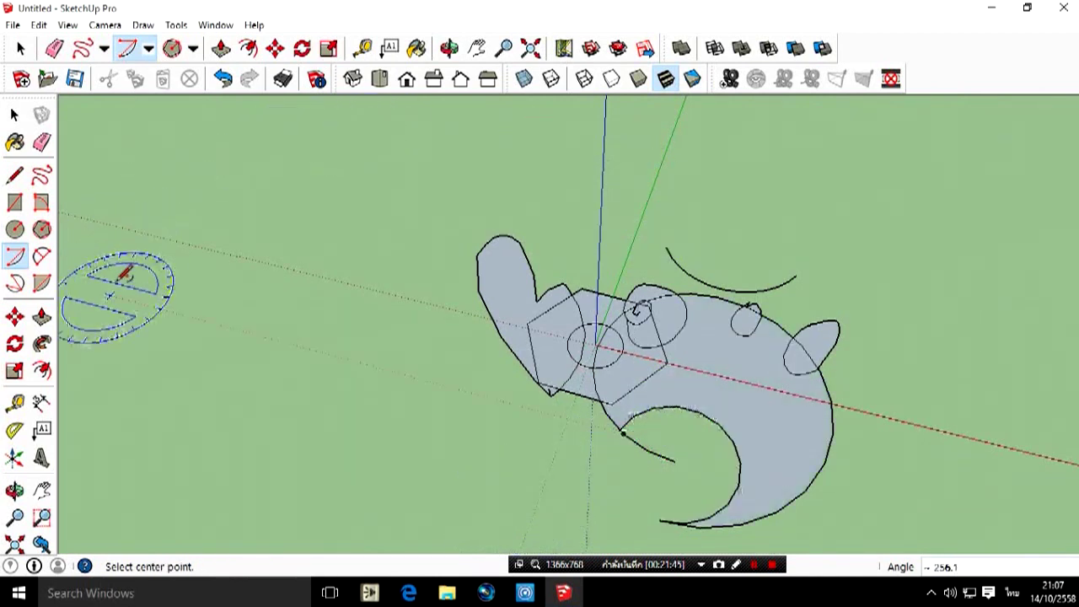
Draw a three-point arc from the crescent's edge to the origin.
click(42, 258)
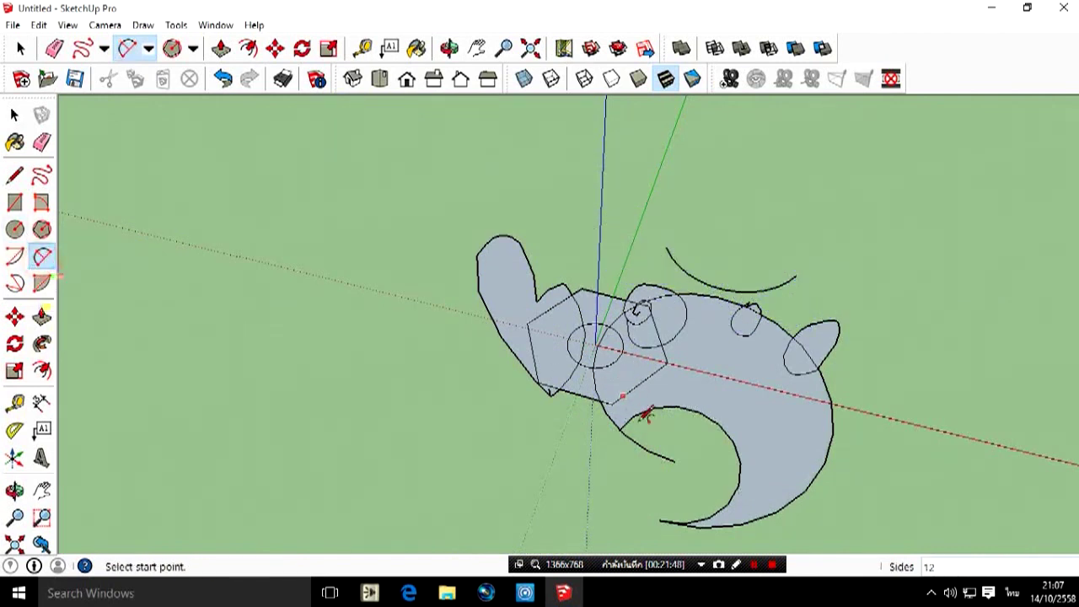
click(674, 461)
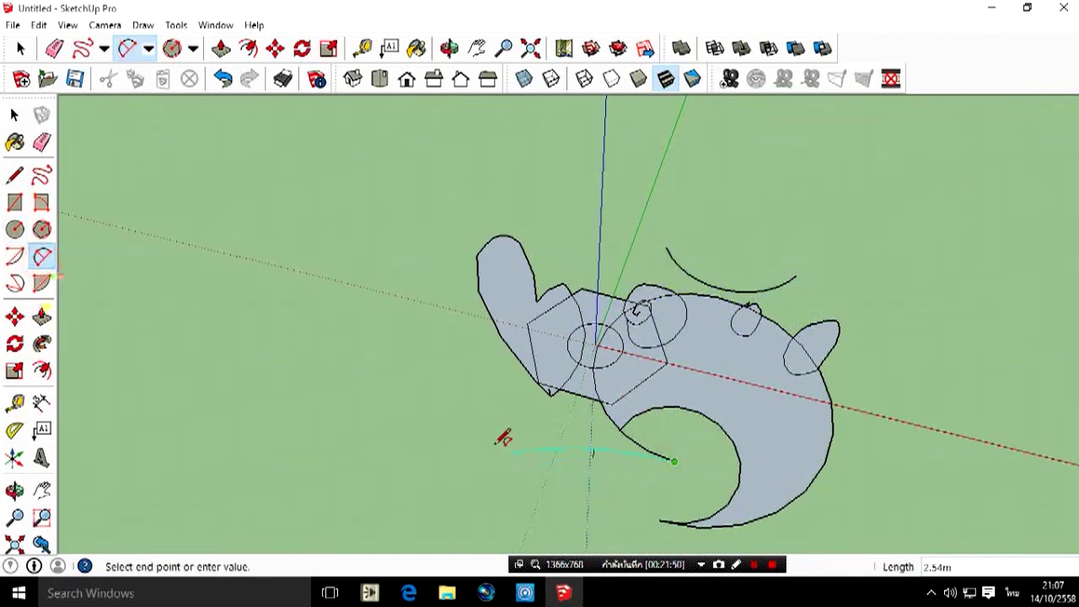
click(596, 343)
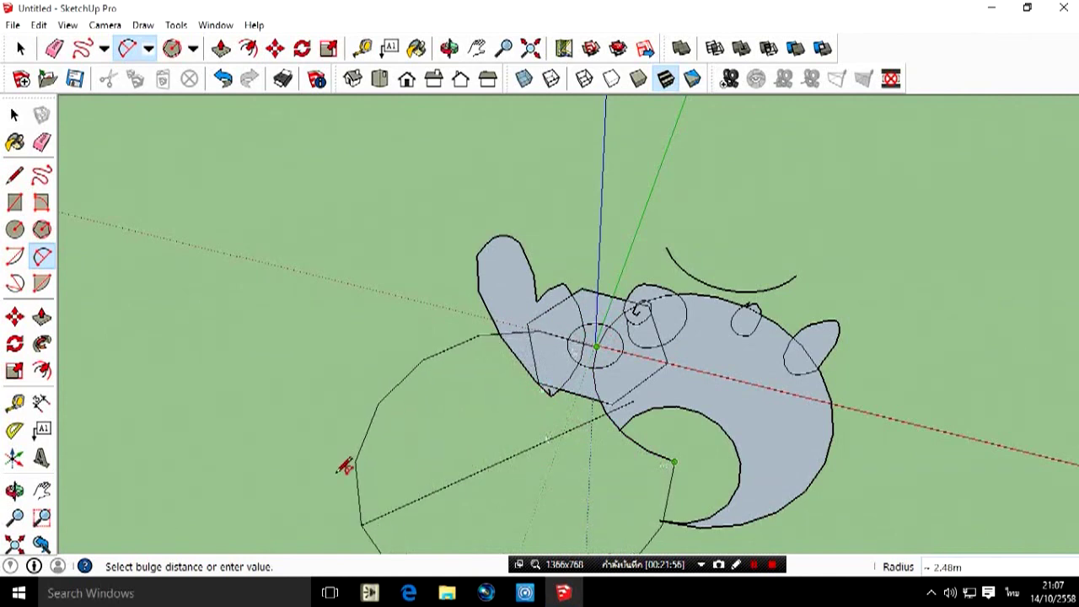
click(685, 365)
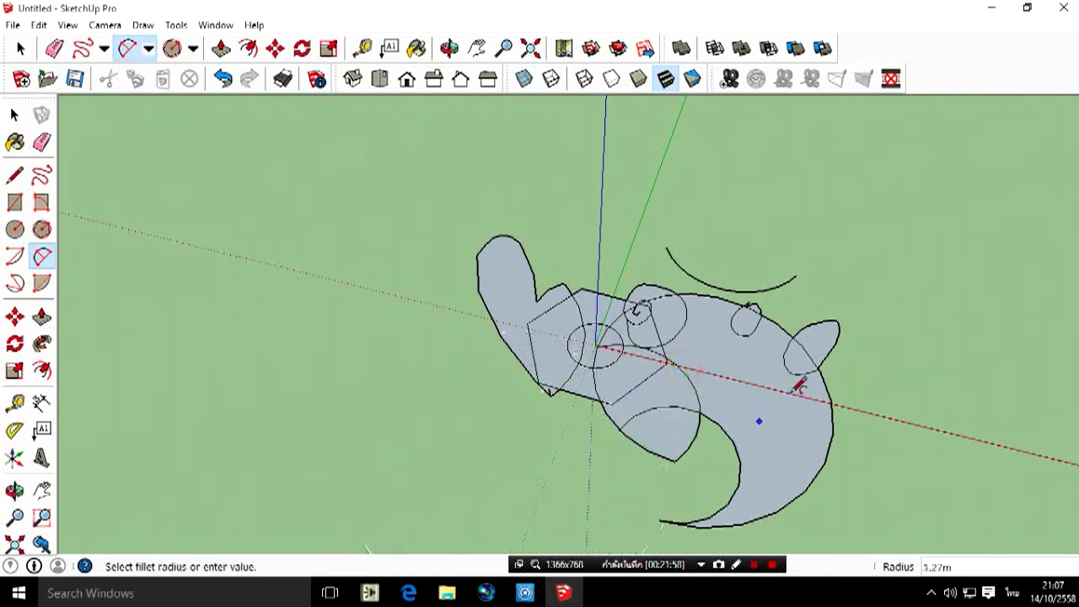
Undo the earlier sketch shapes repeatedly until the model is empty.
click(225, 81)
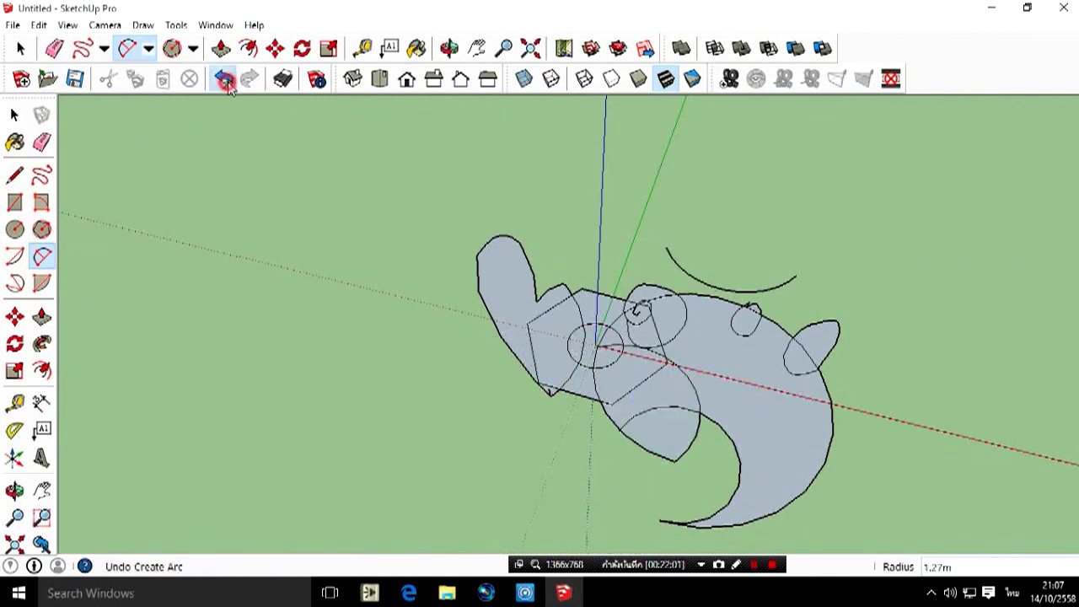
click(225, 81)
click(224, 81)
click(225, 81)
click(225, 81)
click(225, 81)
click(224, 81)
click(224, 81)
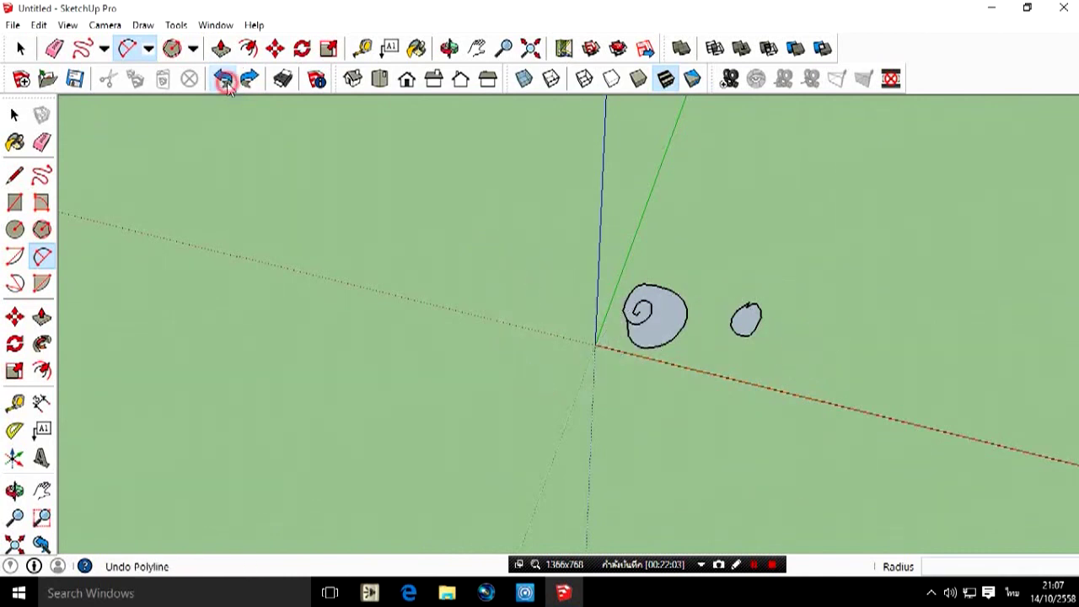
click(225, 81)
click(224, 81)
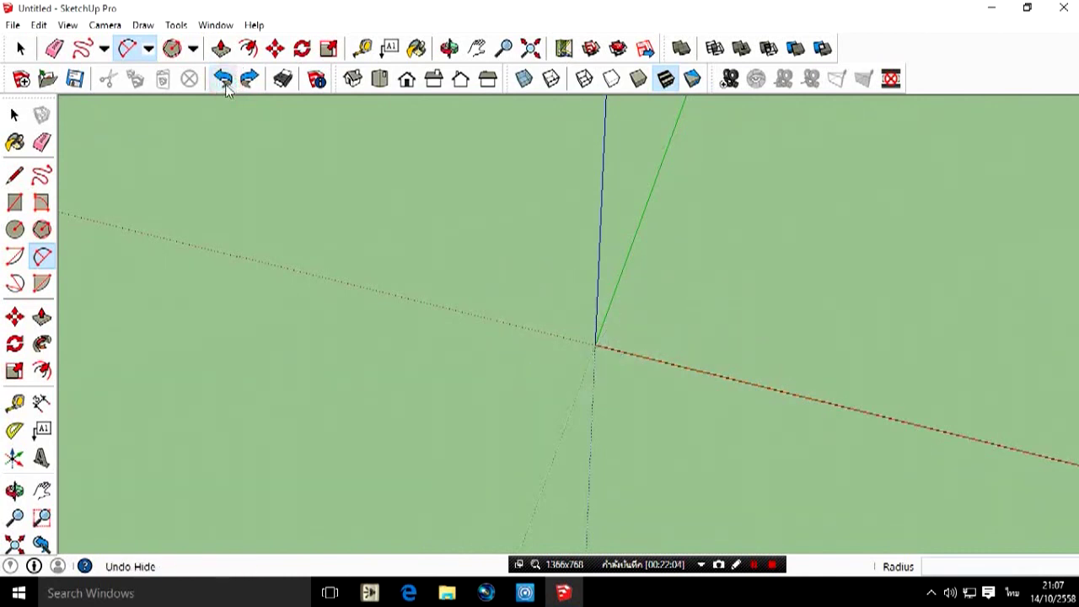
Draw a 3.51m square rectangle on the ground starting at the origin.
click(15, 203)
click(597, 341)
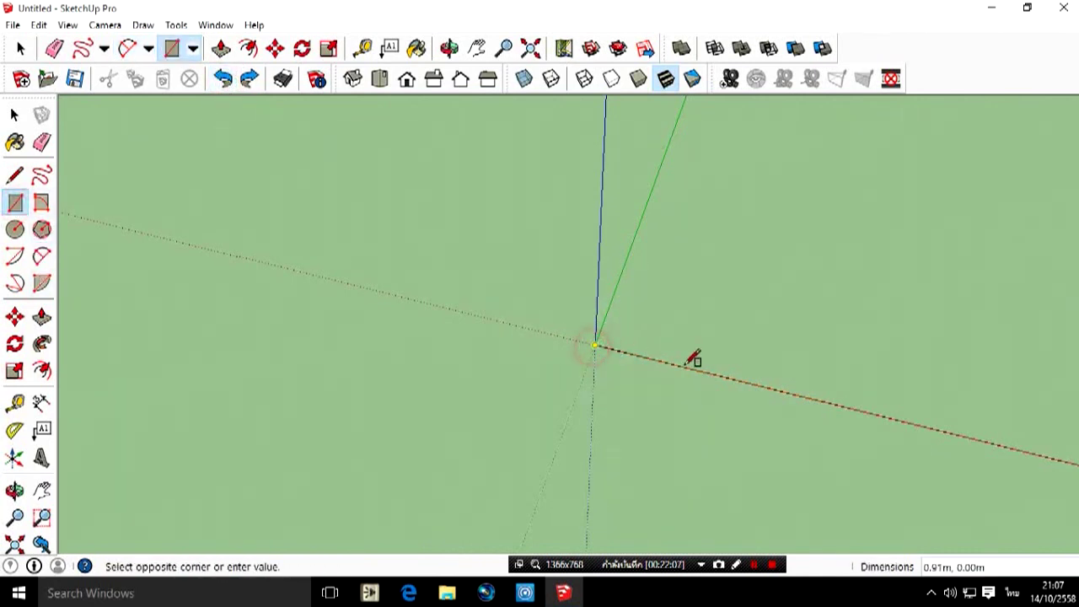
click(821, 250)
scroll(855, 321, up, 2)
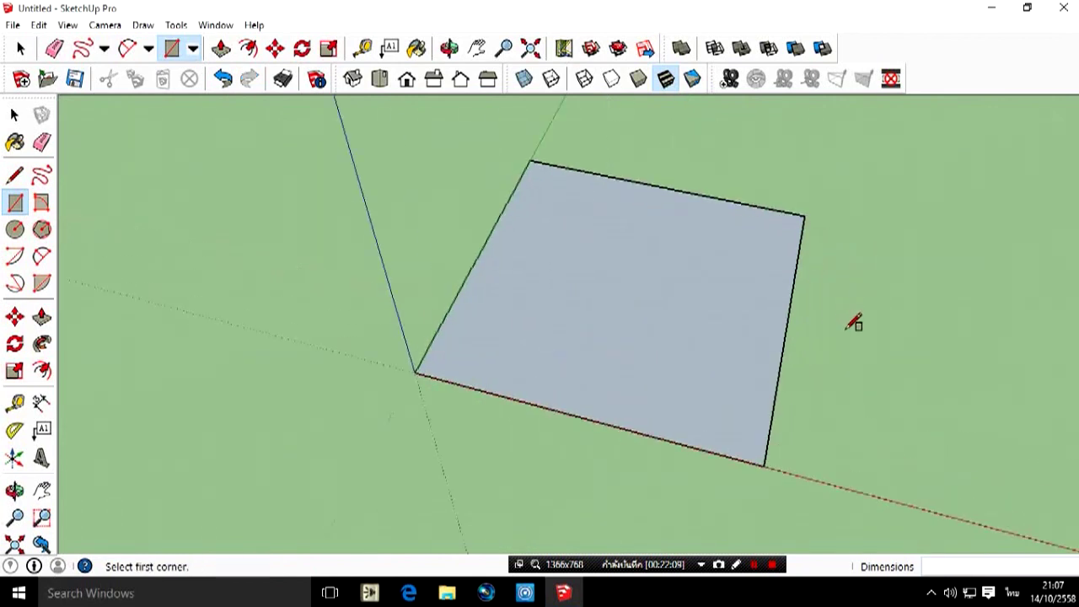
scroll(481, 385, up, 2)
scroll(344, 397, up, 2)
scroll(292, 267, up, 1)
scroll(332, 391, up, 2)
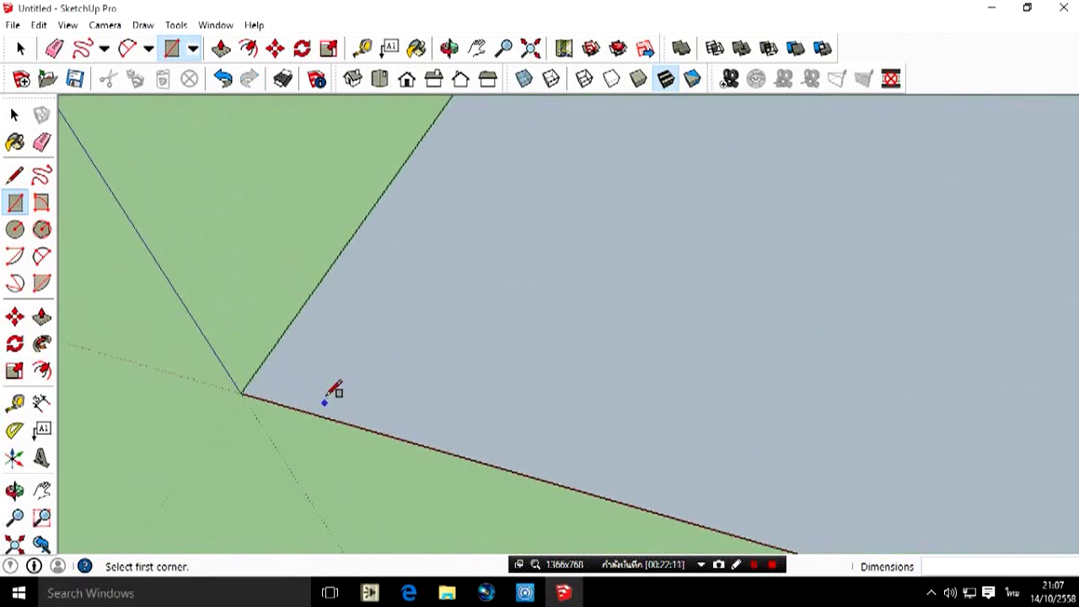
scroll(312, 308, up, 2)
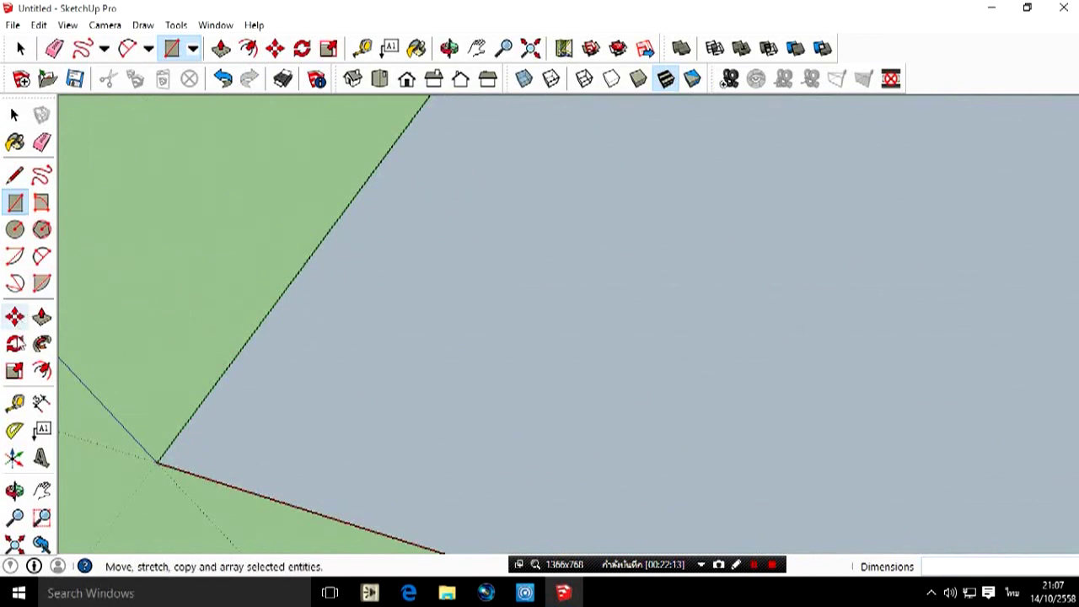
Place Tape Measure guide points on the upper and lower edges near the origin corner.
click(15, 403)
click(158, 462)
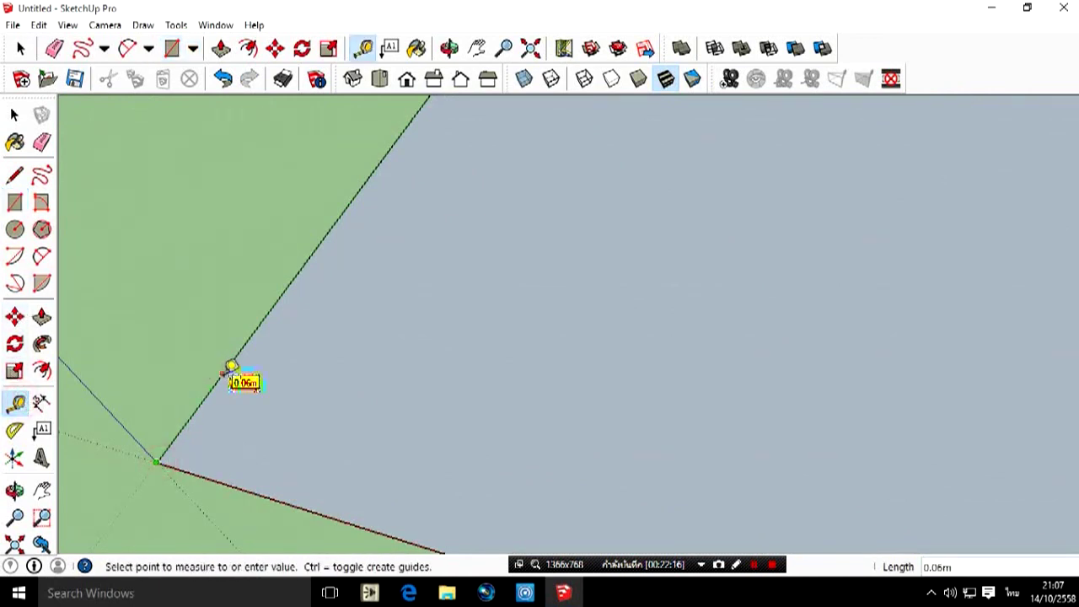
click(225, 373)
click(158, 462)
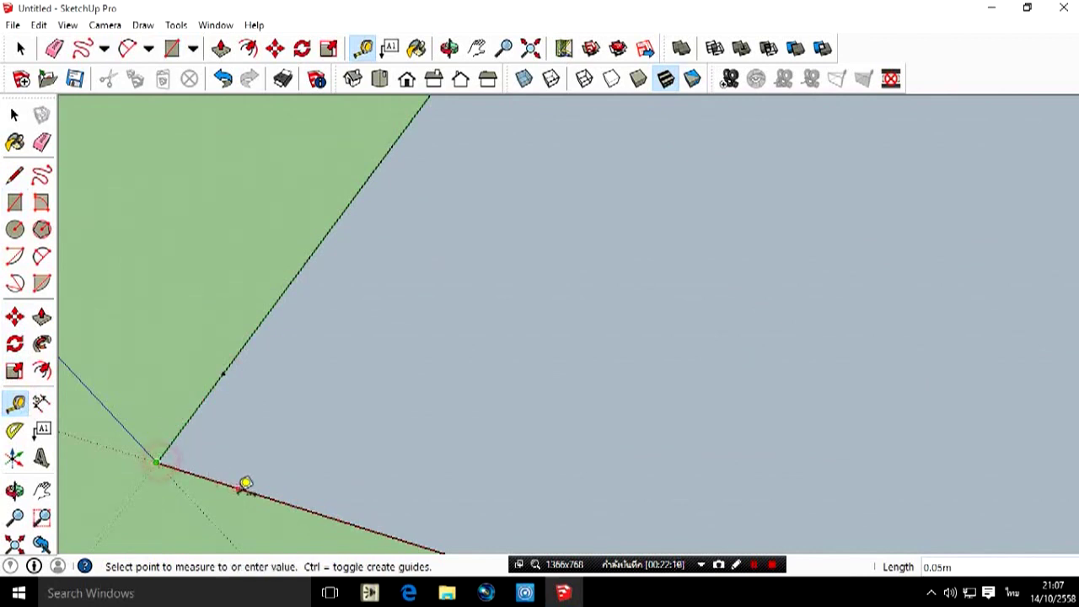
click(253, 493)
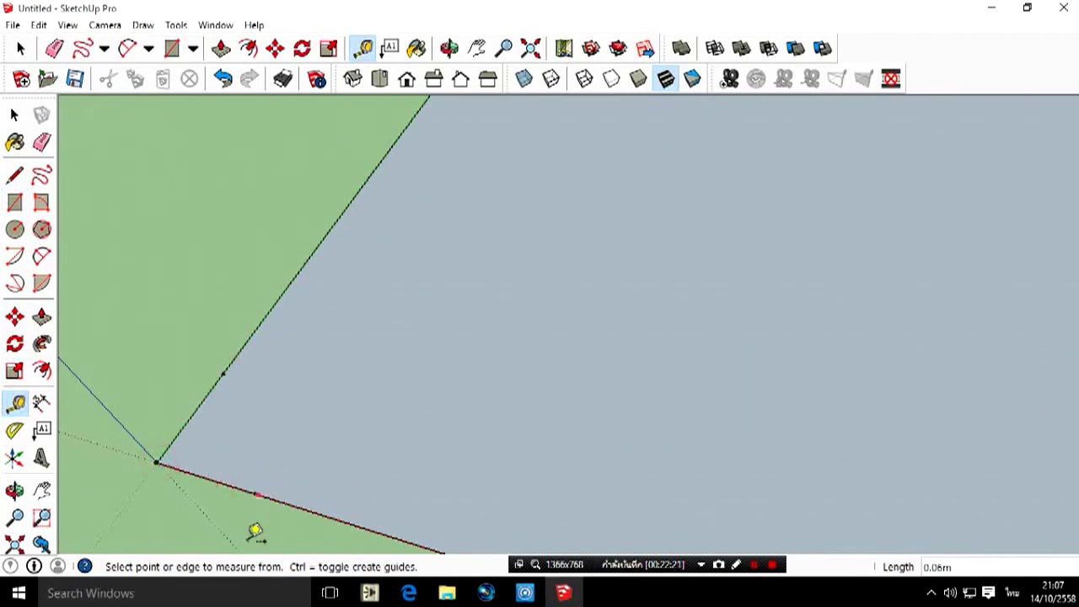
scroll(269, 498, up, 2)
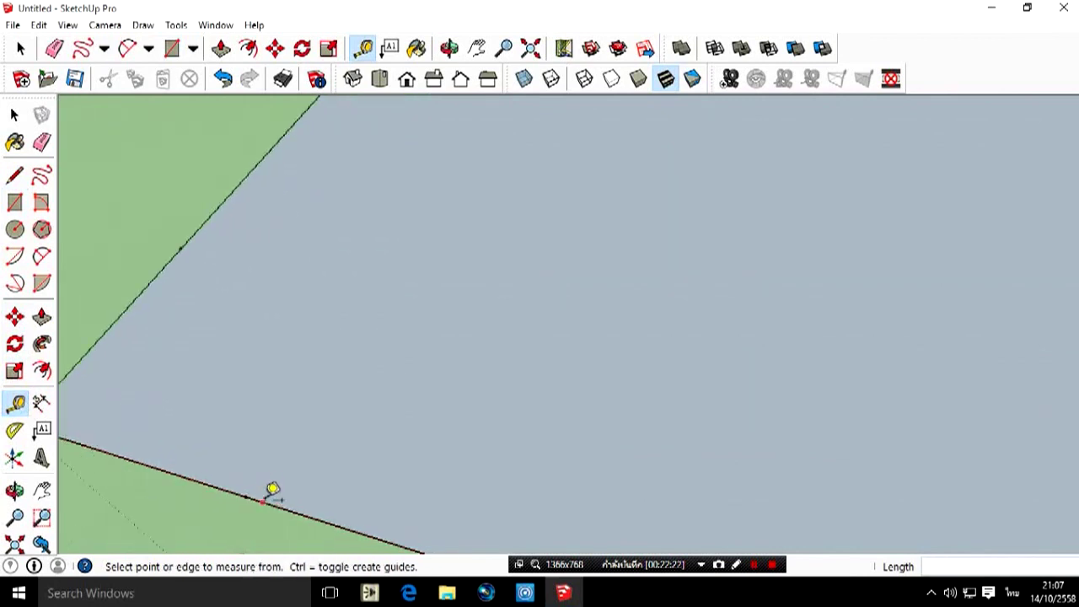
scroll(248, 489, up, 1)
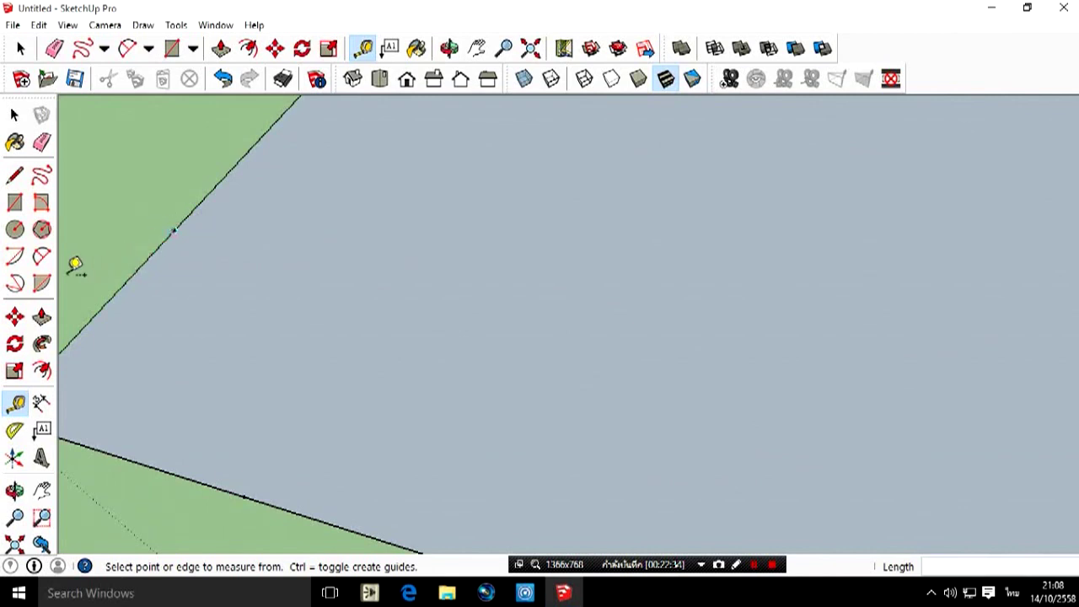
click(42, 256)
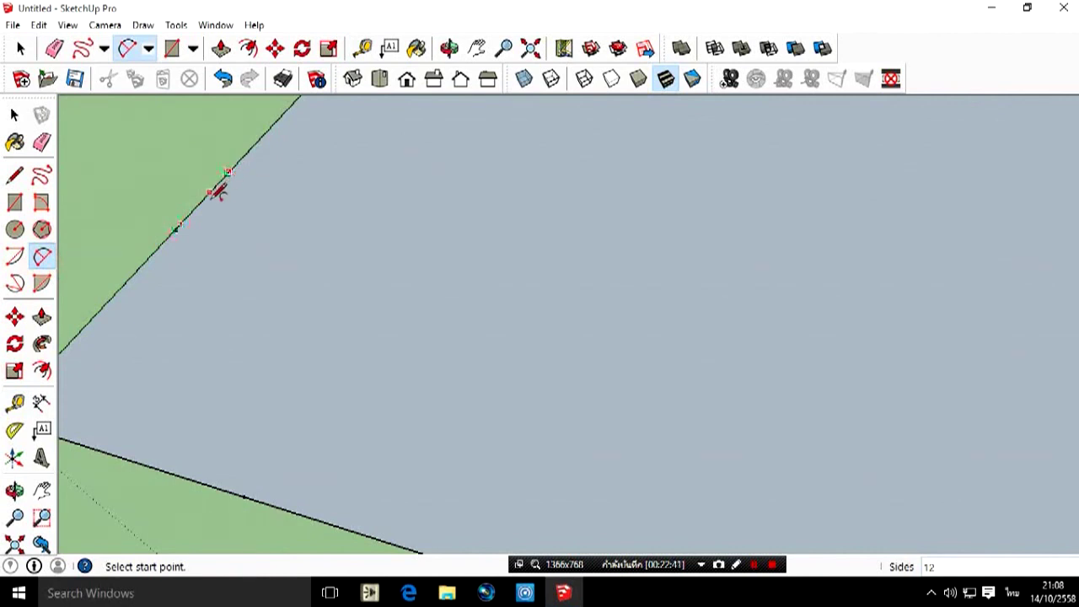
Draw a two-point arc from the upper-edge guide to the lower-edge guide, bulging to round the corner.
click(173, 230)
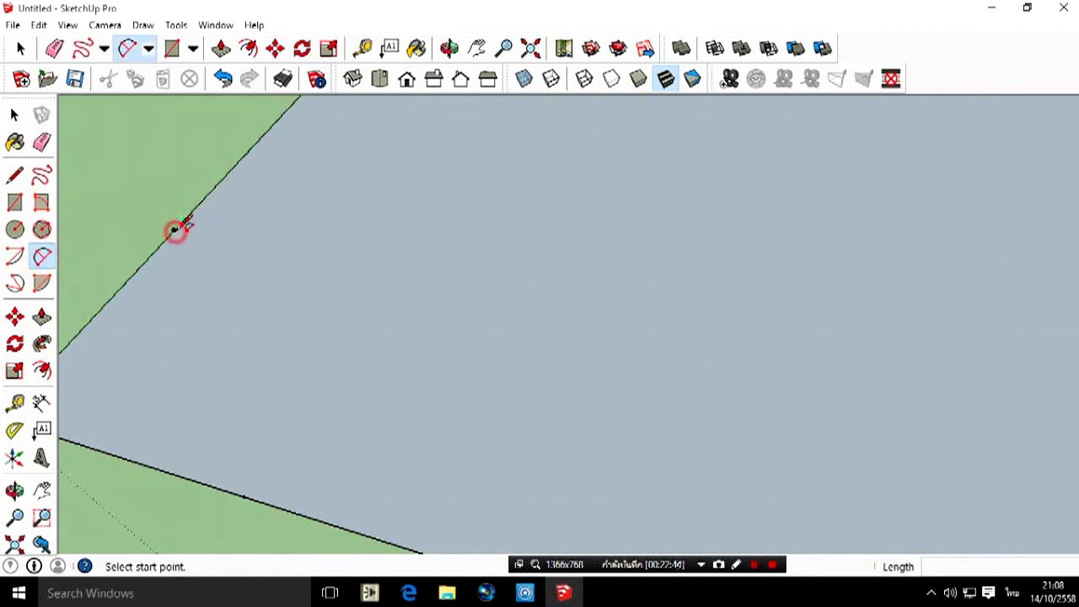
click(244, 496)
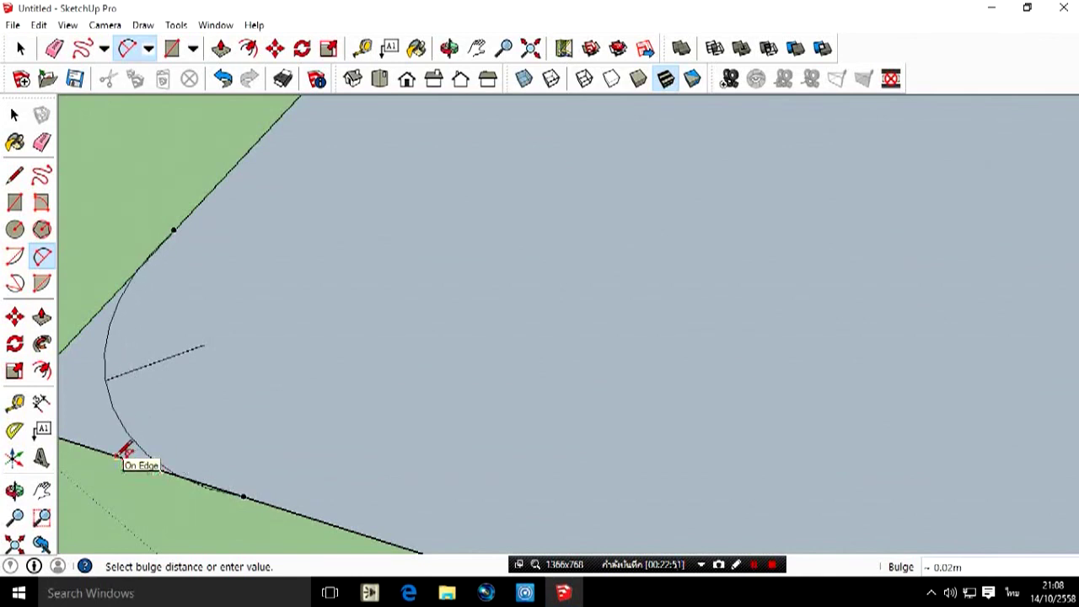
scroll(138, 456, up, 2)
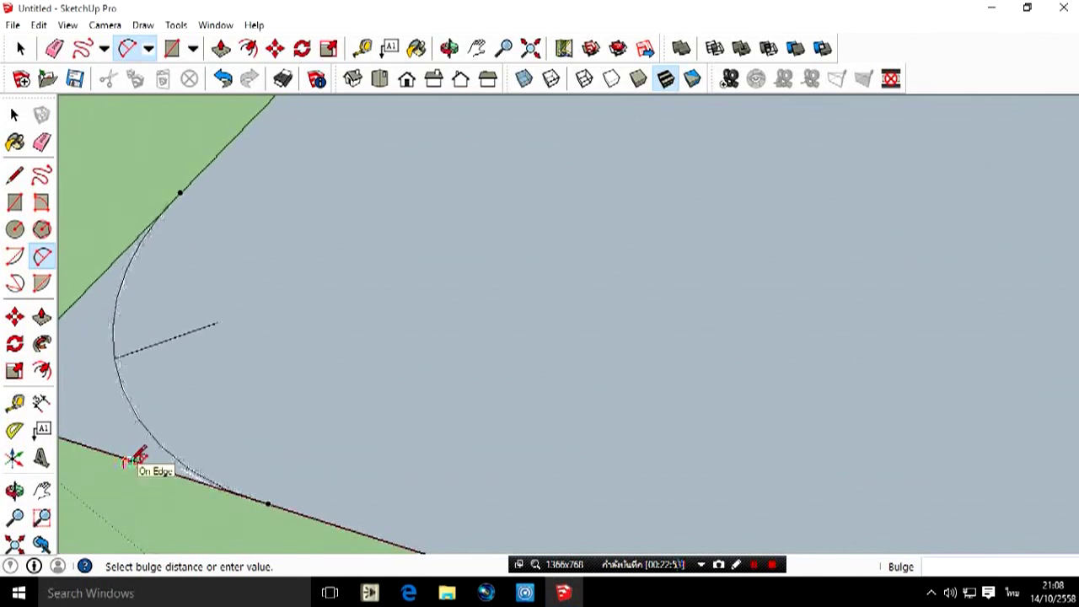
scroll(135, 457, up, 1)
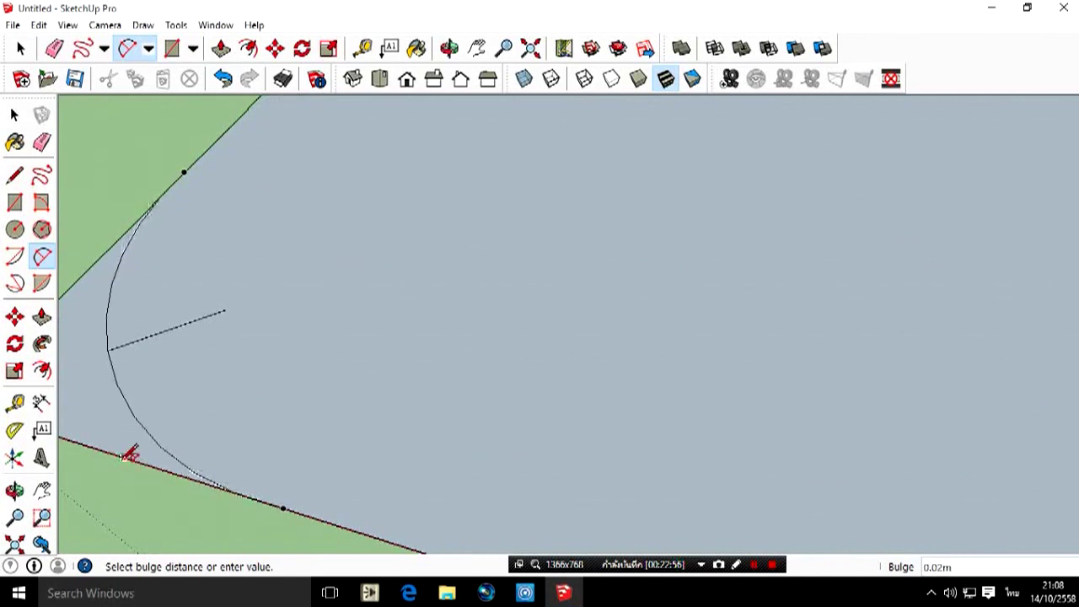
click(118, 455)
scroll(337, 349, down, 2)
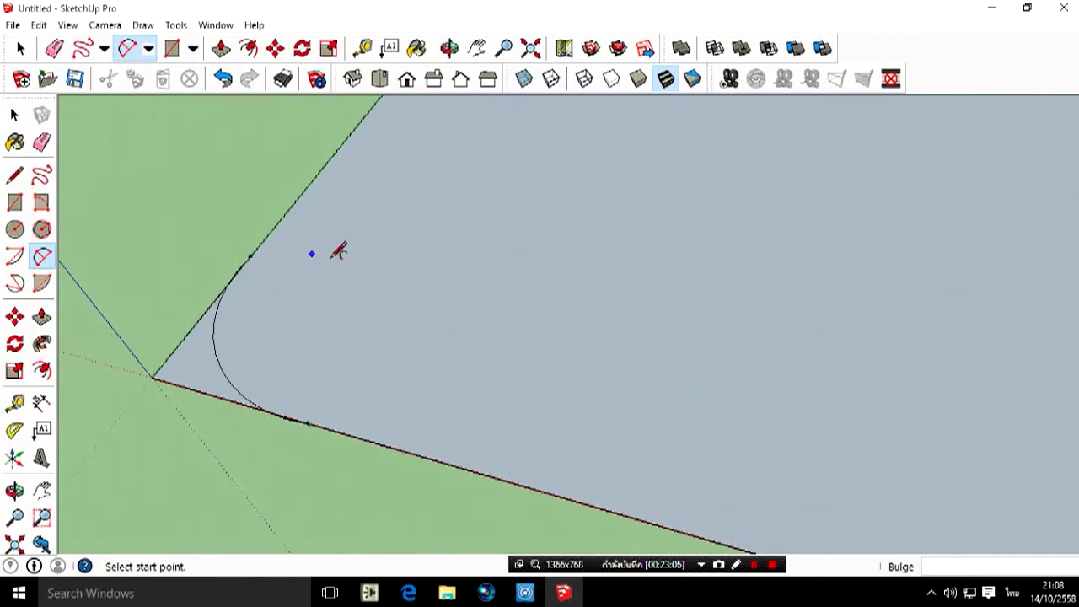
scroll(340, 251, down, 1)
scroll(380, 214, down, 1)
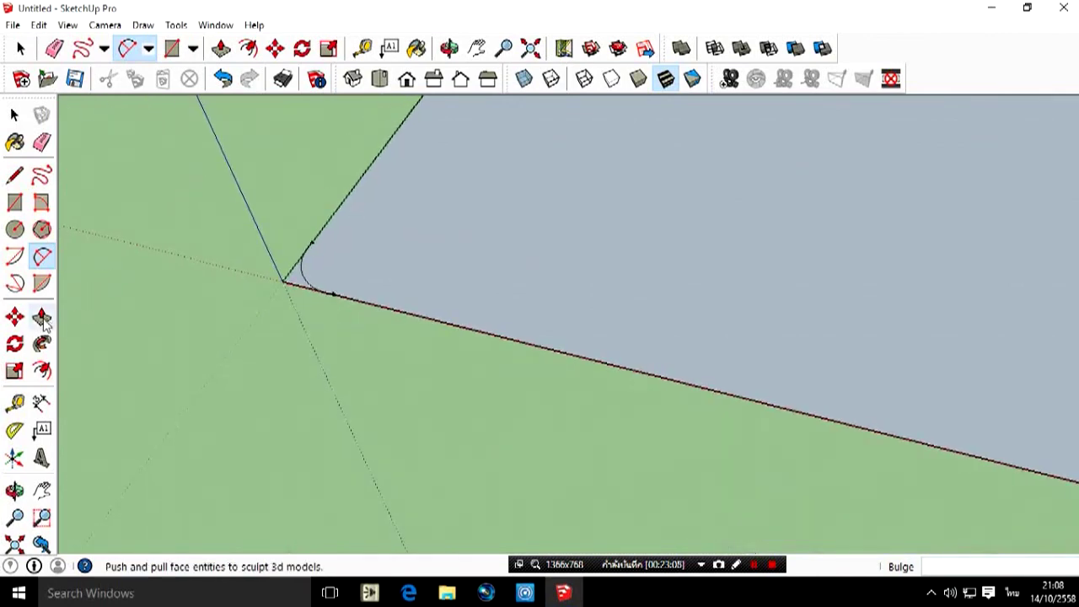
Move the face and then its lower edge, which distorts the rectangle.
click(15, 316)
scroll(495, 232, up, 1)
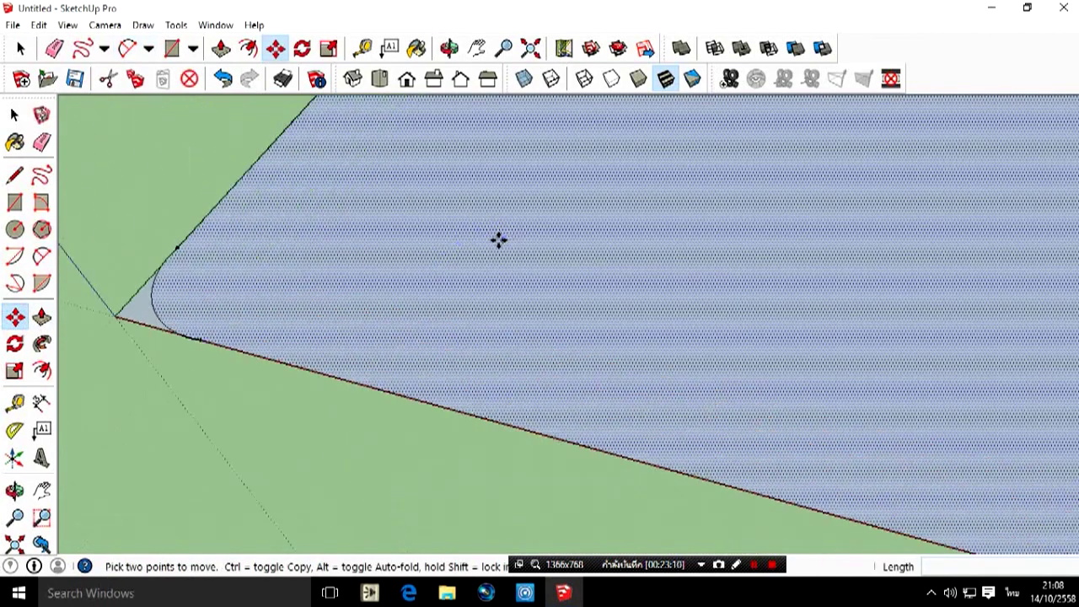
scroll(439, 232, down, 1)
scroll(363, 224, down, 1)
click(588, 189)
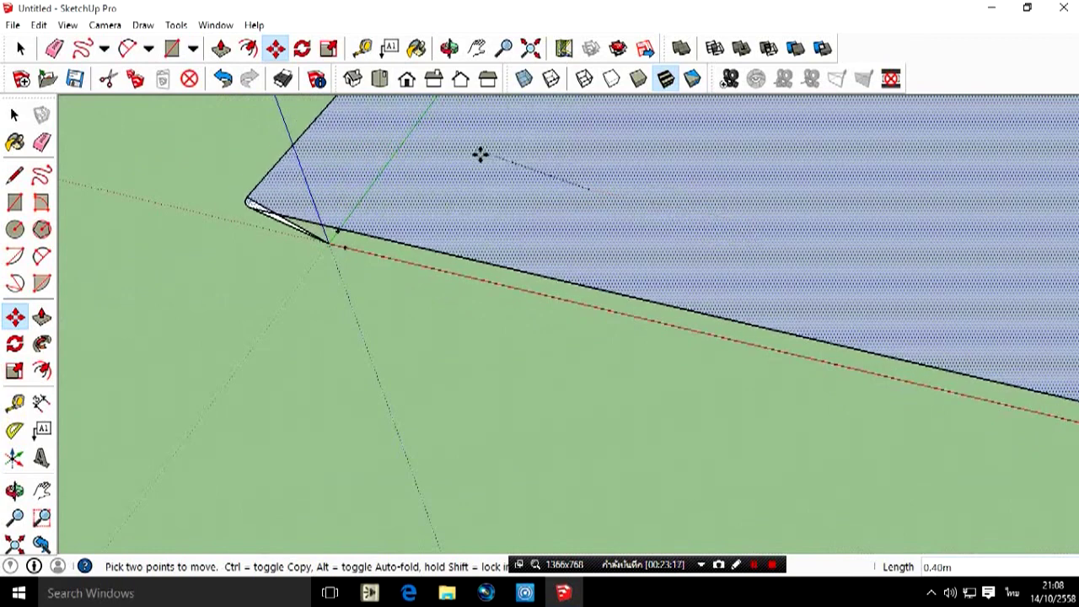
click(456, 151)
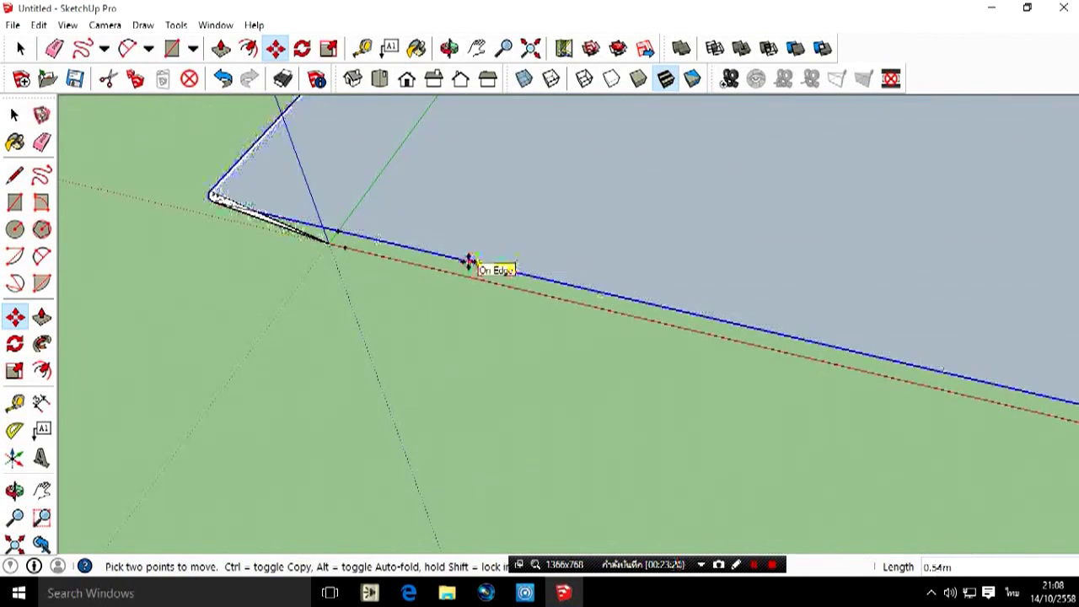
click(468, 261)
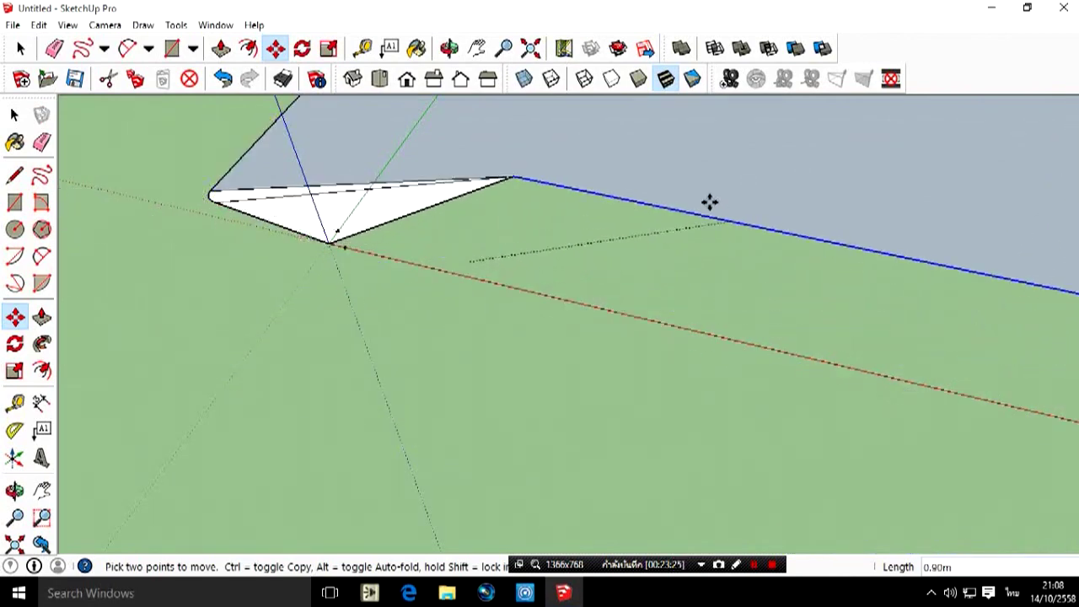
click(649, 163)
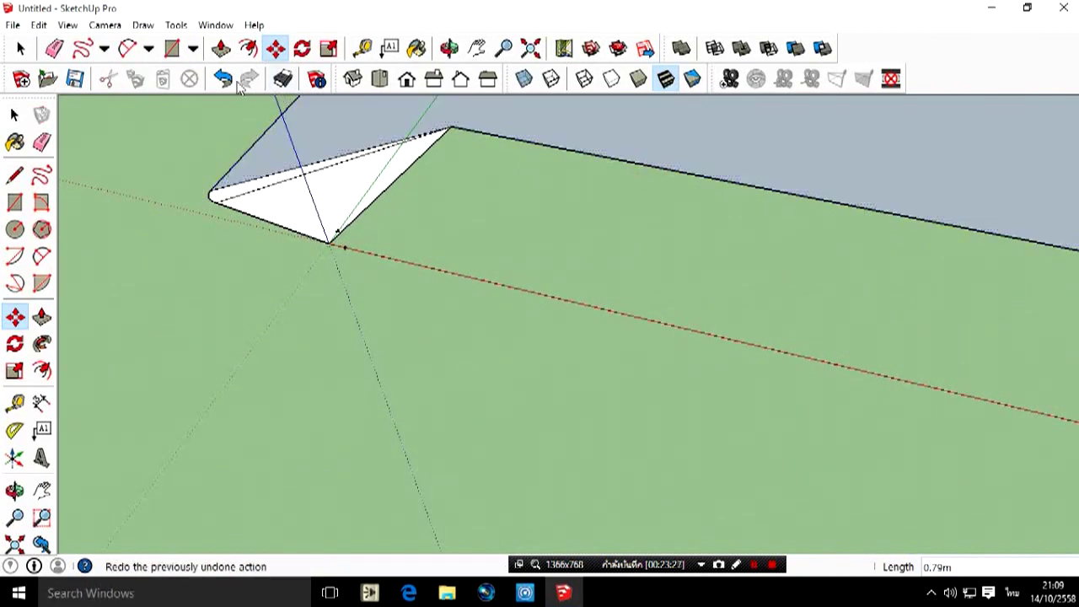
Undo back to a plain square rectangle, then select it and shift it along the red axis.
click(226, 80)
click(228, 82)
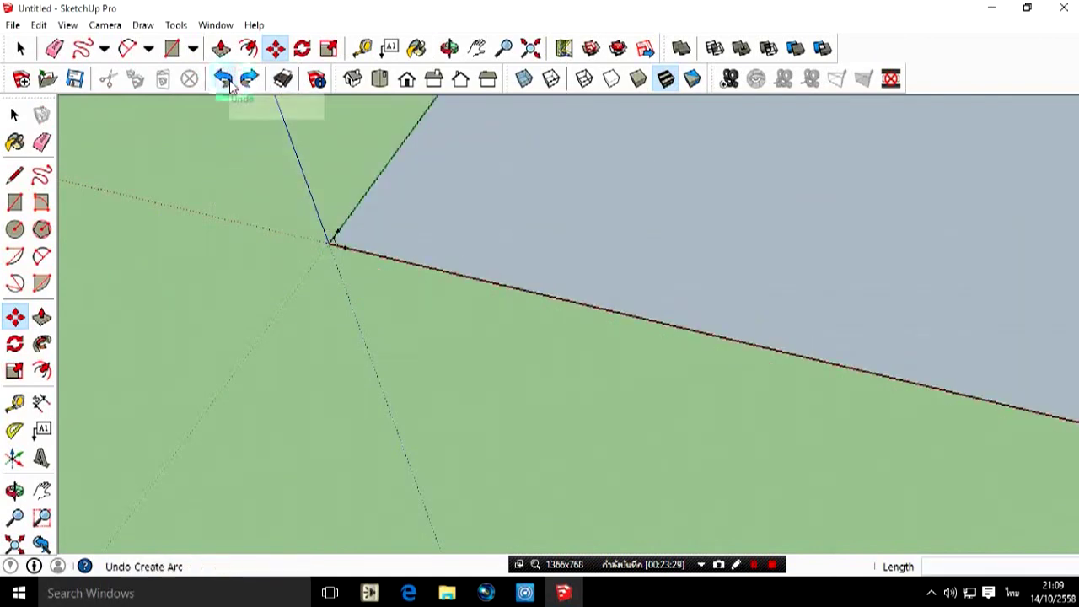
scroll(282, 361, down, 3)
scroll(391, 216, down, 3)
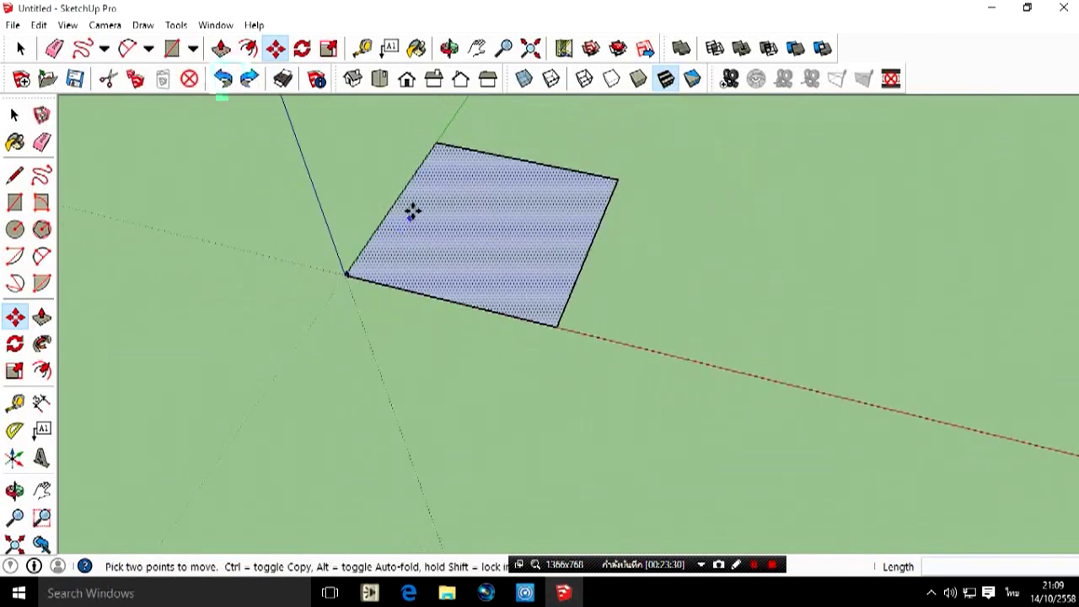
click(20, 51)
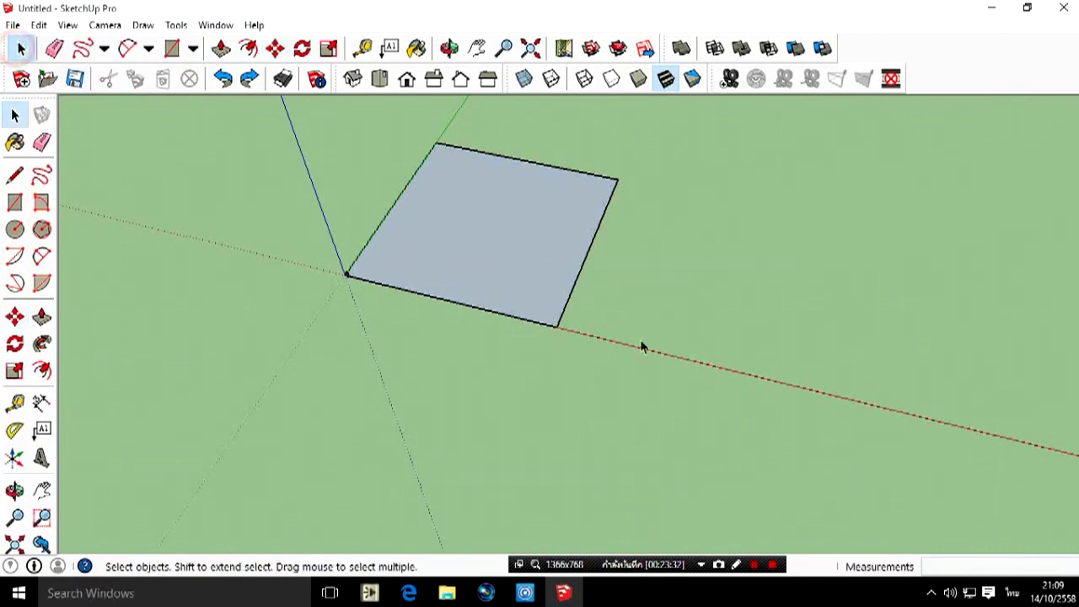
scroll(683, 354, down, 2)
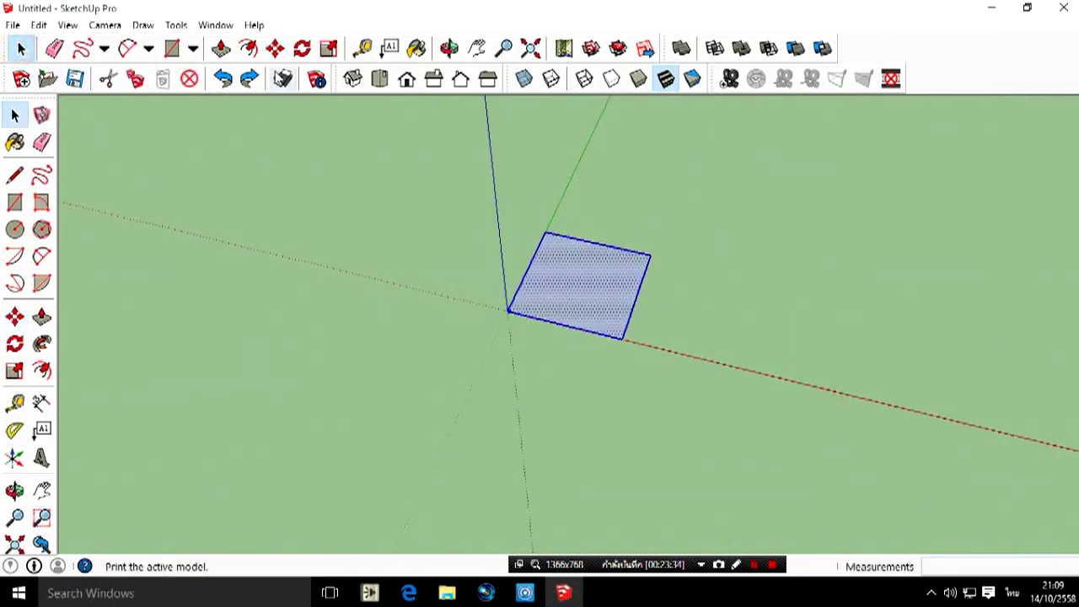
click(274, 48)
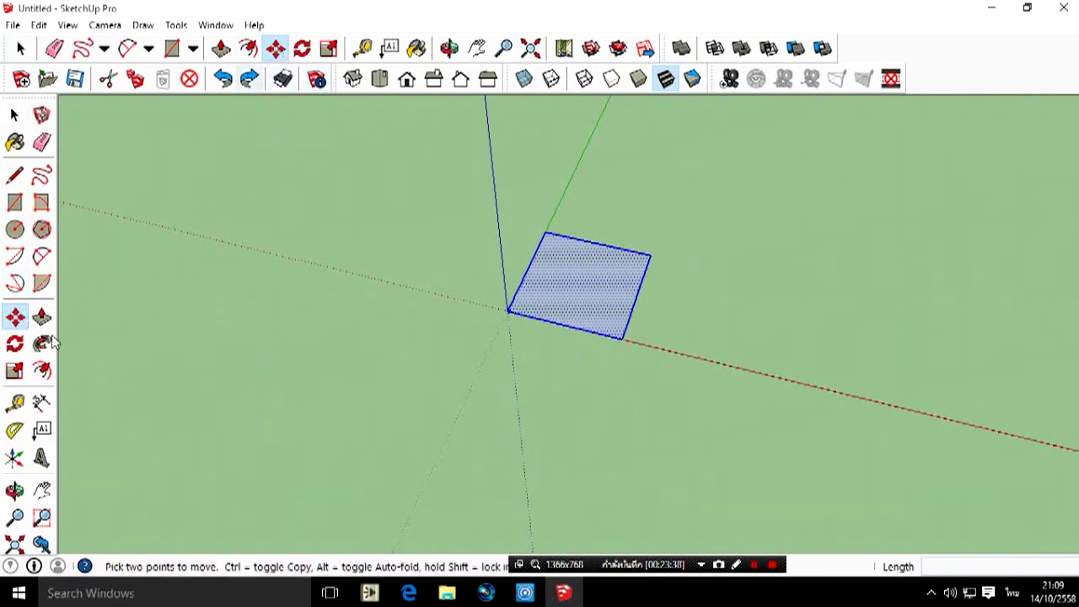
click(548, 310)
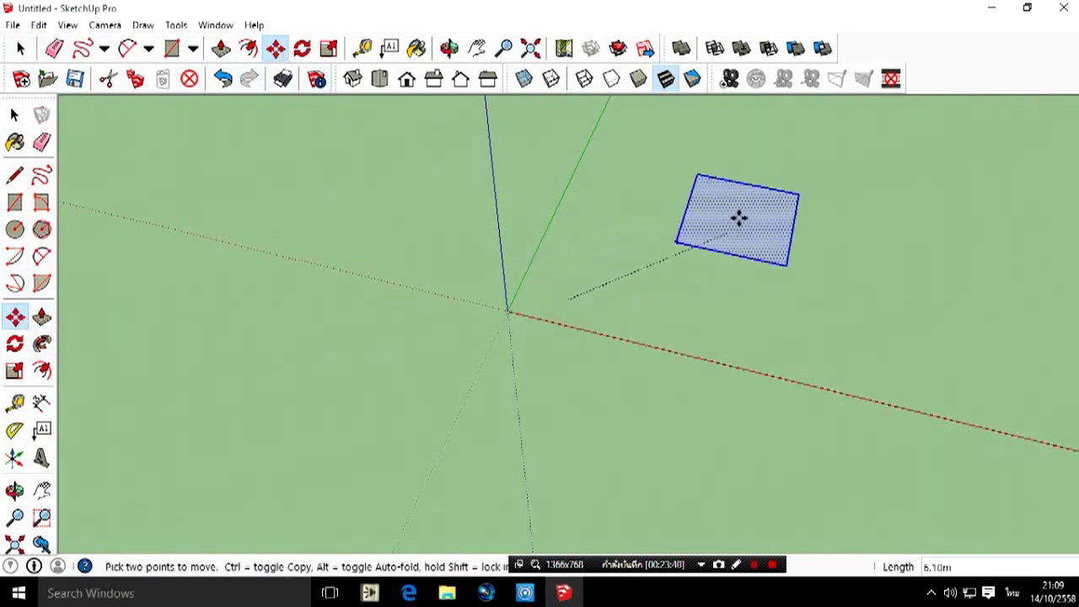
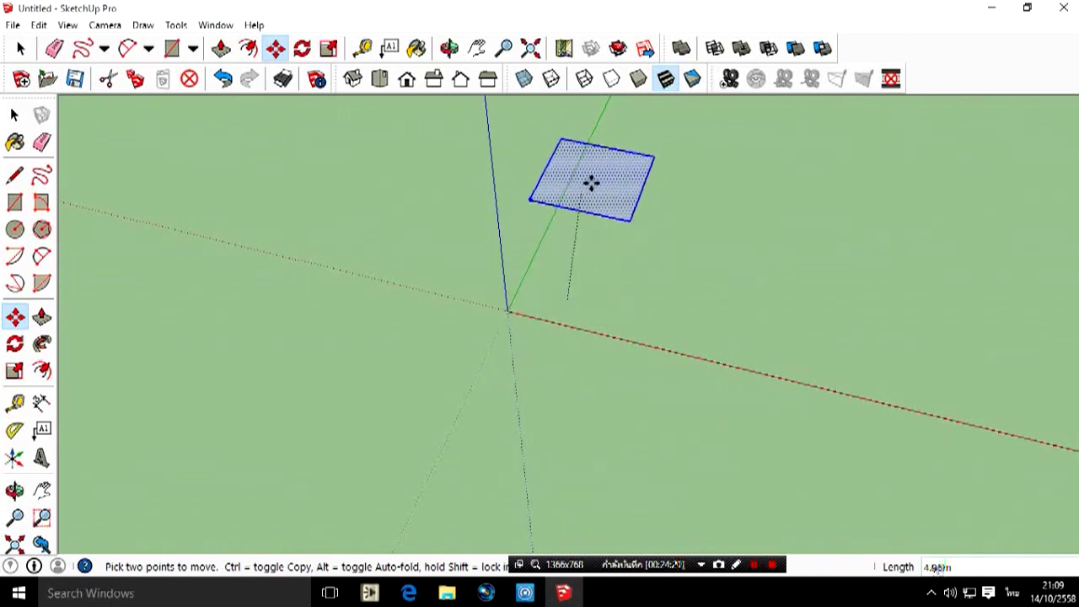
Place the moved face, undo four times until it disappears, then redo once.
click(609, 214)
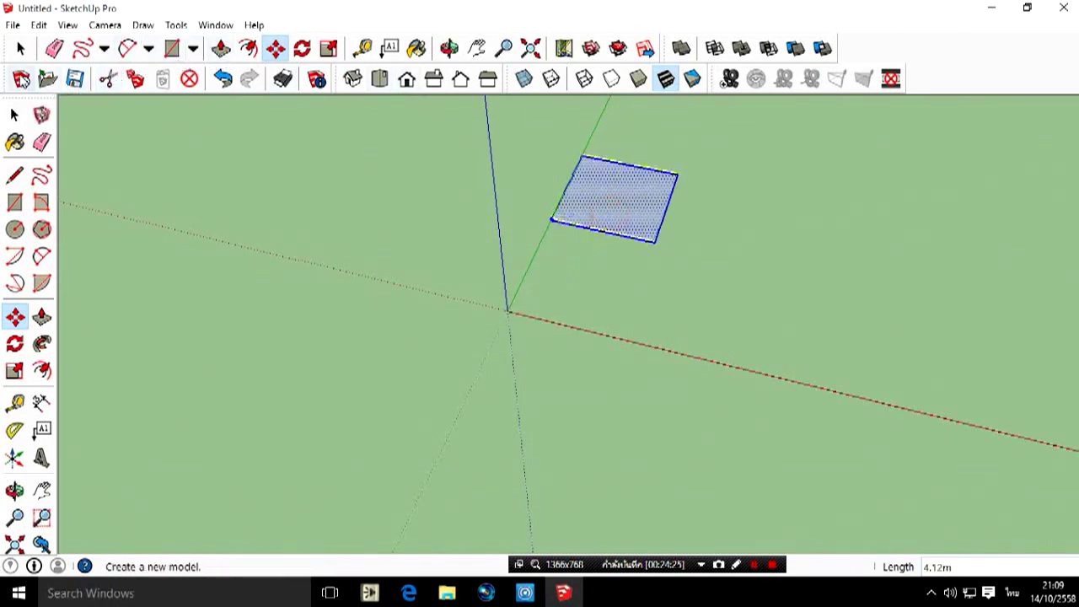
click(21, 49)
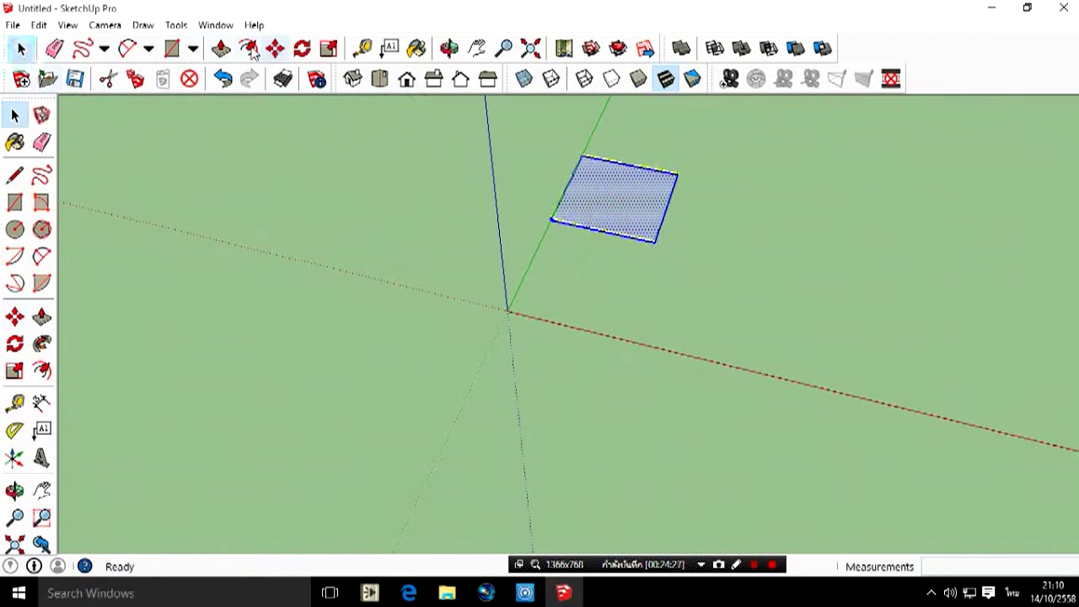
click(222, 80)
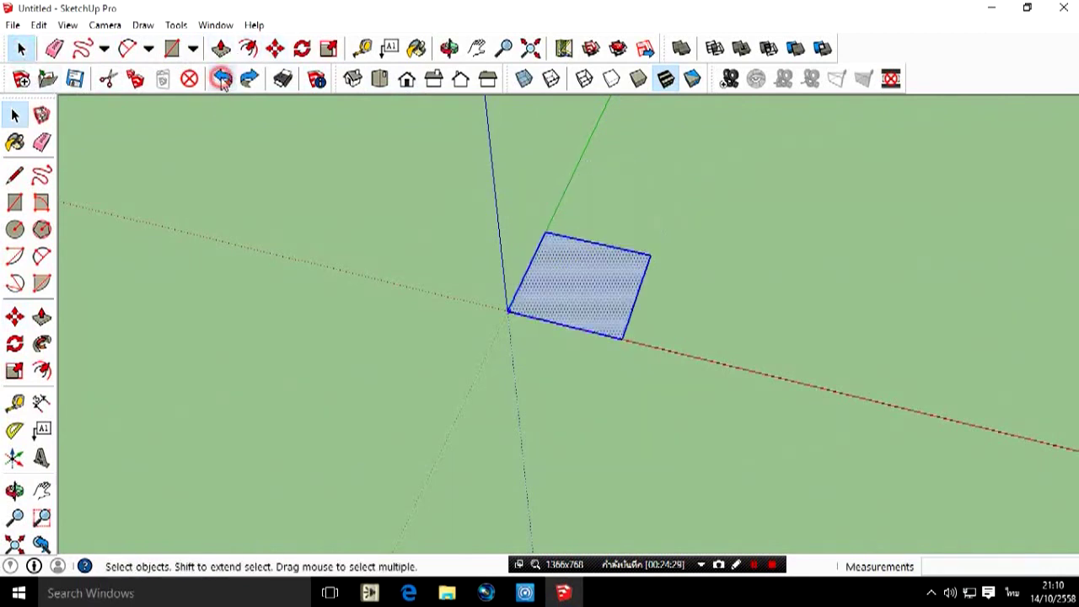
click(224, 79)
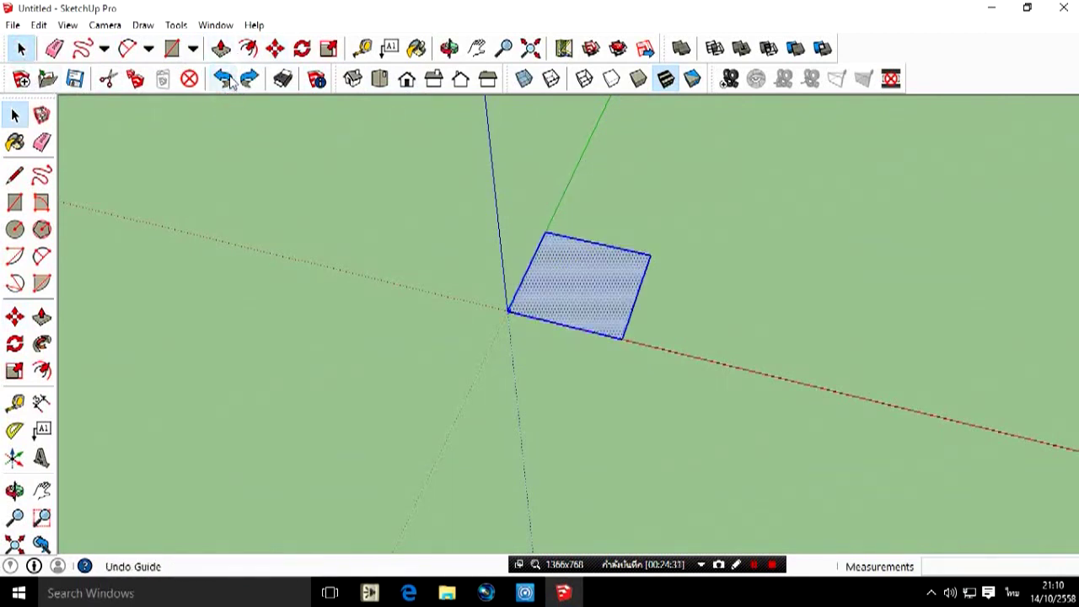
click(223, 79)
click(224, 80)
click(249, 80)
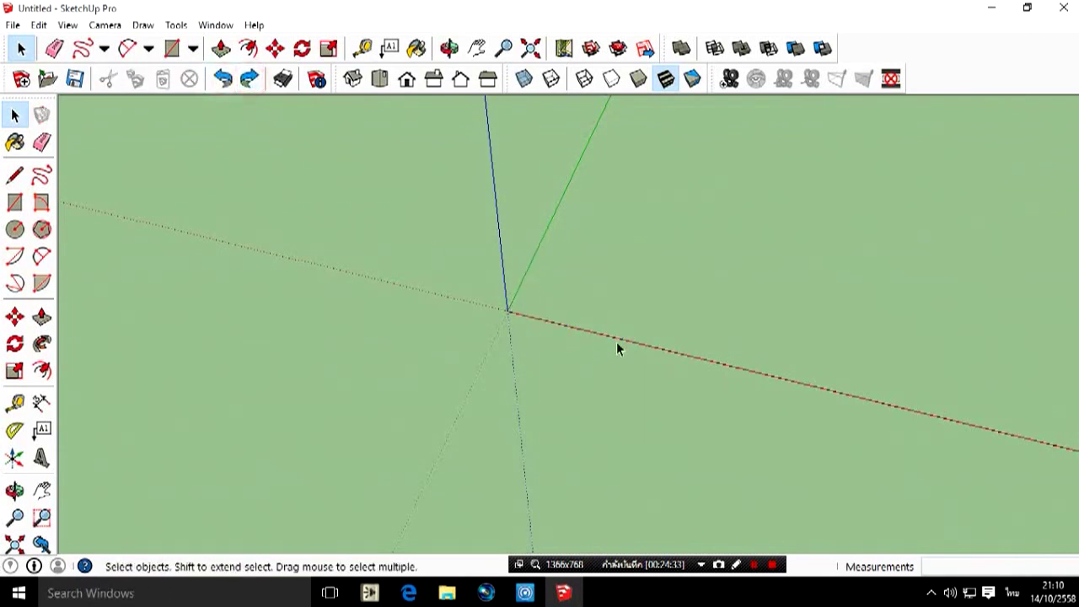
Zoom in on the empty ground around the origin, ready to draw a rectangle.
scroll(616, 342, up, 3)
scroll(420, 232, up, 3)
scroll(475, 284, up, 2)
scroll(245, 274, up, 1)
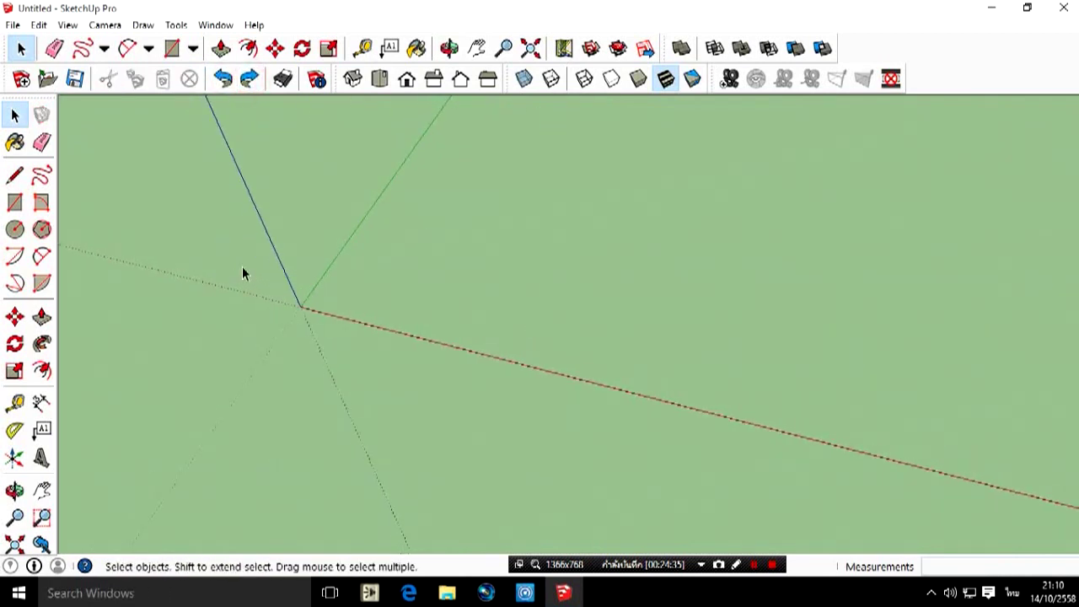
scroll(256, 257, up, 1)
scroll(269, 250, up, 1)
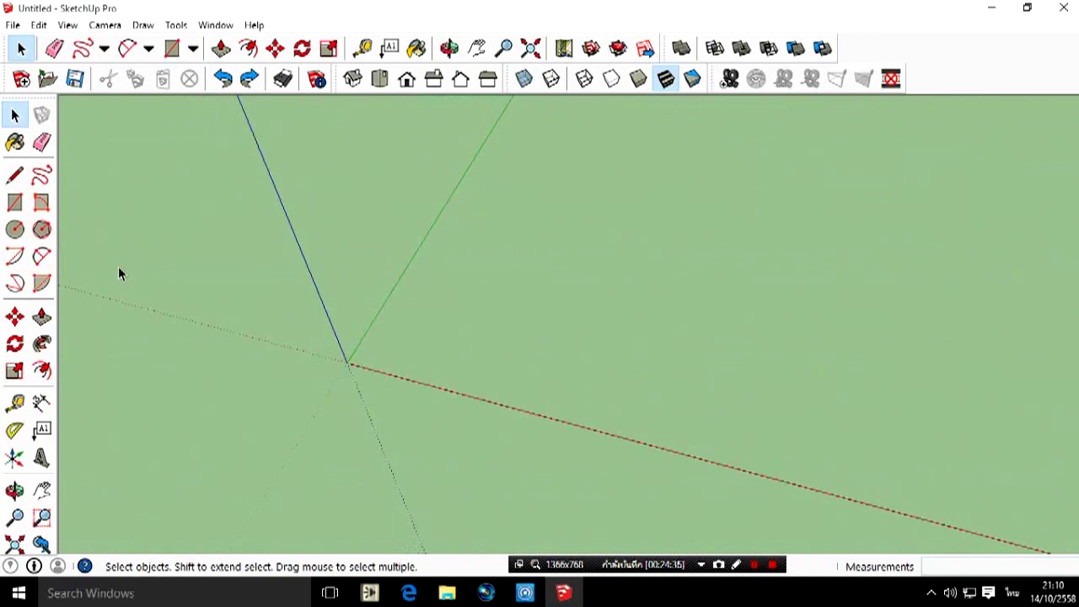
click(14, 203)
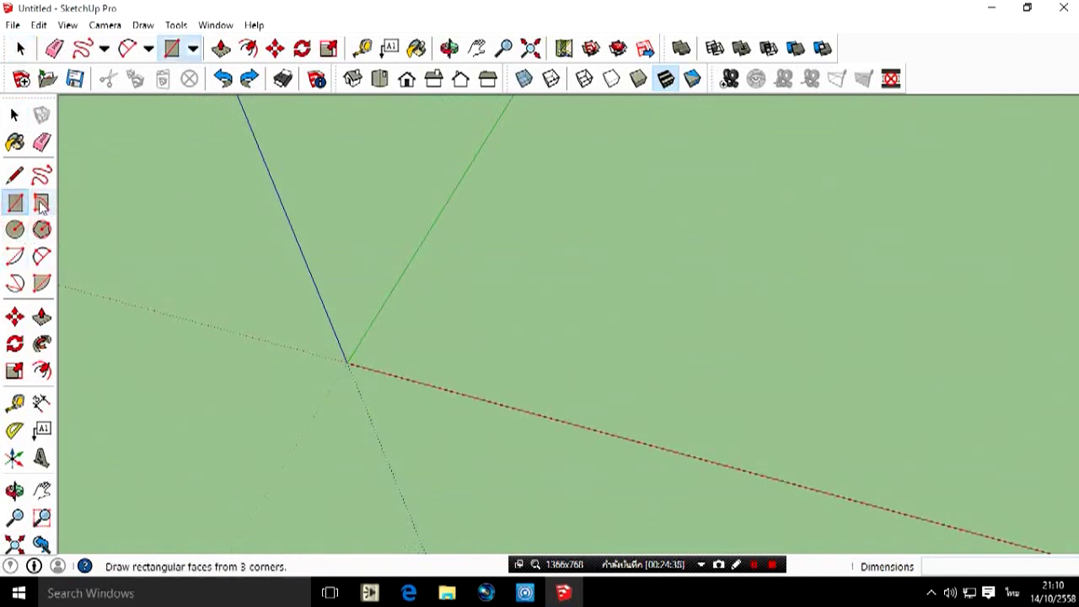
Draw a rectangle on the ground from the axes origin to a diagonal opposite corner.
click(348, 363)
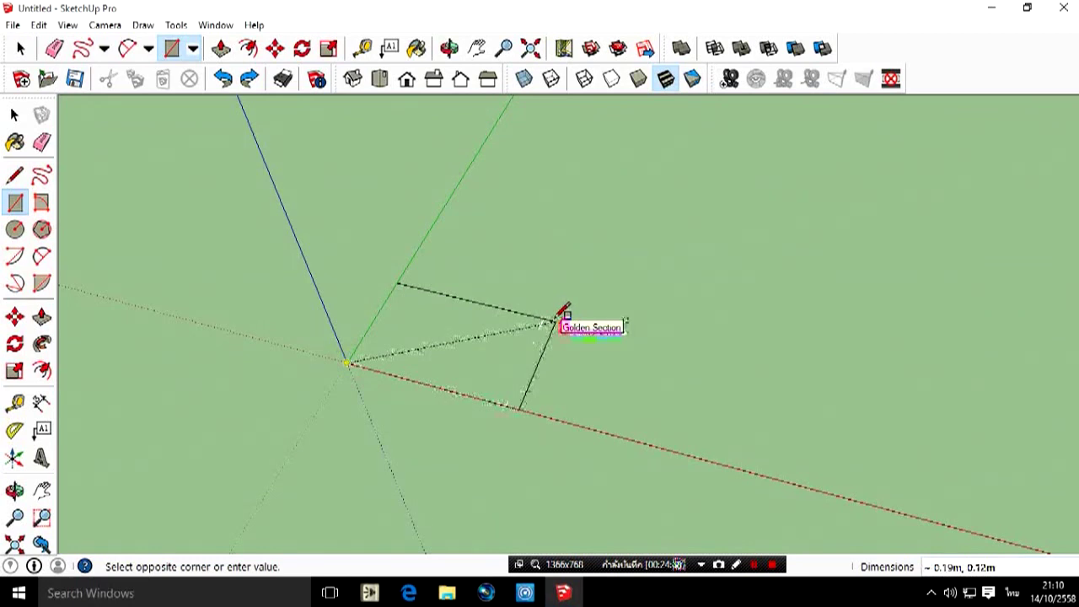
click(556, 321)
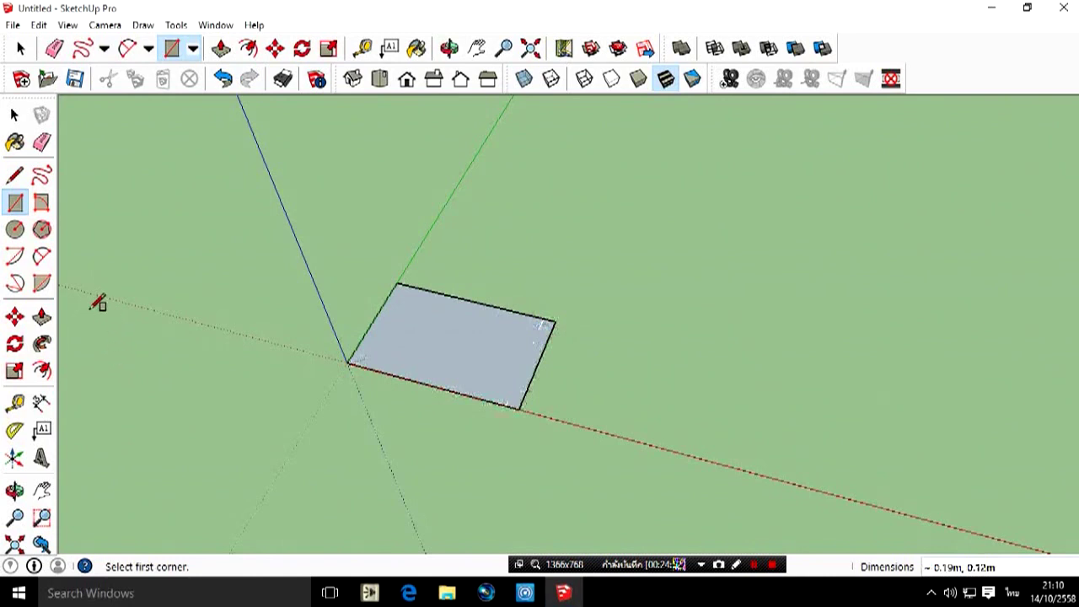
click(42, 317)
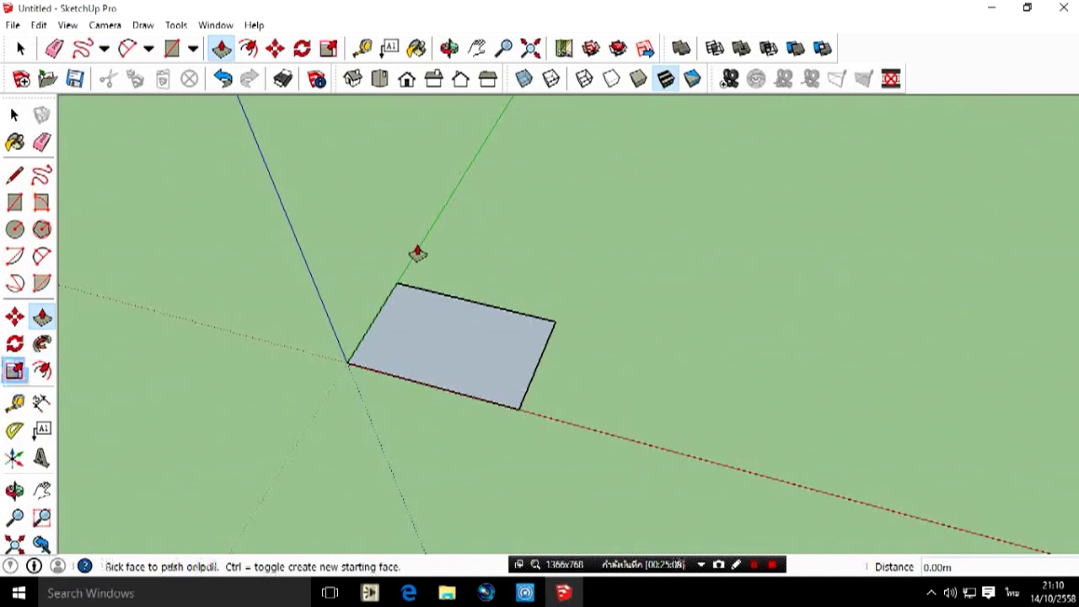
Orbit to tilt the view over the rectangle and zoom in slightly.
click(14, 490)
mouse_move(291, 423)
mouse_down()
mouse_move(255, 306)
mouse_move(202, 321)
mouse_move(132, 309)
mouse_up()
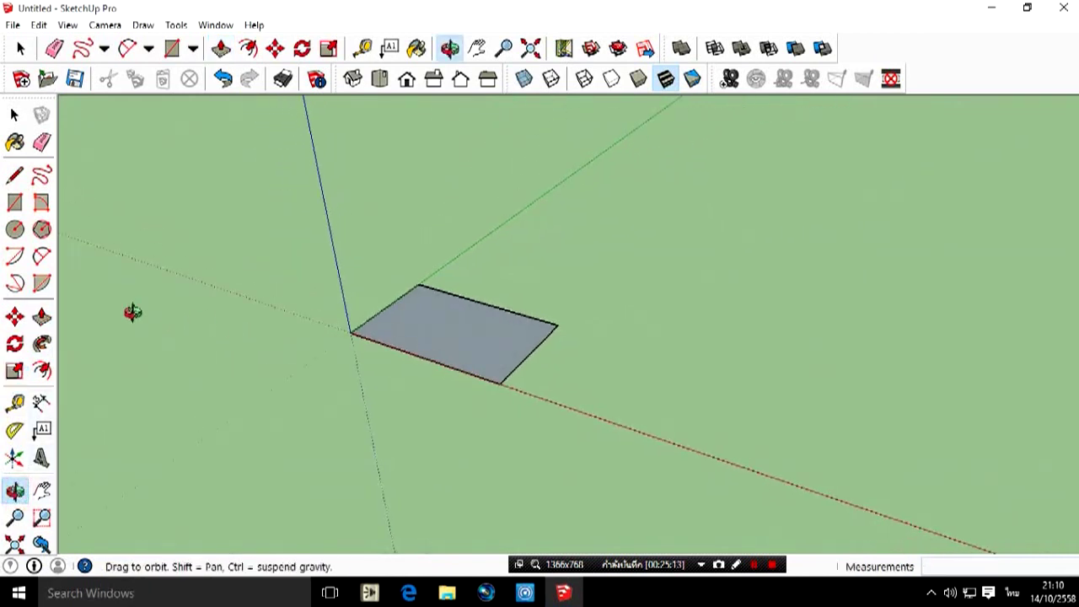
click(42, 316)
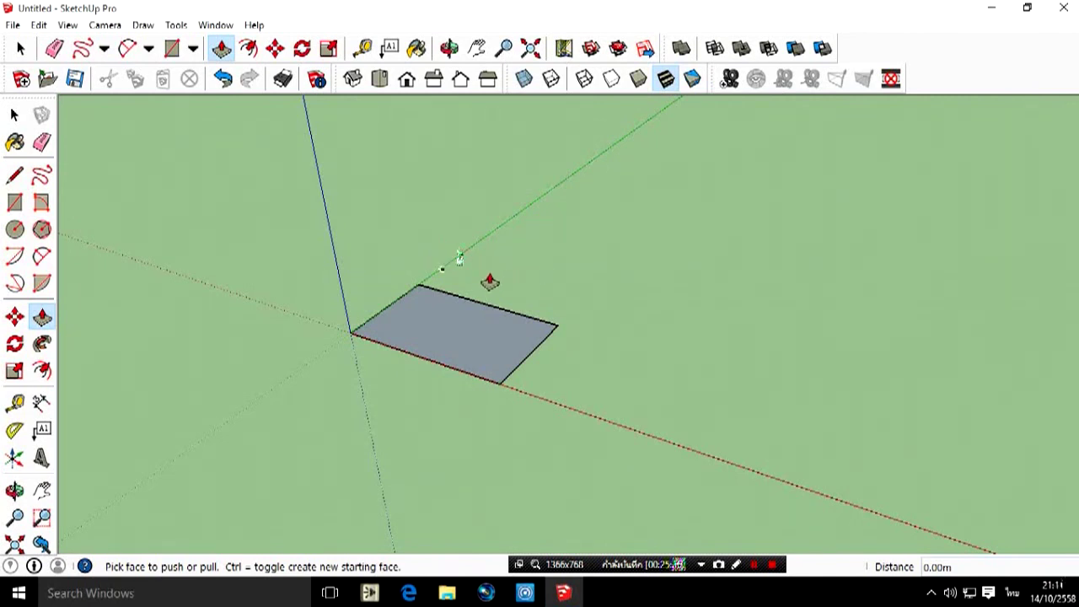
scroll(481, 290, up, 1)
scroll(470, 309, up, 1)
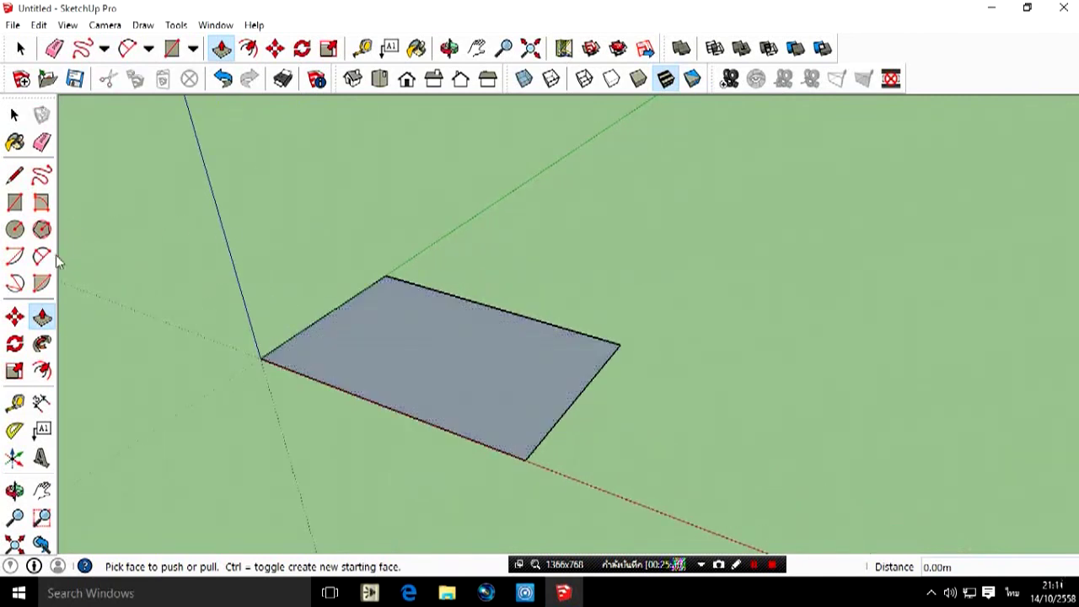
click(14, 316)
click(42, 318)
Adjust the zoom in and out until the rectangular face fills much of the view.
scroll(456, 390, up, 2)
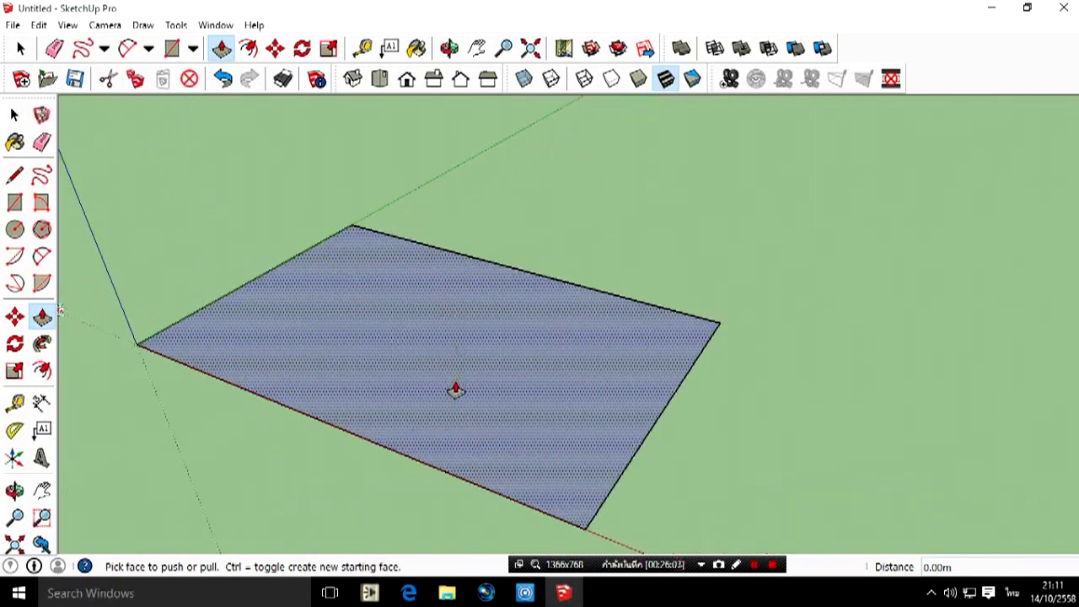
scroll(455, 391, up, 1)
scroll(454, 389, down, 3)
scroll(454, 389, up, 2)
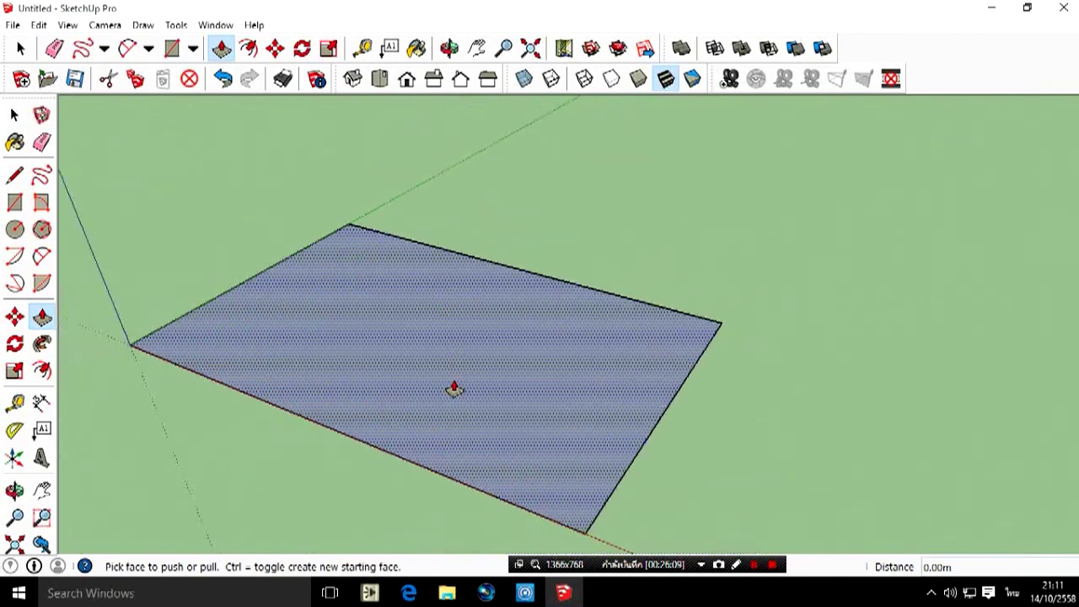
scroll(454, 389, down, 2)
scroll(456, 384, down, 2)
scroll(455, 381, up, 2)
scroll(455, 381, down, 2)
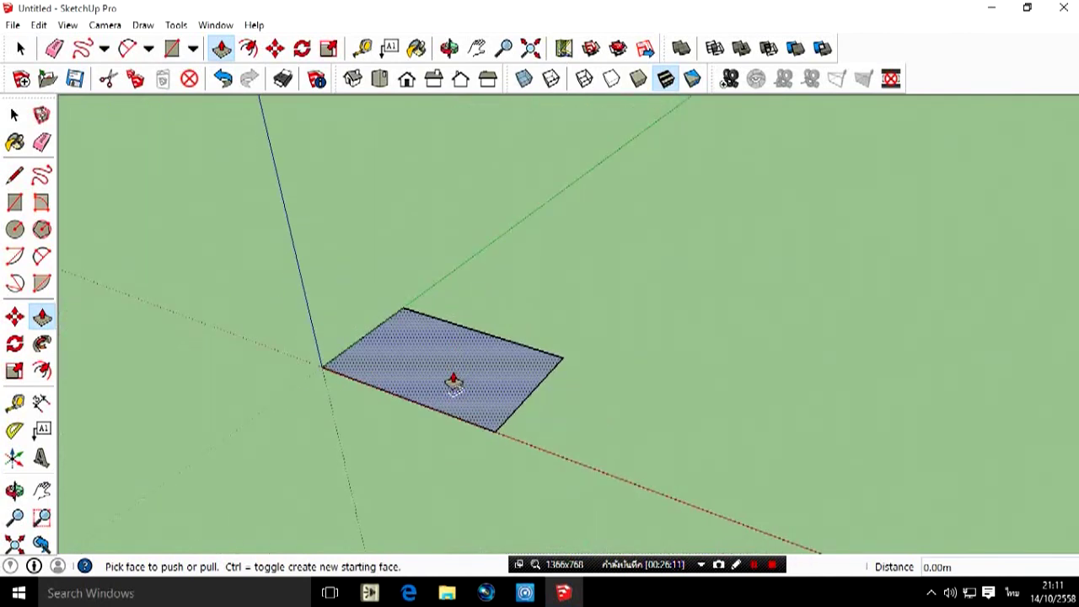
scroll(455, 381, up, 3)
scroll(454, 384, up, 3)
scroll(454, 383, down, 3)
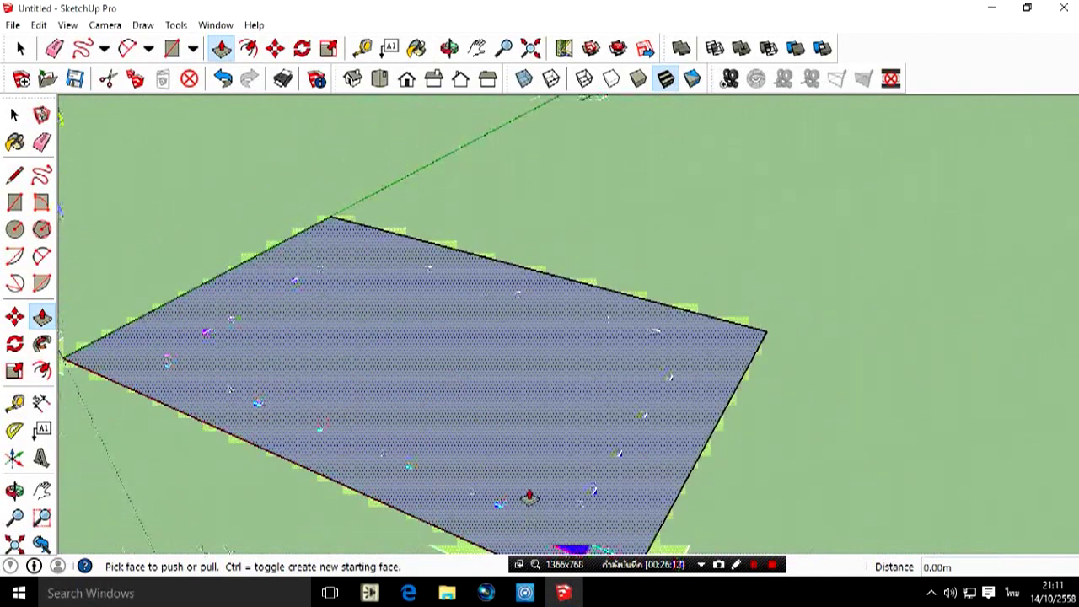
scroll(487, 430, up, 3)
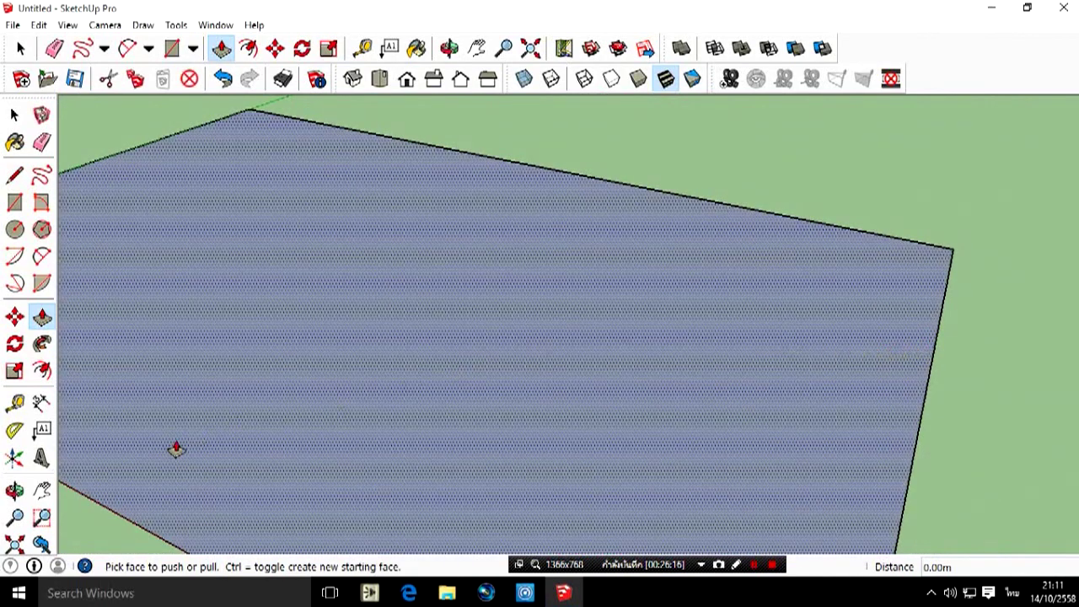
scroll(387, 388, down, 2)
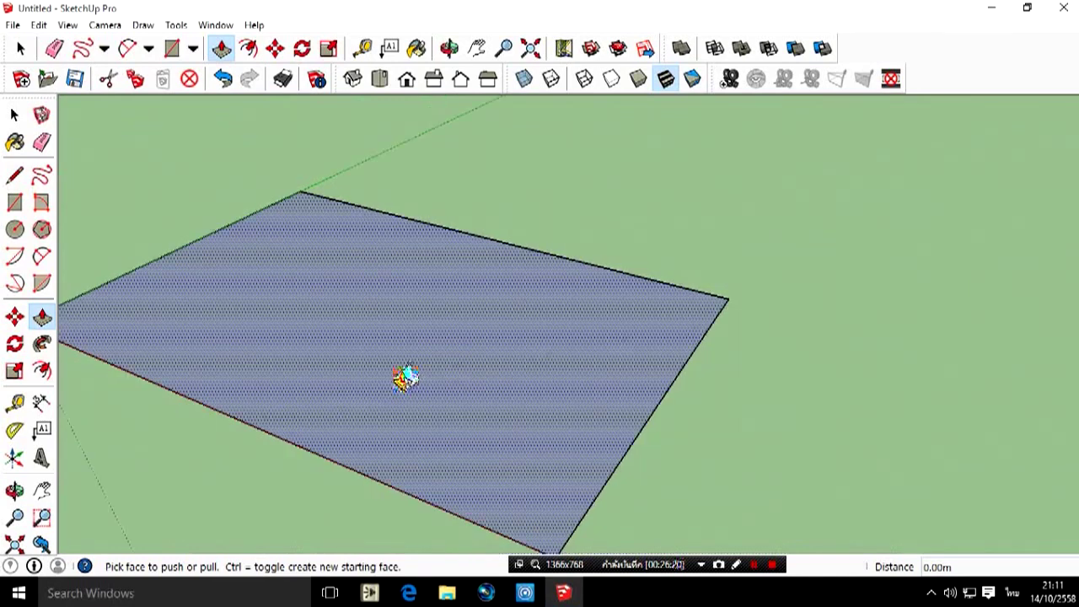
Extrude the rectangle upward into a solid box with Push/Pull.
click(403, 378)
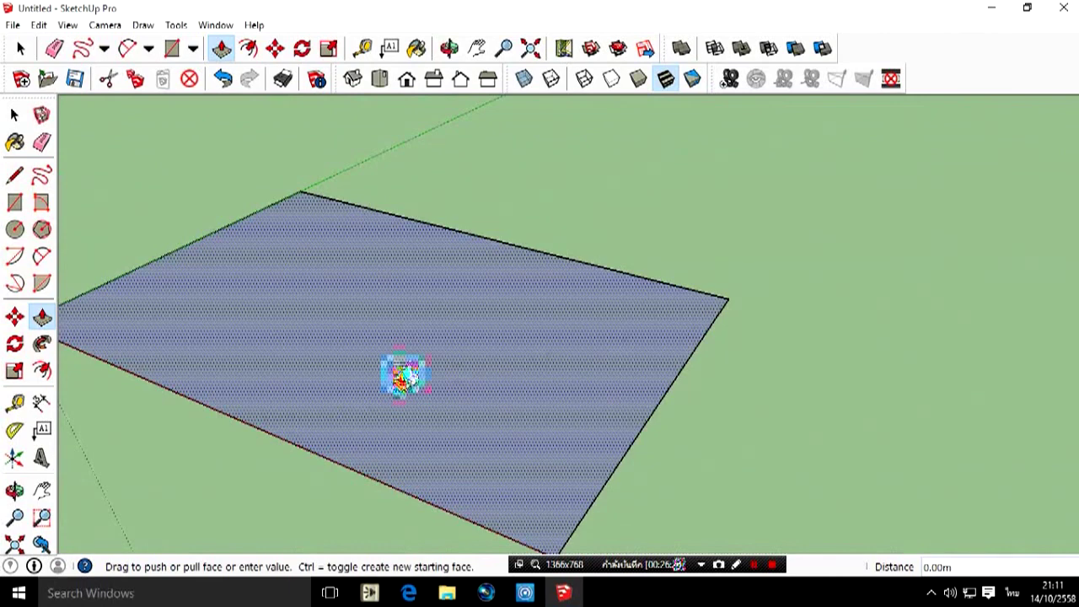
click(404, 378)
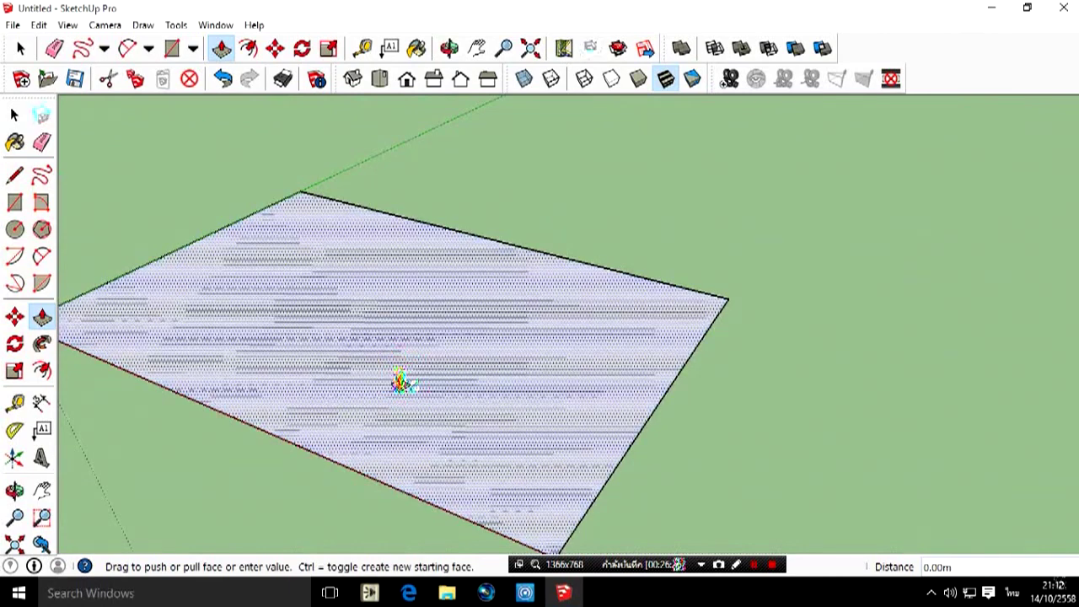
drag(400, 375, 432, 160)
scroll(380, 329, down, 2)
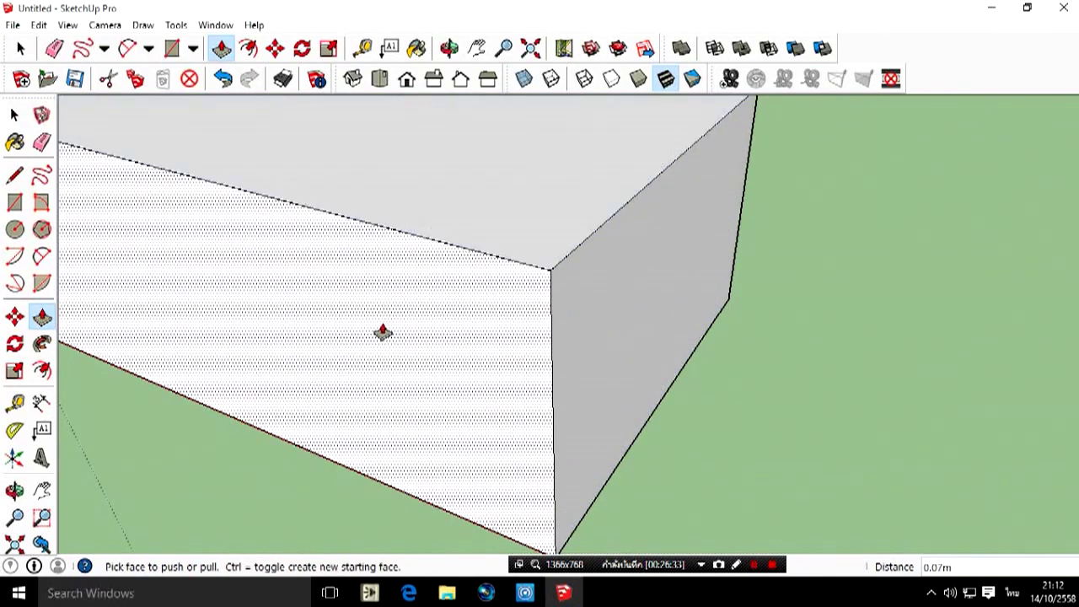
scroll(273, 294, down, 2)
scroll(354, 264, down, 2)
scroll(529, 245, down, 3)
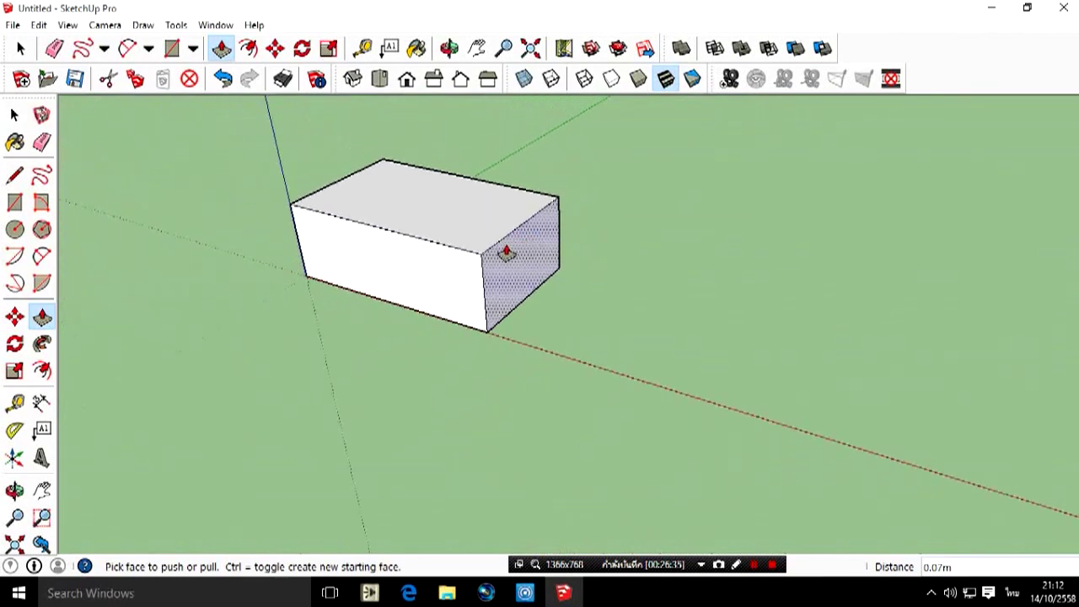
Pull the box's end face out to lengthen it, then push it back shorter.
mouse_move(514, 288)
mouse_down()
mouse_move(650, 337)
mouse_move(379, 268)
mouse_up()
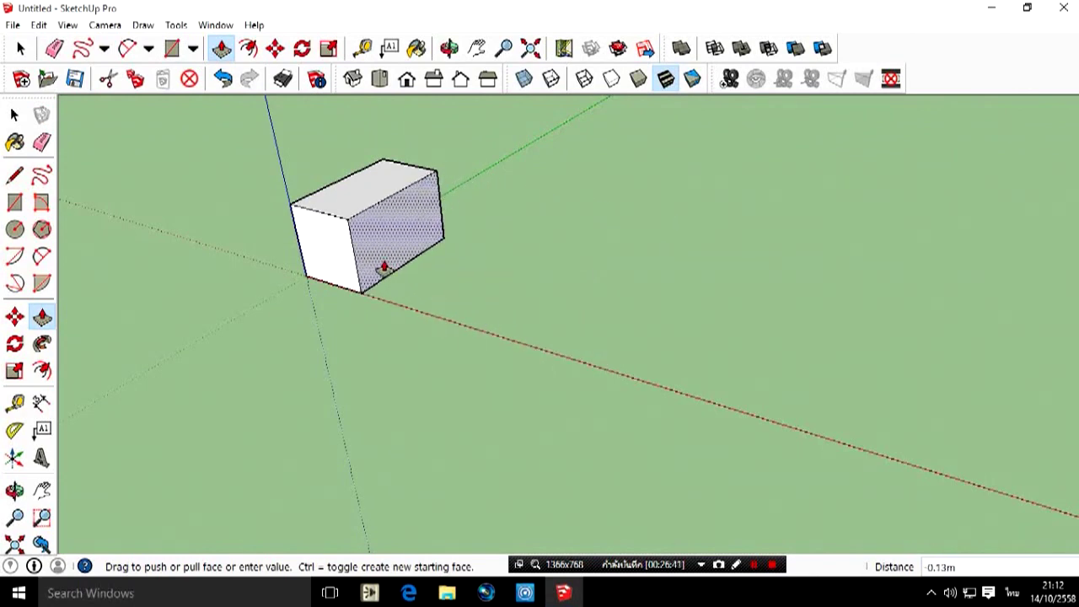
middle_drag(289, 261, 345, 231)
scroll(345, 230, up, 2)
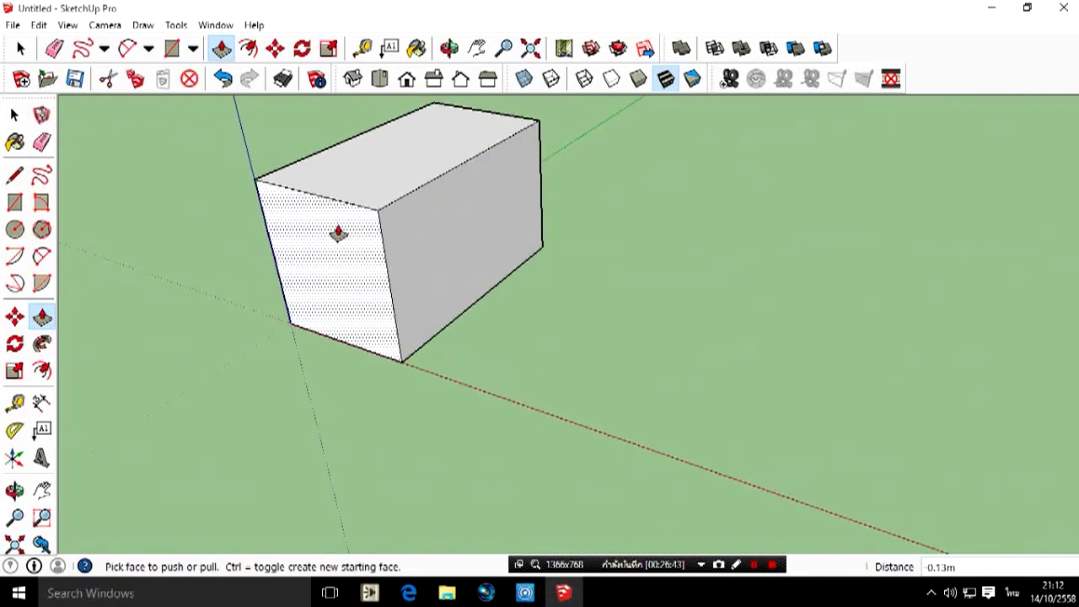
scroll(339, 232, up, 3)
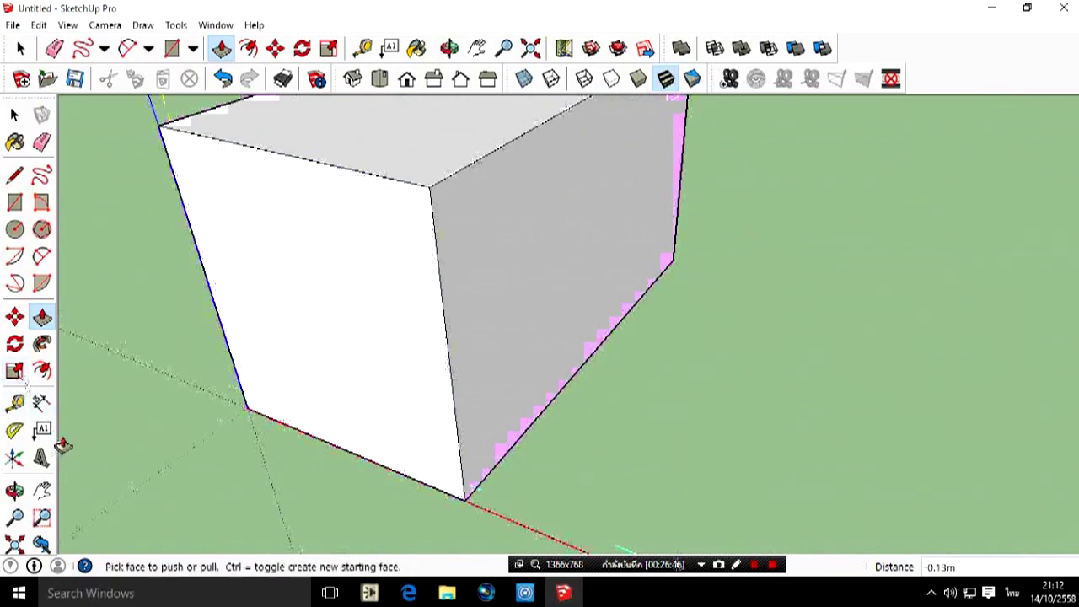
scroll(590, 244, down, 3)
scroll(719, 168, up, 2)
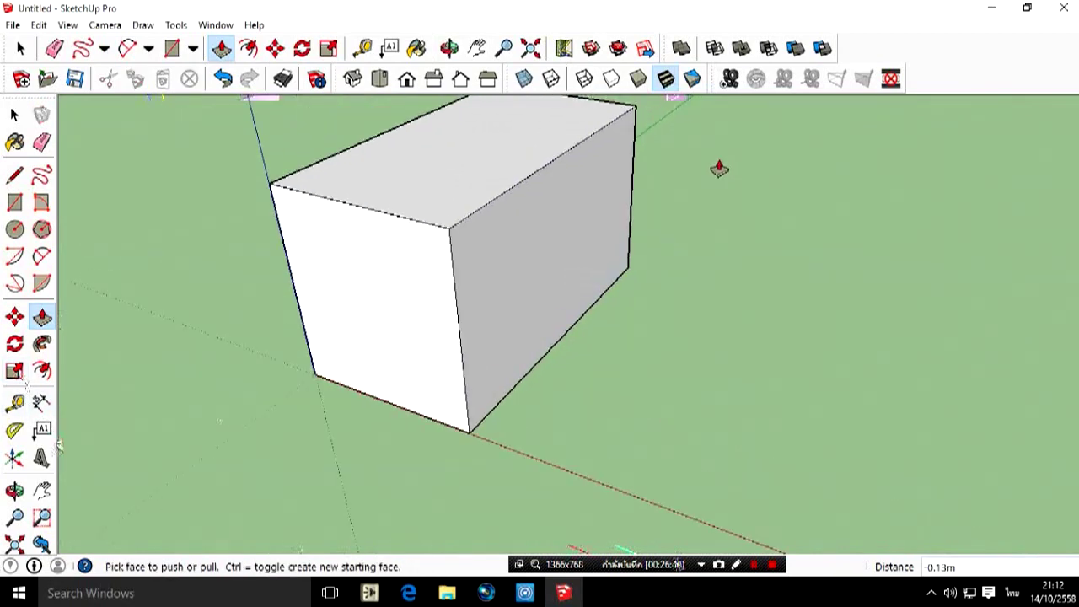
click(524, 226)
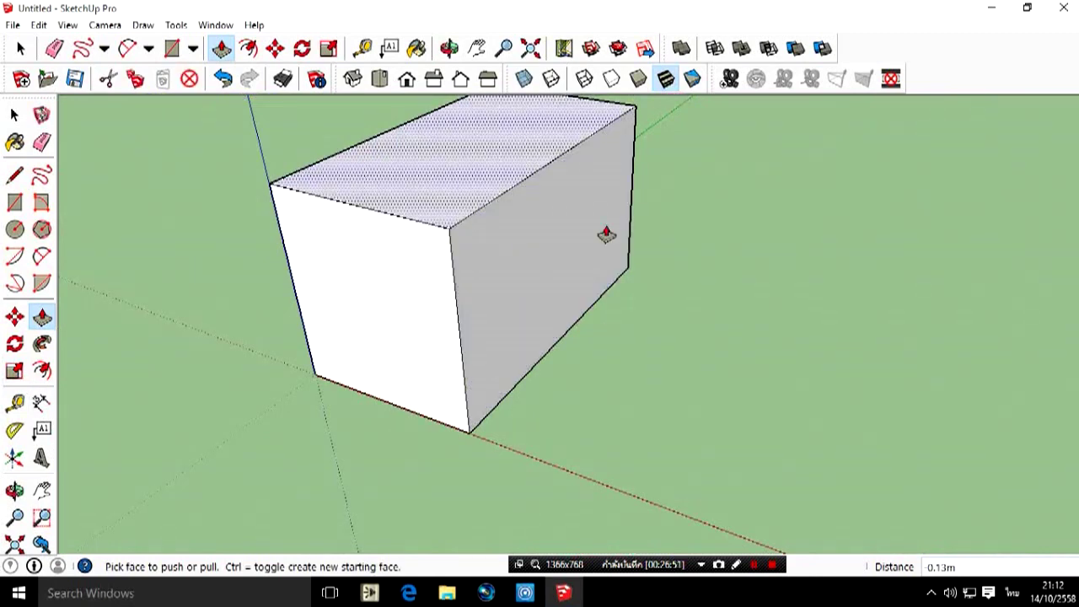
click(482, 282)
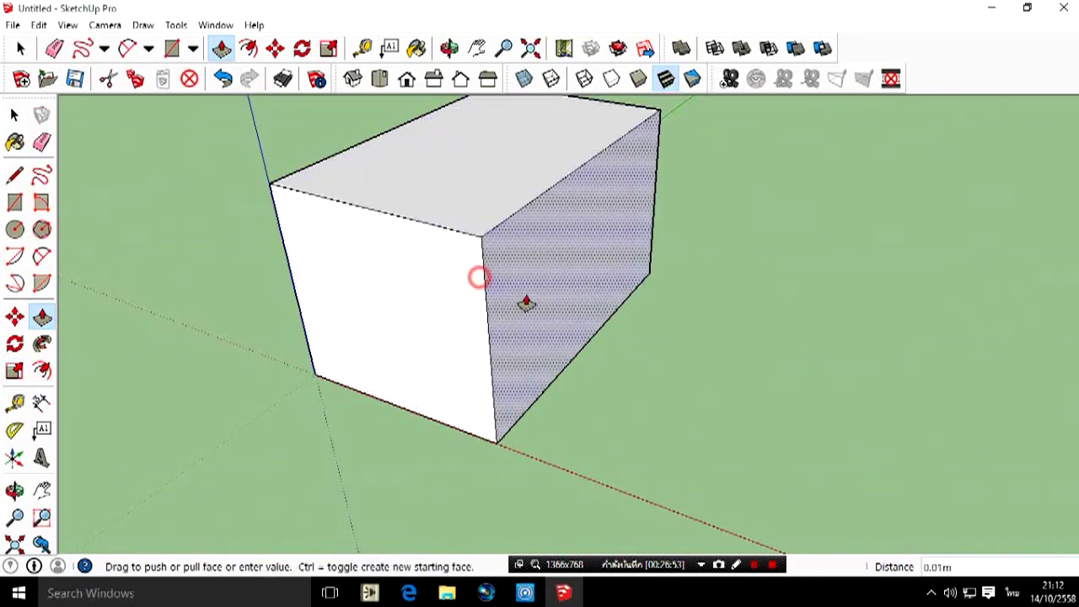
click(484, 299)
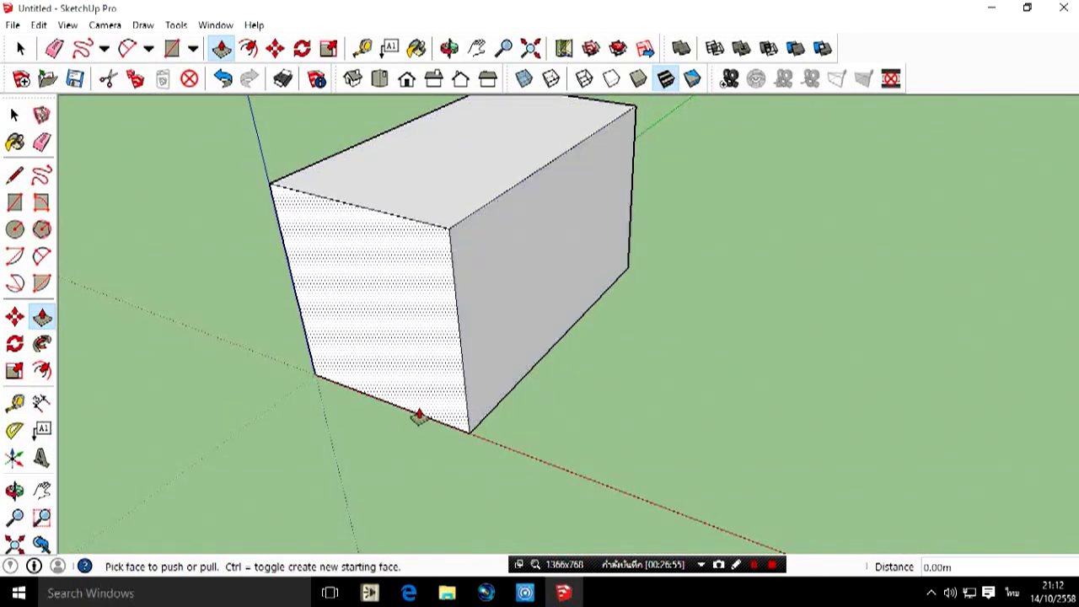
Scale the box's front face into a wedge, inspect it by orbiting, then undo.
click(25, 376)
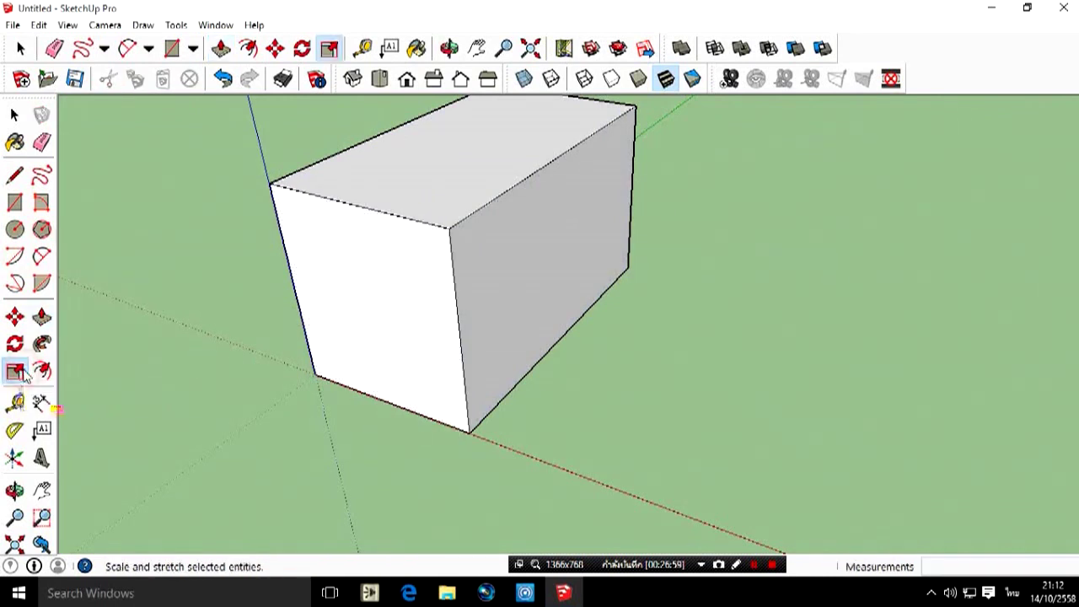
click(377, 316)
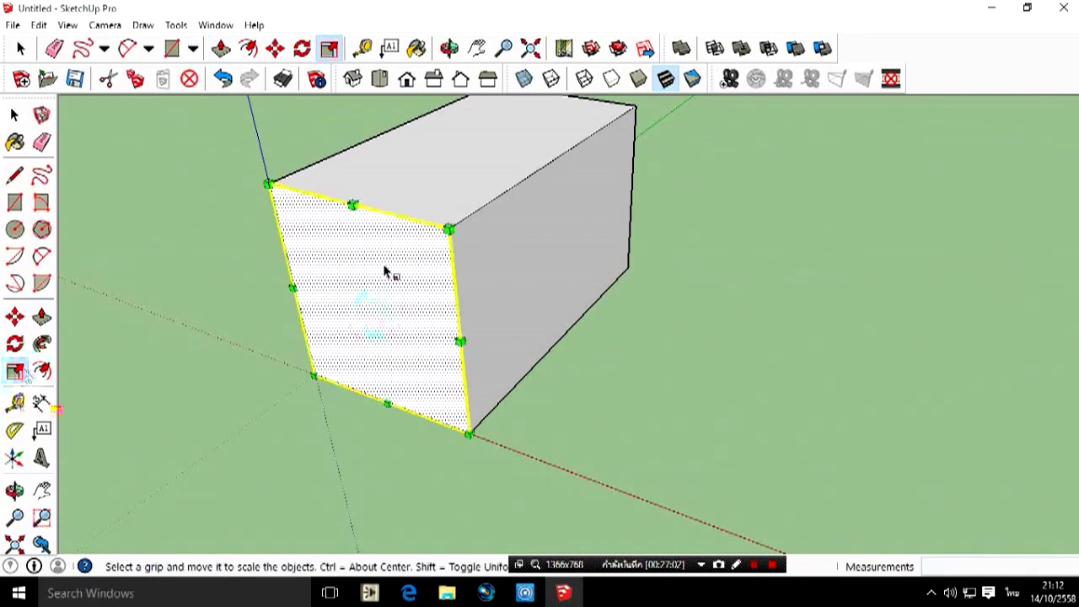
mouse_move(449, 229)
mouse_down()
mouse_move(338, 371)
mouse_move(317, 375)
mouse_up()
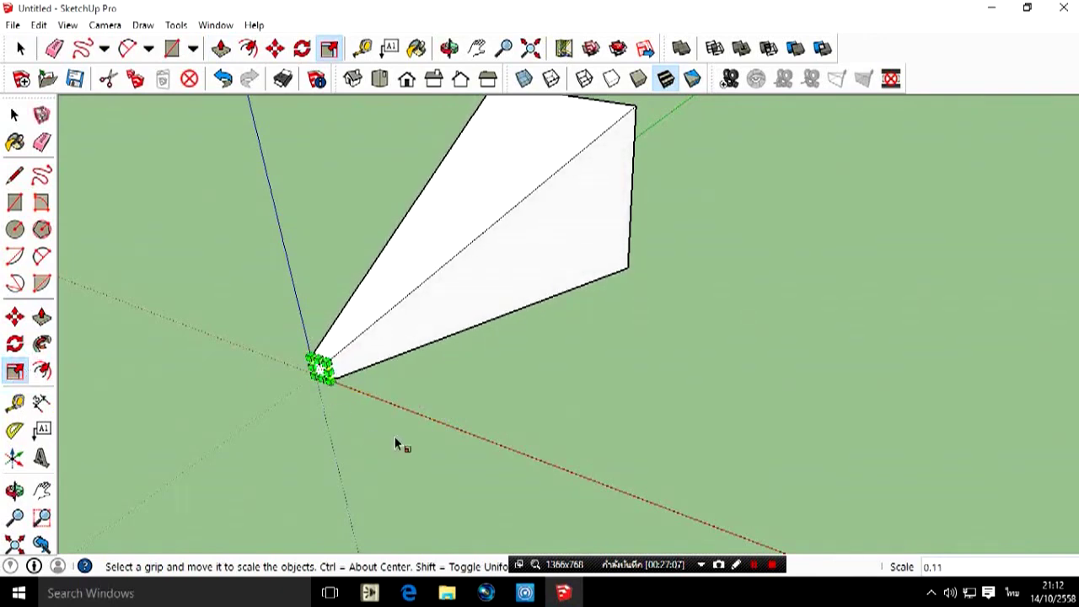
click(14, 490)
mouse_move(646, 308)
mouse_down()
mouse_move(308, 357)
mouse_move(113, 244)
mouse_move(197, 165)
mouse_move(313, 127)
mouse_move(666, 148)
mouse_move(781, 178)
mouse_move(812, 303)
mouse_move(660, 395)
mouse_move(641, 379)
mouse_up()
click(223, 79)
key(s)
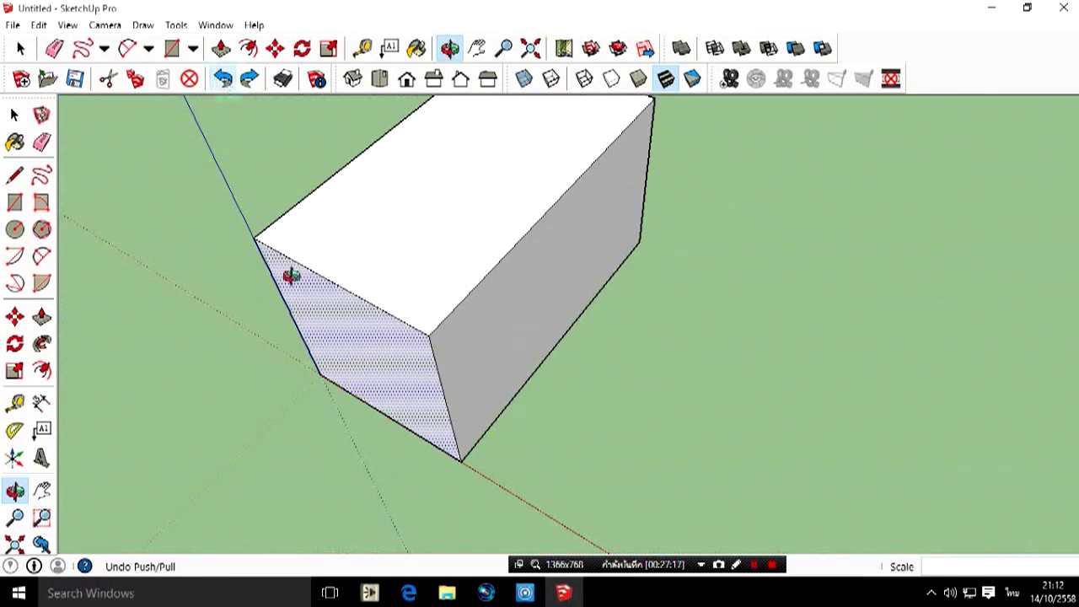
scroll(268, 257, down, 3)
Window-select the whole box for scaling and orbit to view it from another side.
click(20, 48)
scroll(530, 281, down, 2)
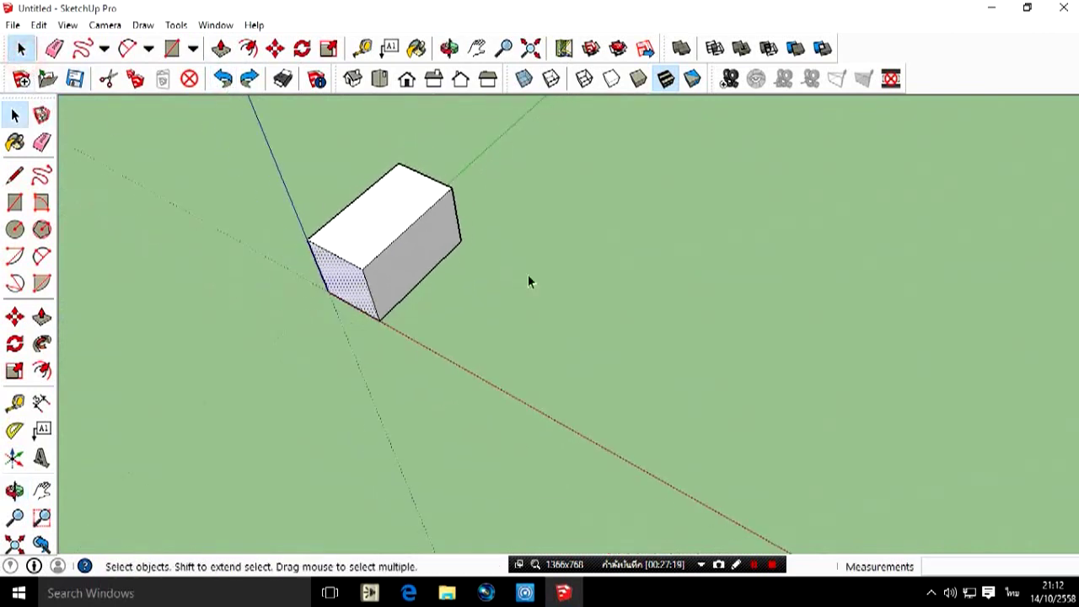
drag(772, 409, 135, 118)
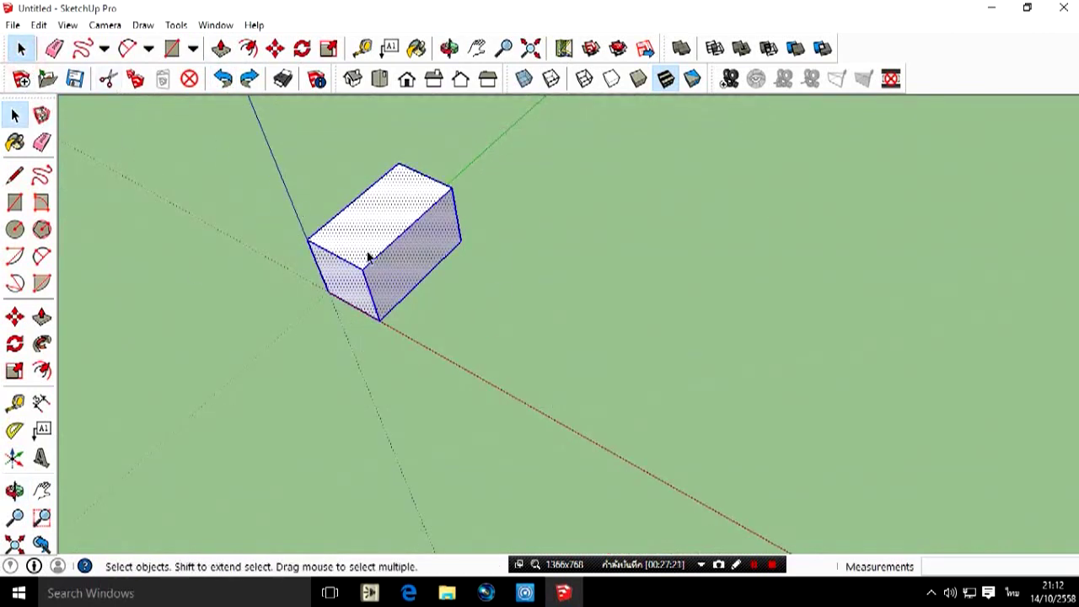
click(15, 371)
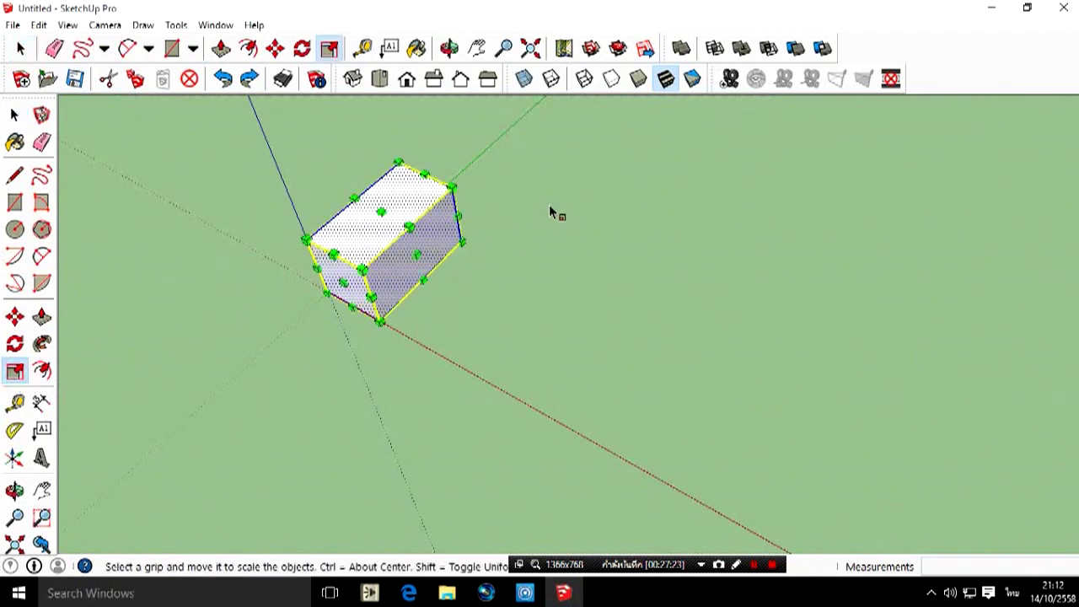
scroll(371, 190, up, 2)
scroll(374, 200, up, 2)
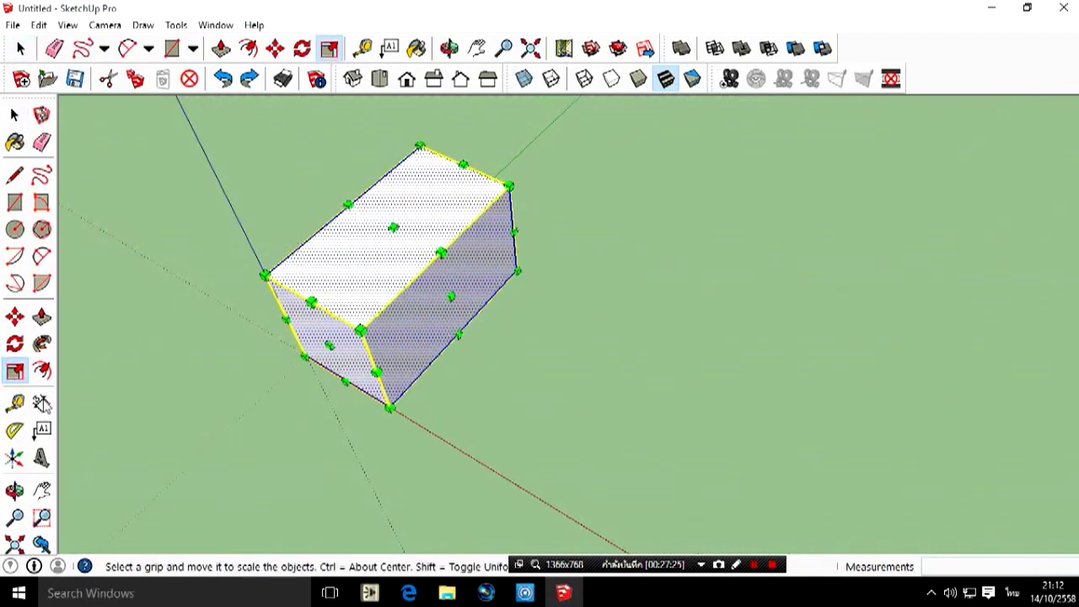
click(14, 490)
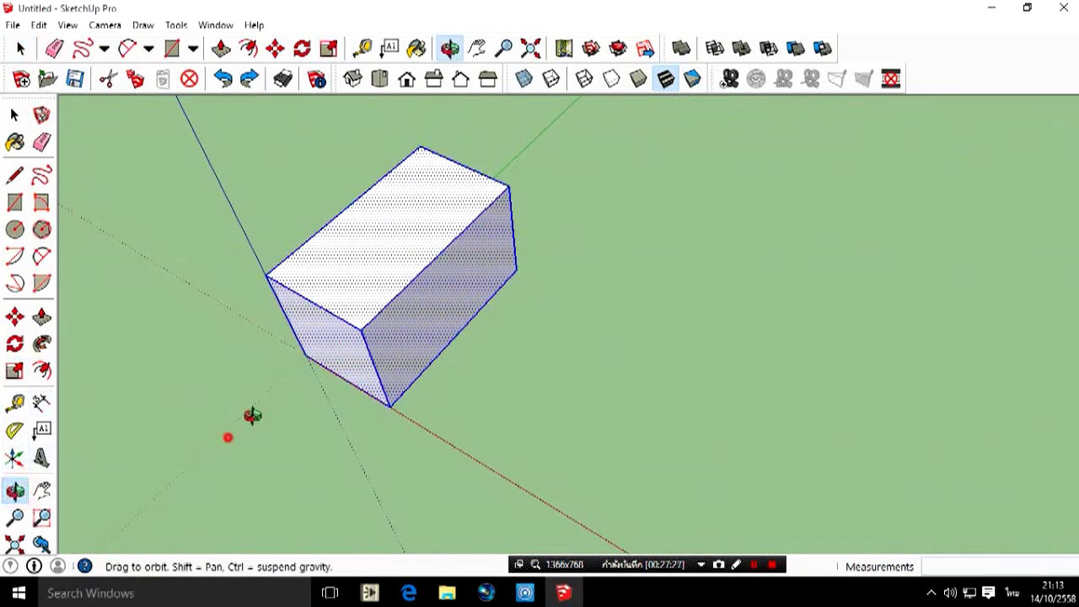
mouse_move(253, 415)
mouse_down()
mouse_move(410, 228)
mouse_move(296, 247)
mouse_move(173, 321)
mouse_up()
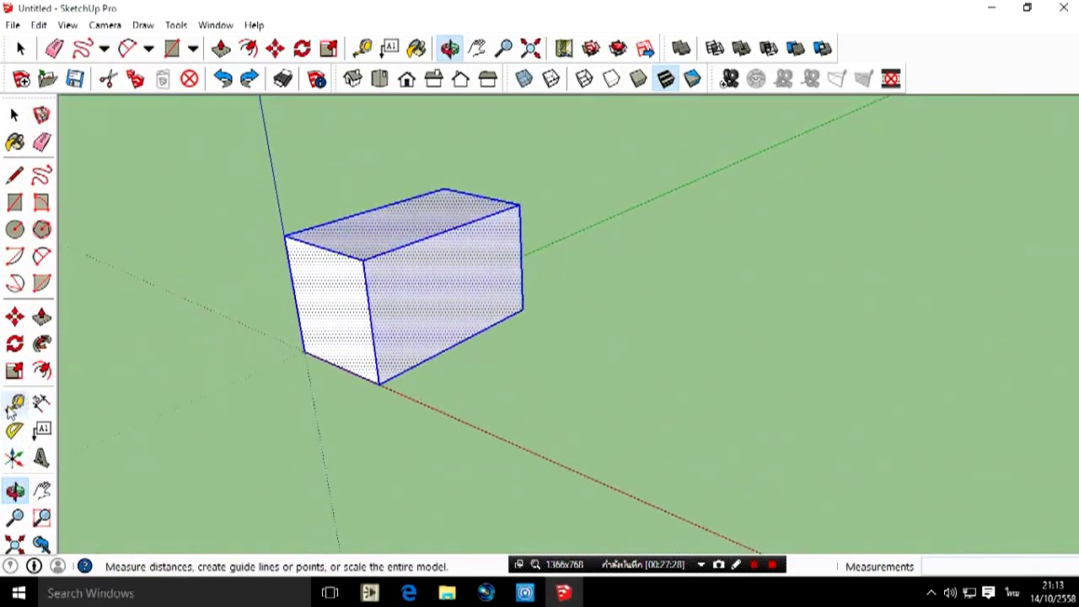
click(14, 370)
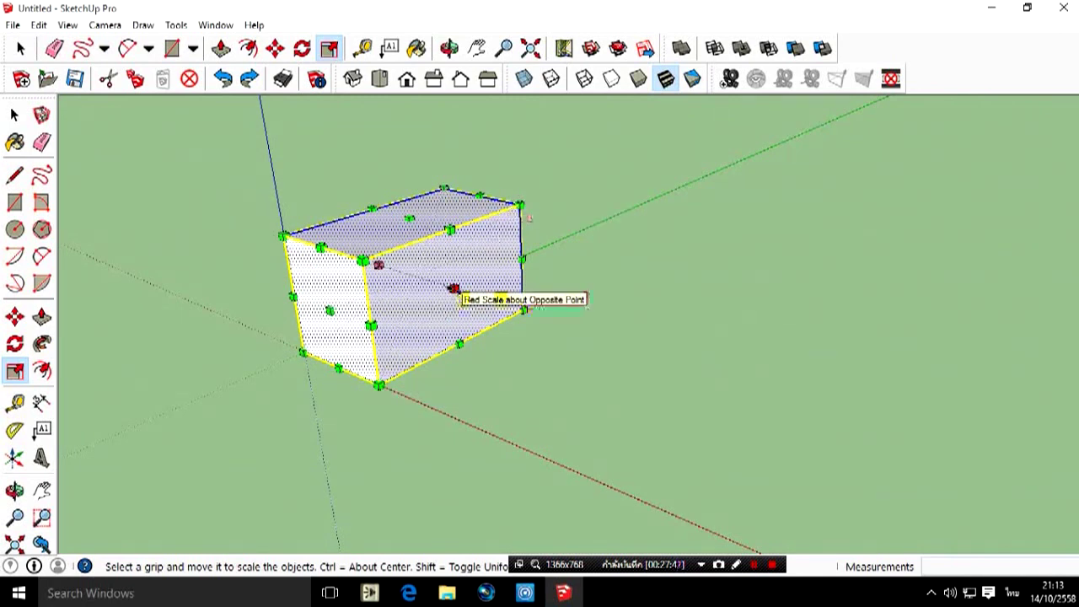
Scale the box narrower and lower, then much wider along red and taller.
scroll(321, 302, up, 2)
scroll(321, 299, up, 1)
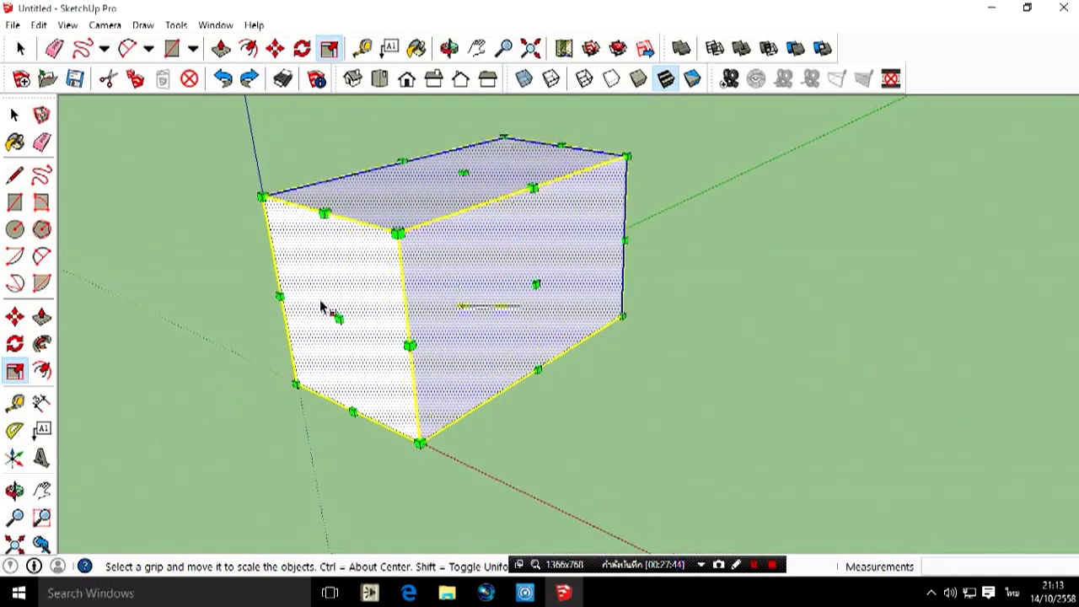
scroll(321, 305, up, 2)
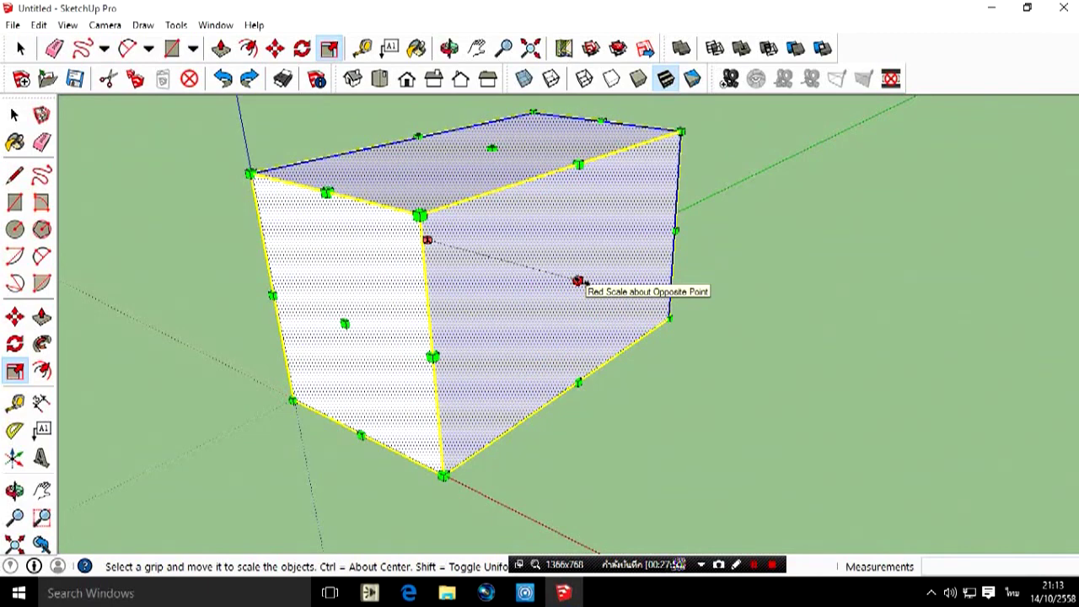
drag(582, 281, 509, 280)
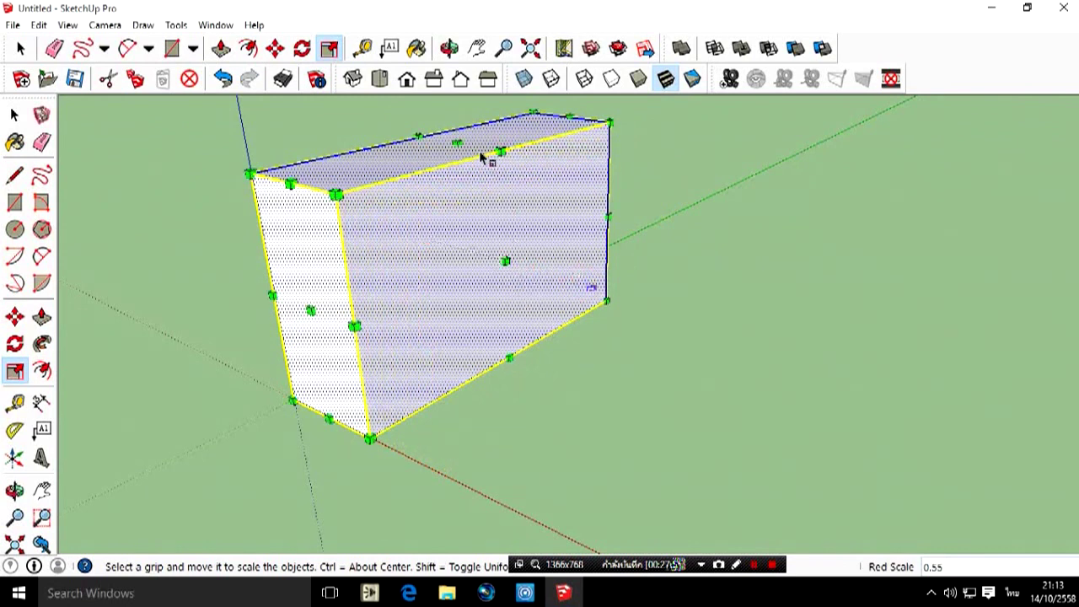
drag(457, 145, 502, 291)
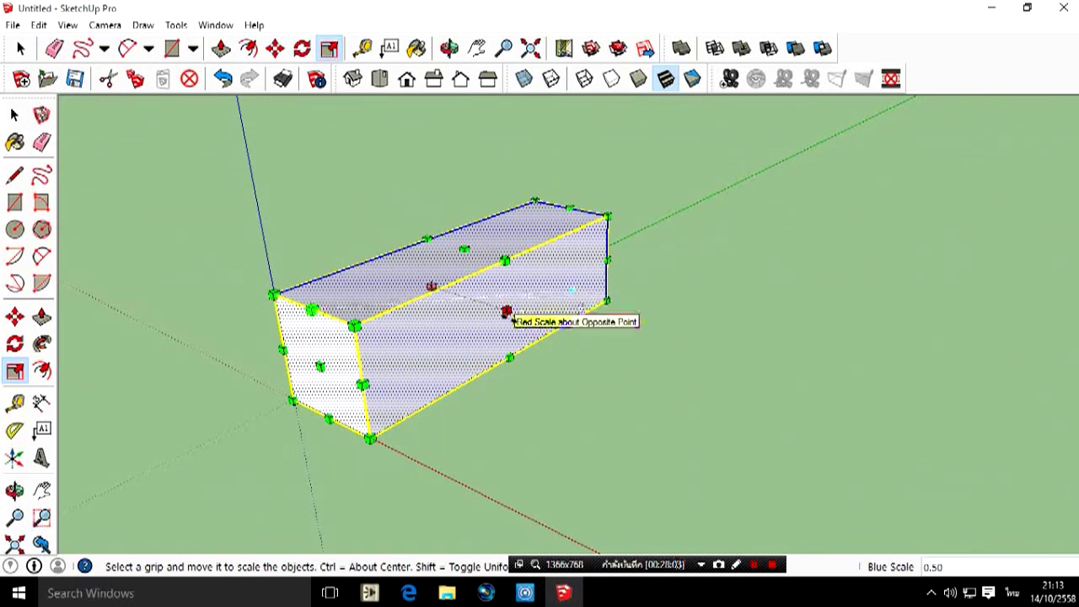
drag(505, 312, 775, 395)
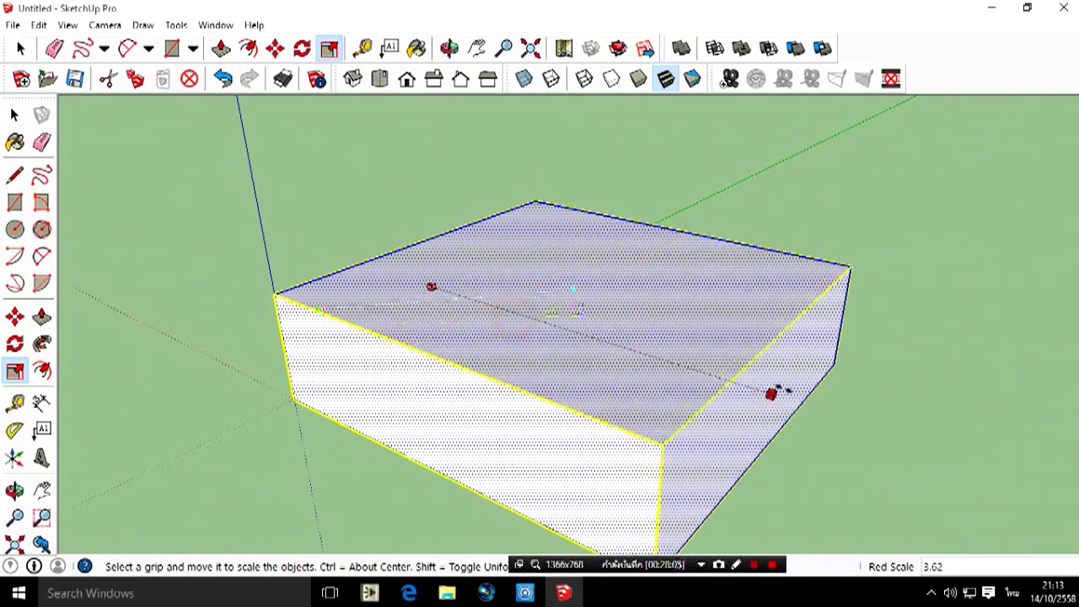
drag(578, 279, 578, 347)
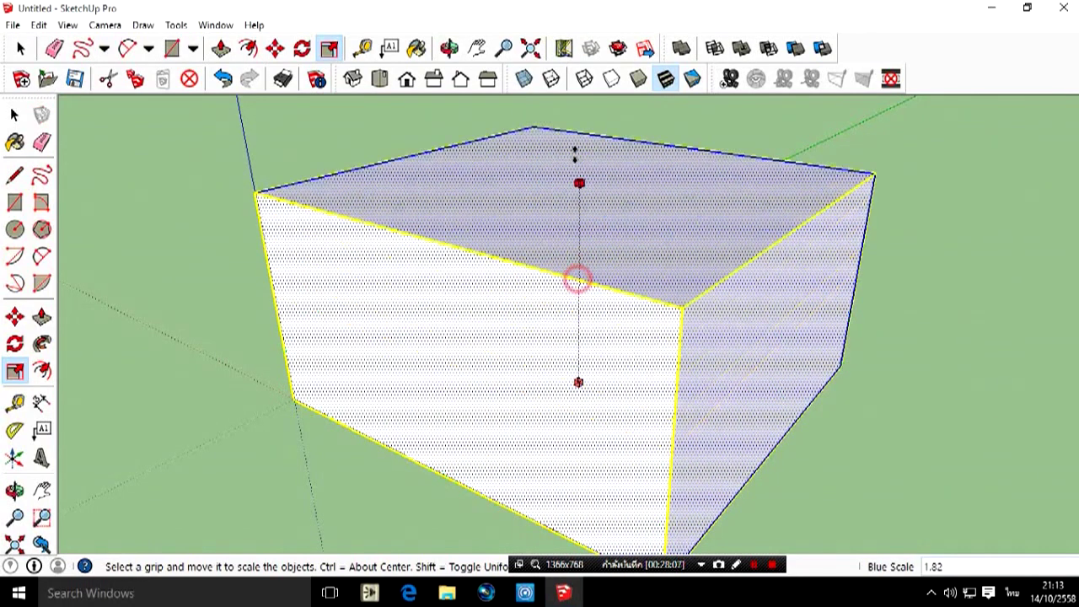
scroll(549, 292, down, 1)
scroll(542, 328, down, 2)
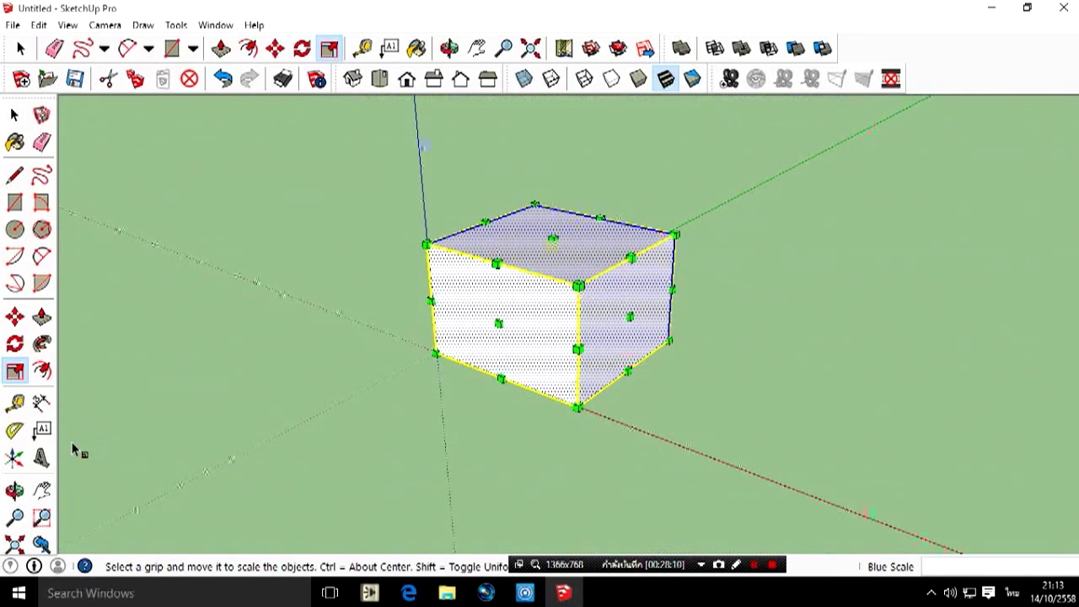
scroll(590, 322, up, 3)
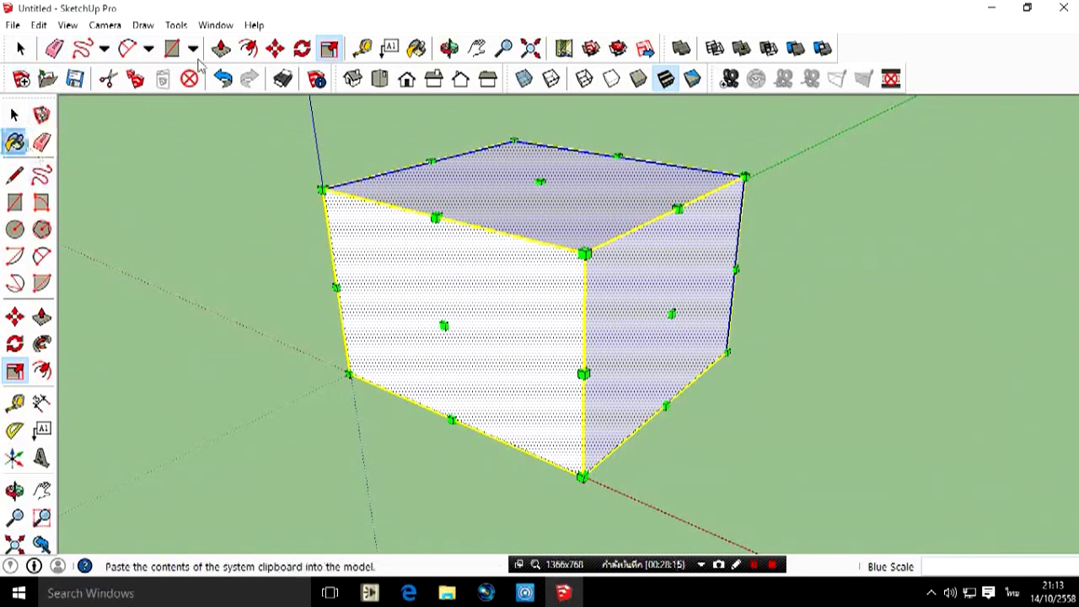
Undo the last three scaling steps to revert the stretches.
click(224, 79)
click(224, 79)
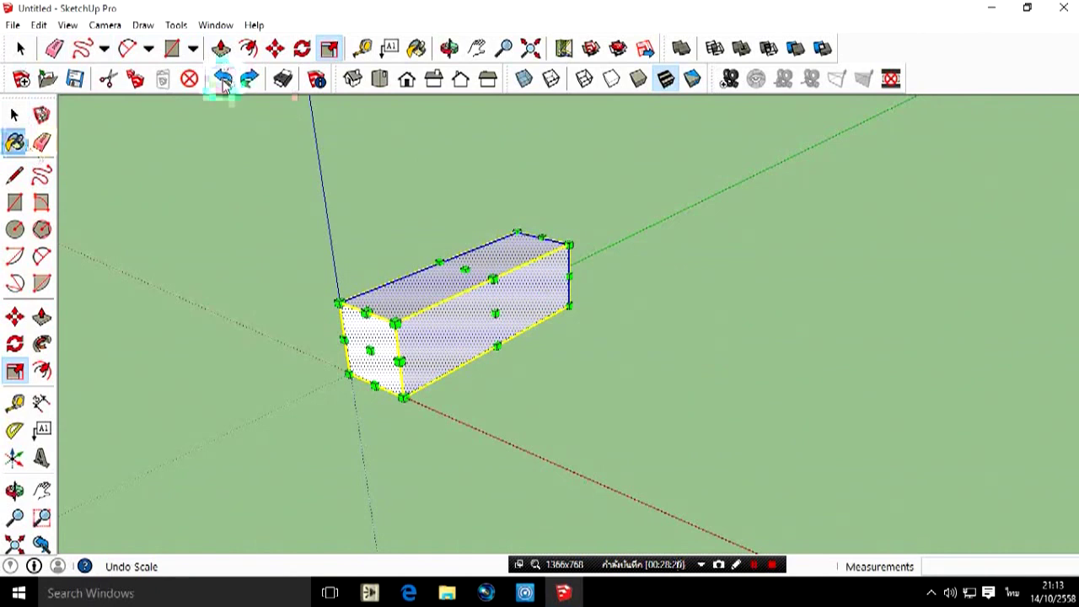
click(224, 79)
Window-select the entire box and erase it through the right-click menu.
click(21, 48)
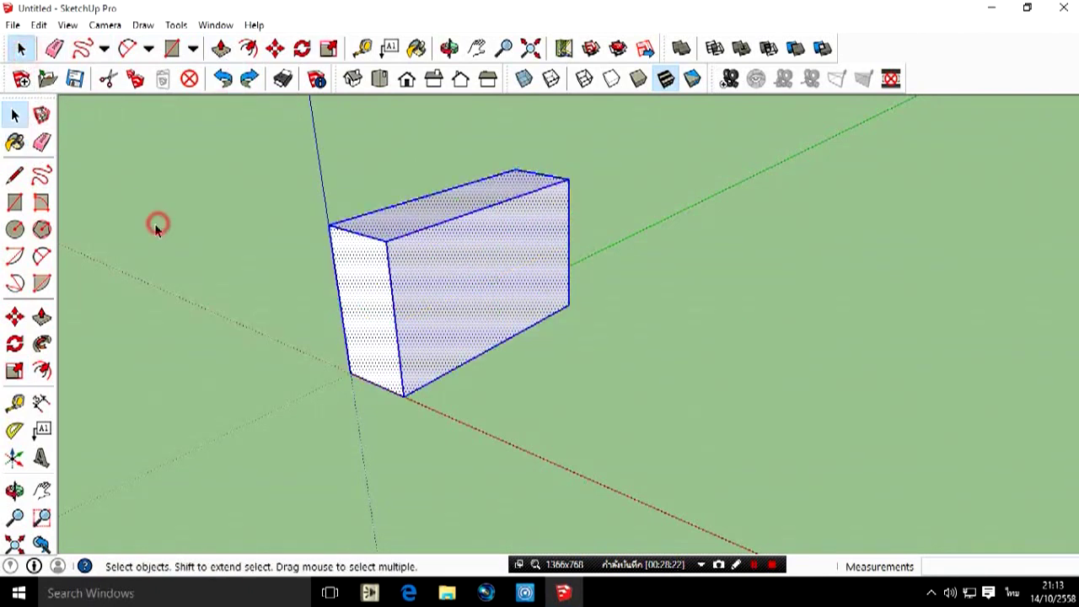
click(157, 228)
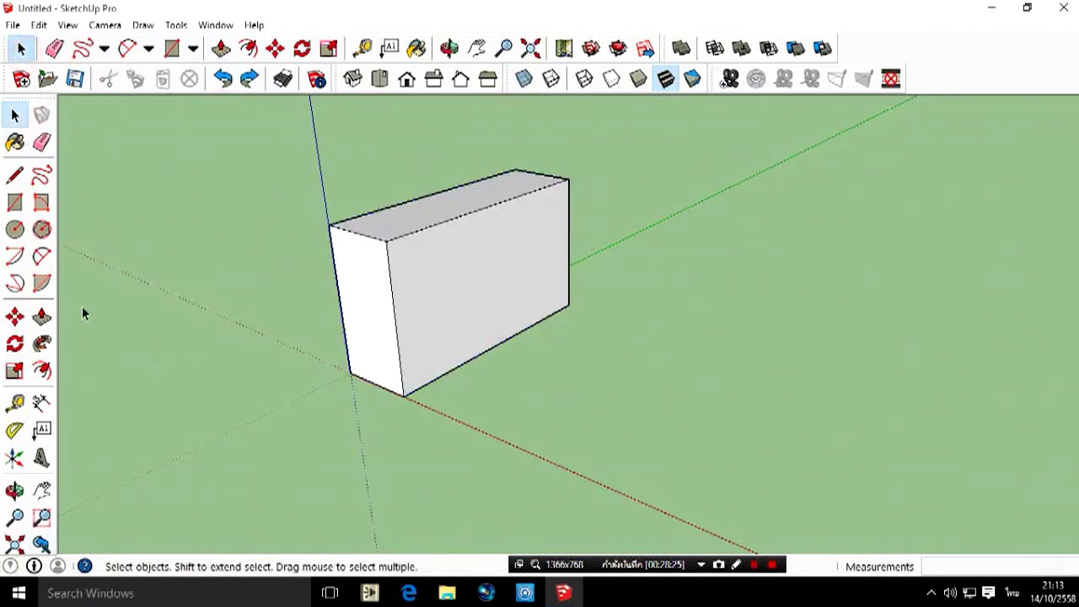
click(42, 343)
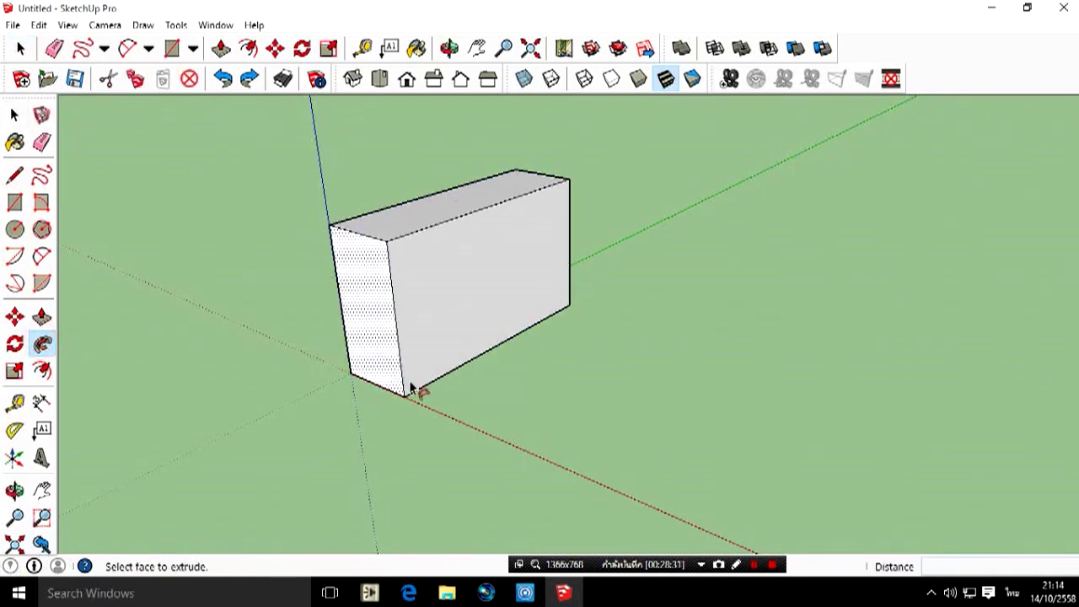
scroll(466, 236, up, 3)
scroll(468, 228, down, 2)
scroll(469, 227, down, 2)
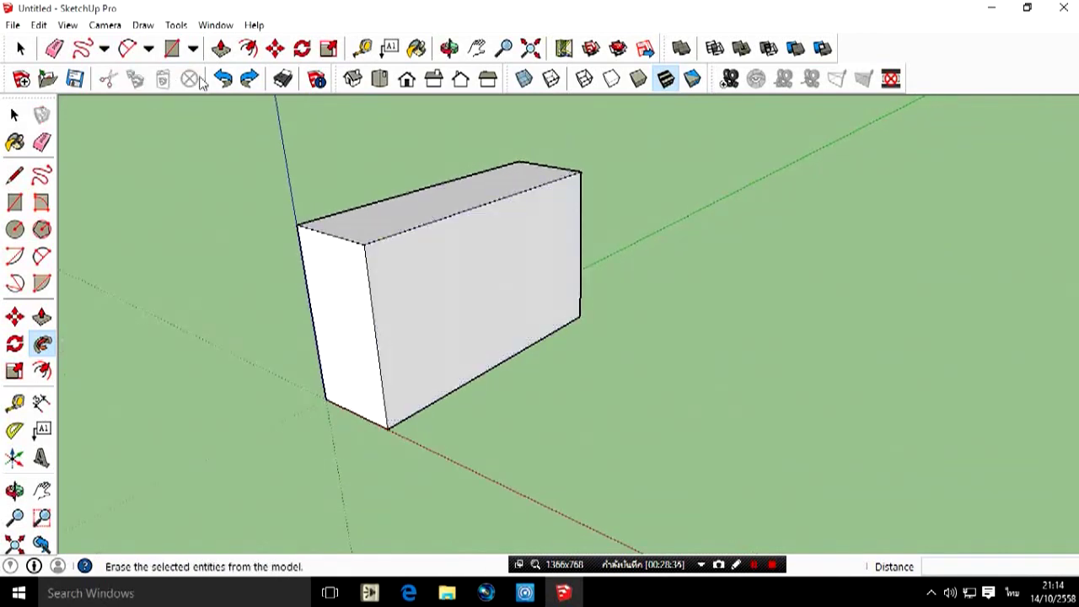
click(15, 51)
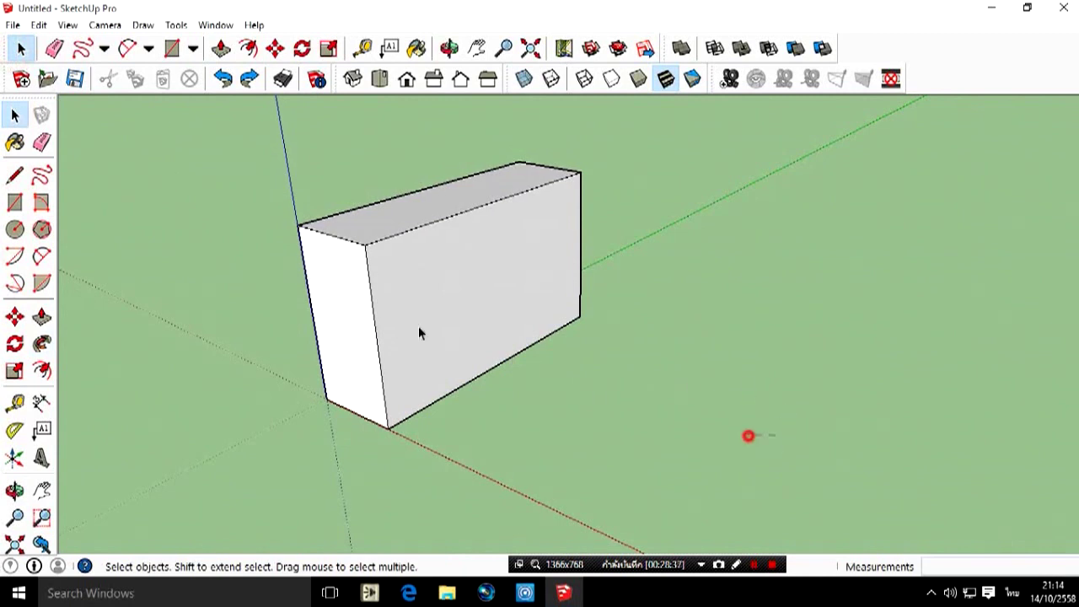
drag(769, 430, 106, 138)
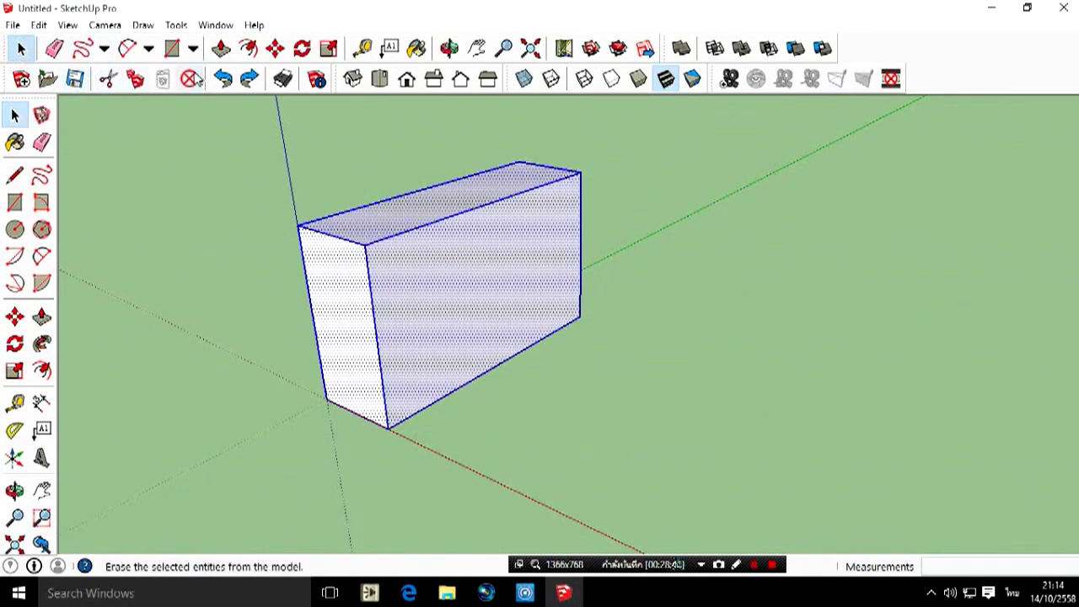
right_click(322, 238)
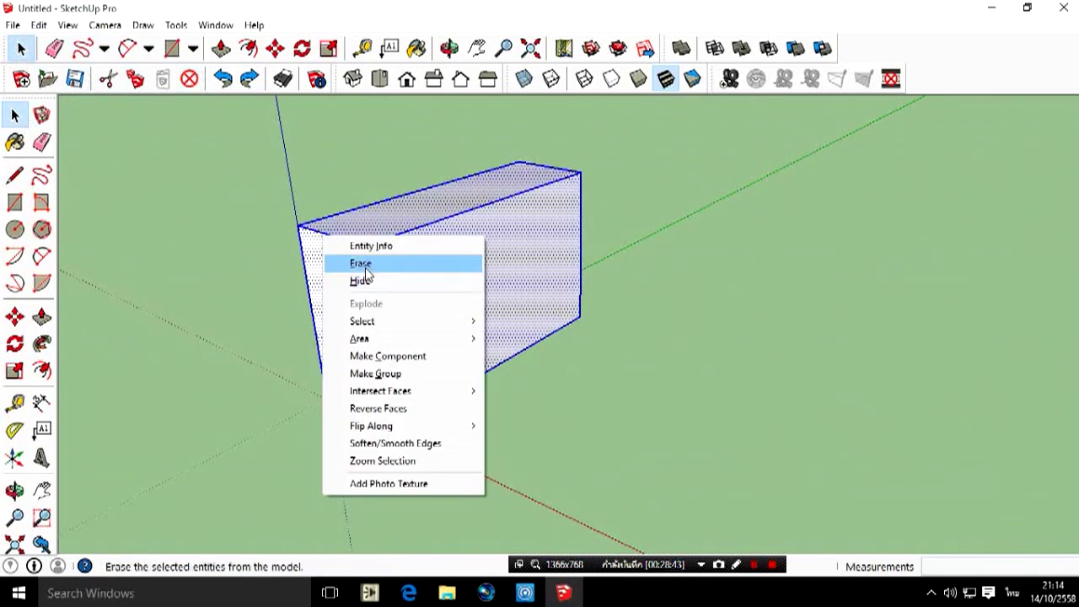
click(193, 79)
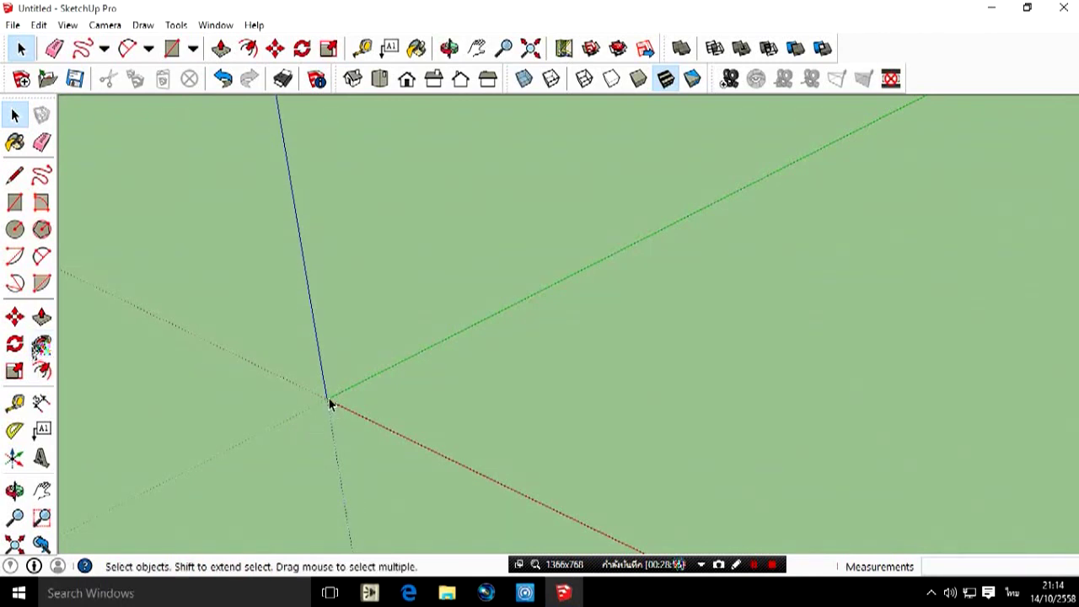
Orbit and pan the empty scene until the axis origin sits near the middle.
click(14, 491)
drag(261, 402, 340, 402)
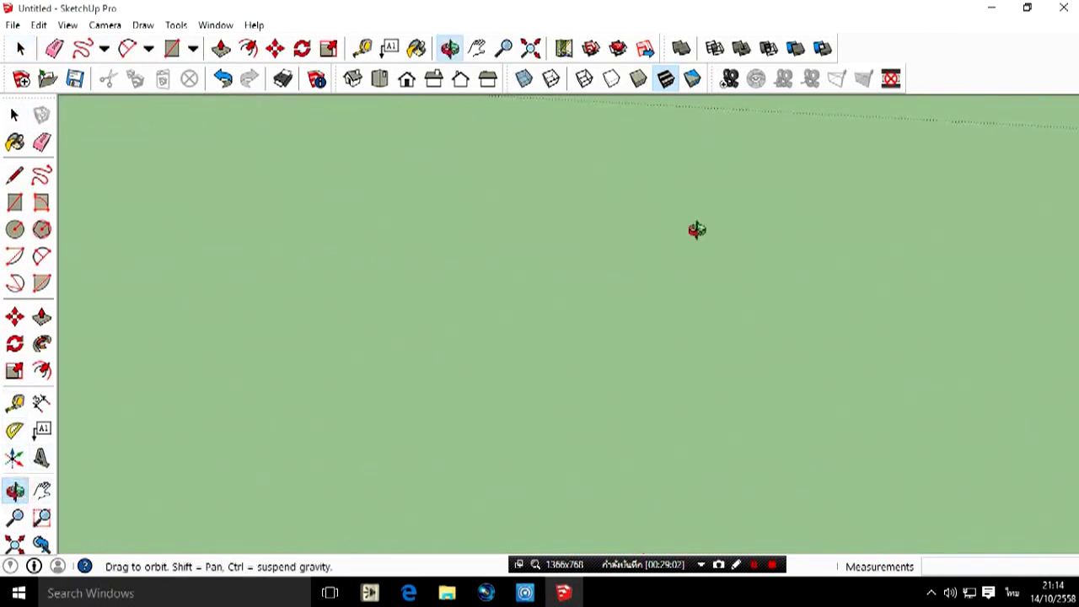
mouse_move(816, 185)
mouse_down()
mouse_move(607, 204)
mouse_move(815, 186)
mouse_move(679, 217)
mouse_move(646, 294)
mouse_move(619, 301)
mouse_move(621, 268)
mouse_up()
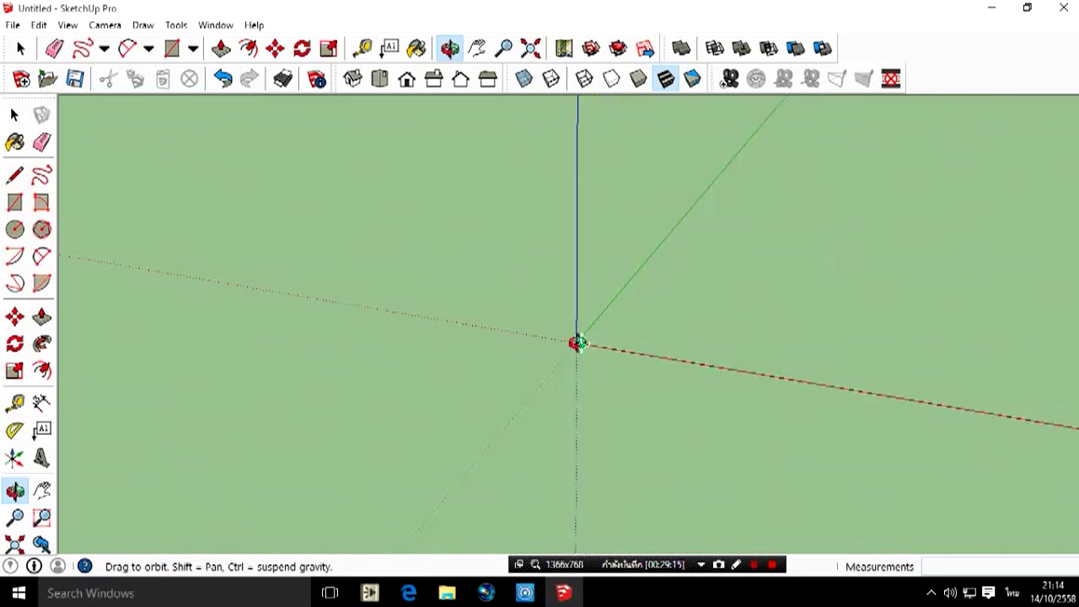
click(577, 342)
drag(577, 342, 574, 342)
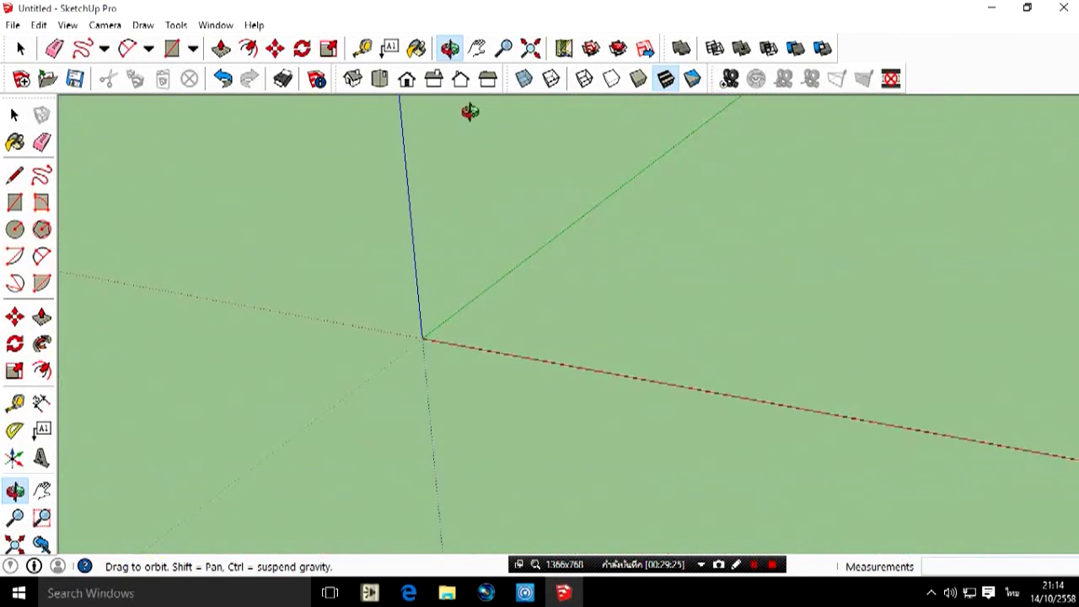
click(477, 48)
mouse_move(452, 315)
mouse_down()
mouse_move(530, 347)
mouse_move(441, 357)
mouse_move(428, 352)
mouse_move(438, 342)
mouse_move(430, 347)
mouse_move(436, 408)
mouse_up()
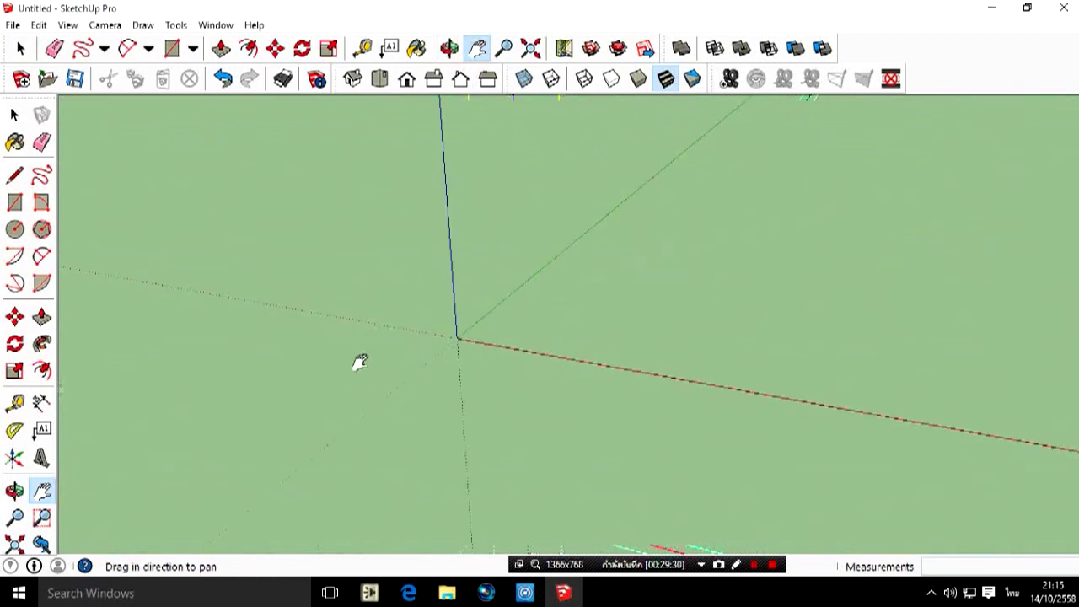
Draw a vertical edge from the origin up the blue axis and a sideways edge off its top.
click(14, 175)
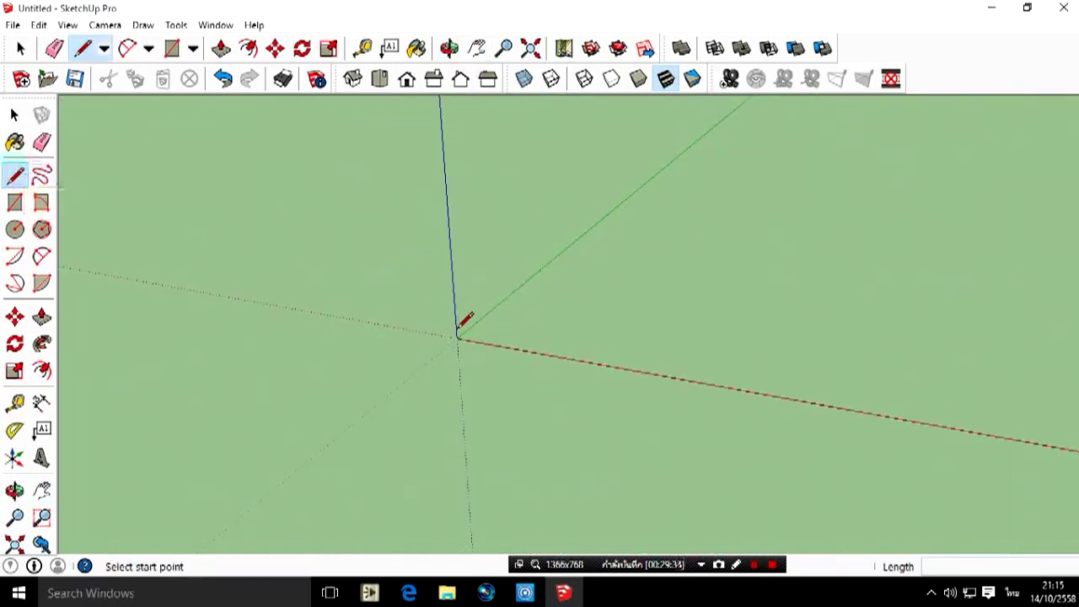
click(456, 338)
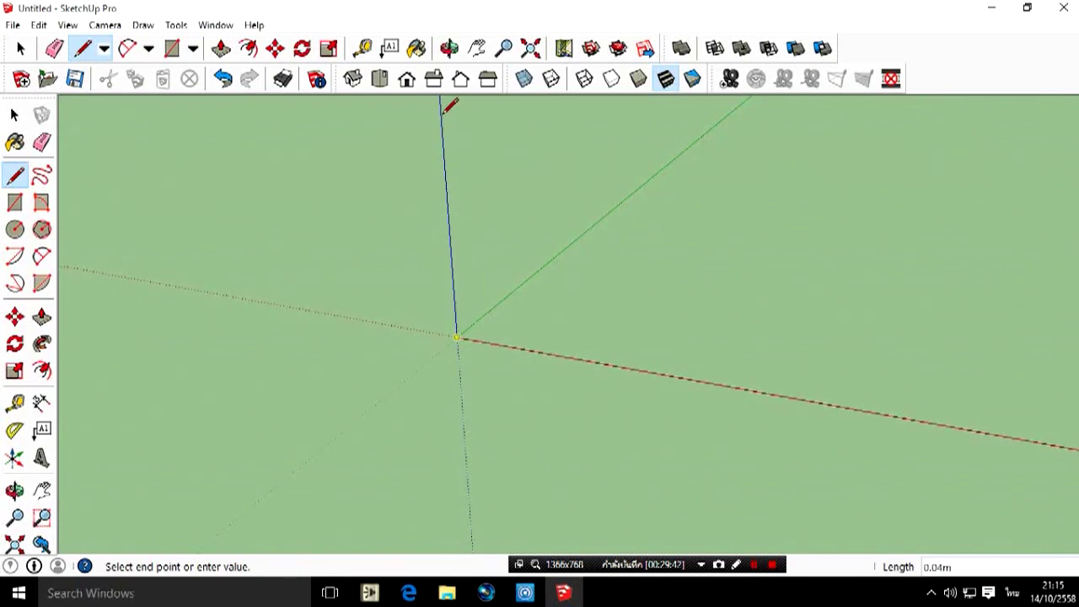
click(444, 150)
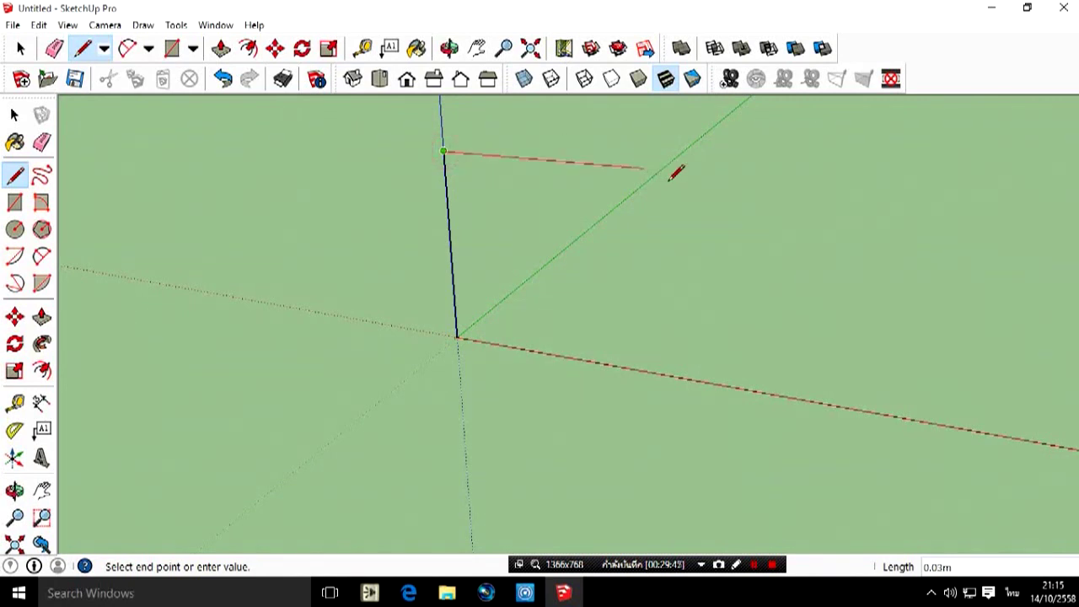
click(718, 175)
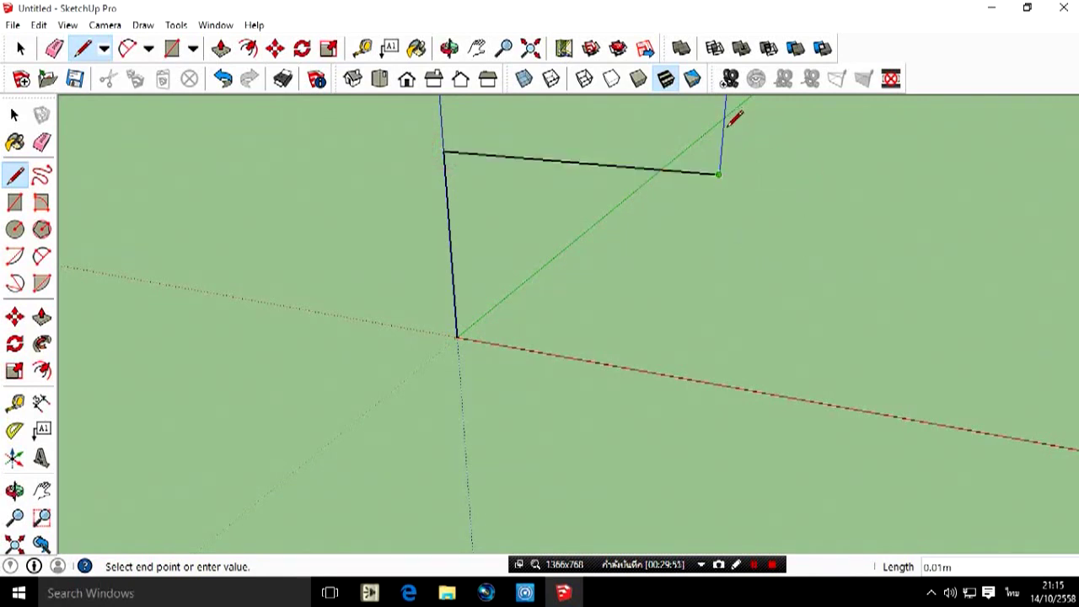
key(Escape)
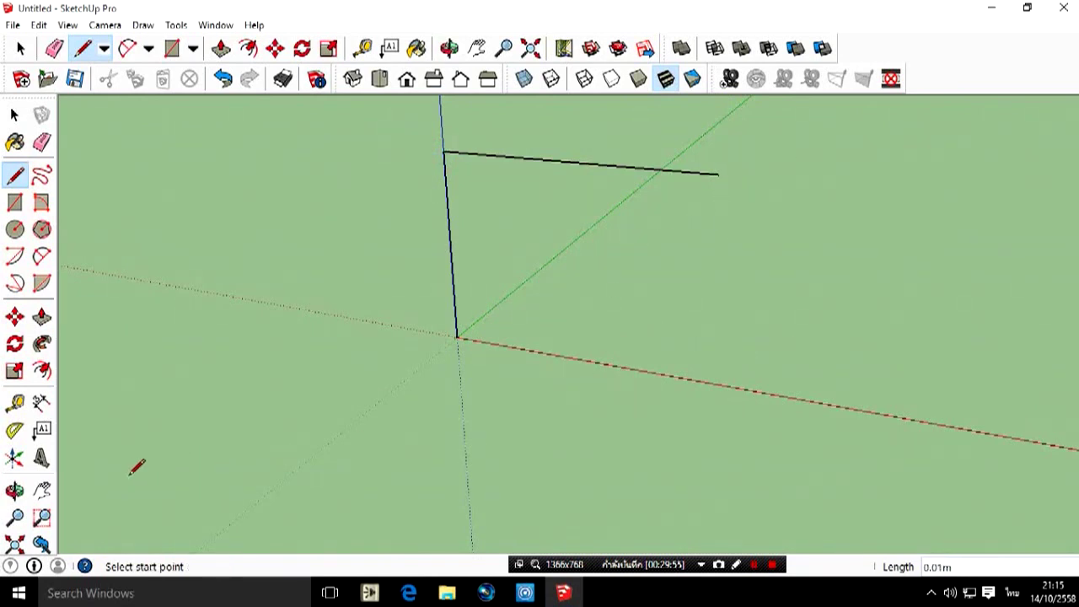
click(14, 490)
mouse_move(192, 389)
mouse_down()
mouse_move(306, 461)
mouse_move(740, 452)
mouse_move(1002, 325)
mouse_move(650, 299)
mouse_move(383, 358)
mouse_move(424, 121)
mouse_move(422, 169)
mouse_move(466, 226)
mouse_up()
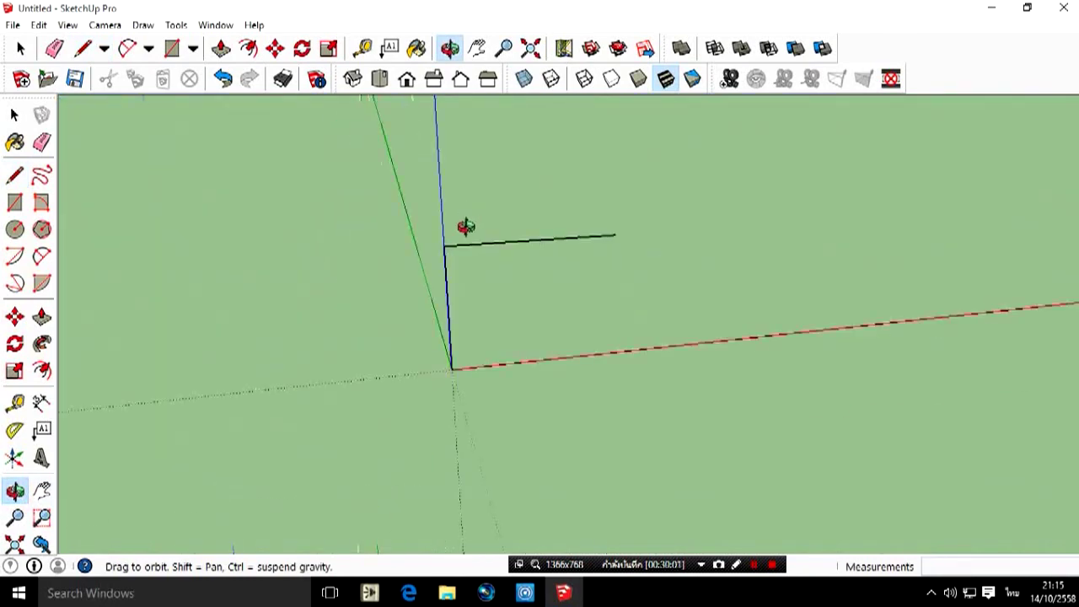
Zoom in on the corner where the two edges meet and orbit slightly around it.
scroll(444, 251, up, 2)
scroll(441, 250, up, 3)
scroll(431, 239, down, 3)
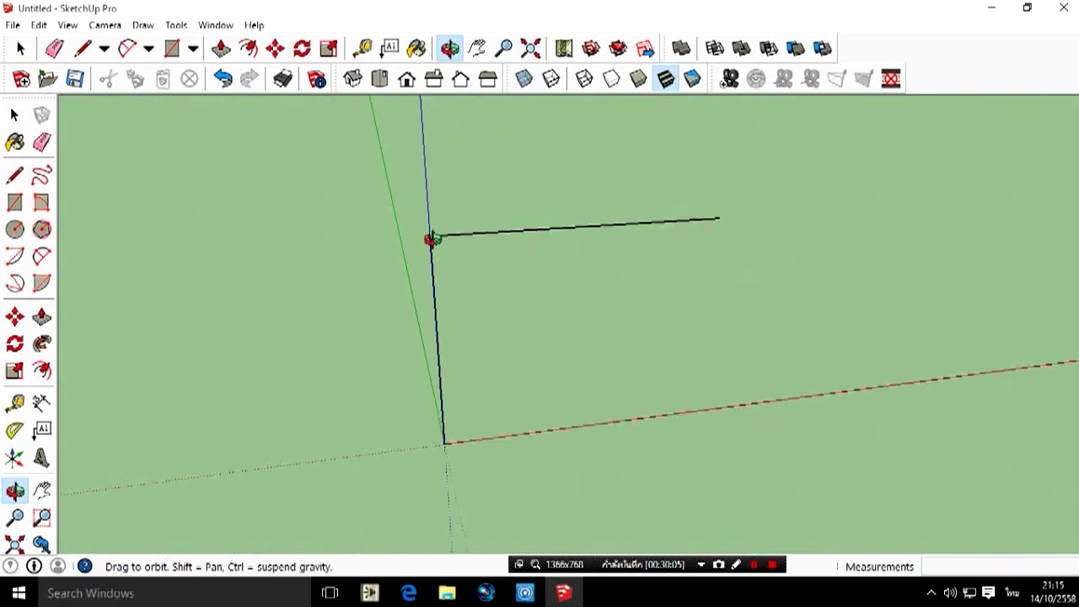
mouse_move(429, 252)
mouse_down()
mouse_move(421, 226)
mouse_move(366, 258)
mouse_move(241, 289)
mouse_move(502, 256)
mouse_move(835, 306)
mouse_move(388, 311)
mouse_move(365, 263)
mouse_move(518, 298)
mouse_move(744, 296)
mouse_move(694, 194)
mouse_move(275, 258)
mouse_move(128, 296)
mouse_move(234, 255)
mouse_move(265, 149)
mouse_move(290, 229)
mouse_move(433, 245)
mouse_move(372, 253)
mouse_up()
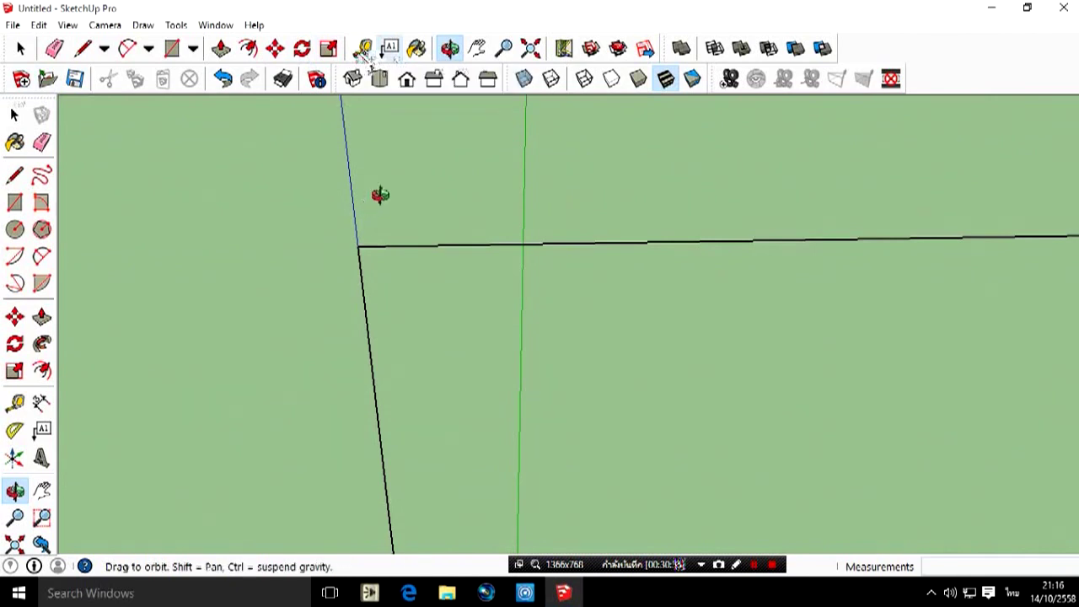
Orbit repeatedly, tilting up and down, until the edge corner is seen level with the horizon.
mouse_move(379, 194)
mouse_down()
mouse_move(380, 169)
mouse_move(400, 159)
mouse_up()
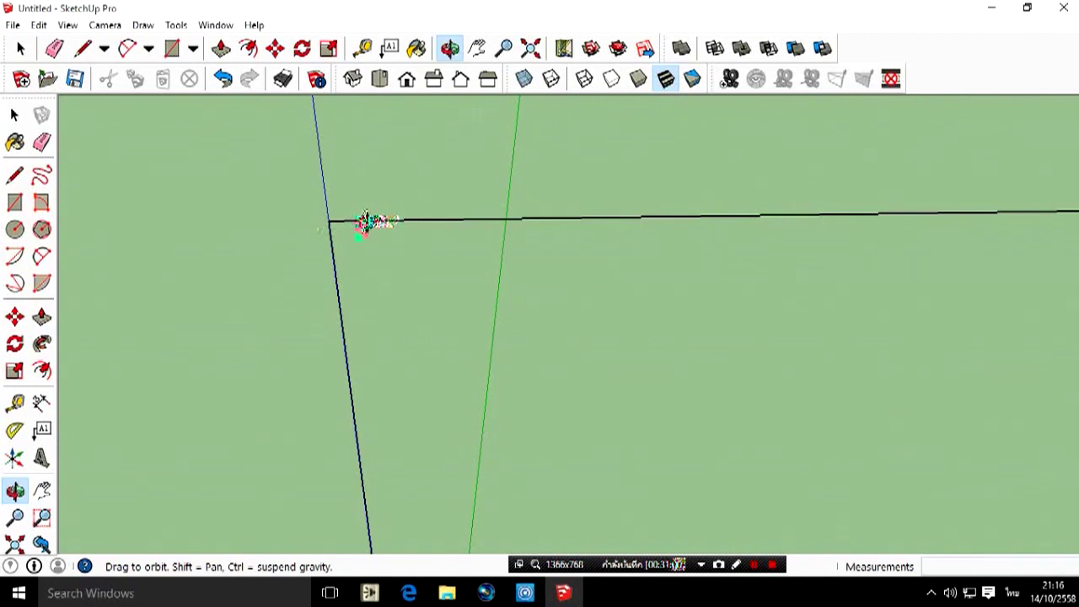
drag(371, 222, 167, 190)
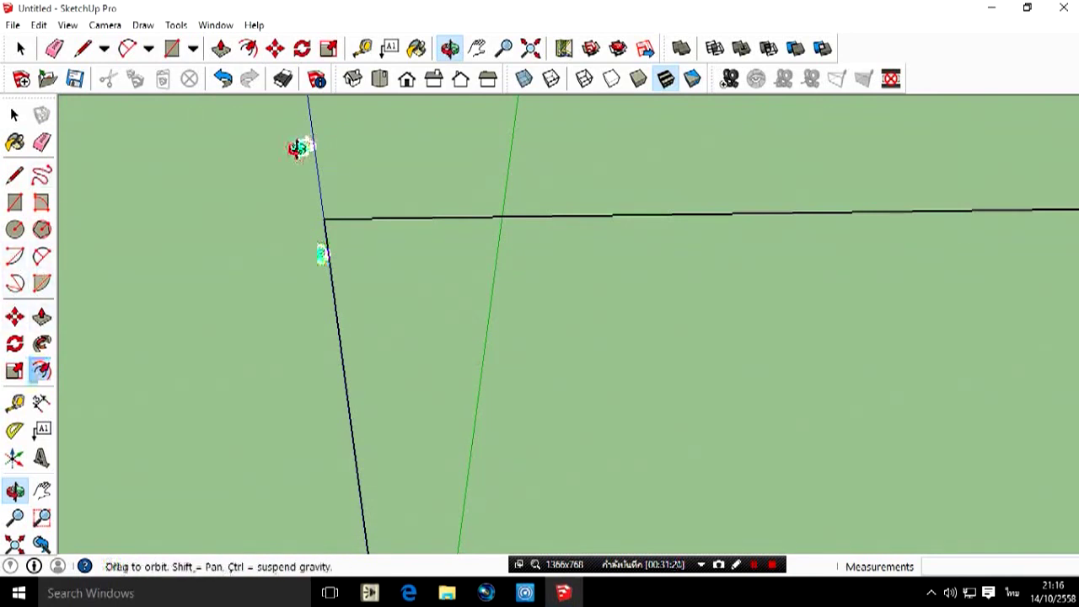
drag(354, 227, 374, 116)
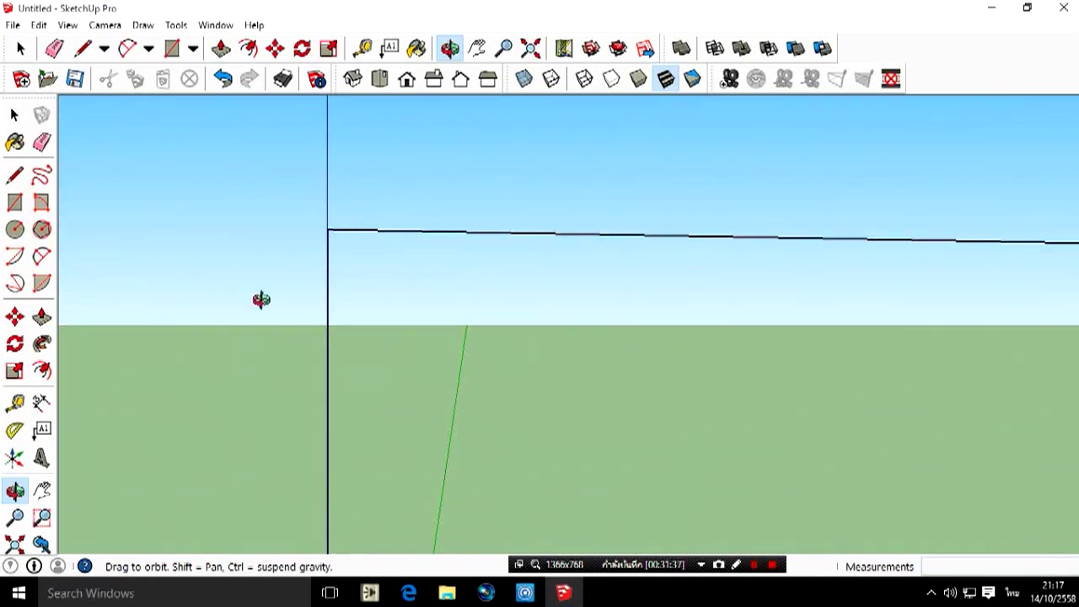
mouse_move(341, 302)
mouse_down()
mouse_move(618, 357)
mouse_move(862, 349)
mouse_move(655, 320)
mouse_move(332, 312)
mouse_move(372, 231)
mouse_move(376, 303)
mouse_move(427, 287)
mouse_move(410, 441)
mouse_up()
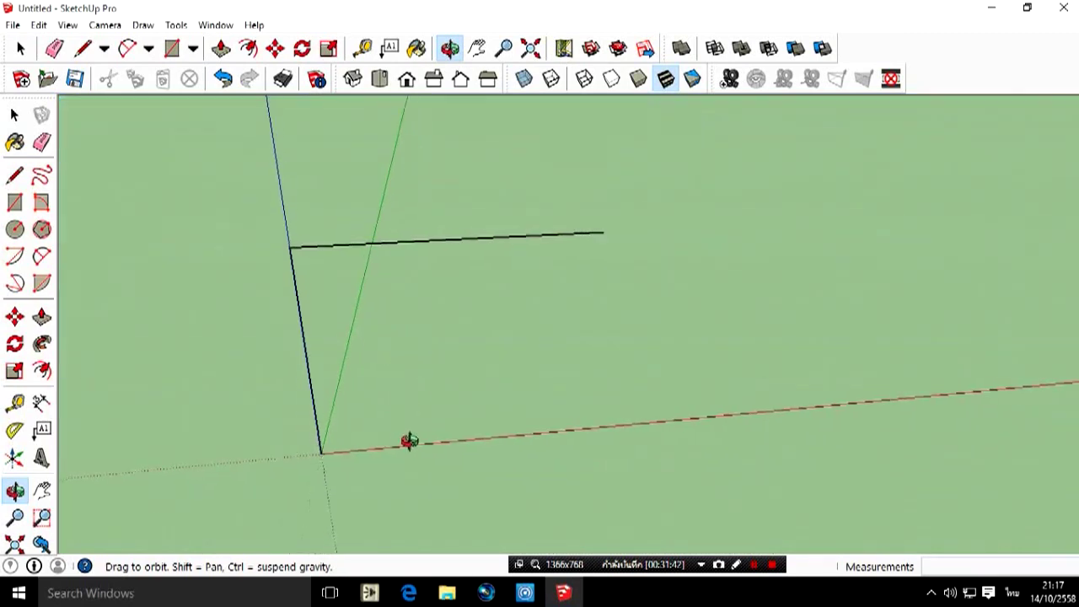
mouse_move(294, 238)
mouse_down()
mouse_move(305, 323)
mouse_move(301, 250)
mouse_move(290, 400)
mouse_move(236, 183)
mouse_move(333, 267)
mouse_move(405, 200)
mouse_move(433, 224)
mouse_move(411, 271)
mouse_move(391, 224)
mouse_move(380, 277)
mouse_move(381, 216)
mouse_move(95, 253)
mouse_up()
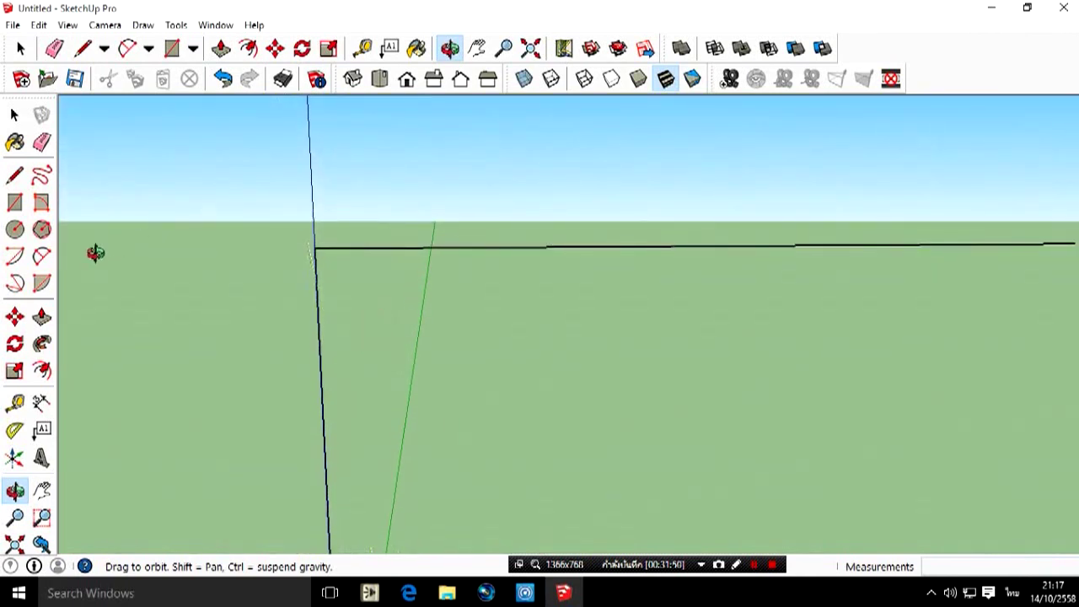
Draw a 2-point arc from the vertical edge to the horizontal edge, closing a curved triangular corner face.
click(41, 257)
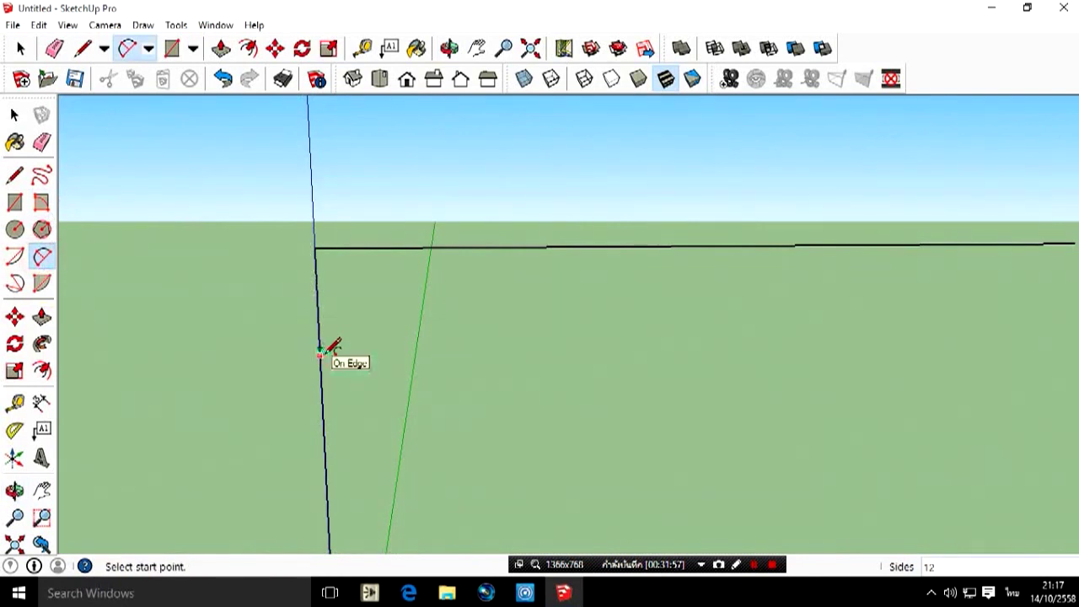
click(321, 352)
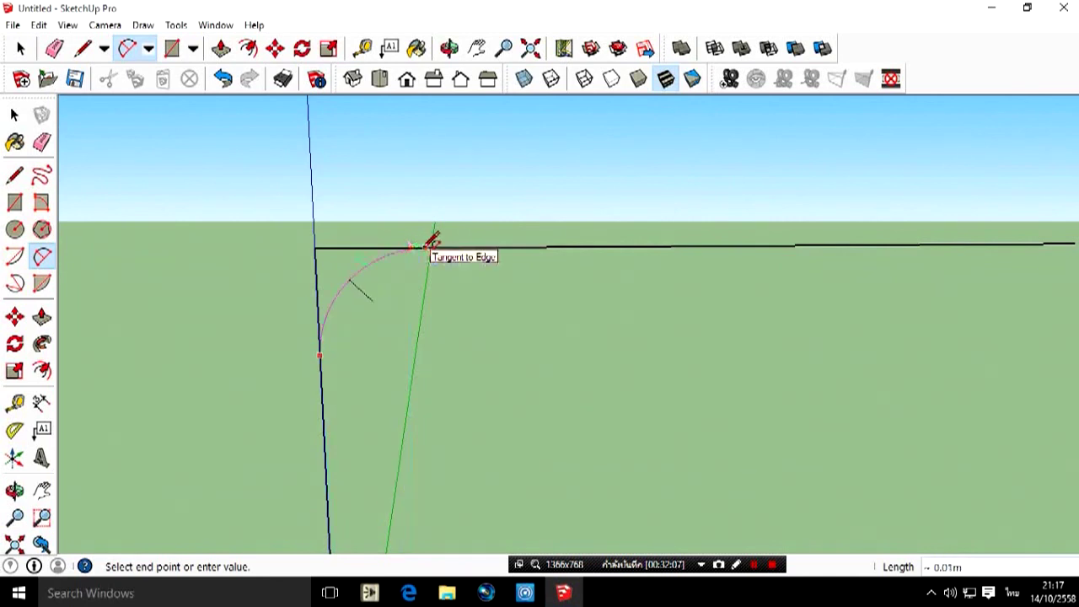
click(427, 247)
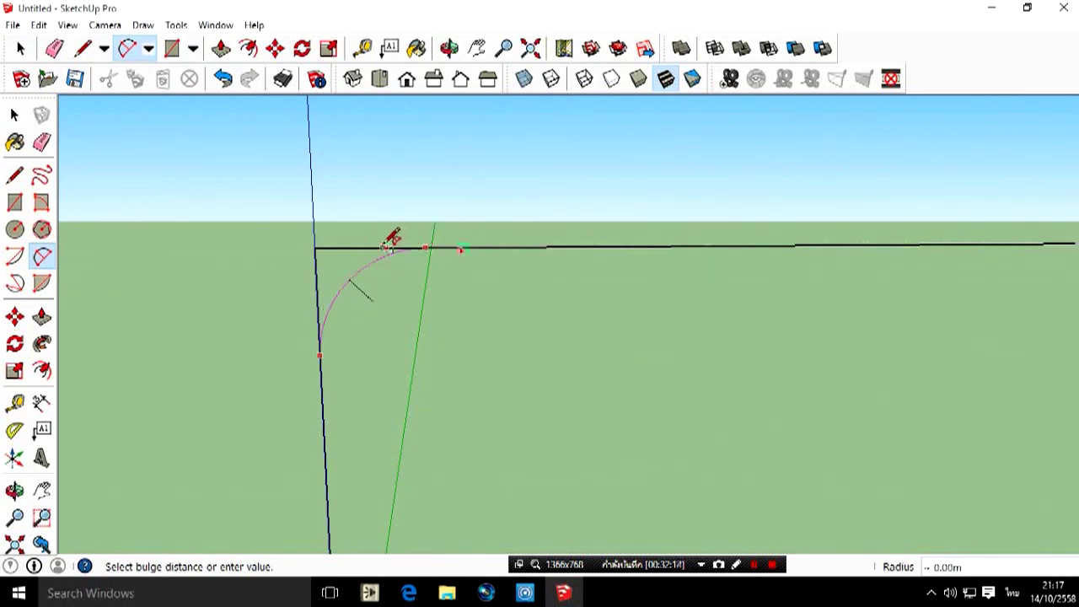
click(384, 244)
middle_drag(312, 278, 455, 187)
scroll(455, 190, up, 1)
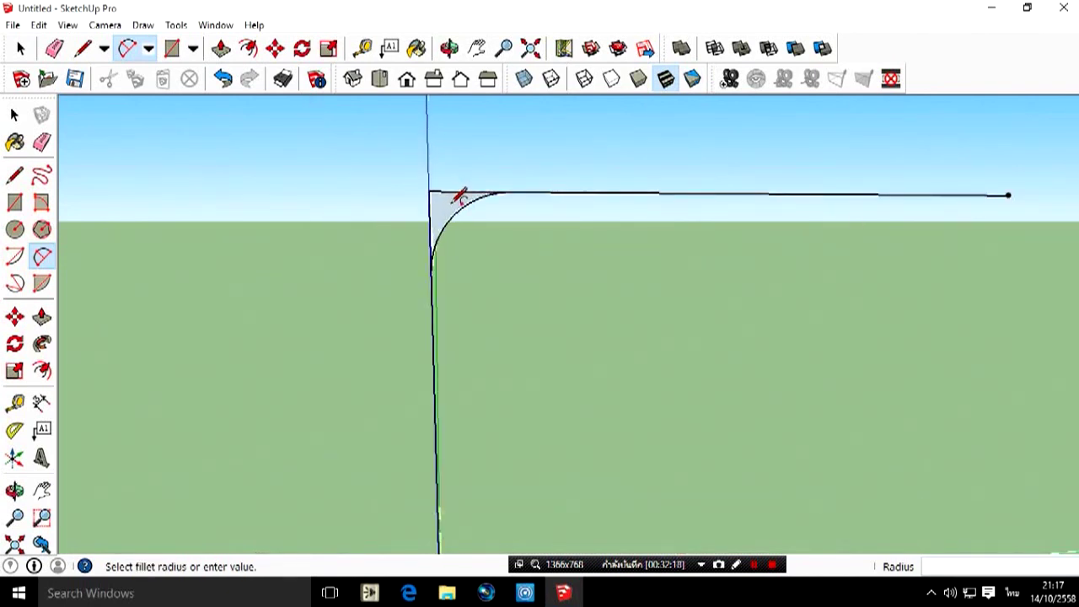
scroll(456, 191, up, 1)
scroll(454, 194, up, 2)
scroll(454, 198, up, 2)
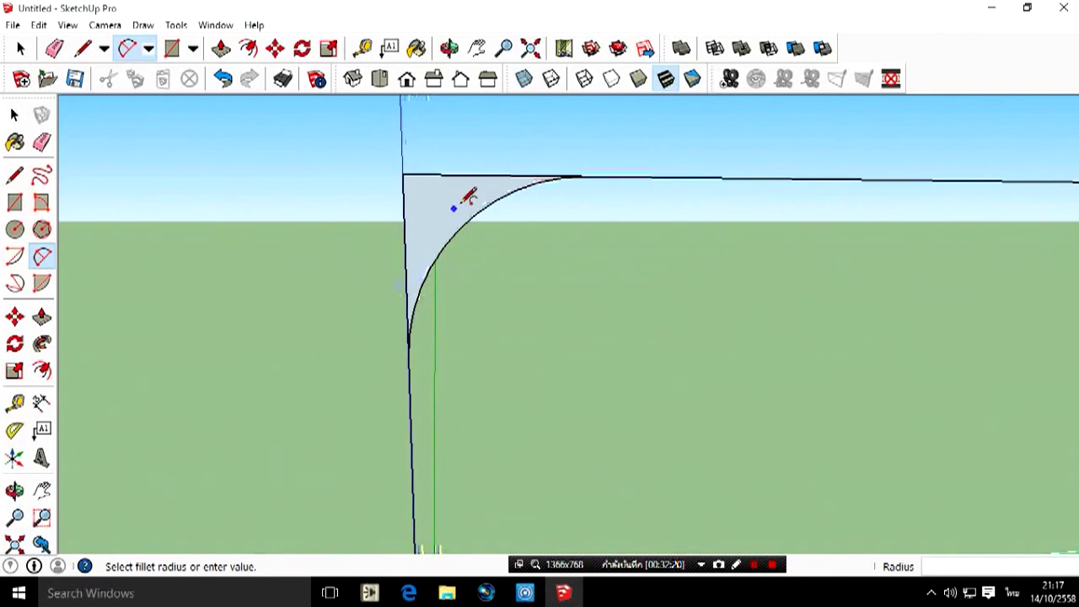
click(41, 317)
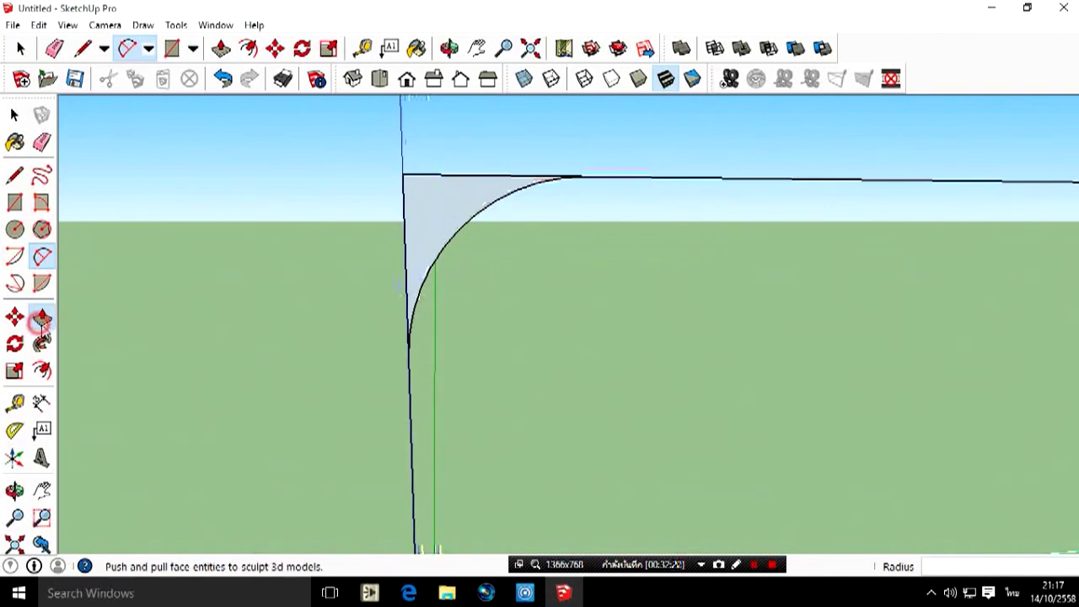
click(429, 233)
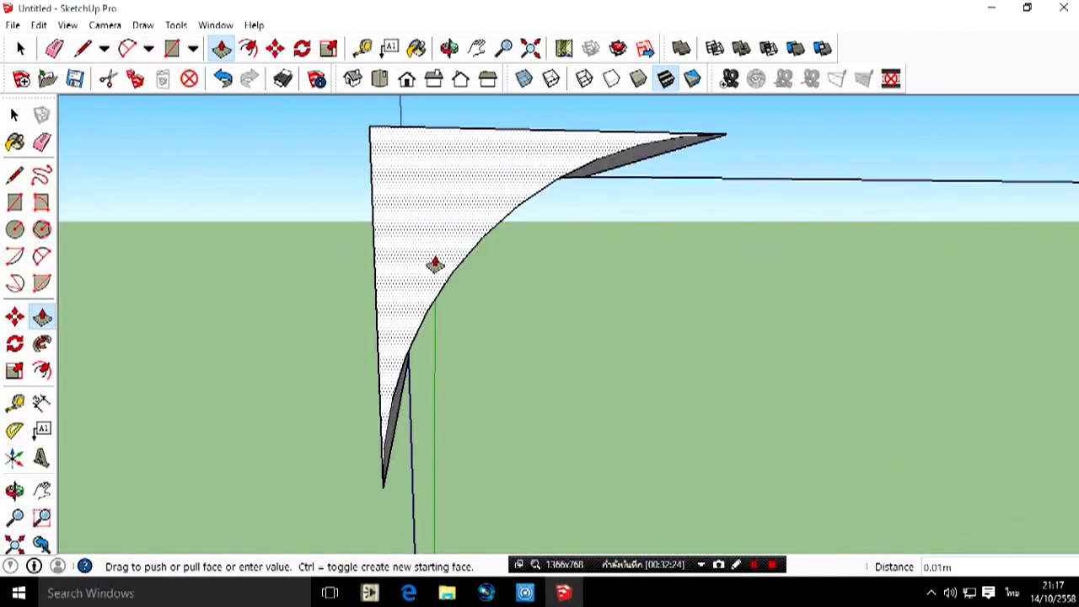
click(433, 265)
click(15, 491)
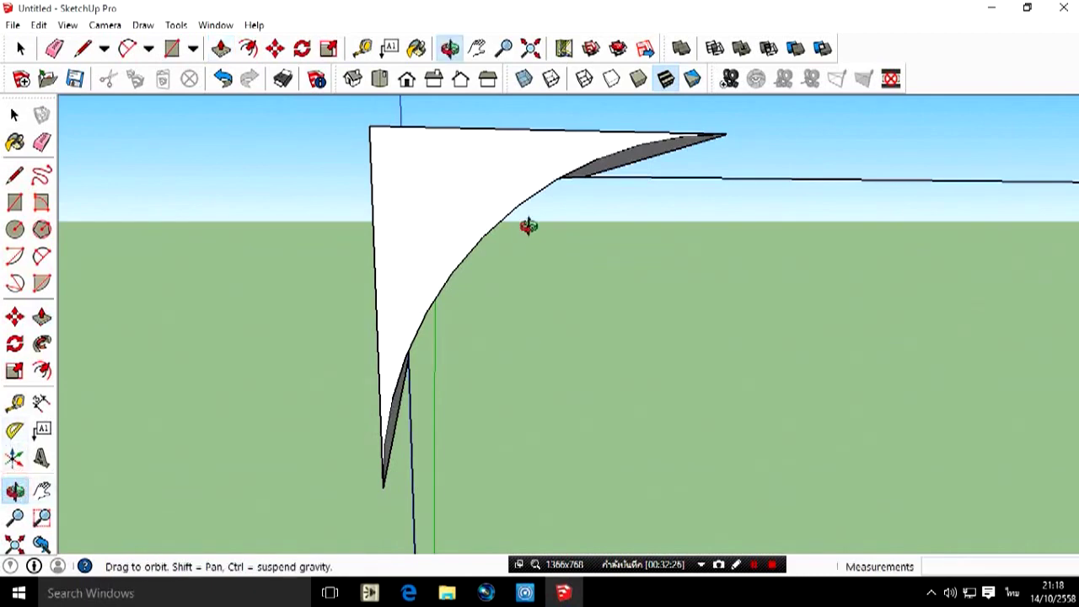
mouse_move(528, 225)
mouse_down()
mouse_move(419, 231)
mouse_move(250, 330)
mouse_move(127, 333)
mouse_move(464, 163)
mouse_move(747, 279)
mouse_move(650, 379)
mouse_move(311, 416)
mouse_move(232, 300)
mouse_up()
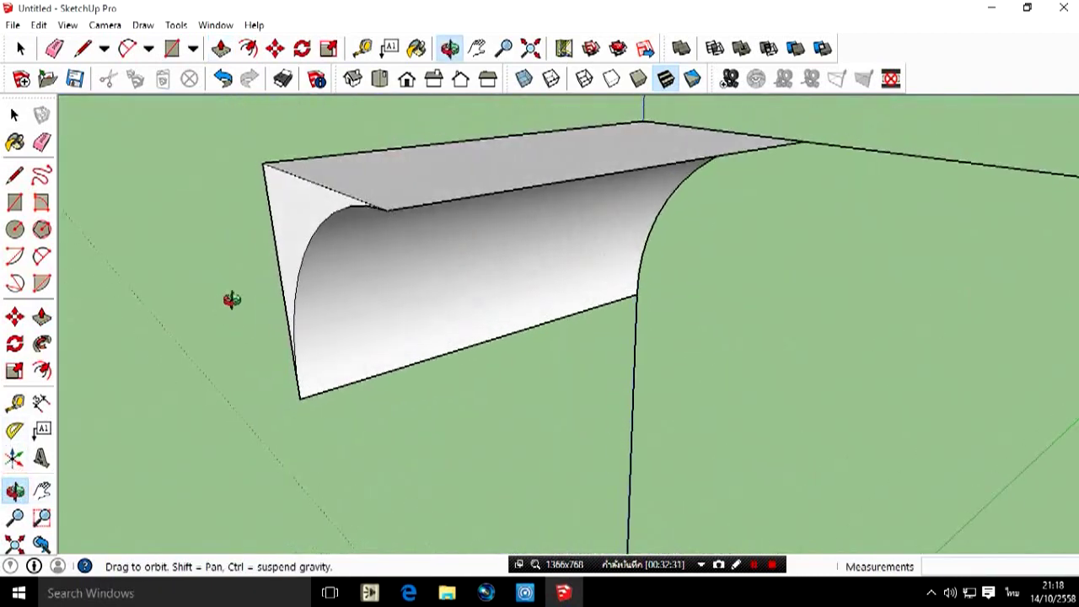
click(222, 78)
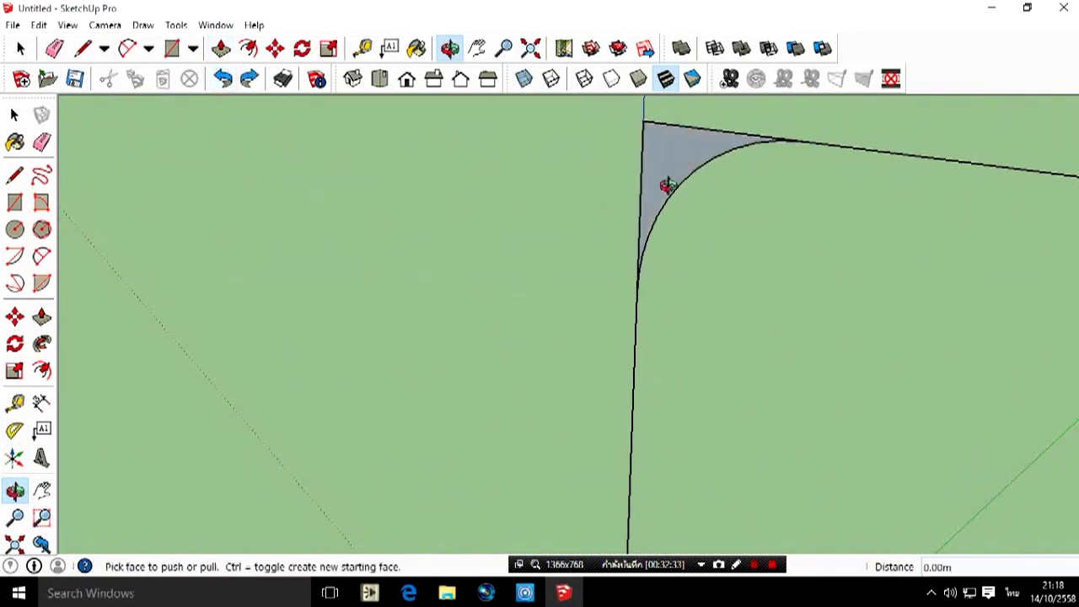
mouse_move(591, 238)
mouse_down()
mouse_move(699, 258)
mouse_move(703, 118)
mouse_move(677, 135)
mouse_move(635, 138)
mouse_up()
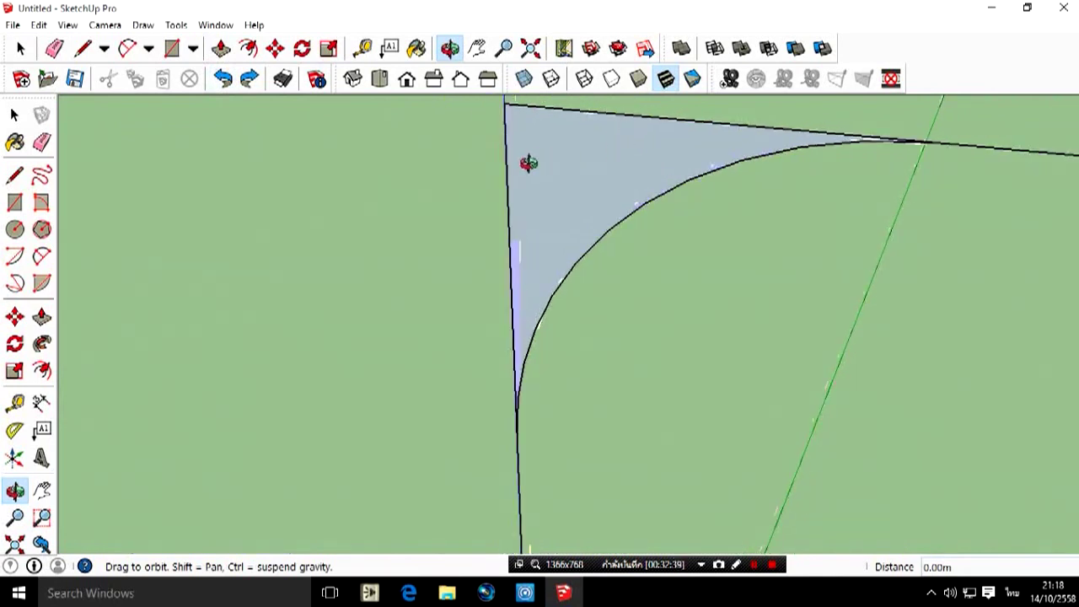
Erase the corner face's top edge so only the arc joins the vertical and horizontal edges.
click(41, 141)
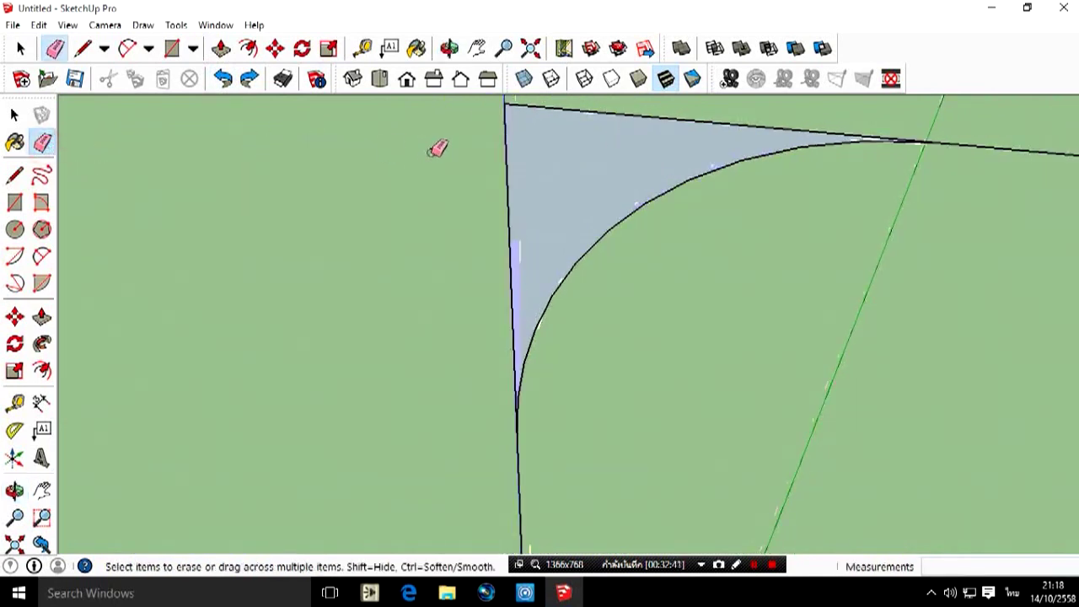
click(514, 101)
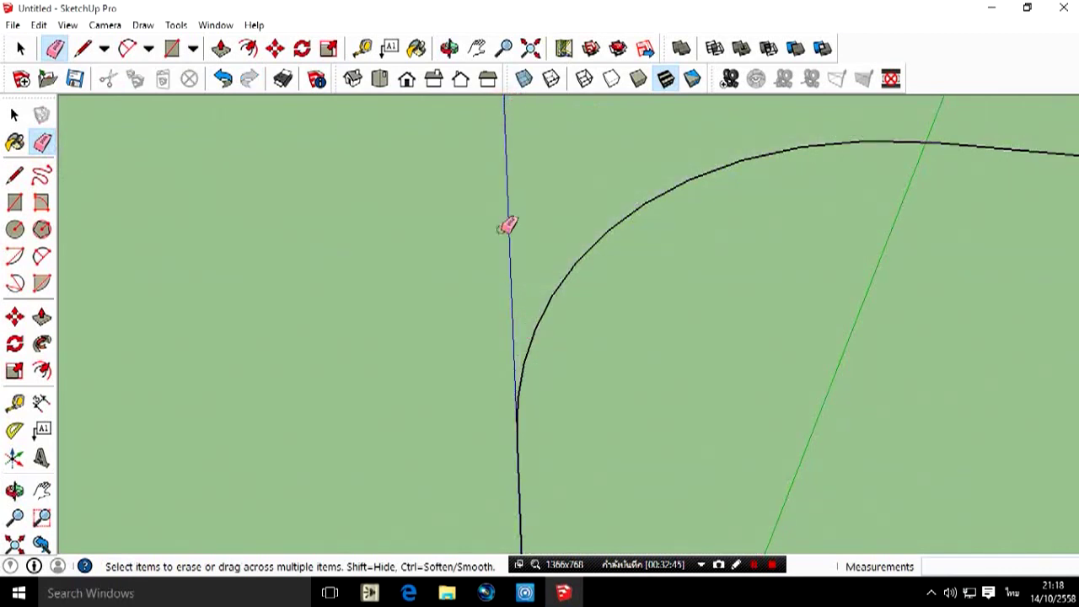
click(223, 78)
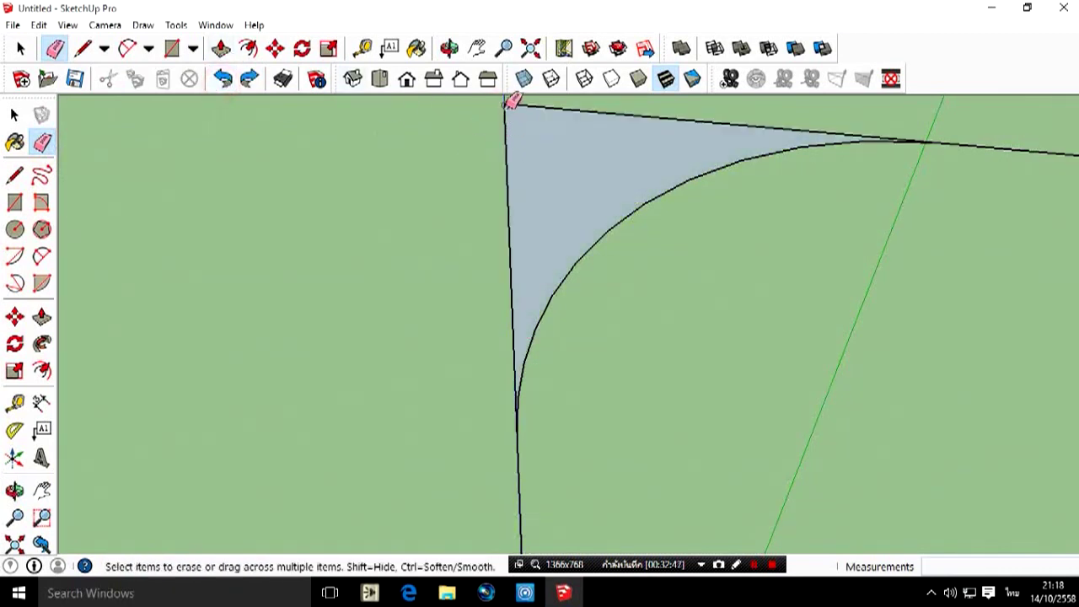
scroll(508, 99, up, 3)
scroll(509, 99, up, 3)
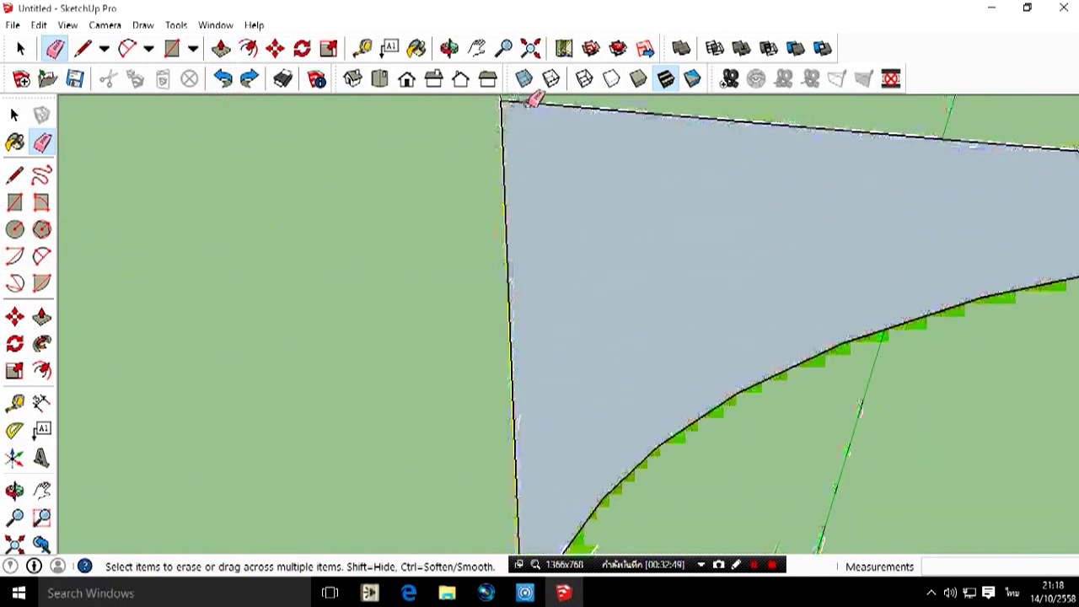
click(530, 102)
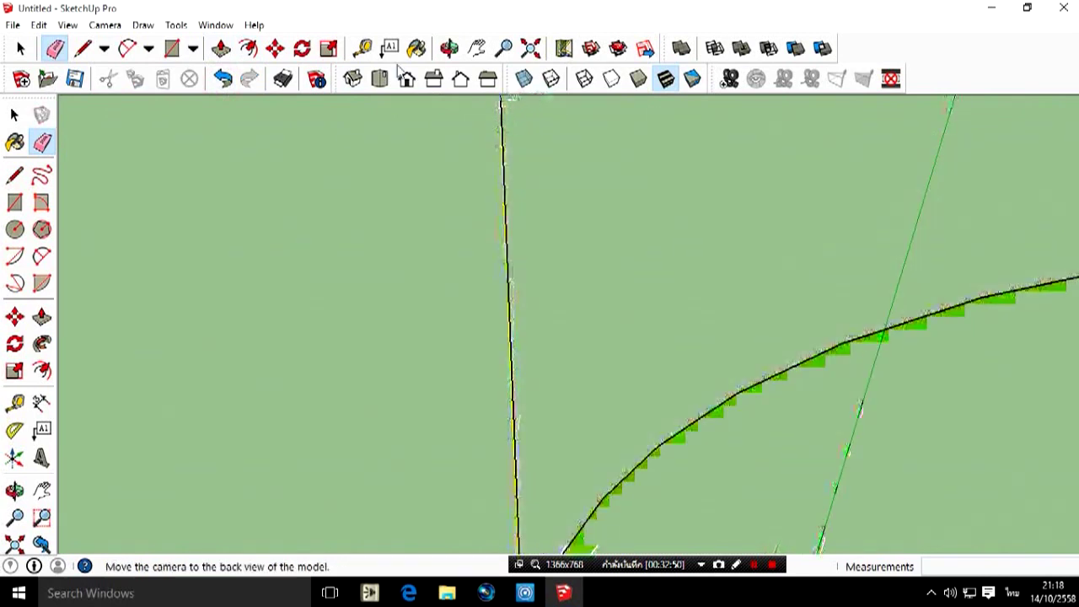
click(223, 78)
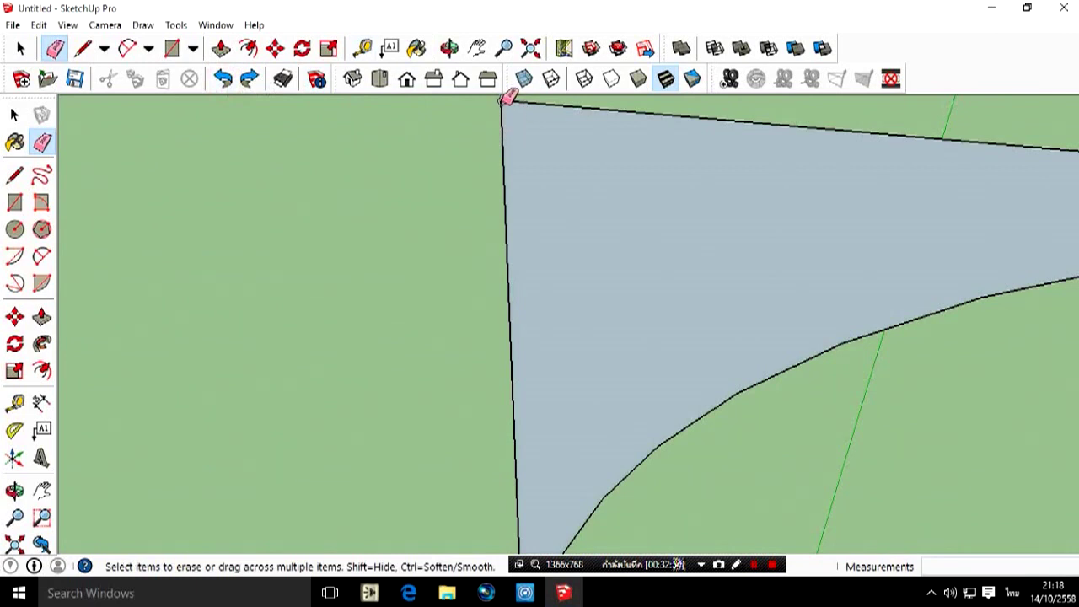
click(509, 99)
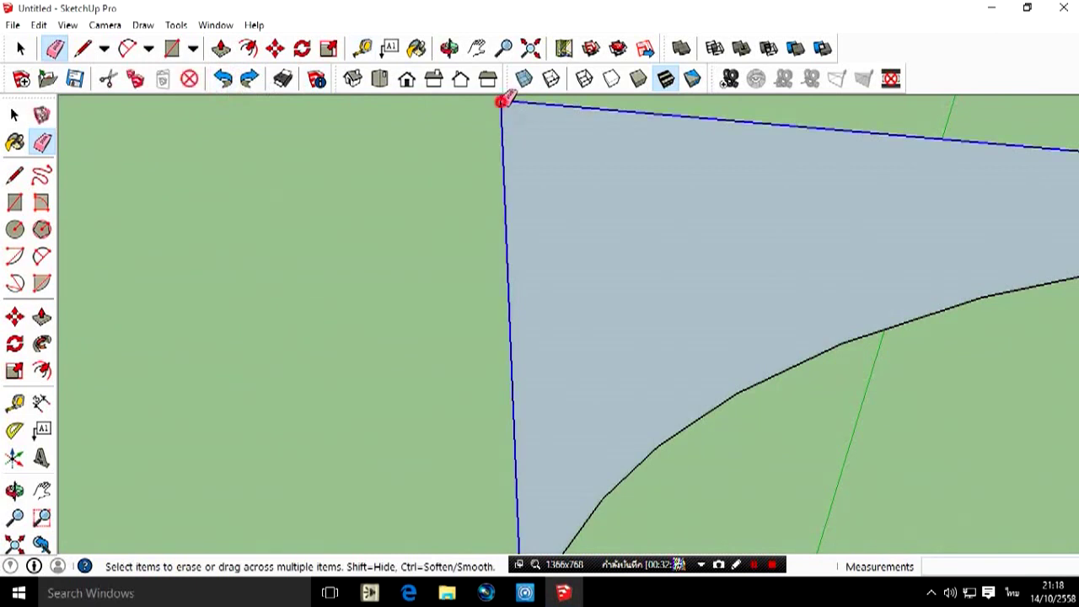
mouse_move(672, 269)
middle_down()
mouse_move(579, 250)
mouse_move(402, 245)
mouse_move(505, 221)
mouse_move(489, 225)
mouse_move(477, 207)
mouse_move(494, 205)
mouse_move(666, 256)
mouse_move(750, 315)
mouse_move(717, 313)
mouse_move(885, 398)
mouse_move(381, 180)
mouse_move(332, 244)
mouse_move(632, 335)
mouse_move(618, 311)
mouse_move(609, 314)
middle_up()
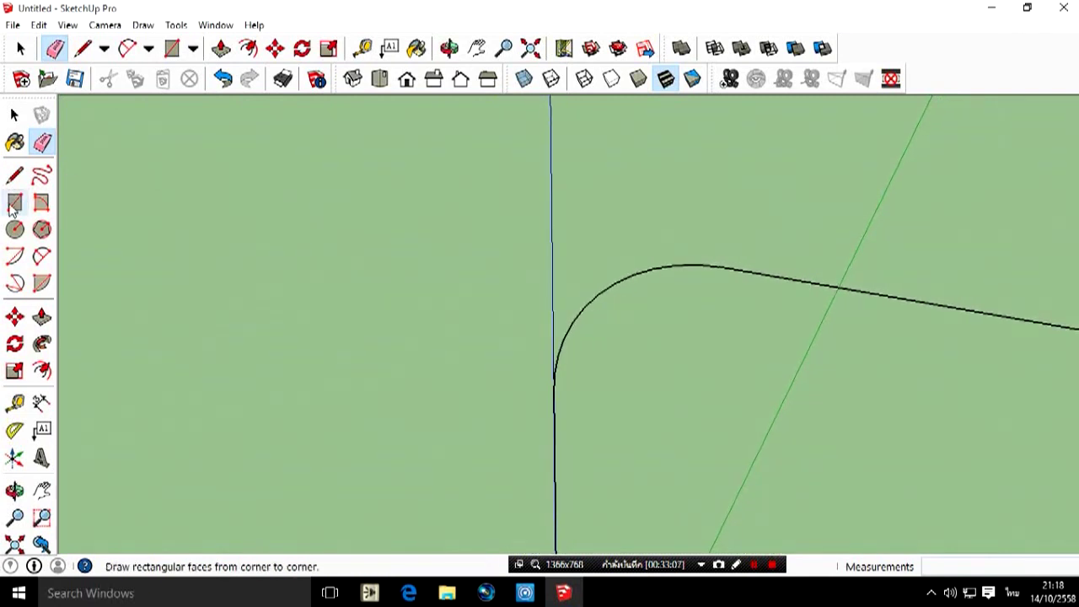
Go to Front view, then orbit down over the origin to see the rounded L-shaped path in perspective.
click(20, 494)
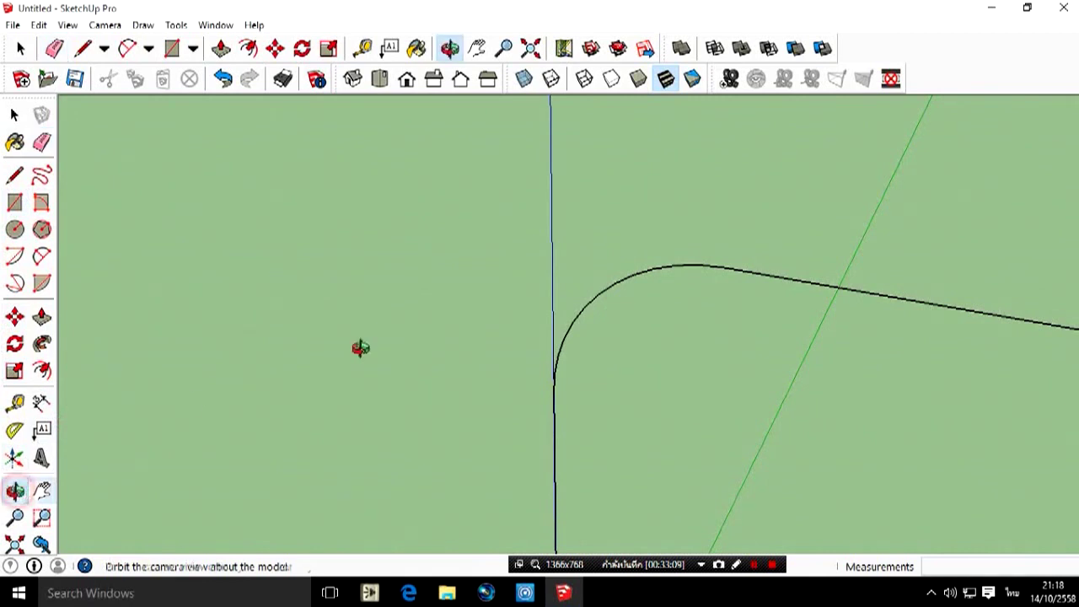
mouse_move(586, 299)
mouse_down()
mouse_move(602, 391)
mouse_move(573, 443)
mouse_up()
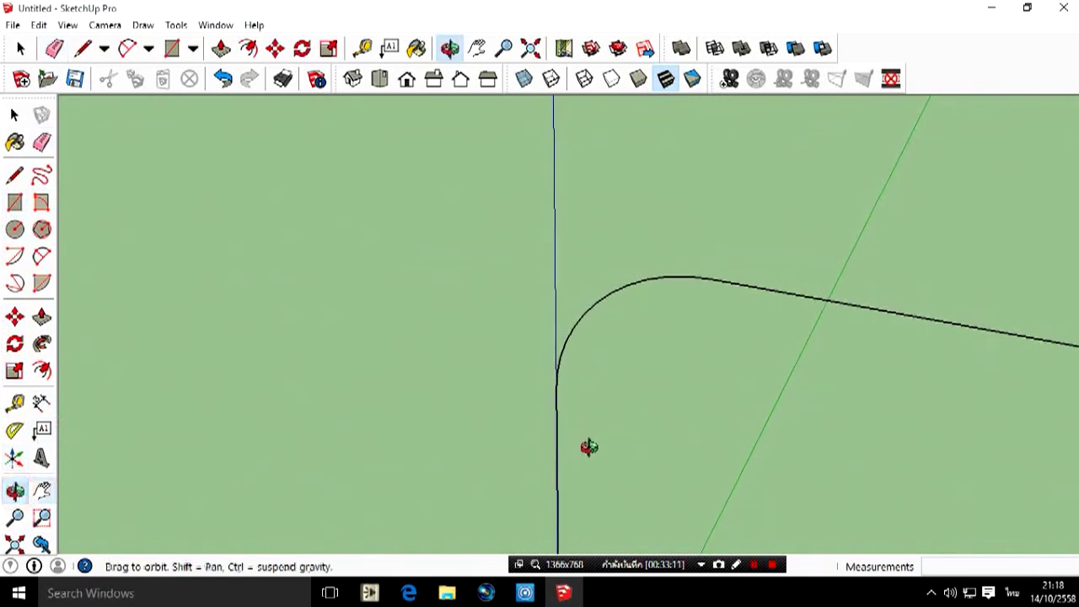
click(406, 78)
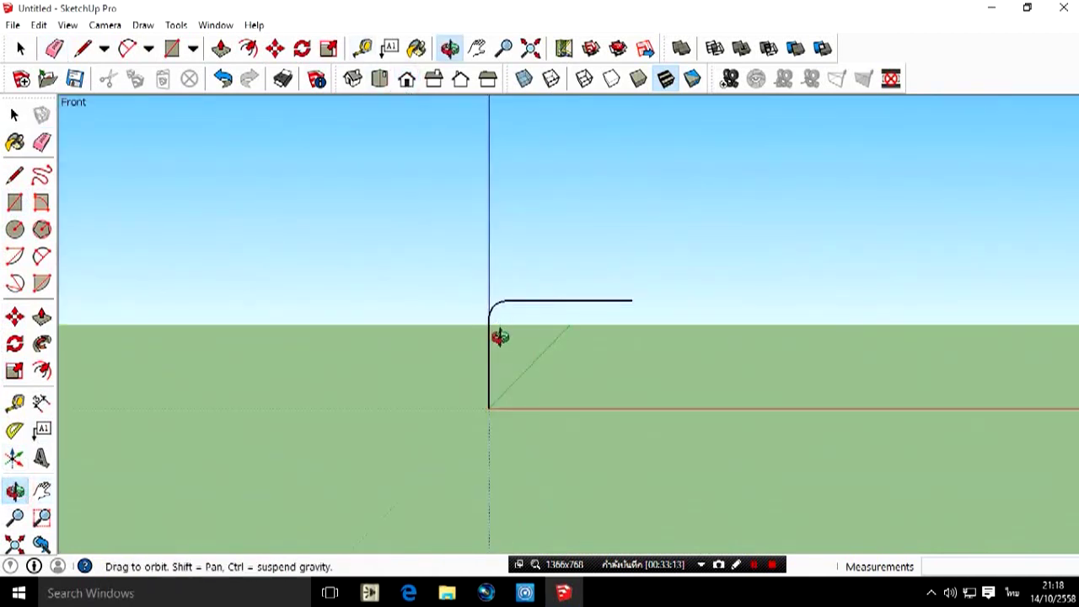
drag(500, 337, 495, 367)
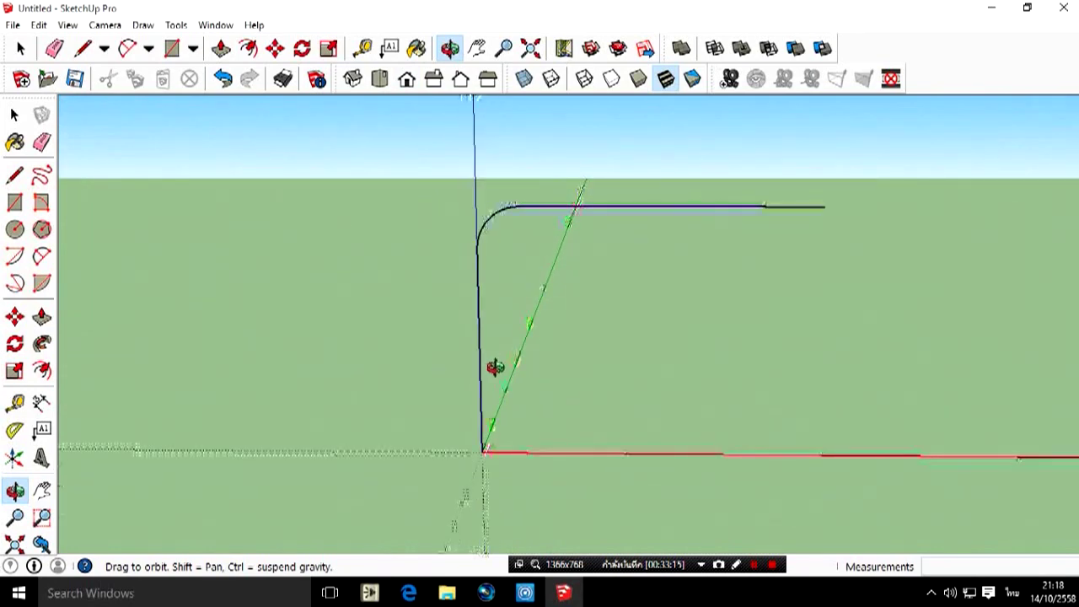
mouse_move(530, 298)
mouse_down()
mouse_move(646, 267)
mouse_move(572, 220)
mouse_move(332, 228)
mouse_move(311, 253)
mouse_move(559, 436)
mouse_move(492, 380)
mouse_move(495, 436)
mouse_move(502, 402)
mouse_move(492, 417)
mouse_move(523, 416)
mouse_move(160, 253)
mouse_up()
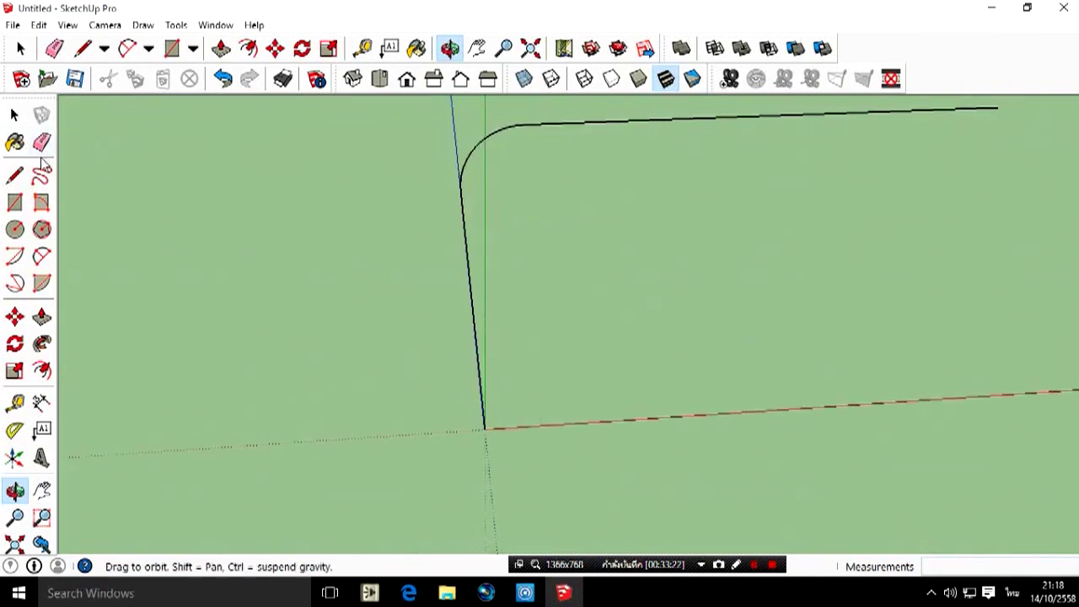
click(23, 237)
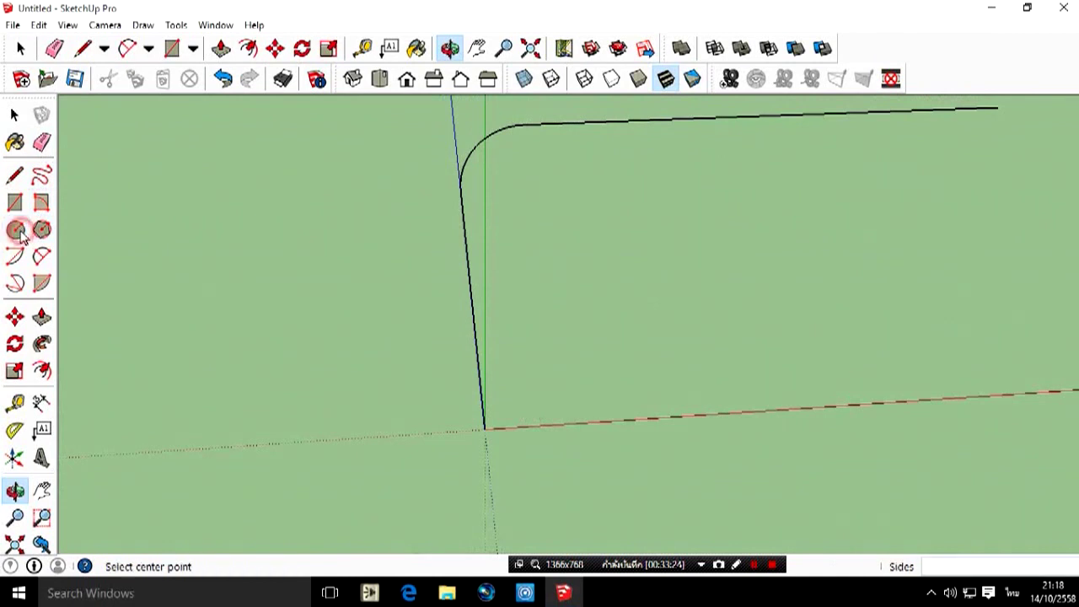
click(485, 429)
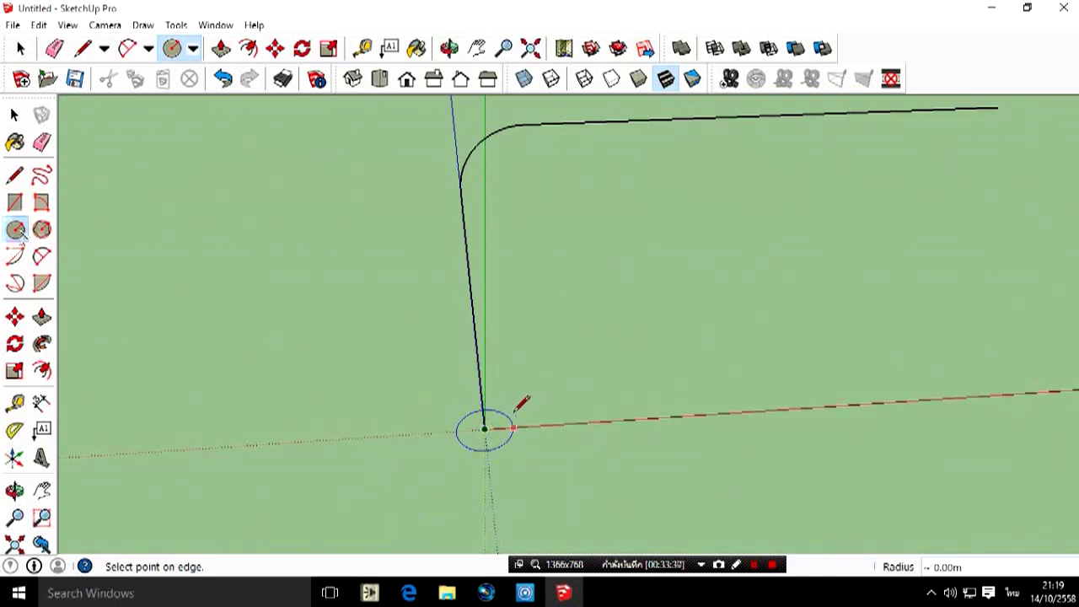
click(514, 424)
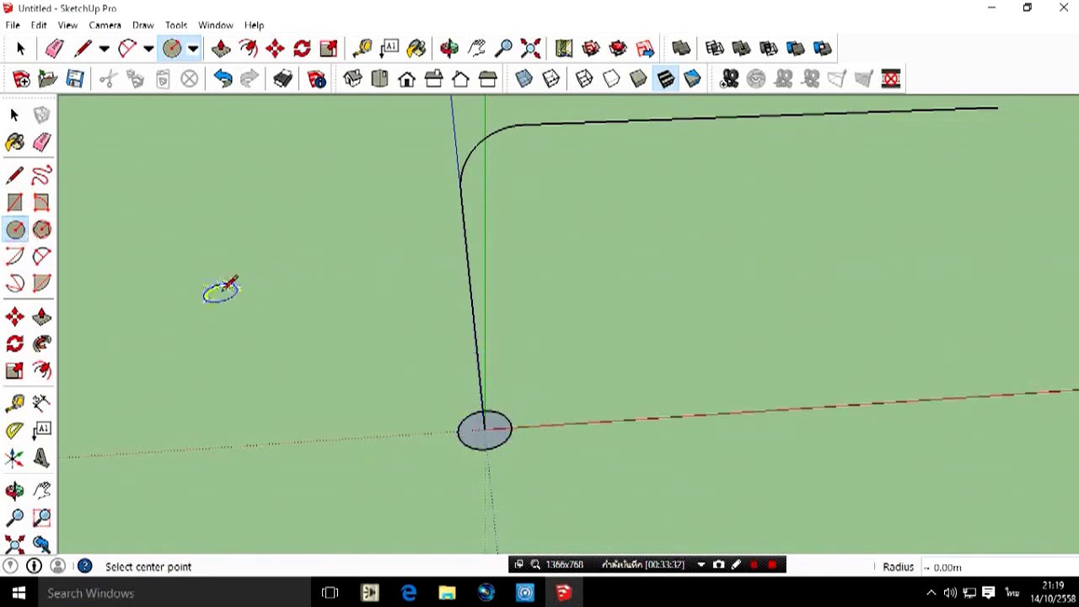
click(42, 316)
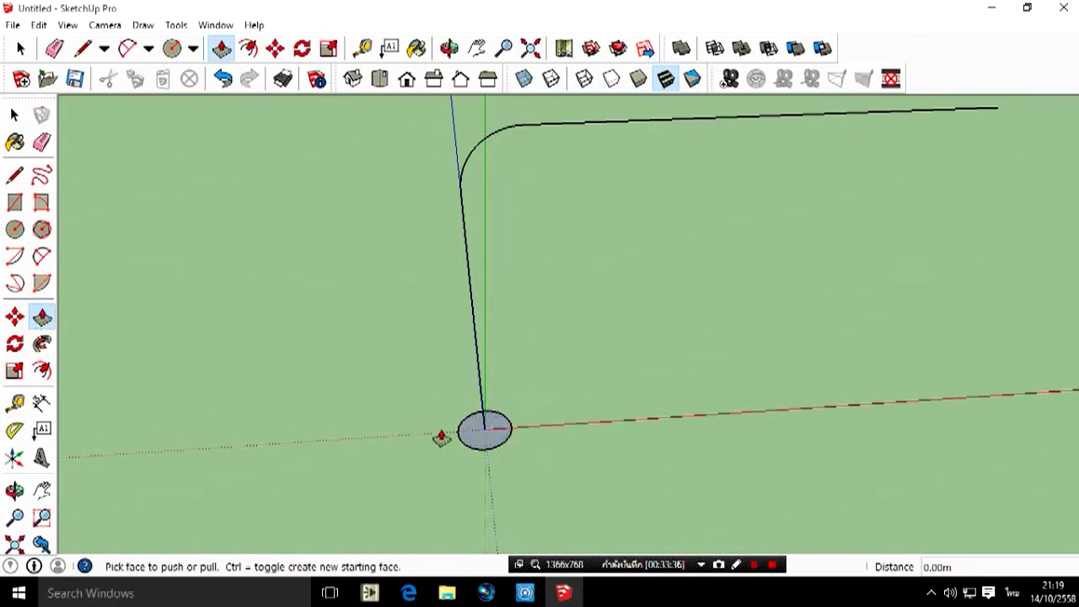
drag(472, 430, 481, 175)
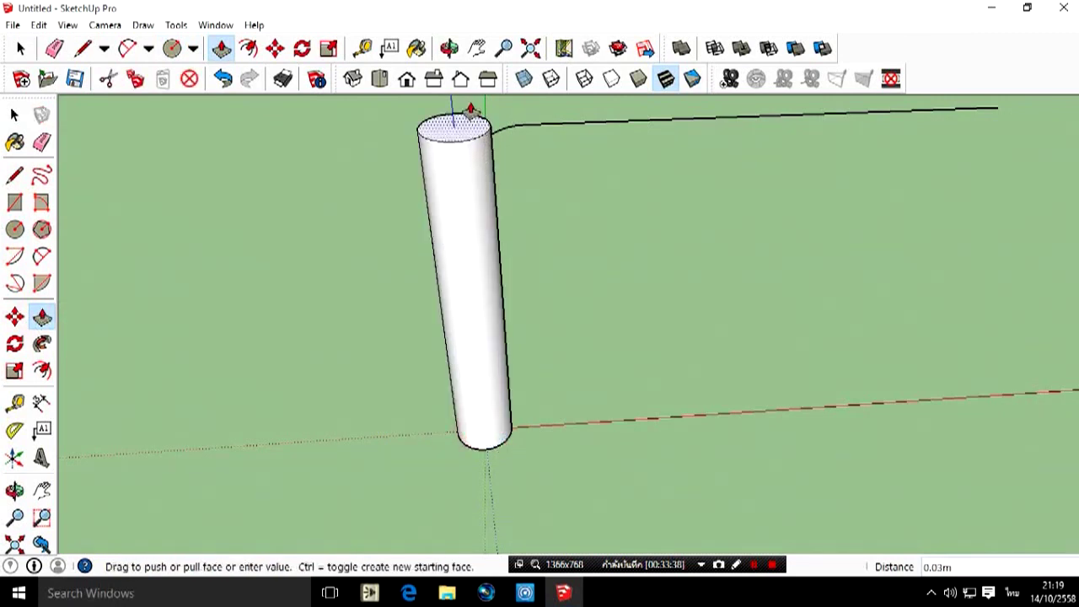
drag(470, 109, 483, 338)
click(224, 78)
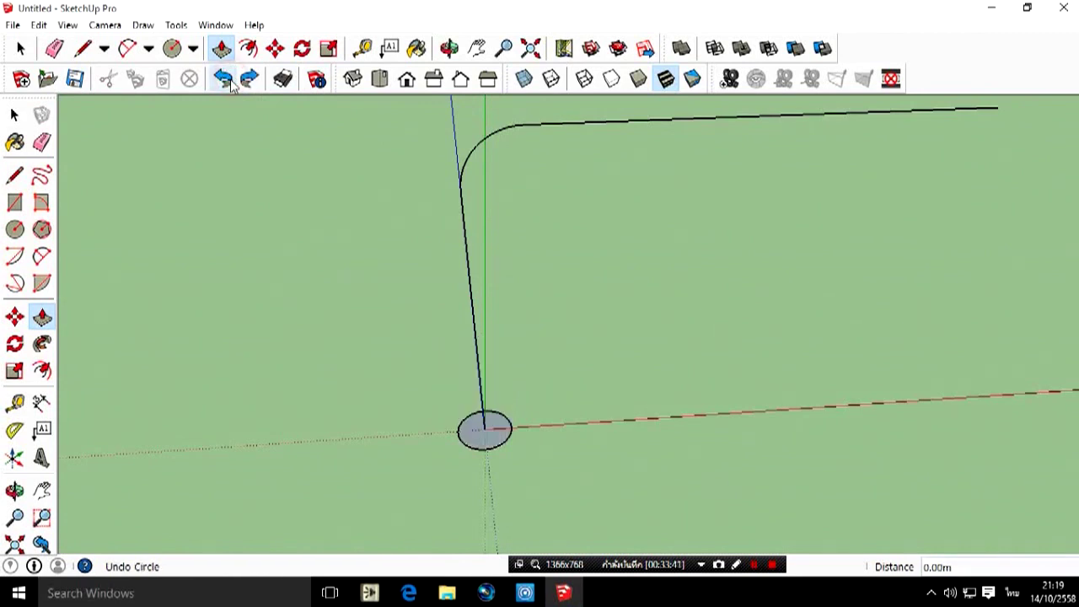
click(224, 78)
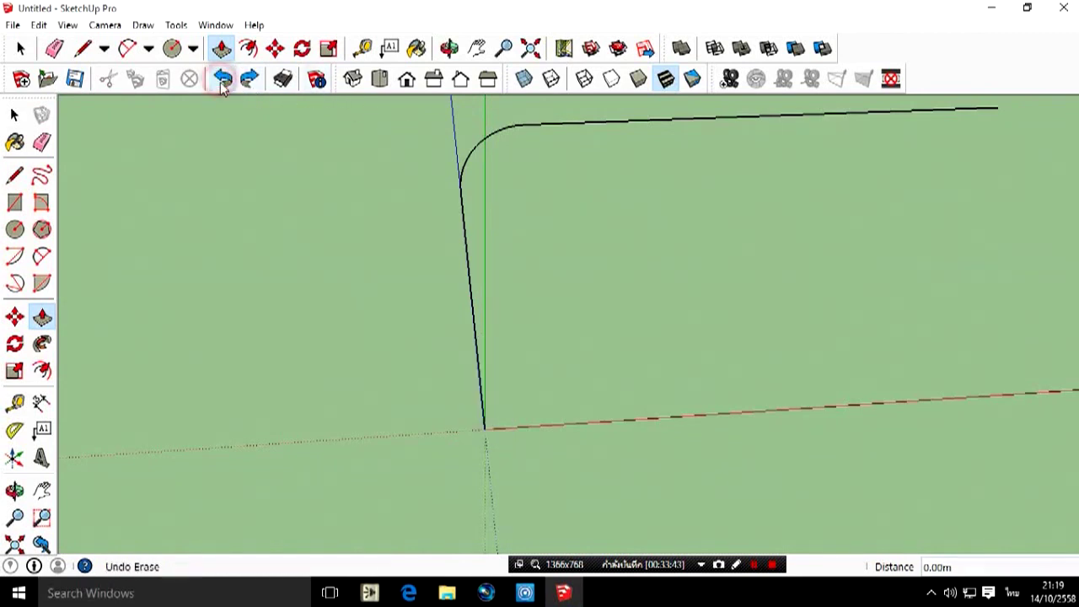
Draw a circle centred on the axes origin at the foot of the rounded path.
click(42, 345)
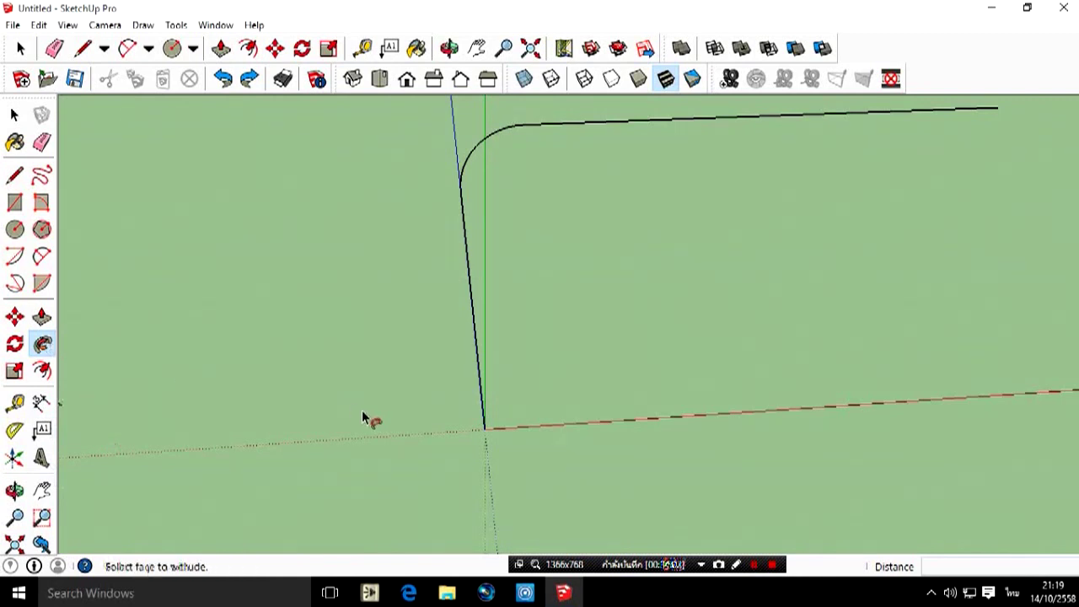
click(15, 229)
click(485, 429)
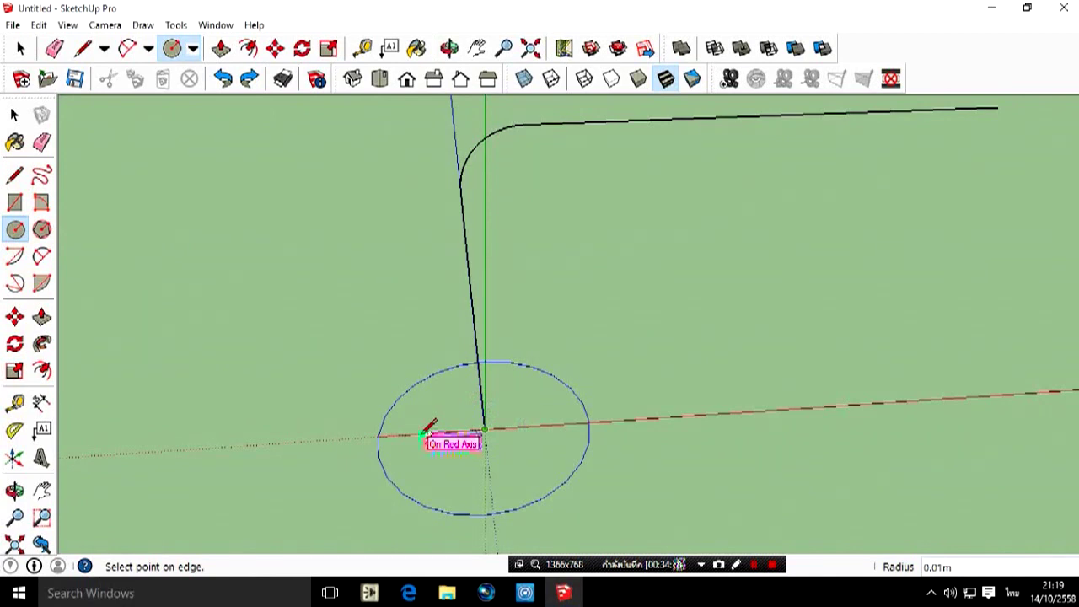
click(424, 431)
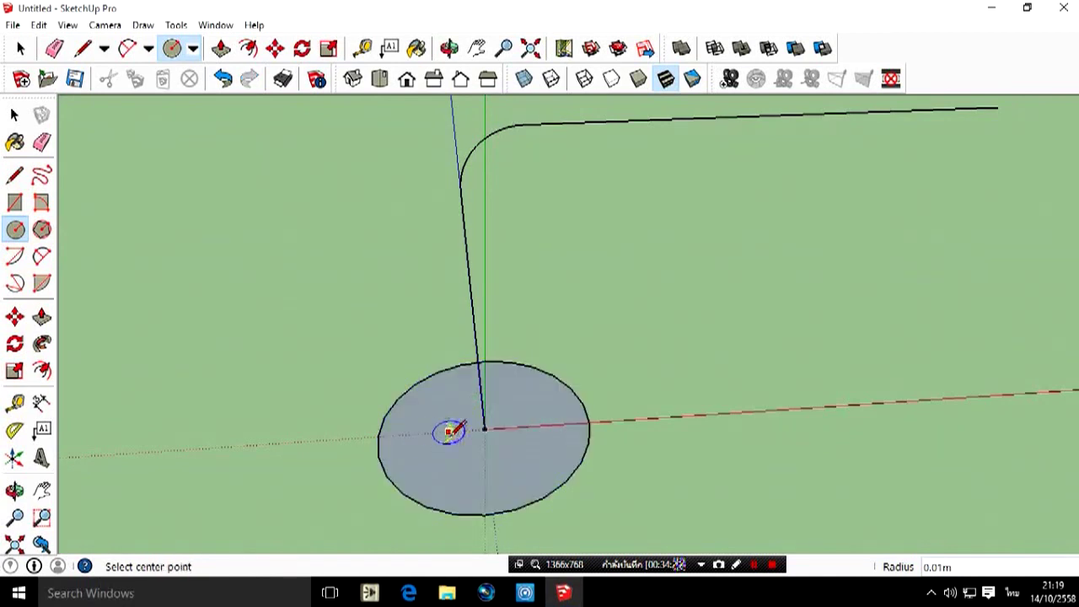
click(15, 492)
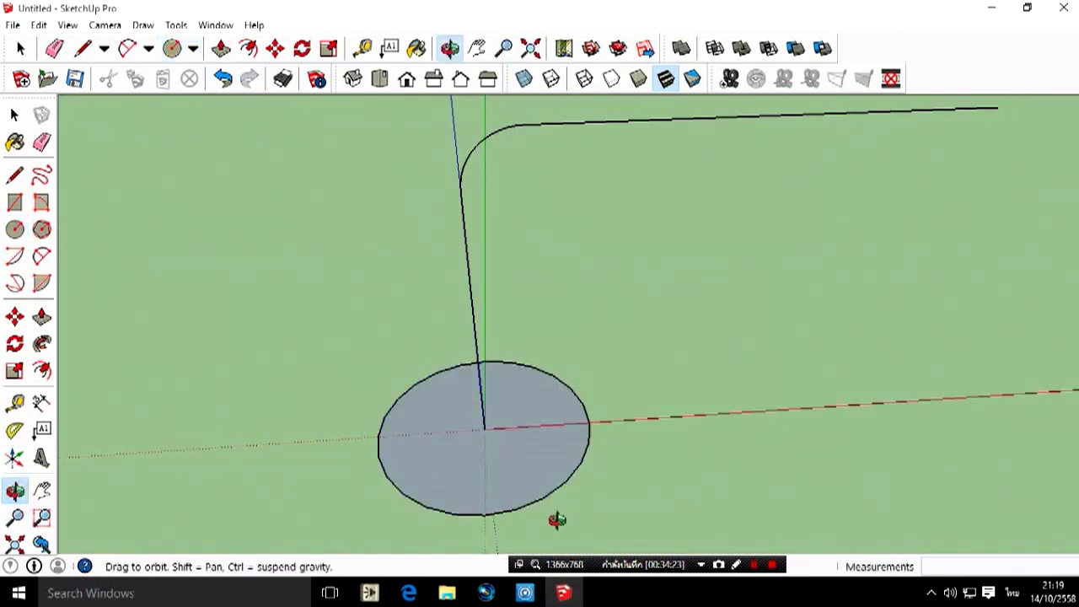
Sweep the circle face along the rounded path with Follow Me, forming a solid bent pipe elbow.
mouse_move(570, 518)
mouse_down()
mouse_move(509, 359)
mouse_move(458, 362)
mouse_move(571, 525)
mouse_move(506, 419)
mouse_up()
scroll(510, 422, up, 3)
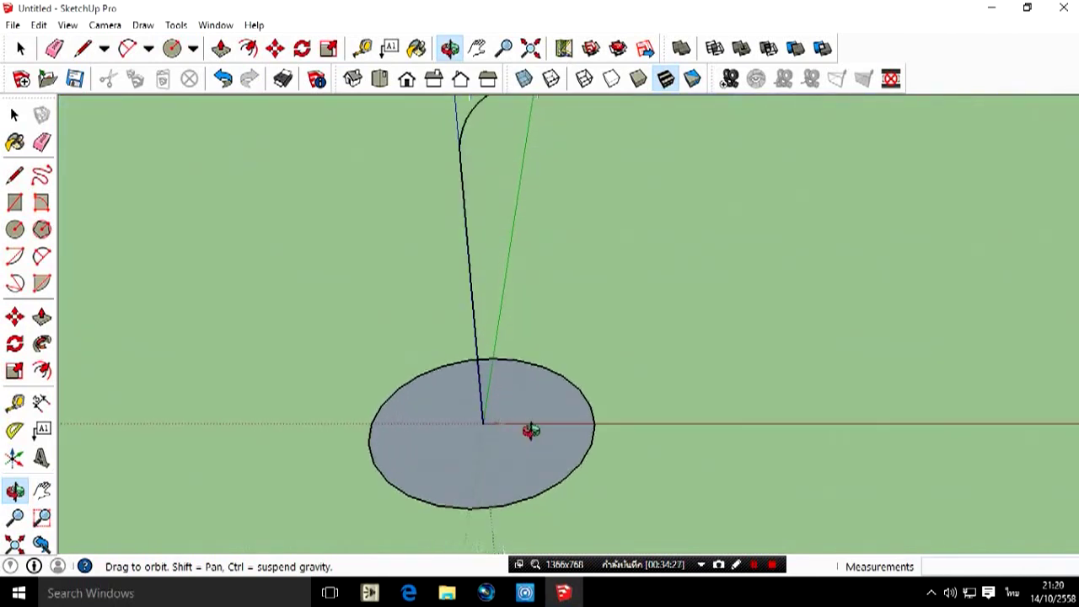
scroll(530, 430, up, 3)
scroll(531, 427, down, 2)
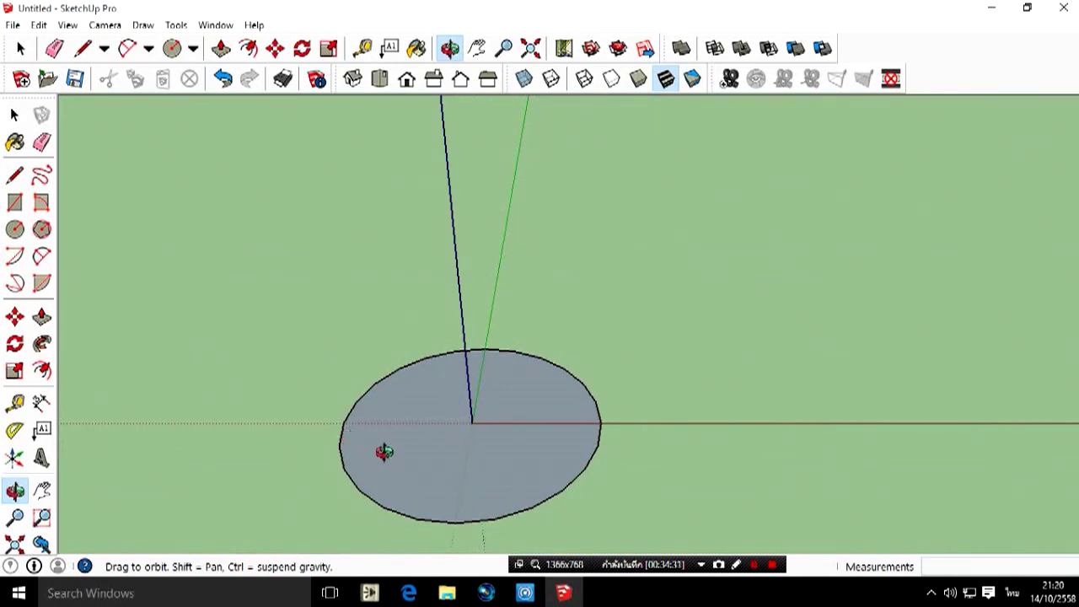
click(42, 346)
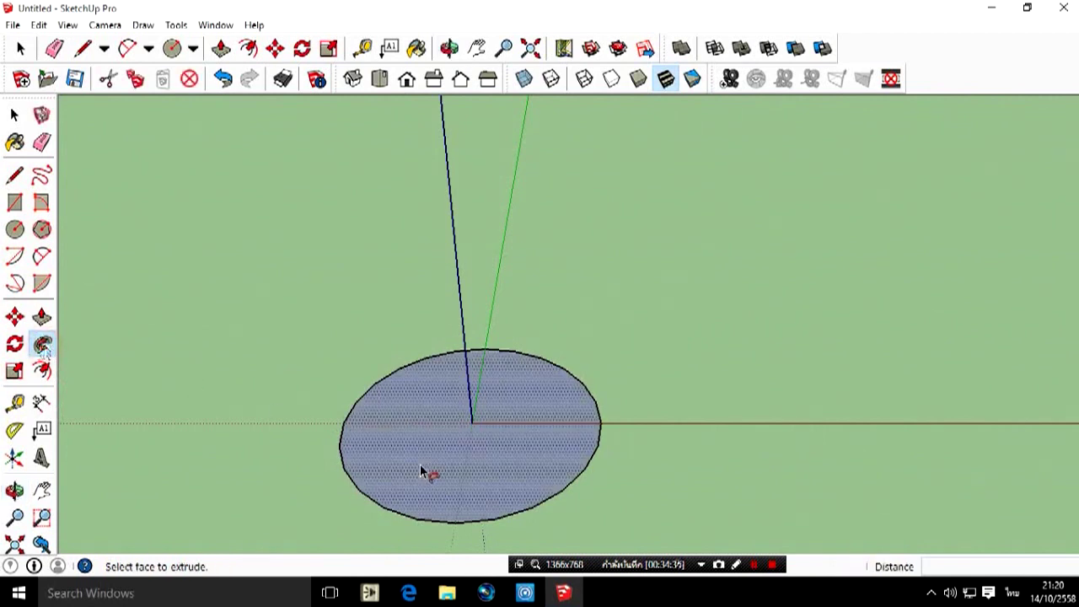
scroll(439, 471, down, 1)
scroll(455, 469, down, 2)
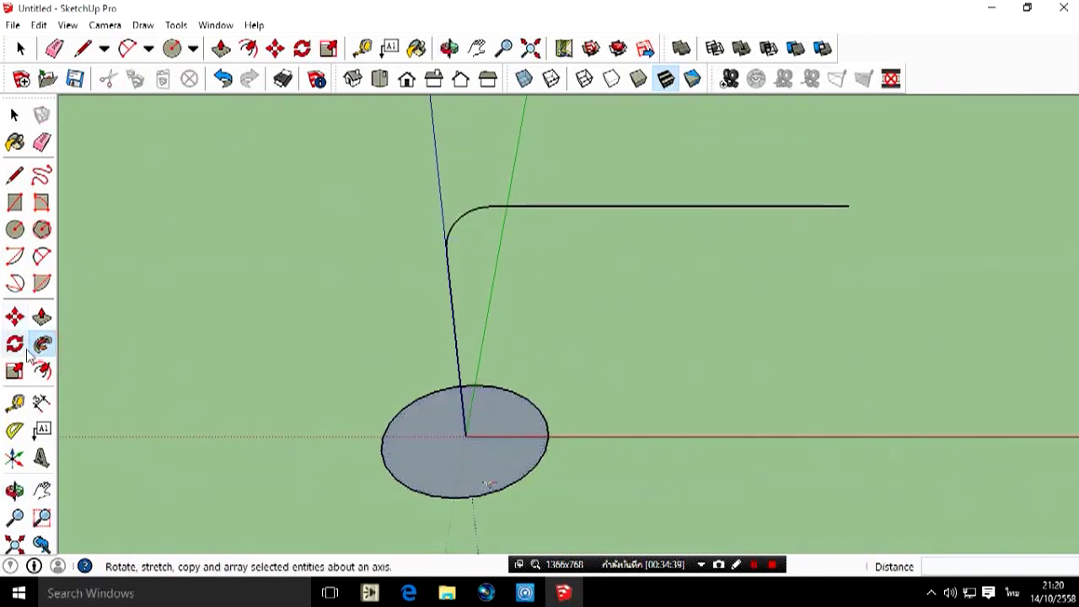
click(42, 320)
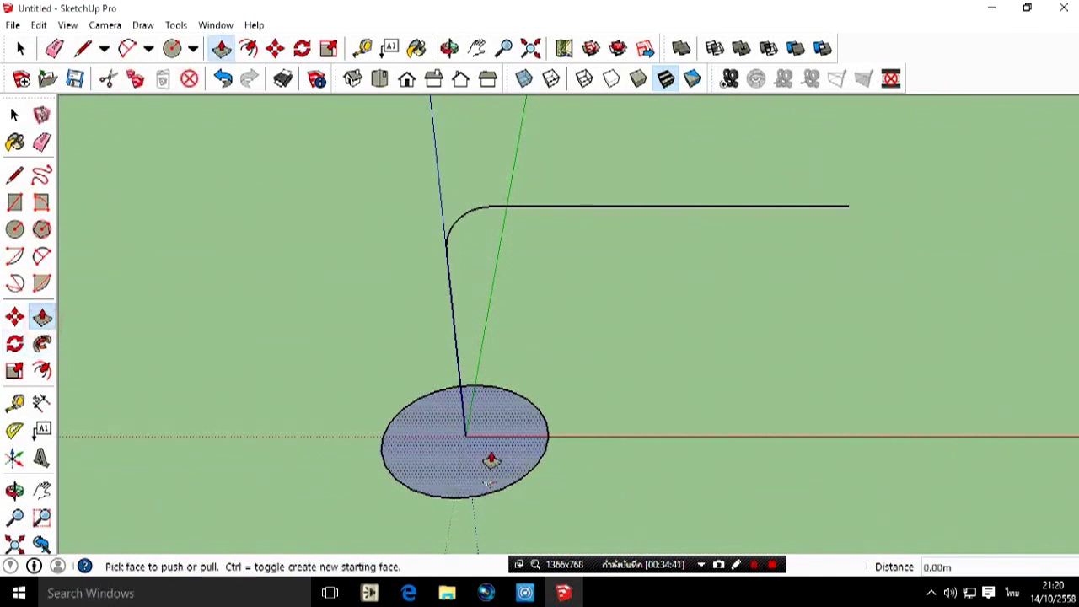
click(42, 343)
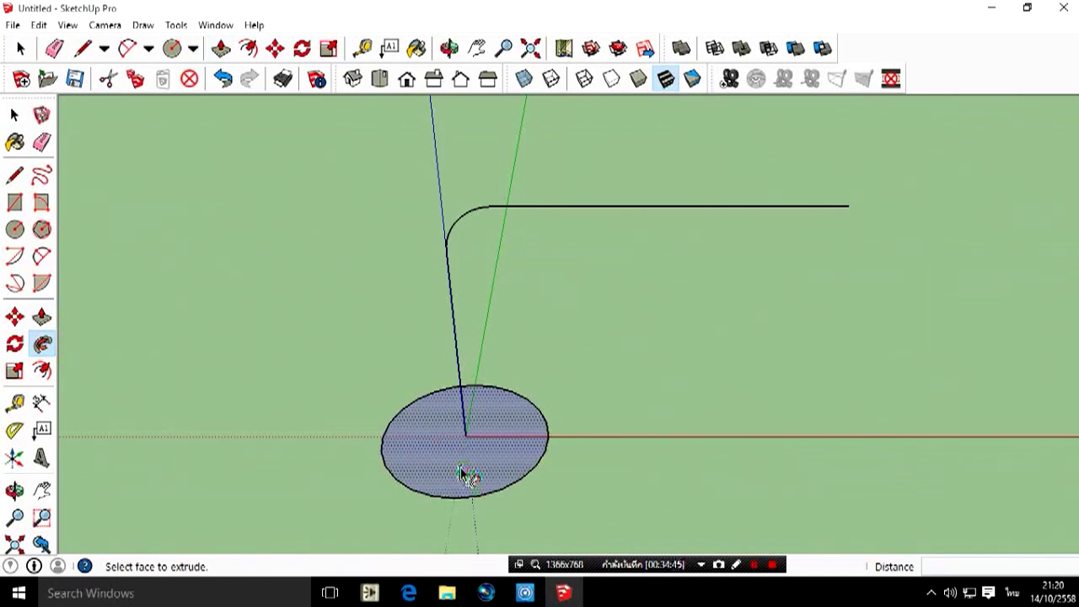
mouse_move(489, 462)
mouse_down()
mouse_move(458, 388)
mouse_move(450, 242)
mouse_move(484, 217)
mouse_move(860, 210)
mouse_move(867, 261)
mouse_up()
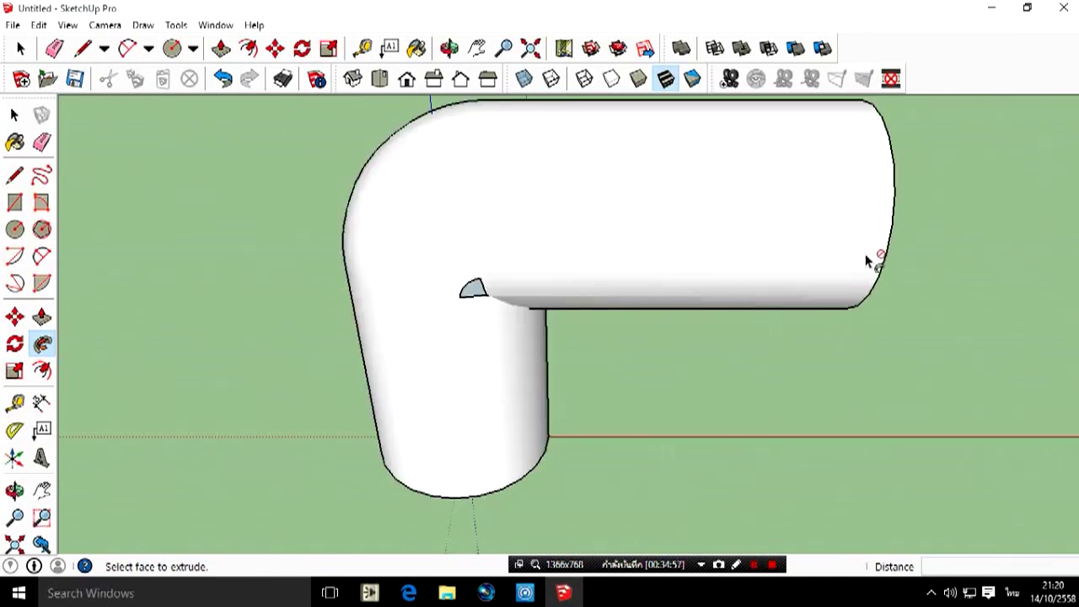
Orbit and zoom around the elbow pipe until its round open end faces the camera.
click(15, 490)
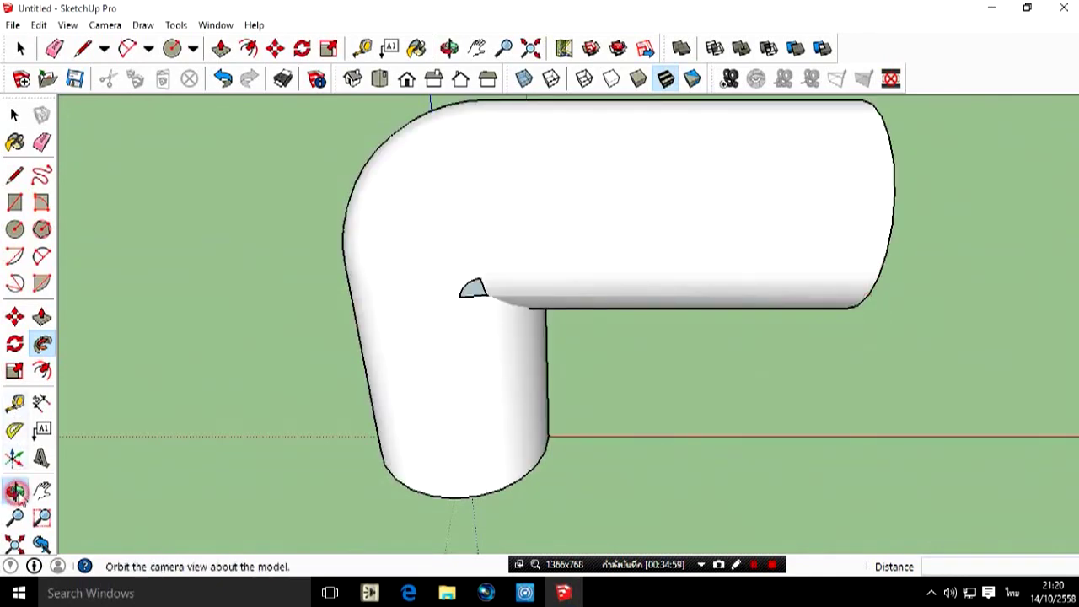
mouse_move(974, 274)
mouse_down()
mouse_move(646, 152)
mouse_move(294, 137)
mouse_move(157, 224)
mouse_move(861, 258)
mouse_move(720, 284)
mouse_up()
scroll(638, 289, down, 3)
mouse_move(646, 303)
mouse_down()
mouse_move(754, 193)
mouse_move(939, 232)
mouse_move(662, 210)
mouse_move(481, 229)
mouse_move(783, 113)
mouse_move(738, 261)
mouse_move(780, 132)
mouse_move(718, 264)
mouse_up()
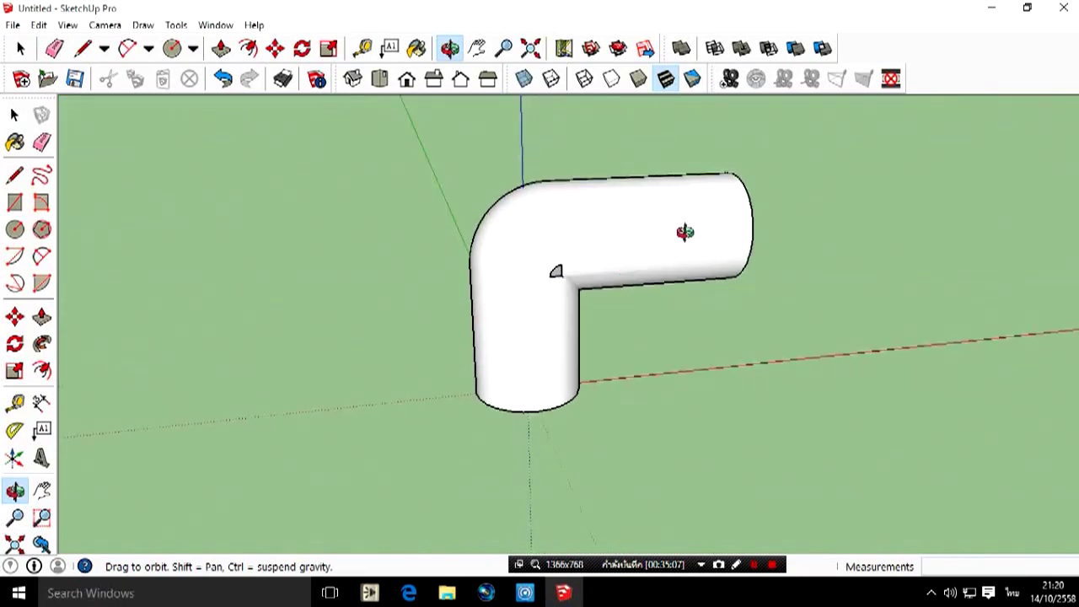
mouse_move(685, 232)
mouse_down()
mouse_move(785, 166)
mouse_move(660, 239)
mouse_move(535, 172)
mouse_move(389, 317)
mouse_move(831, 239)
mouse_move(699, 159)
mouse_move(689, 202)
mouse_move(580, 210)
mouse_move(968, 304)
mouse_move(687, 224)
mouse_move(238, 245)
mouse_move(633, 247)
mouse_move(87, 217)
mouse_move(145, 424)
mouse_move(745, 256)
mouse_move(529, 258)
mouse_move(460, 472)
mouse_move(773, 253)
mouse_move(679, 245)
mouse_up()
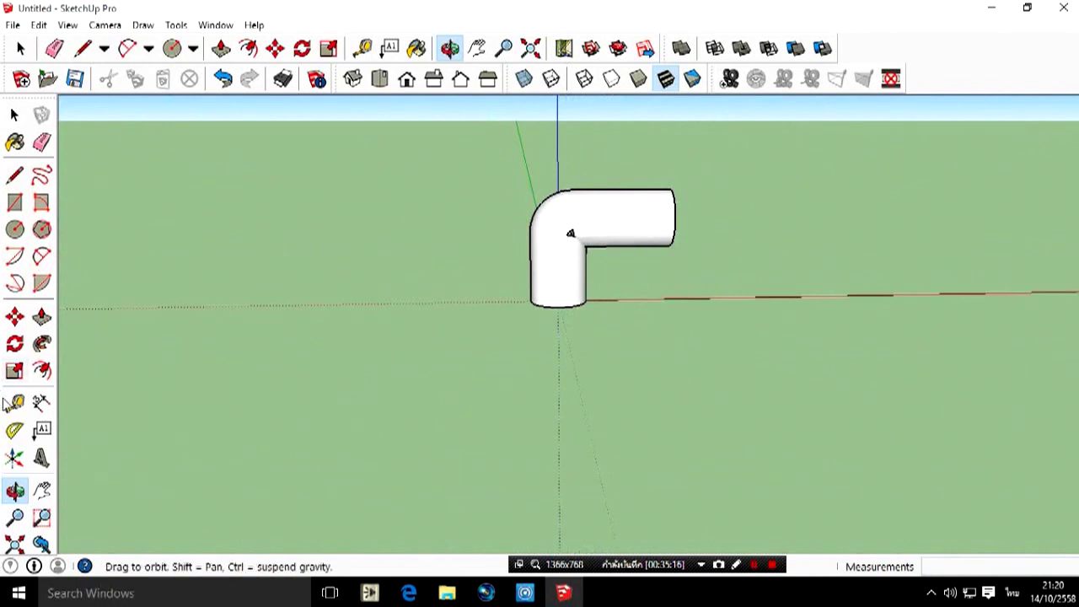
click(42, 372)
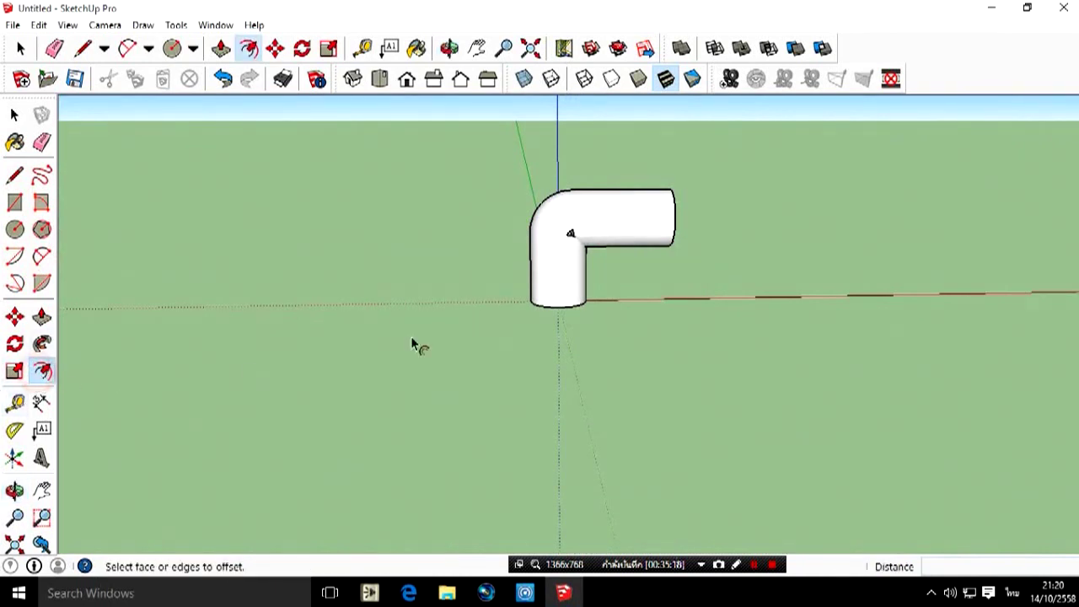
click(16, 344)
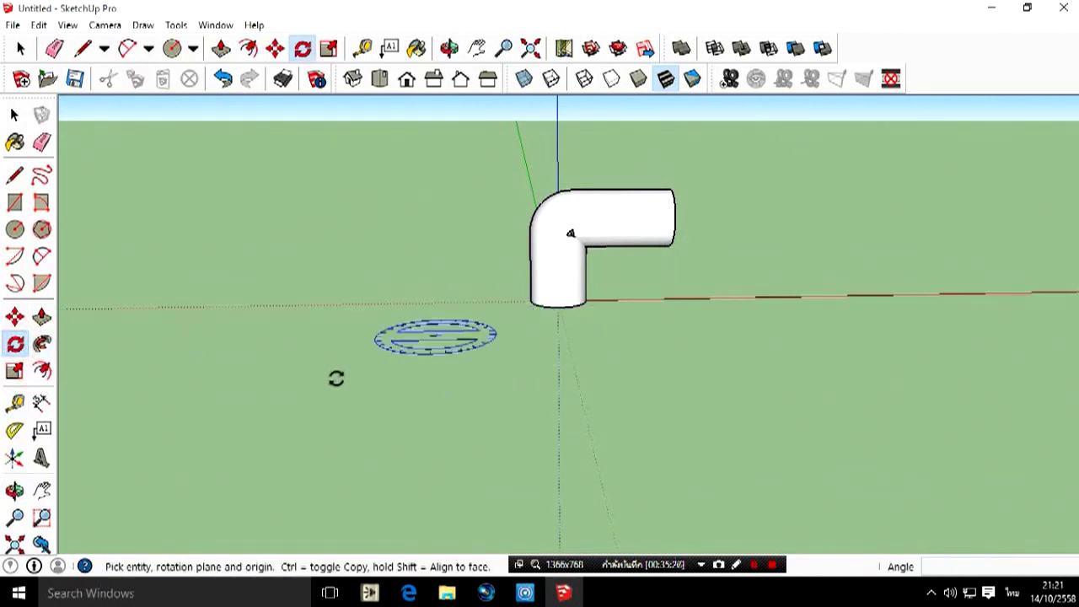
click(15, 491)
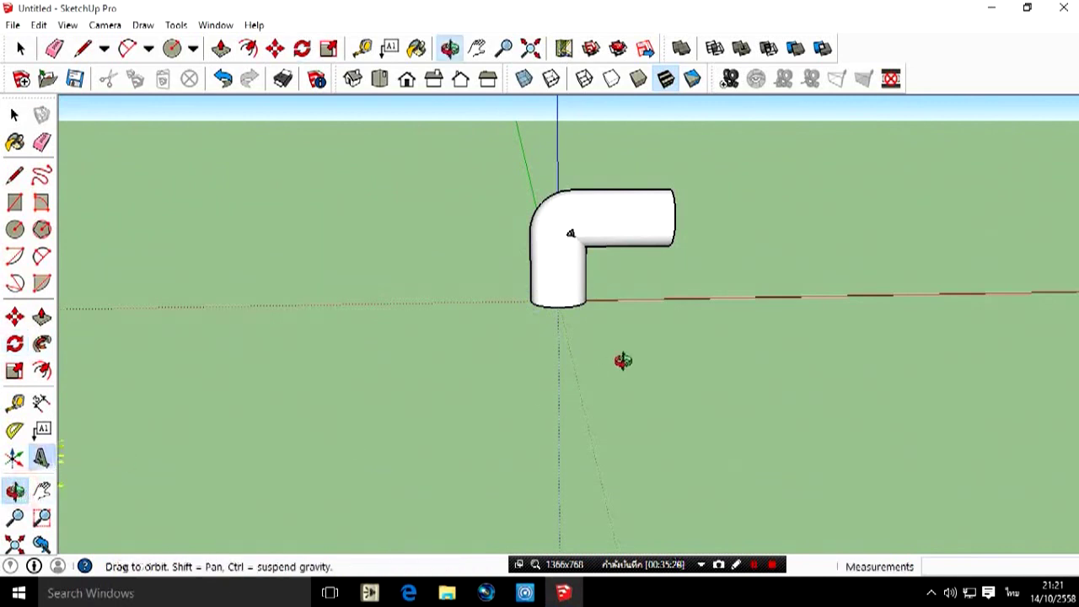
mouse_move(621, 362)
mouse_down()
mouse_move(360, 396)
mouse_move(174, 343)
mouse_up()
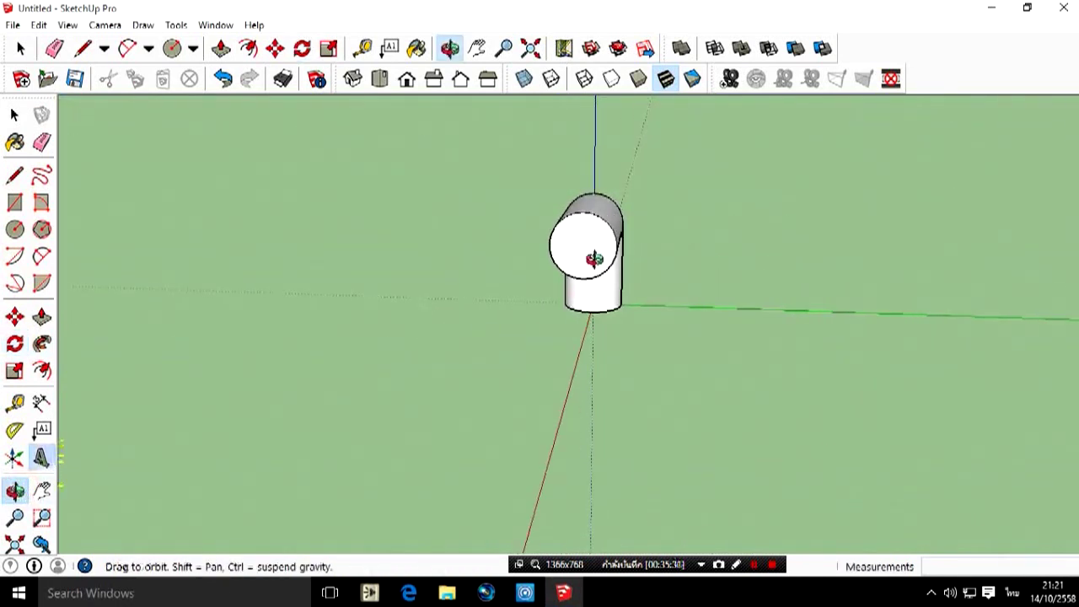
scroll(590, 253, up, 2)
drag(590, 253, 596, 293)
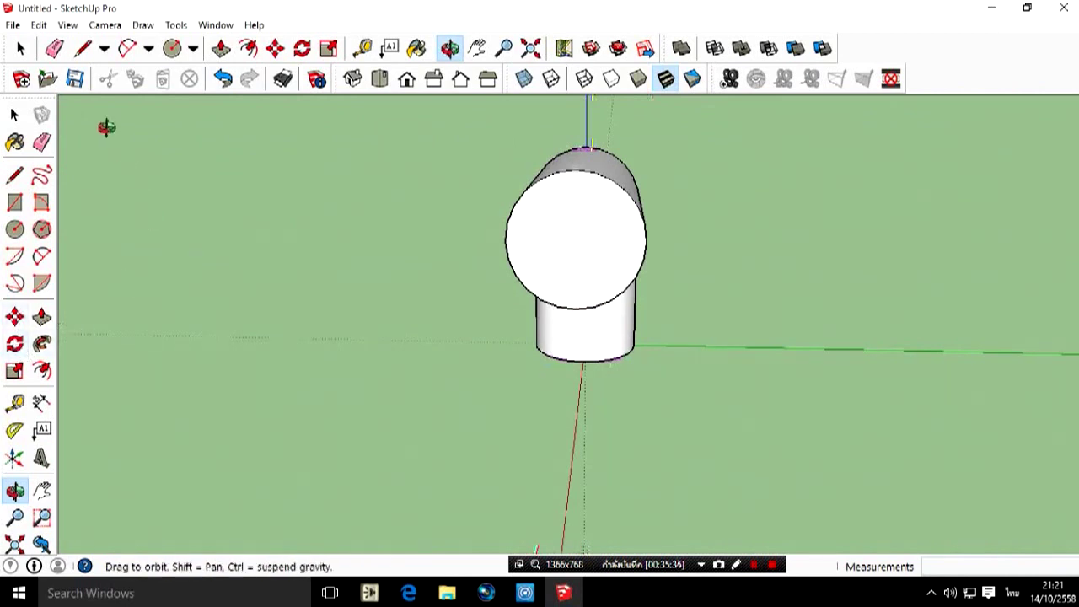
scroll(548, 285, down, 2)
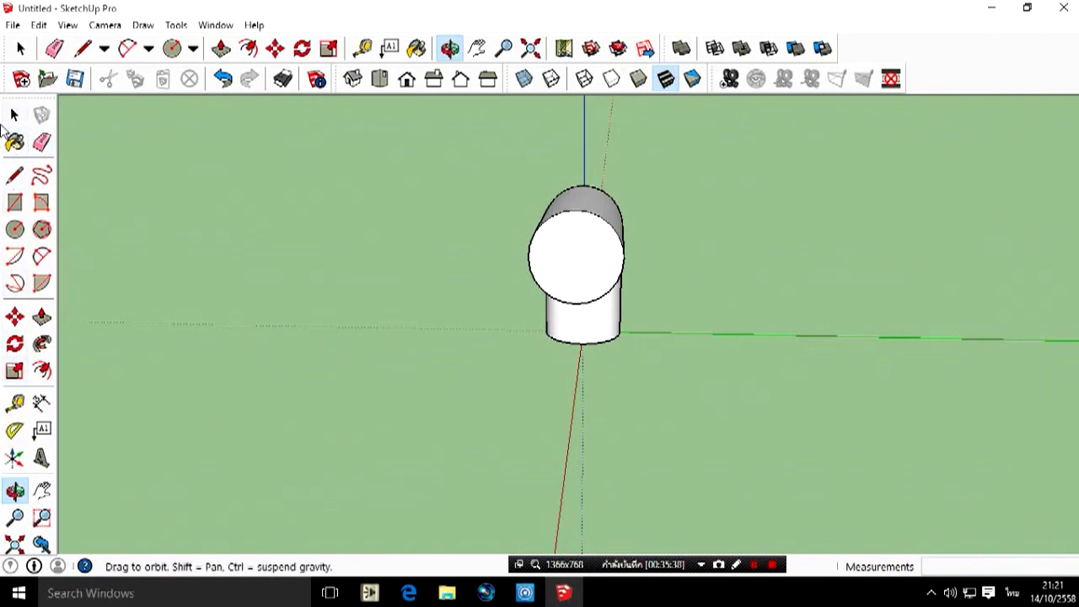
Select the whole elbow and rotate it 90° about its round end's centre, starting along the green axis.
click(14, 115)
drag(312, 141, 314, 144)
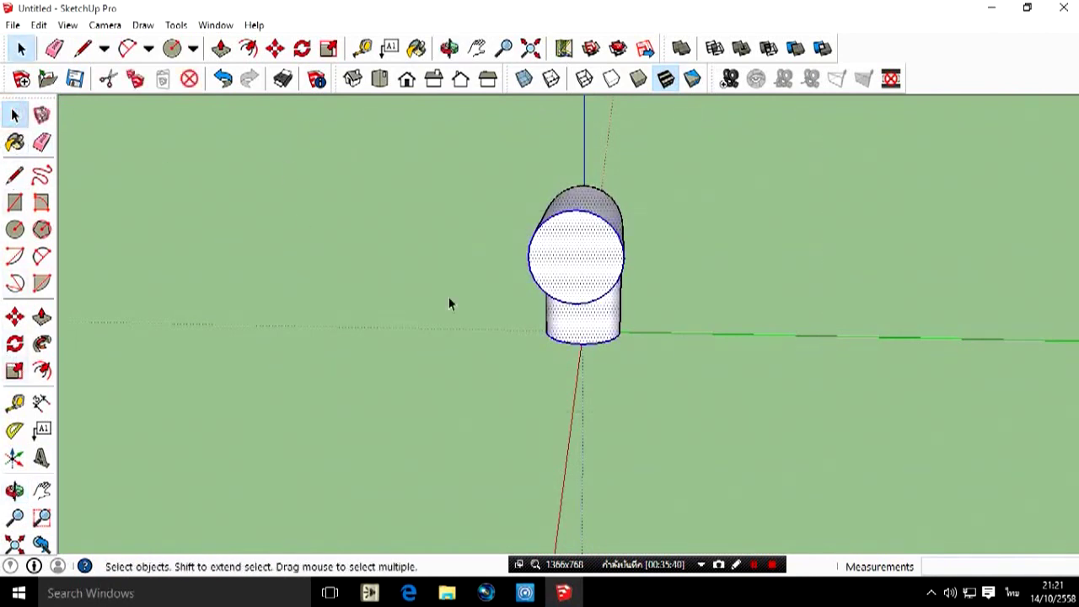
scroll(564, 244, up, 3)
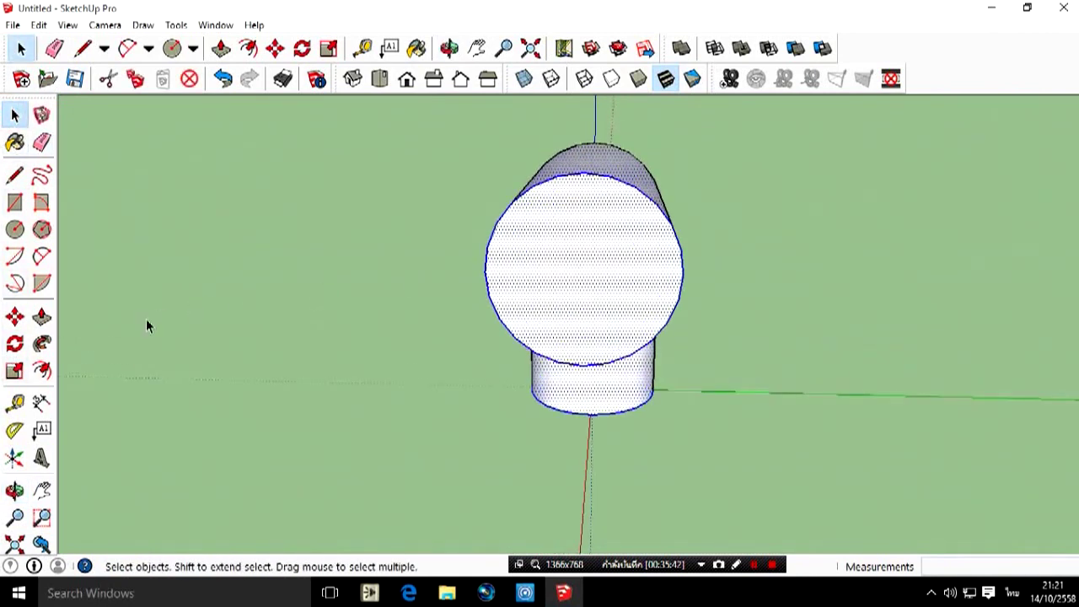
click(15, 343)
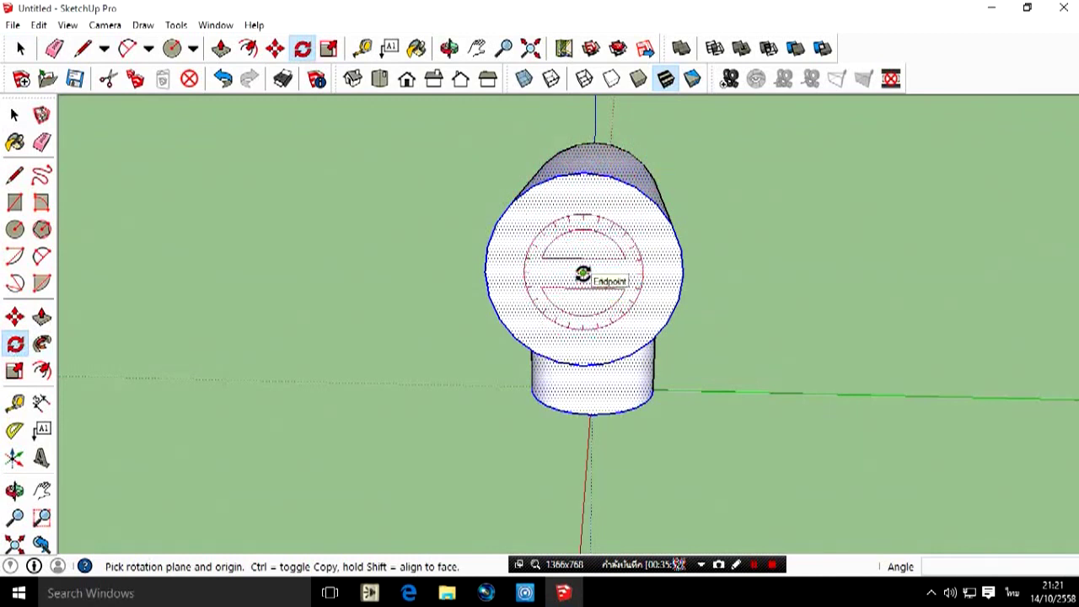
click(582, 273)
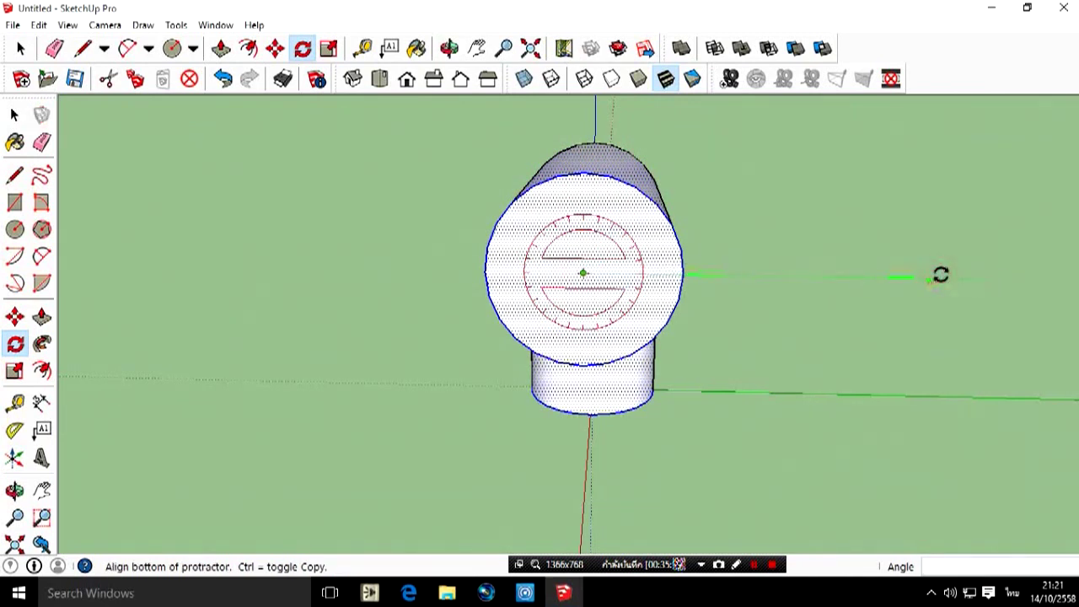
click(941, 276)
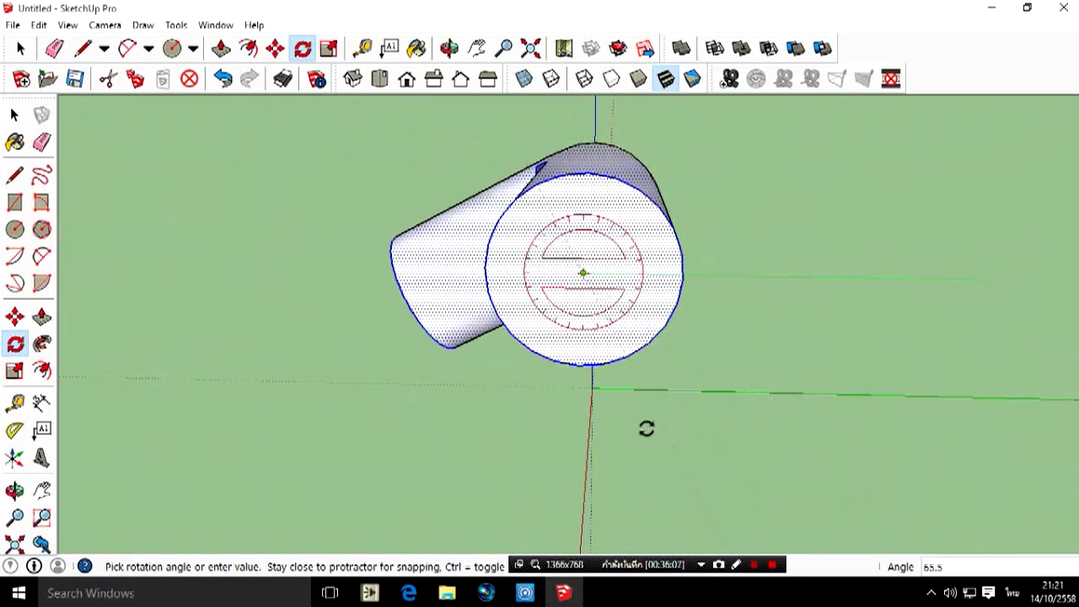
click(589, 430)
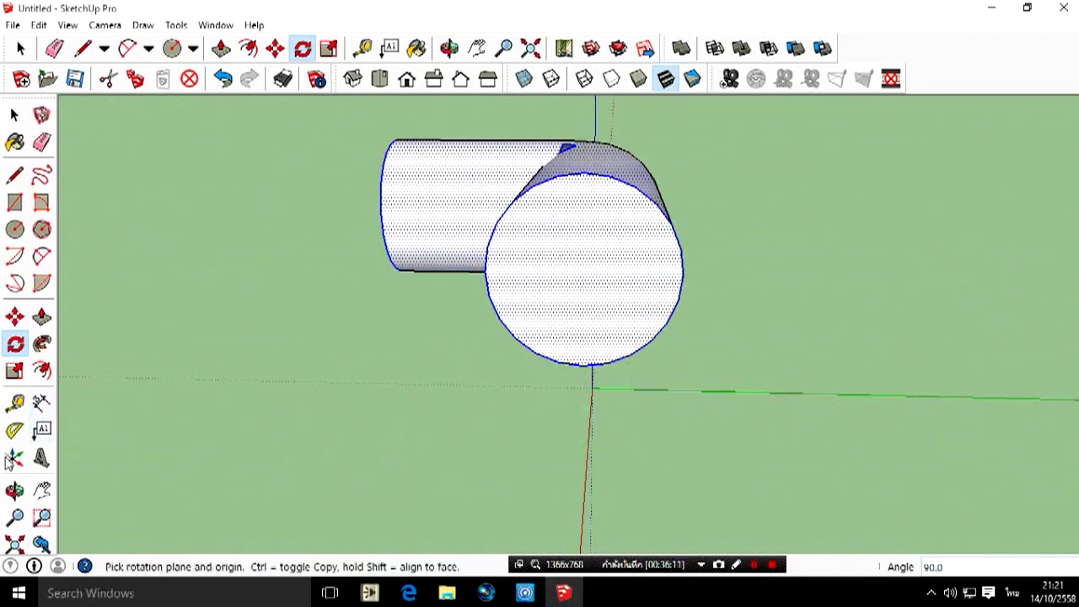
click(14, 490)
mouse_move(775, 254)
mouse_down()
mouse_move(641, 340)
mouse_move(374, 312)
mouse_move(362, 253)
mouse_up()
Orbit until the pipe's round end faces you with the straight leg running off to the right.
mouse_move(663, 142)
mouse_down()
mouse_move(686, 225)
mouse_move(669, 193)
mouse_up()
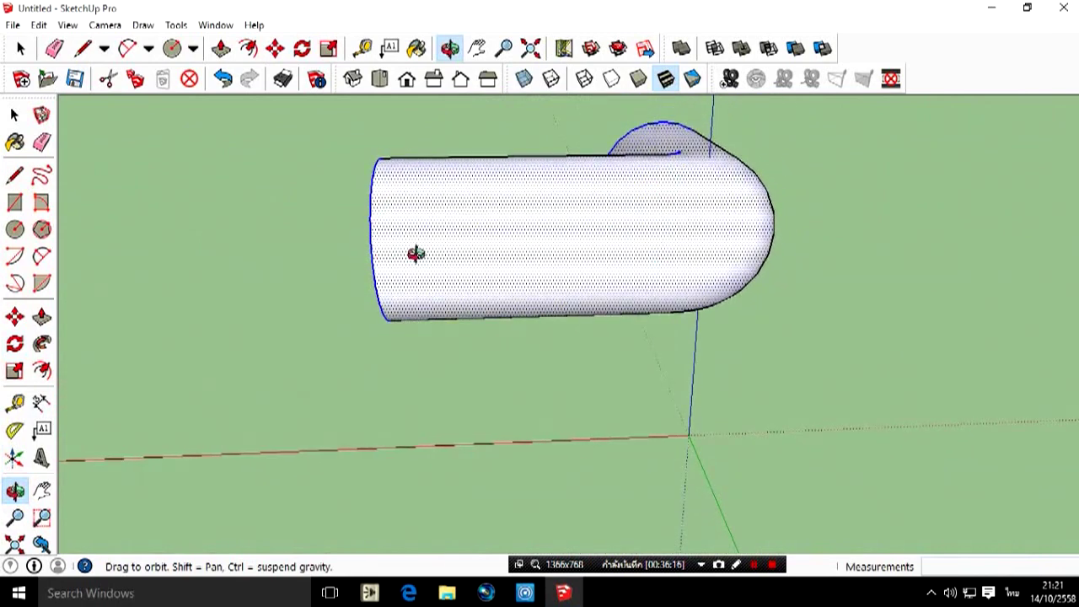
mouse_move(684, 337)
mouse_down()
mouse_move(667, 373)
mouse_move(576, 366)
mouse_move(964, 220)
mouse_move(344, 296)
mouse_move(291, 200)
mouse_up()
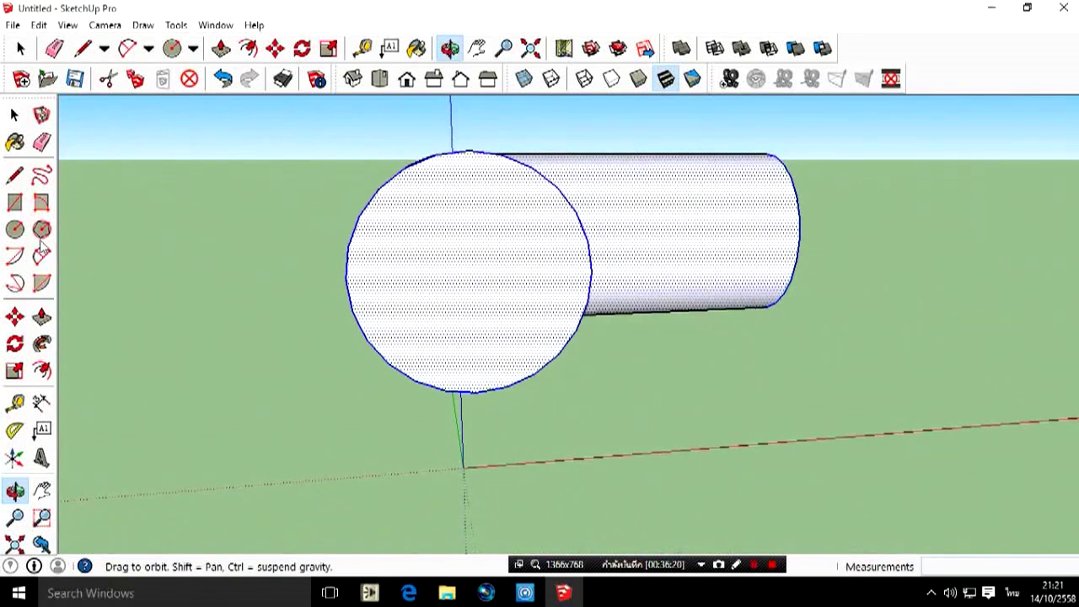
click(14, 344)
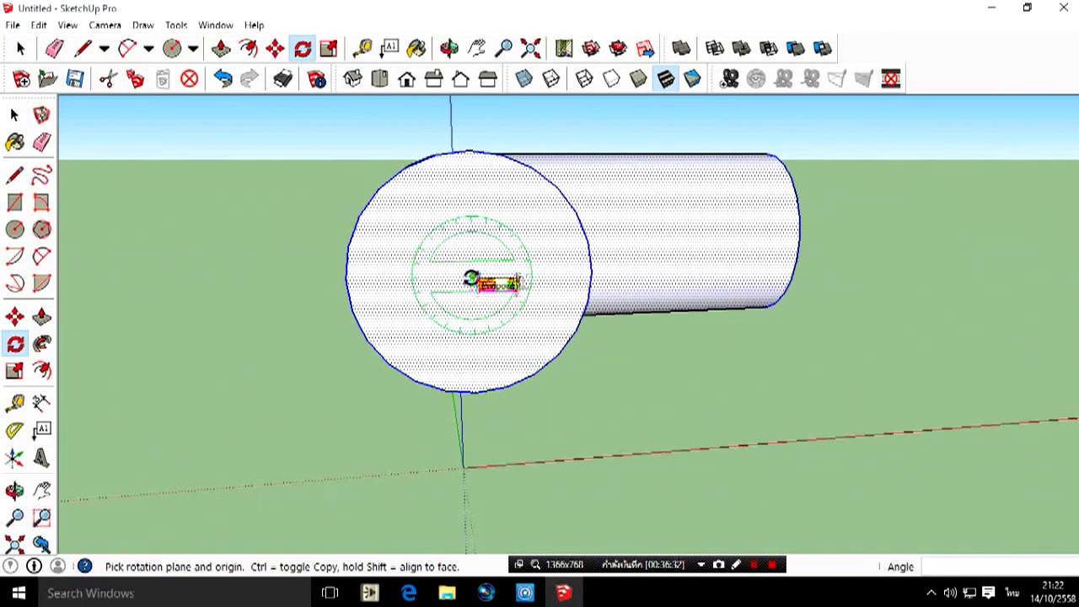
Anchor a second rotation at the centre of the pipe's round end face.
click(472, 278)
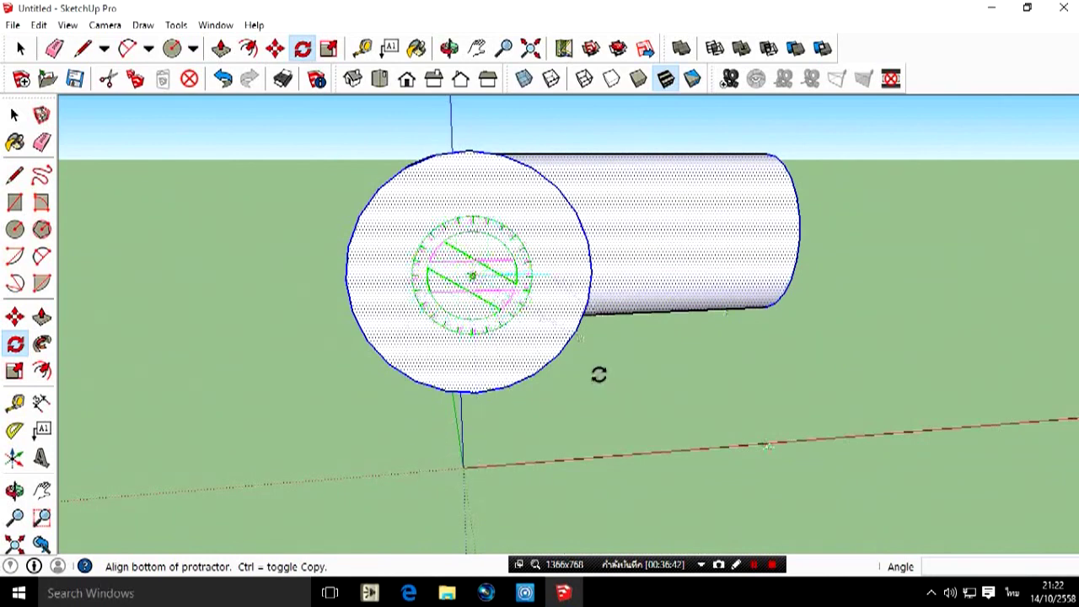
scroll(599, 374, down, 3)
scroll(696, 333, up, 5)
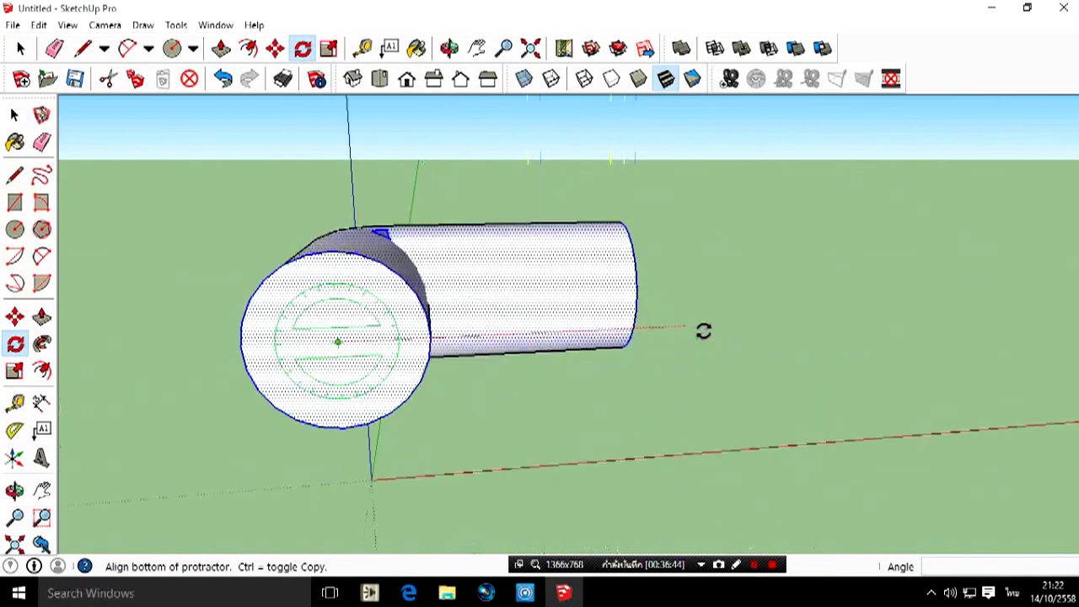
scroll(580, 264, up, 3)
scroll(513, 236, down, 5)
scroll(539, 244, down, 3)
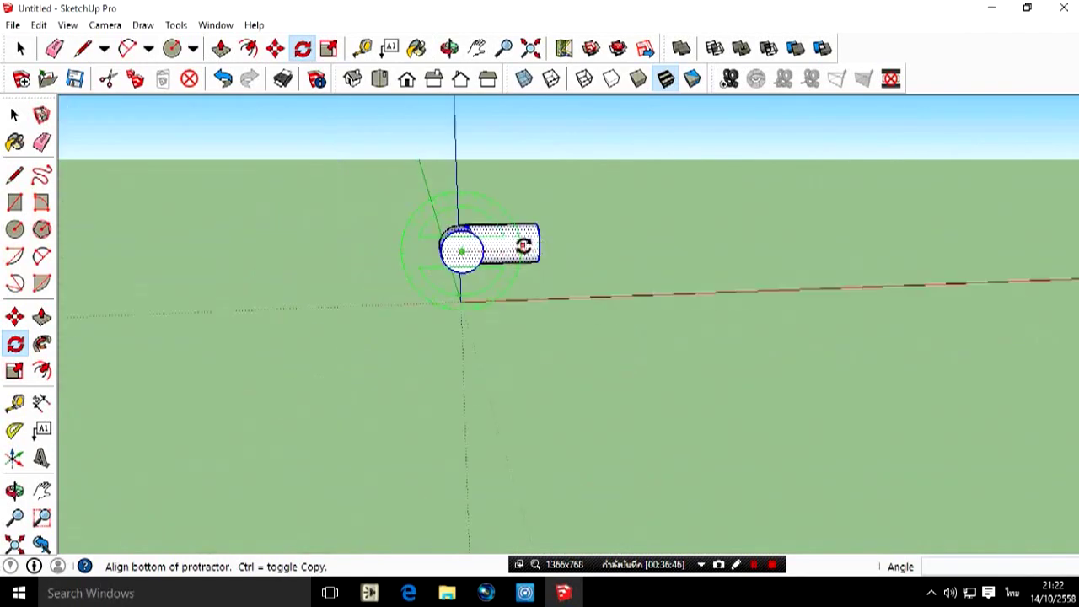
scroll(516, 244, up, 2)
scroll(513, 246, up, 2)
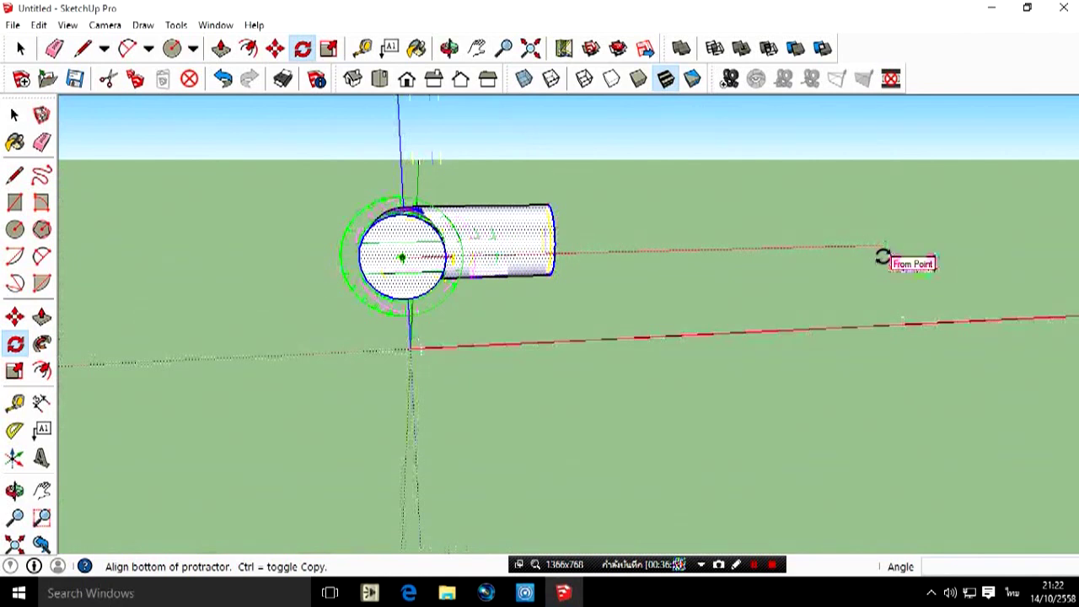
Swing the leg 90° so it stands upright, forming an L-shaped pipe, and orbit to check it.
click(881, 255)
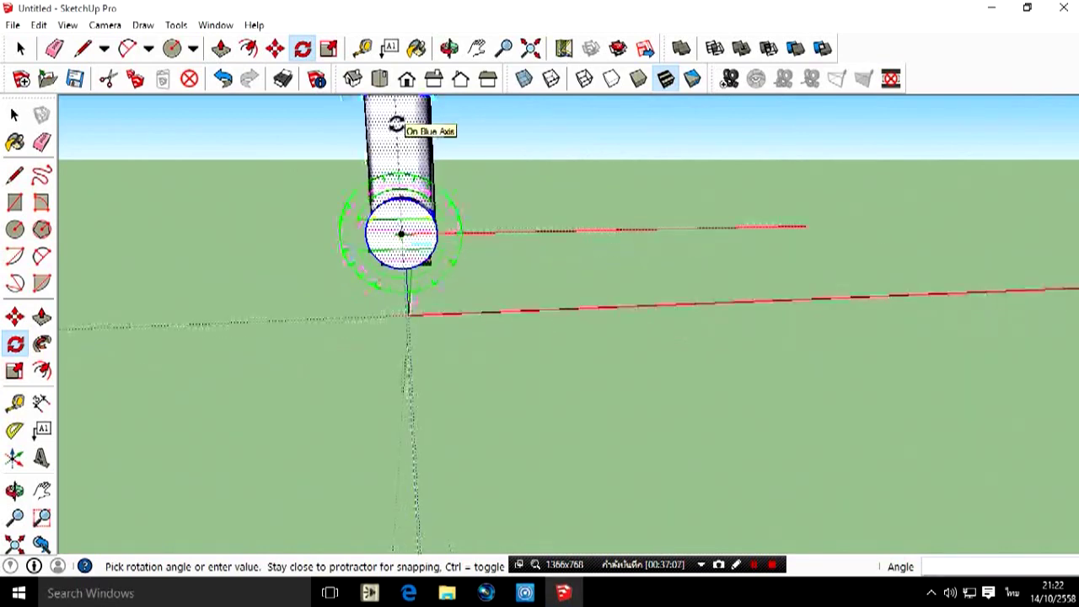
scroll(396, 124, down, 2)
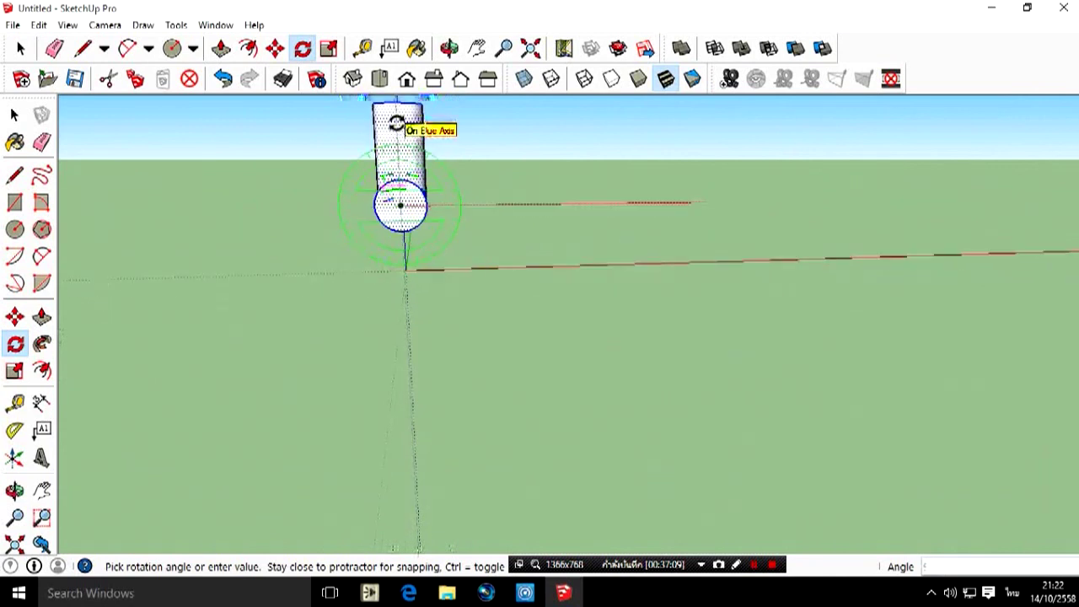
scroll(397, 122, down, 1)
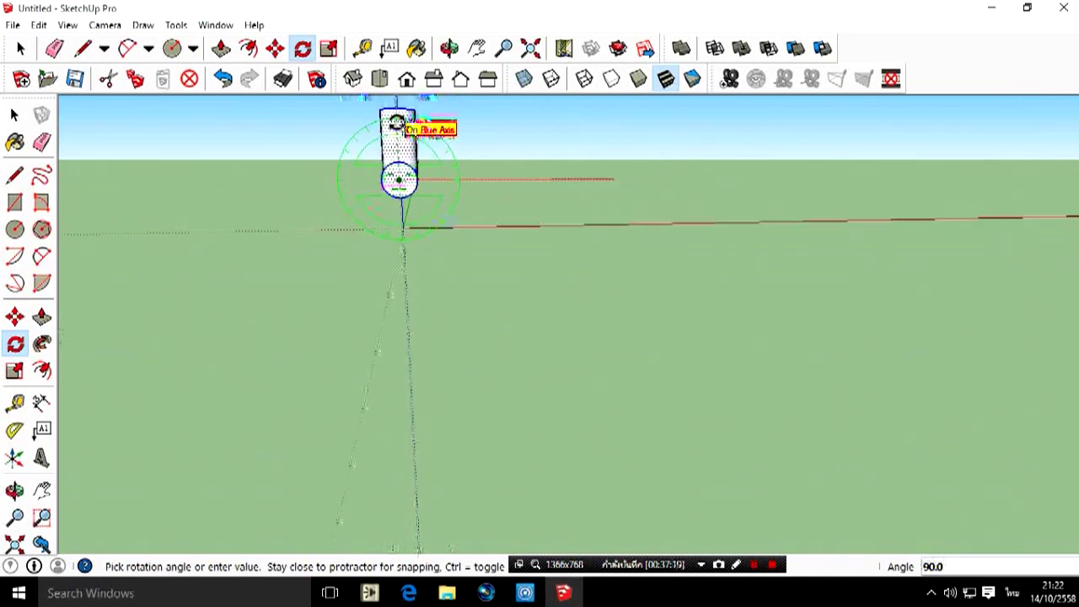
click(396, 124)
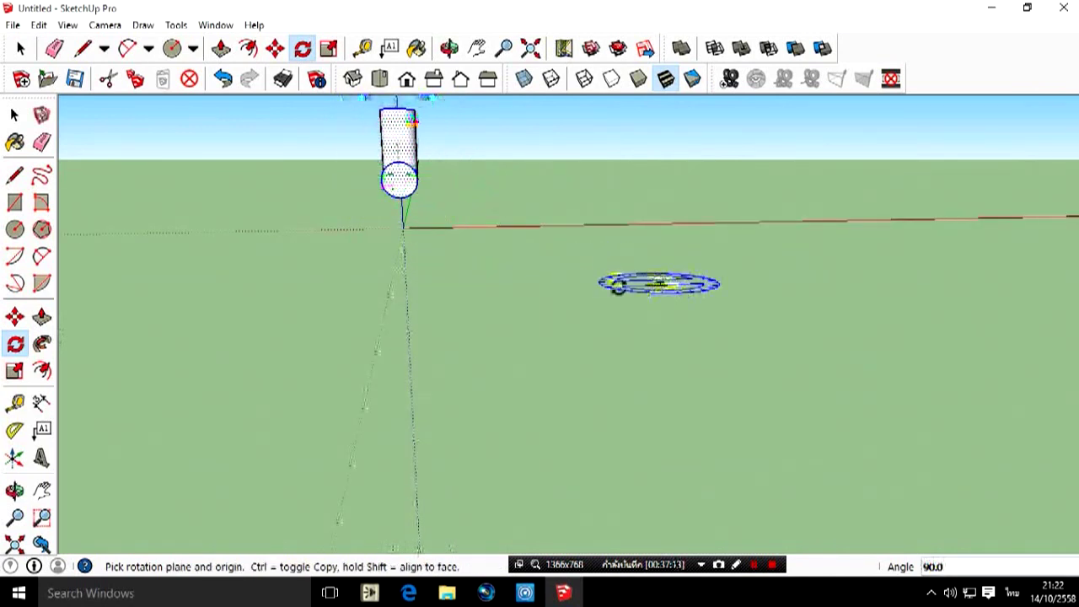
click(14, 491)
mouse_move(578, 125)
mouse_down()
mouse_move(342, 217)
mouse_move(7, 184)
mouse_move(208, 269)
mouse_move(687, 216)
mouse_move(439, 207)
mouse_move(393, 263)
mouse_move(699, 258)
mouse_move(807, 233)
mouse_move(781, 178)
mouse_move(404, 420)
mouse_move(328, 318)
mouse_move(431, 154)
mouse_move(379, 265)
mouse_move(173, 152)
mouse_move(425, 159)
mouse_move(419, 171)
mouse_up()
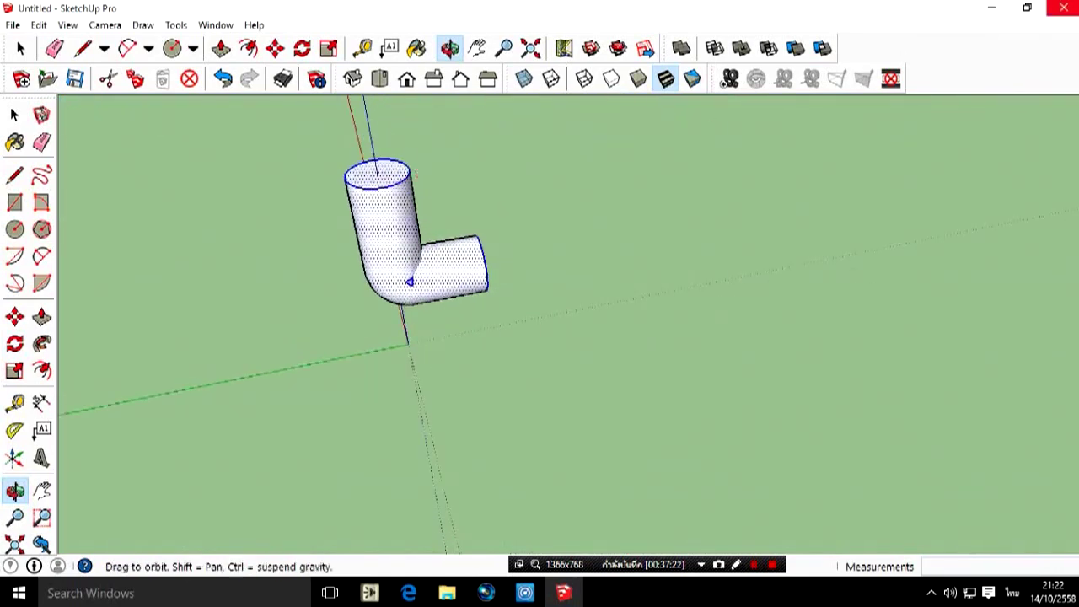
Inspect the L-shaped pipe in the Front, Top, Right and Back standard views.
mouse_move(585, 238)
mouse_down()
mouse_move(545, 144)
mouse_move(610, 207)
mouse_move(655, 106)
mouse_move(523, 163)
mouse_move(523, 174)
mouse_move(447, 145)
mouse_up()
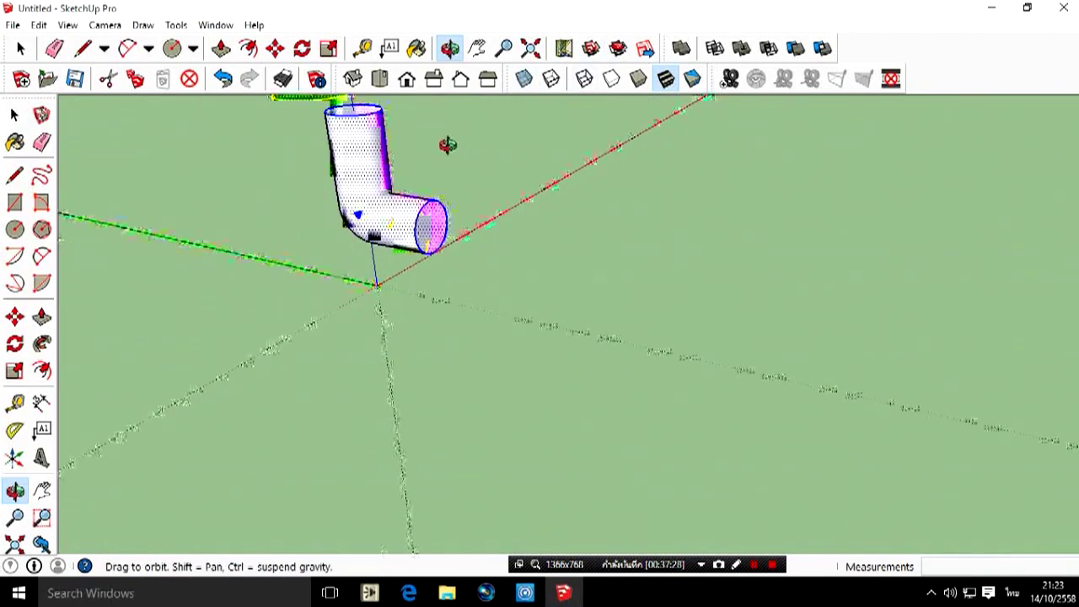
click(406, 78)
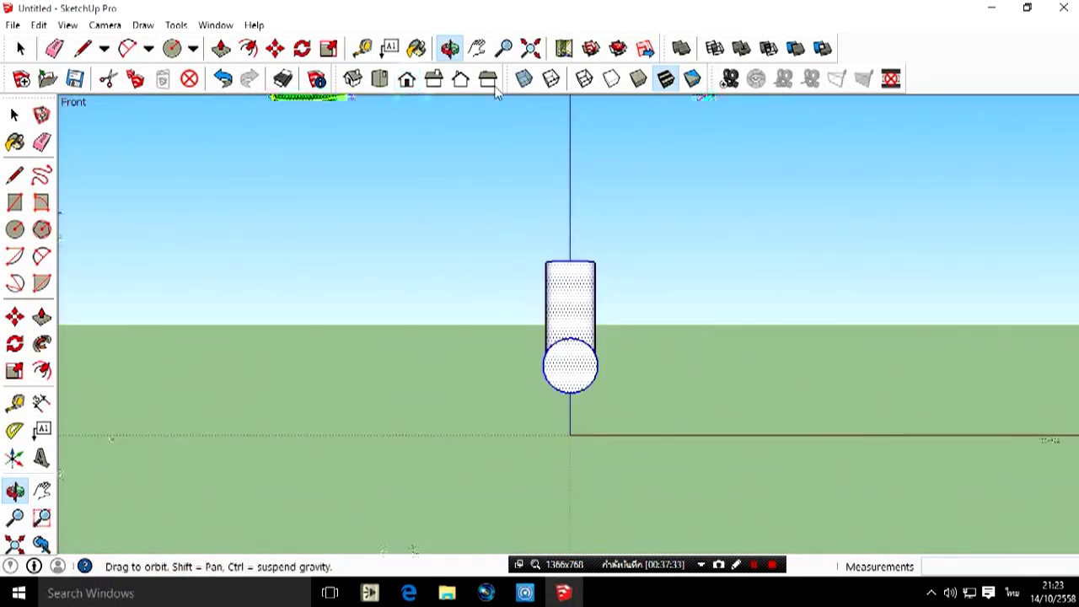
click(379, 78)
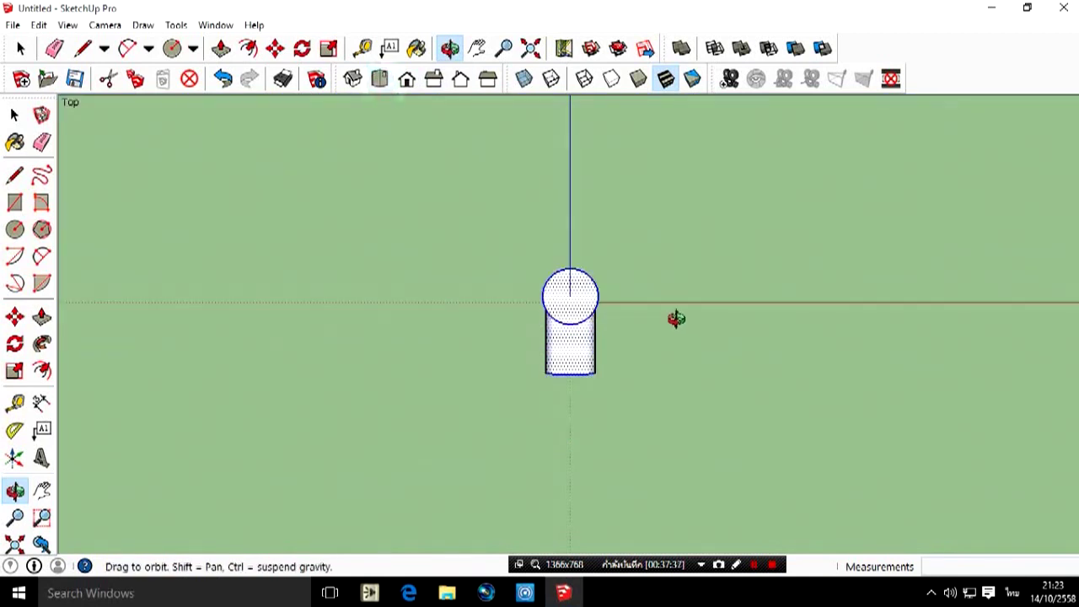
click(433, 80)
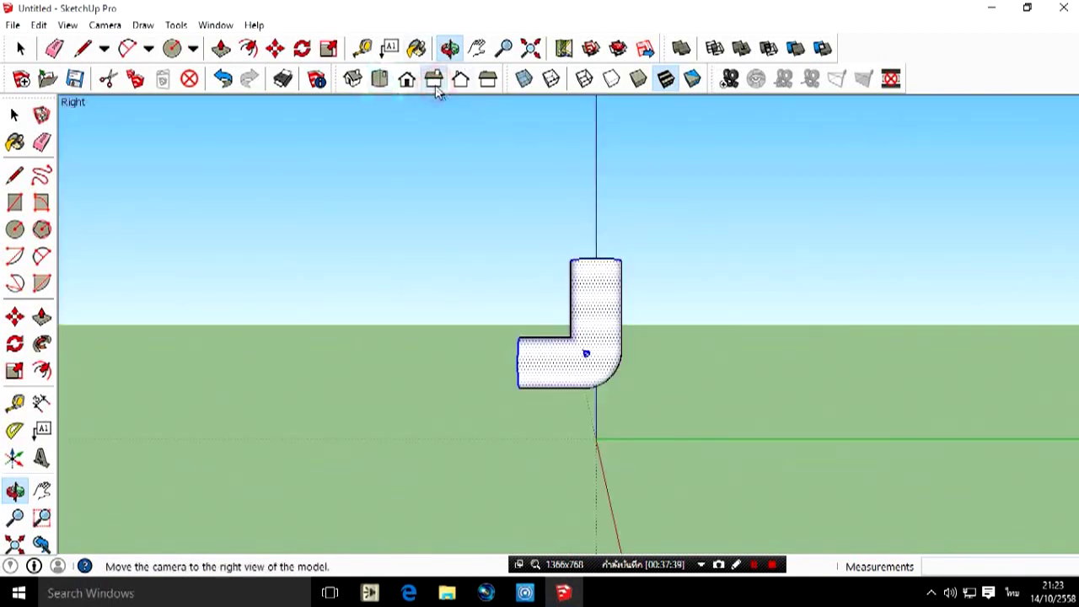
click(461, 80)
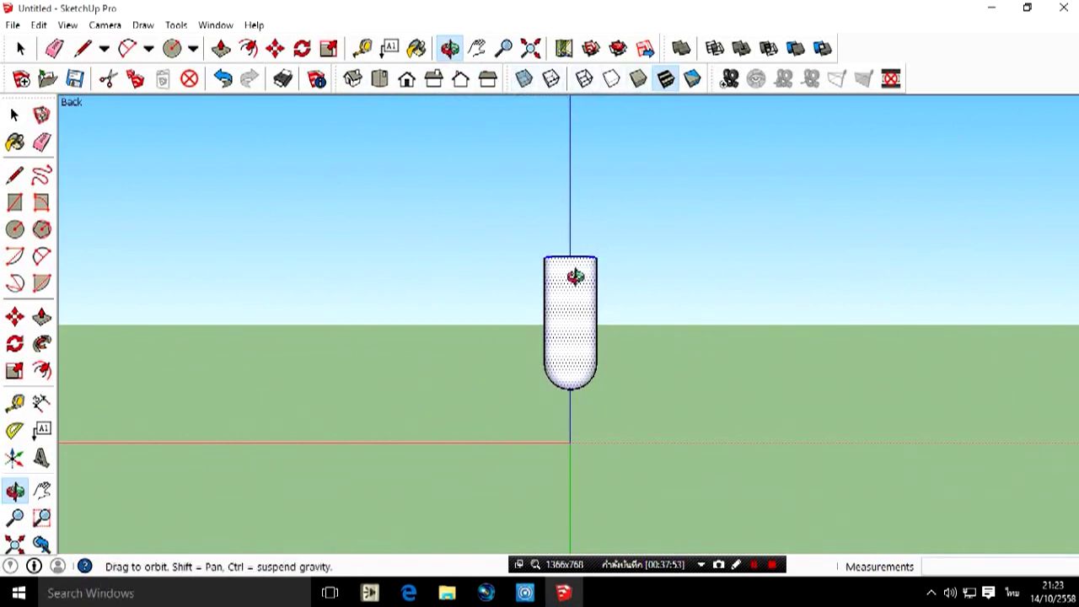
Orbit back to an angled 3D perspective of the L-shaped pipe.
scroll(590, 271, up, 5)
mouse_move(582, 284)
mouse_down()
mouse_move(602, 332)
mouse_move(868, 397)
mouse_up()
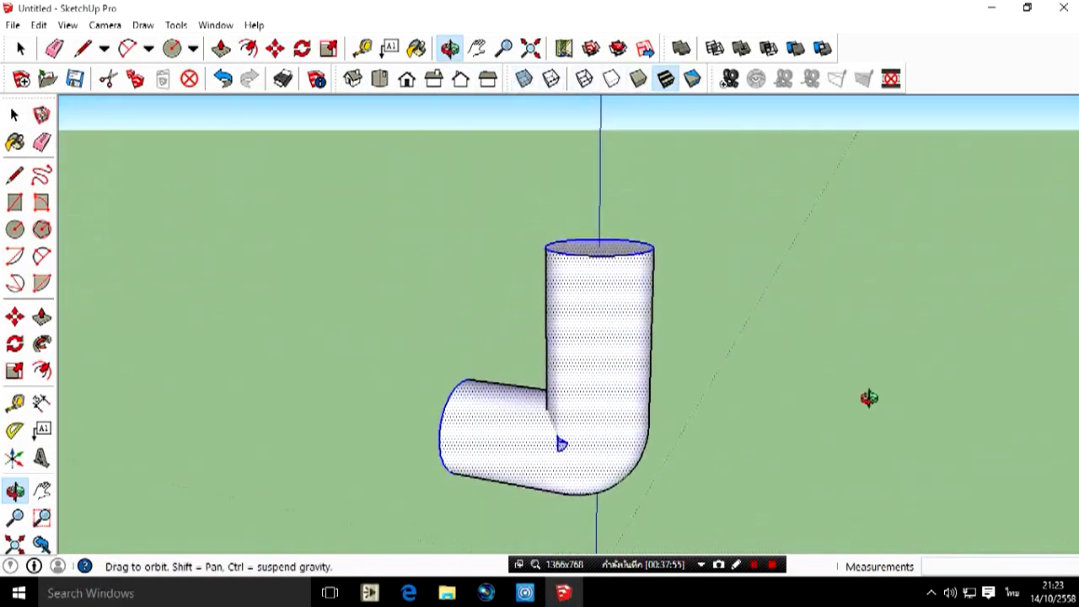
drag(400, 293, 793, 317)
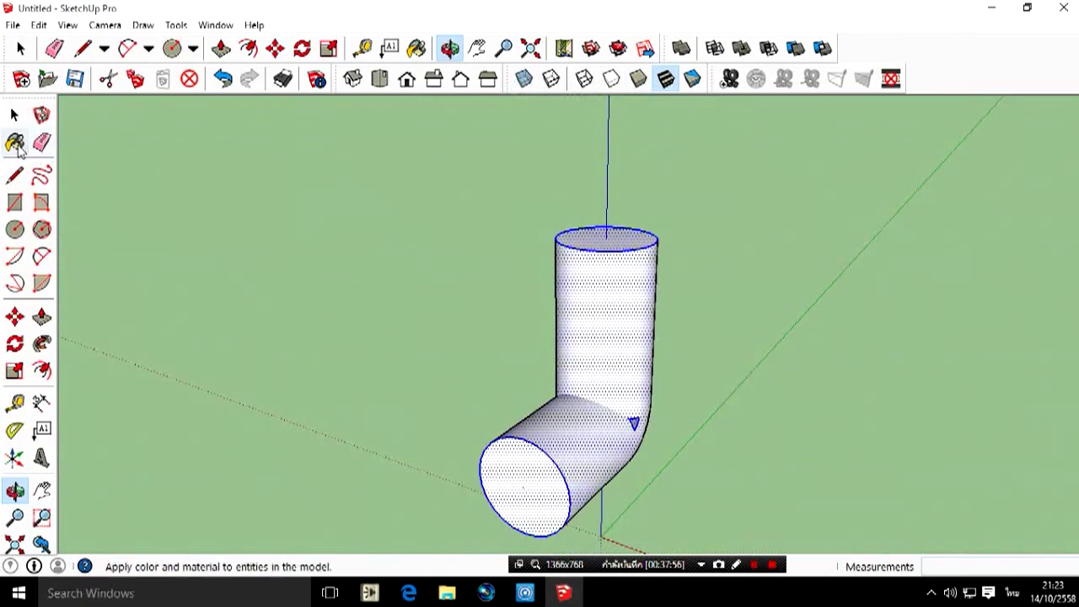
Start painting, move the Materials panel onto the canvas, and browse the Blinds collection.
click(17, 142)
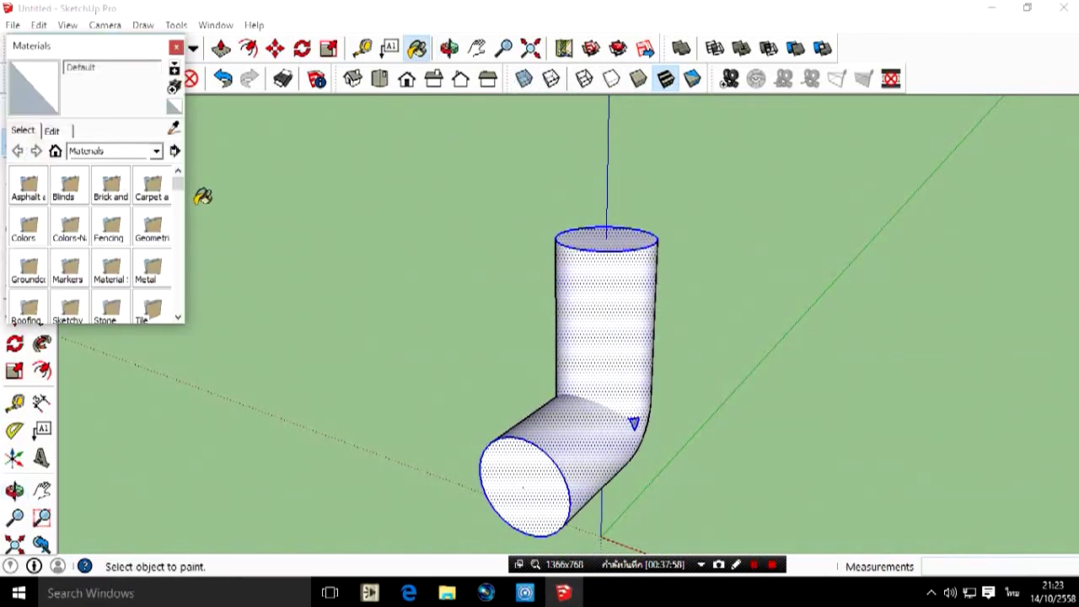
drag(97, 54, 209, 111)
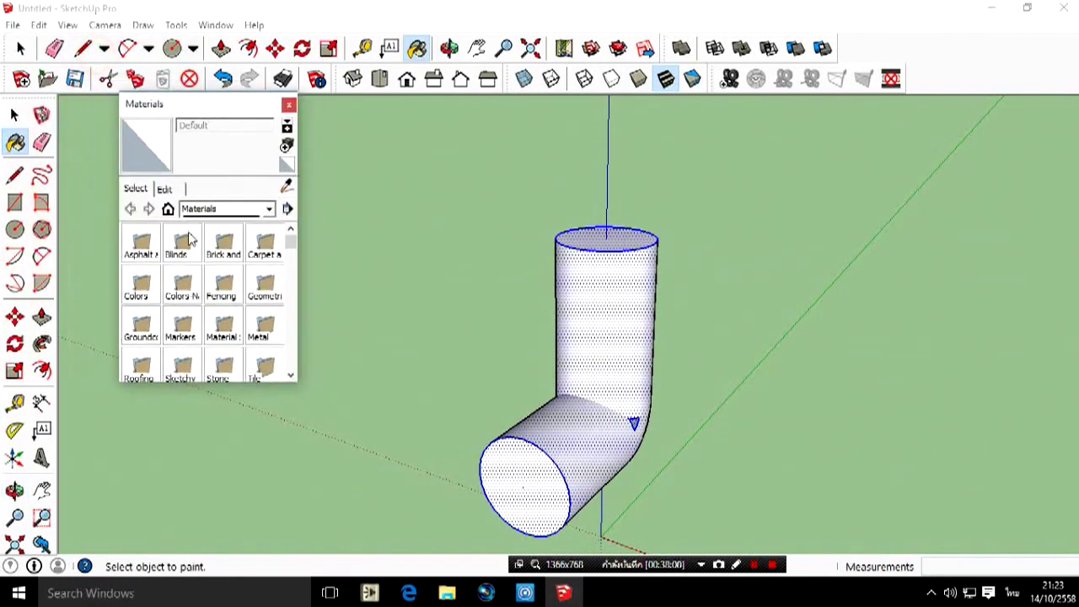
click(179, 243)
click(164, 189)
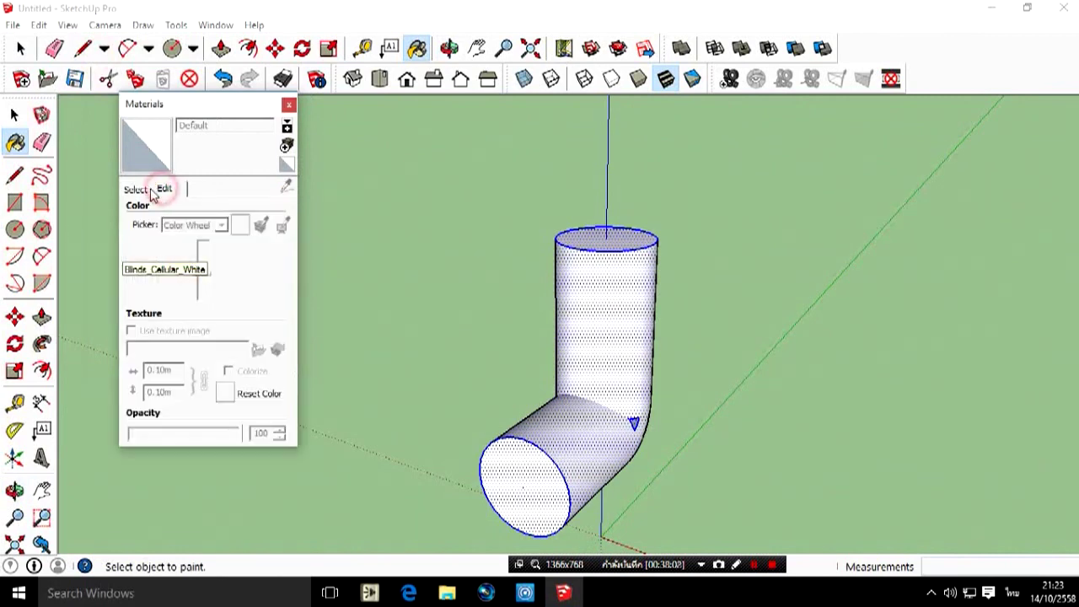
click(137, 189)
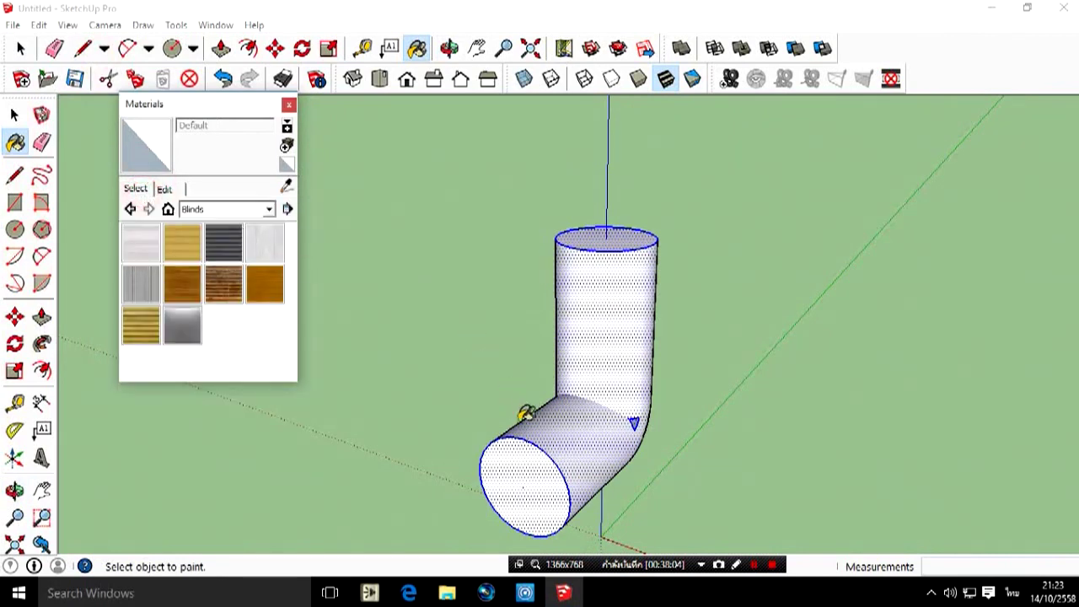
scroll(561, 437, up, 2)
scroll(513, 424, up, 2)
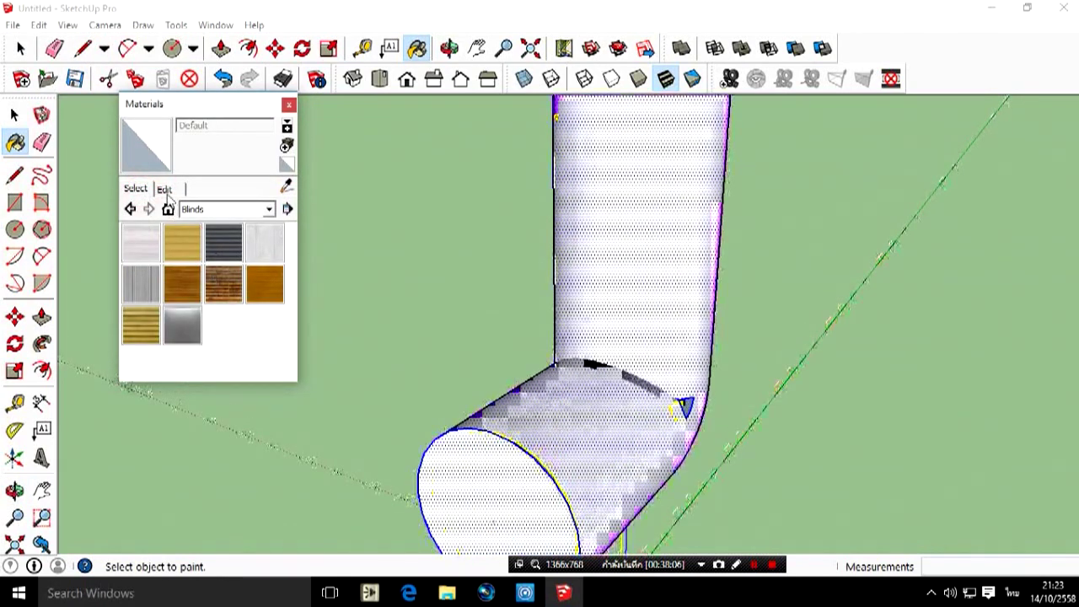
click(167, 190)
click(136, 189)
Switch to the Wood collection and load Wood_Bamboo_Medium as the paint material.
click(270, 210)
scroll(261, 315, down, 2)
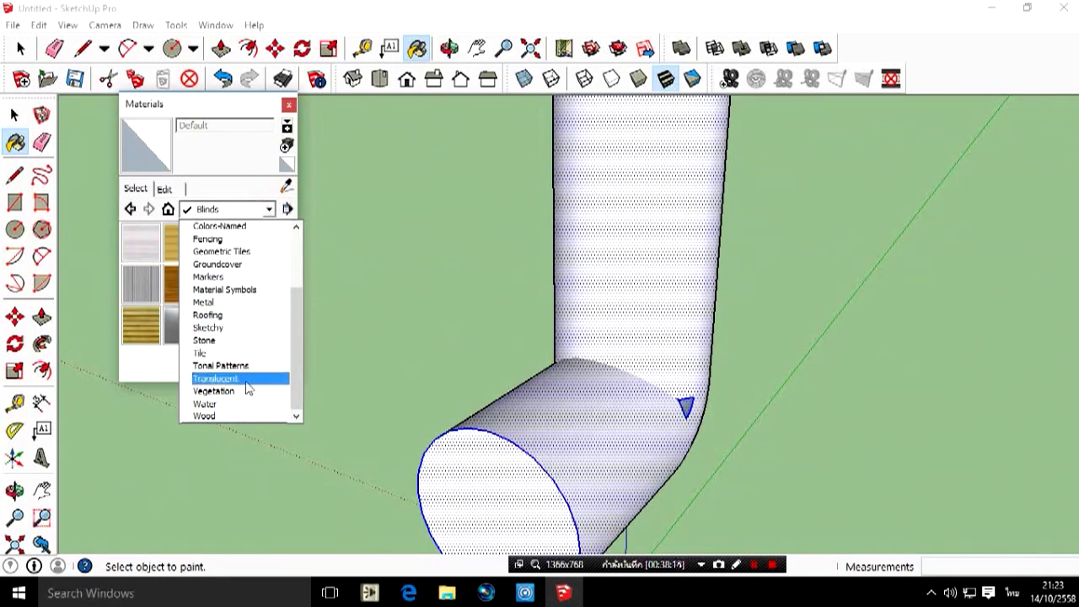
click(242, 416)
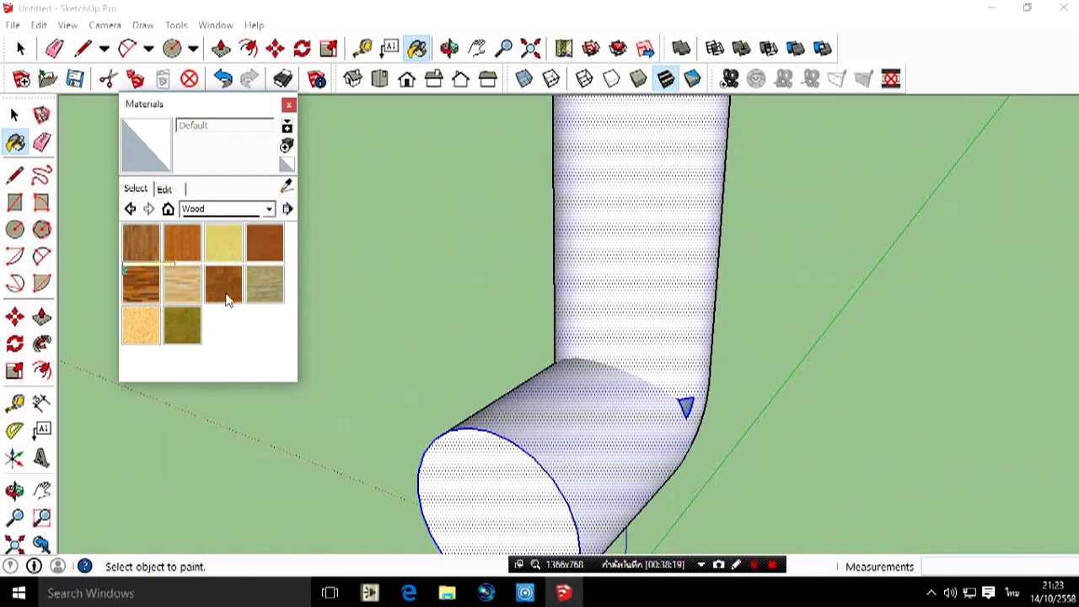
click(184, 258)
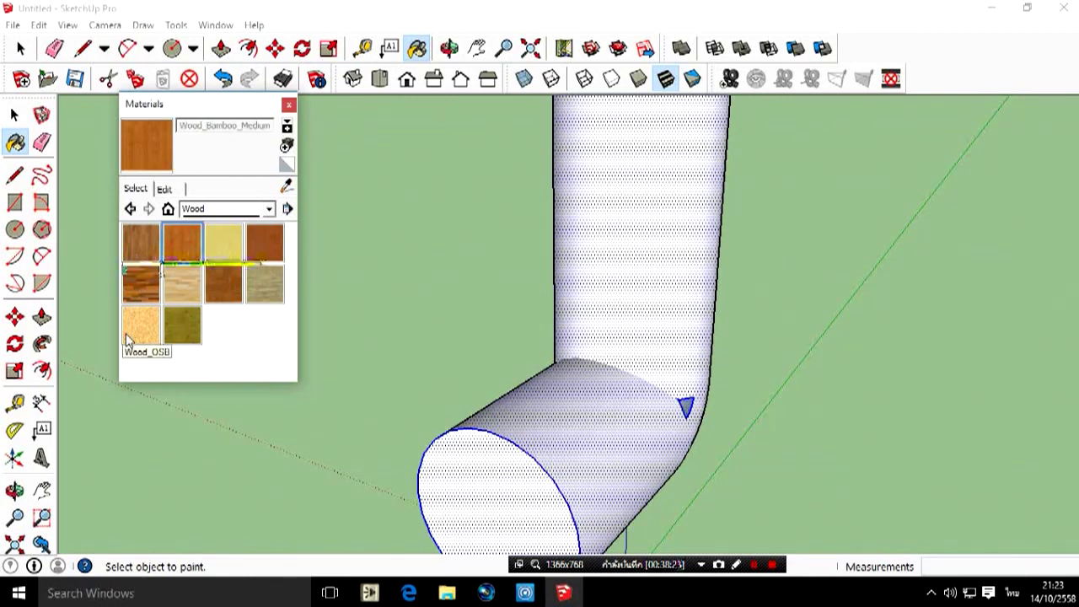
Paint the pipe elbow with Wood_Bamboo_Medium, then clear the selection.
click(651, 291)
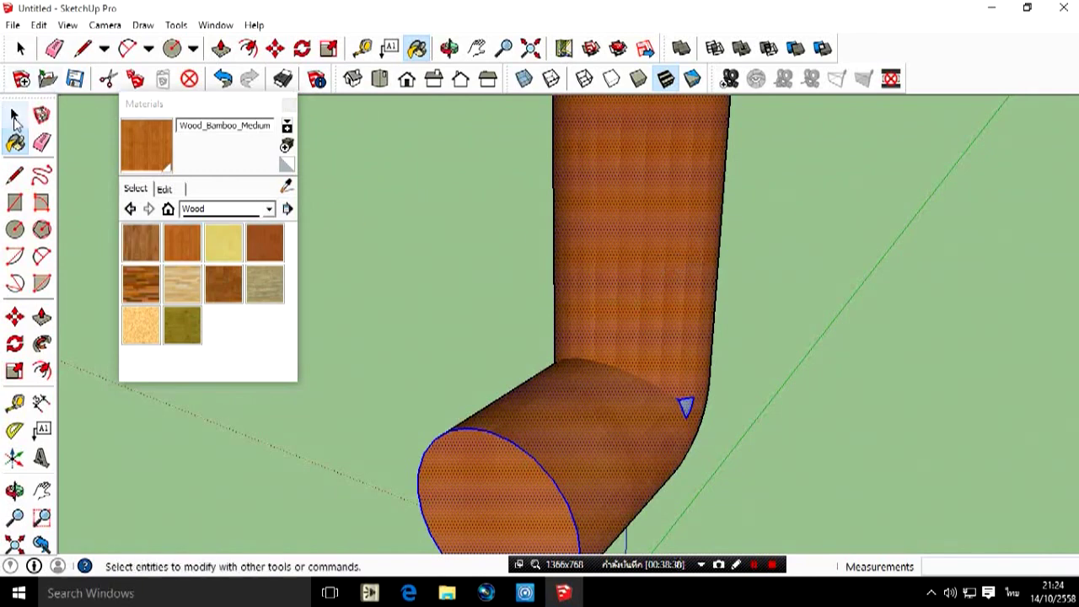
click(15, 115)
click(756, 279)
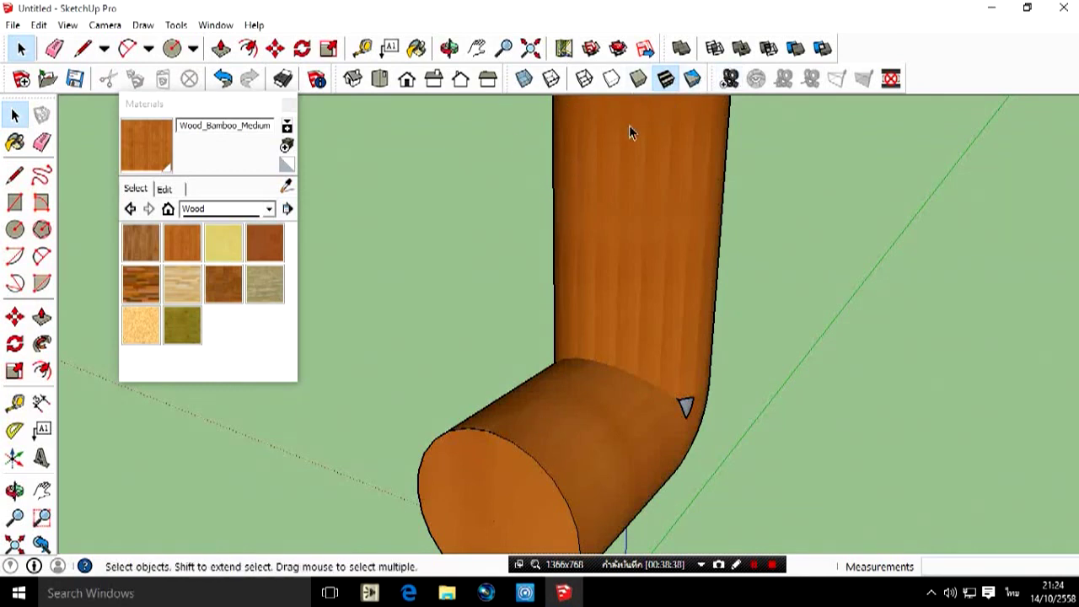
Toggle Monochrome display, then switch to Shaded with Textures to show the wood.
click(691, 80)
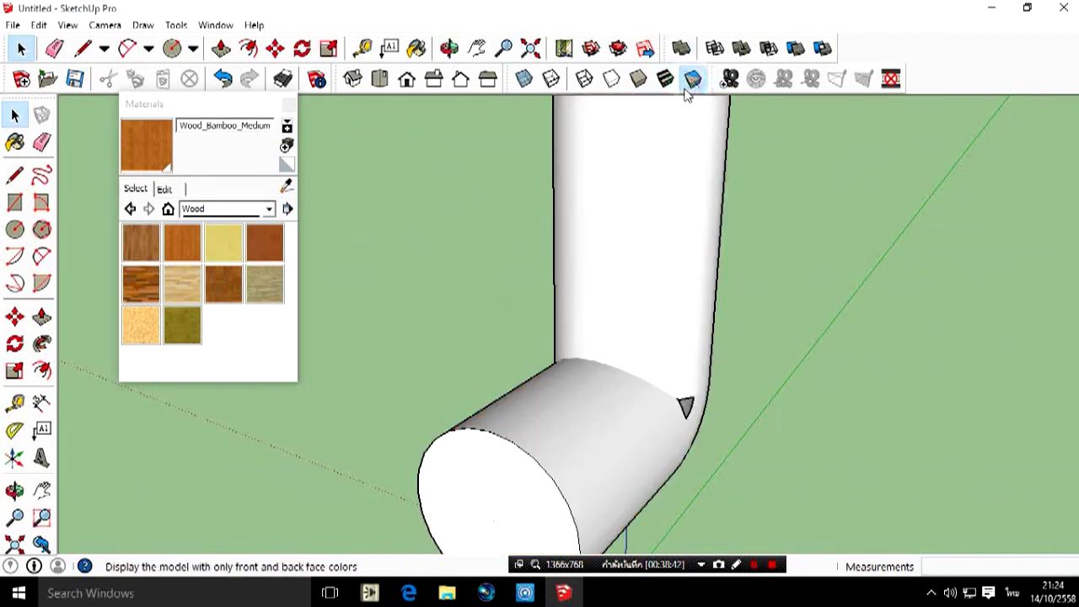
click(665, 79)
click(638, 78)
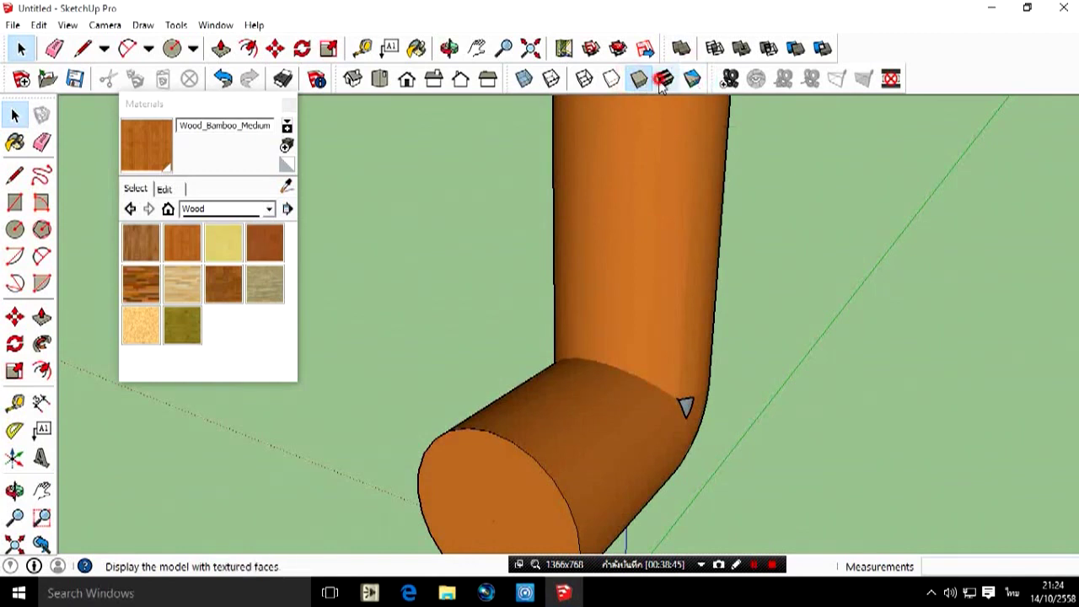
click(662, 80)
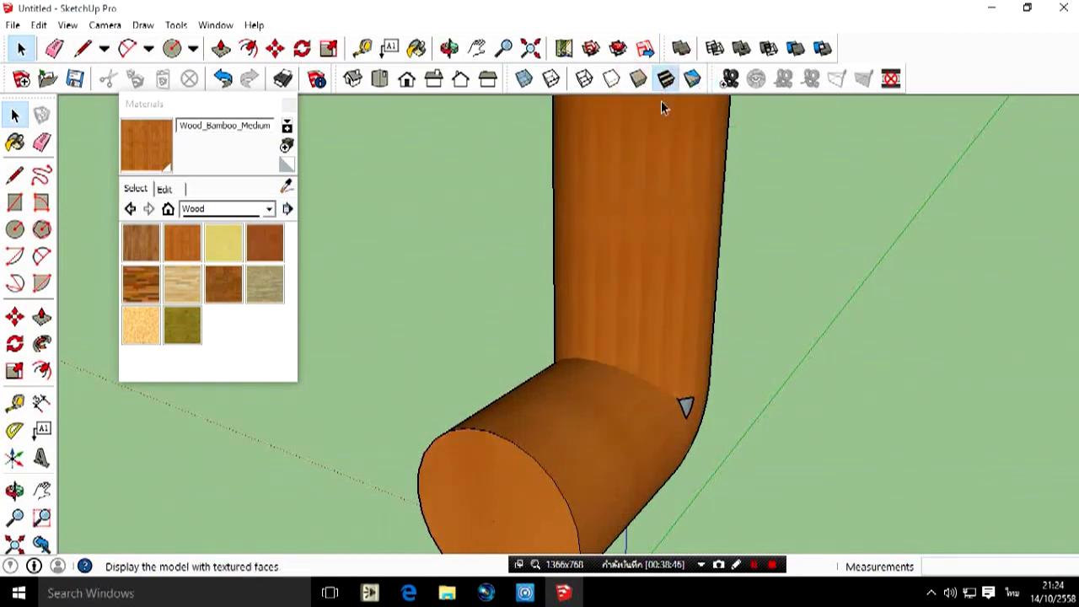
Orbit to view the whole elbow and window-select the entire pipe.
click(15, 491)
mouse_move(754, 345)
mouse_down()
mouse_move(396, 291)
mouse_move(506, 268)
mouse_up()
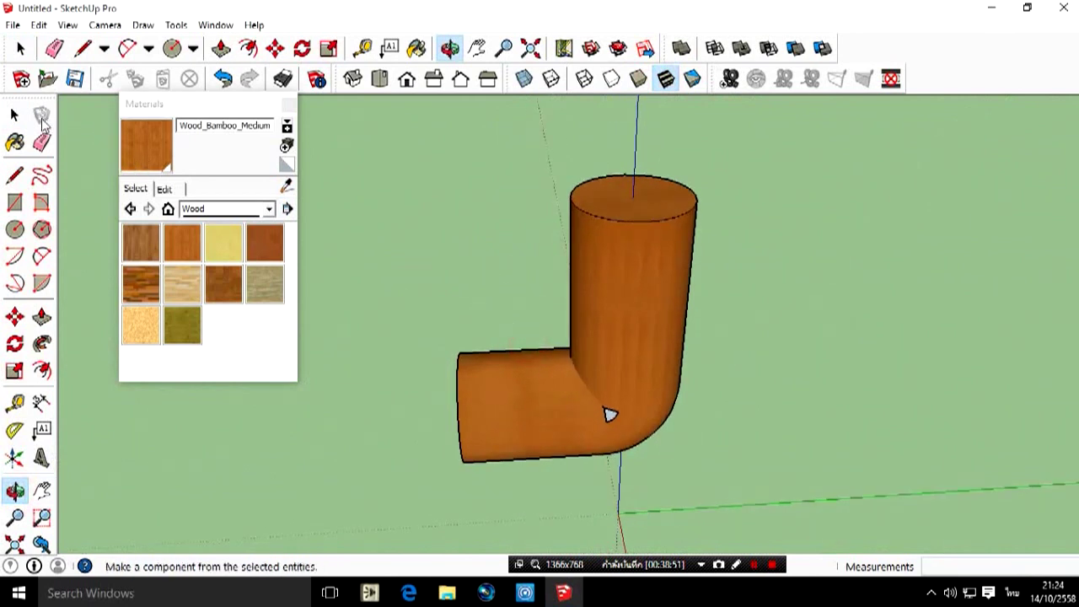
click(14, 115)
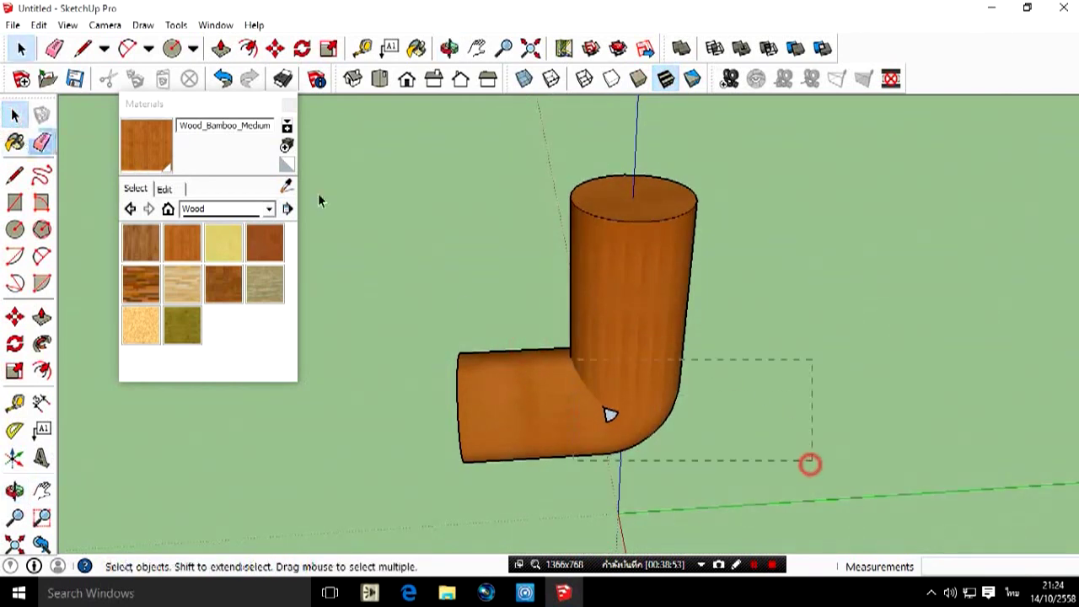
drag(387, 176, 377, 166)
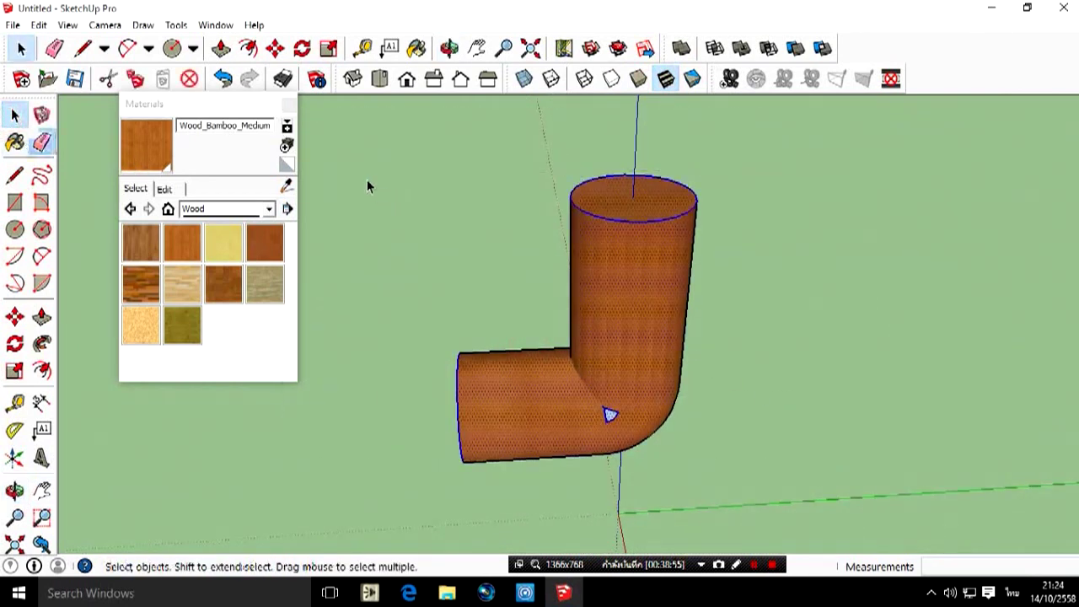
Delete the pipe and draw a new rectangle starting at the origin.
click(188, 79)
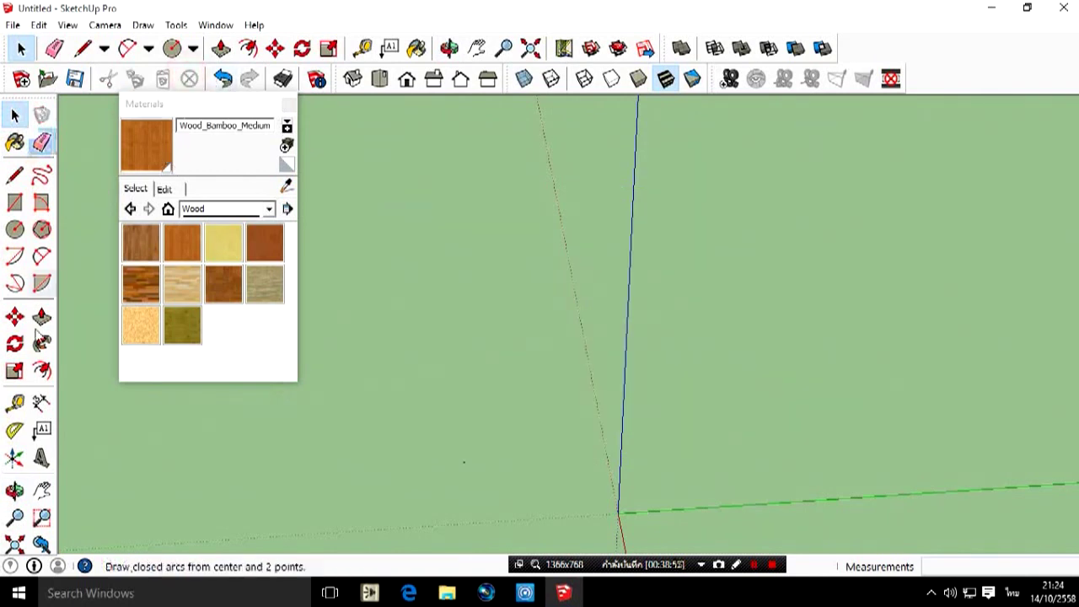
click(15, 203)
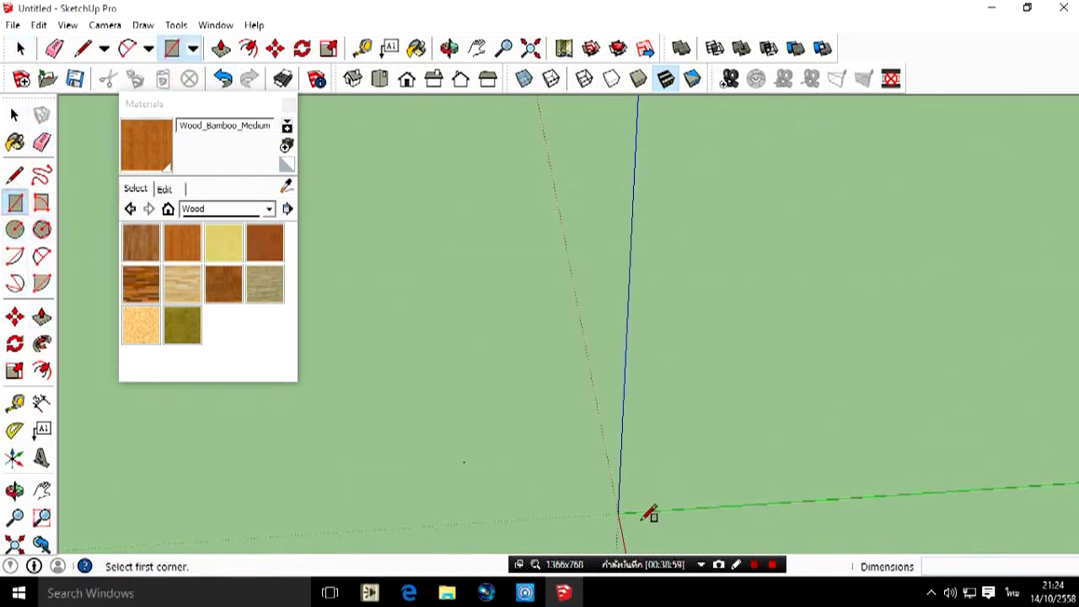
click(620, 511)
click(928, 302)
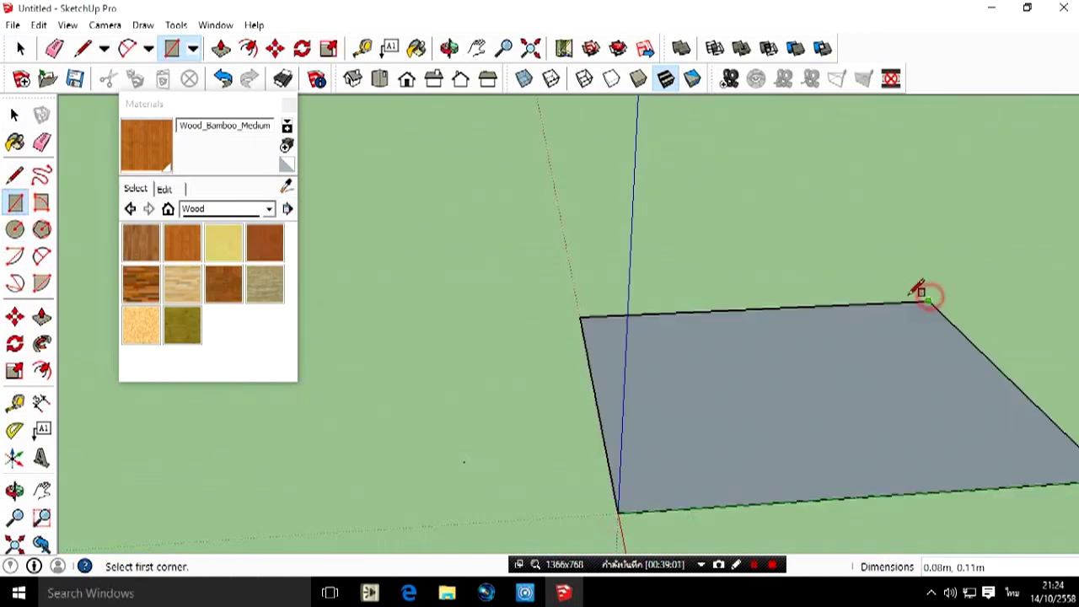
scroll(755, 349, up, 2)
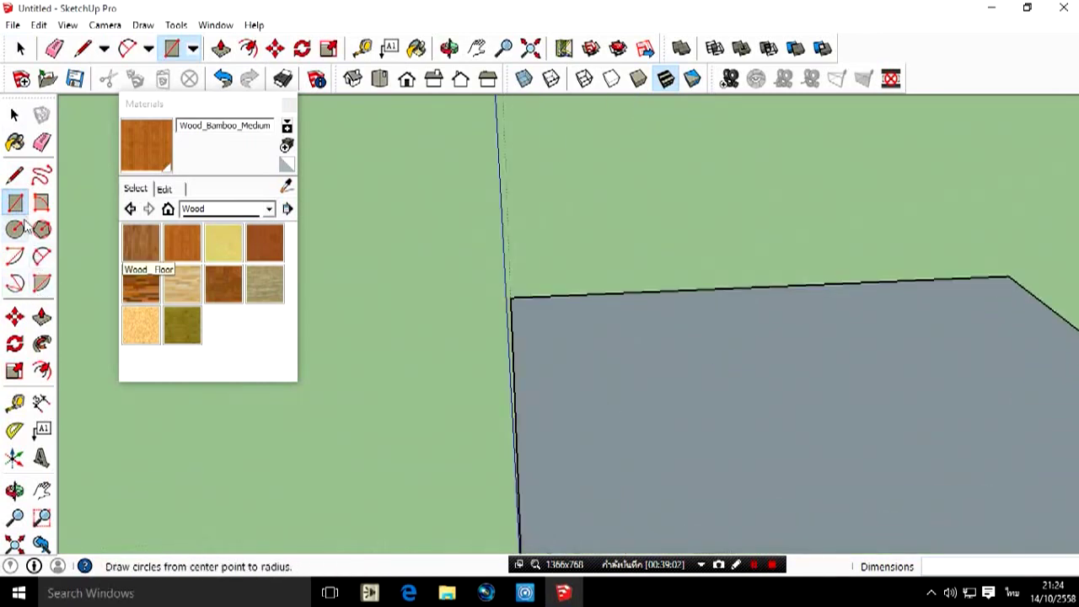
Push/Pull the rectangle 0.06m into a slab and switch to Front view.
click(42, 316)
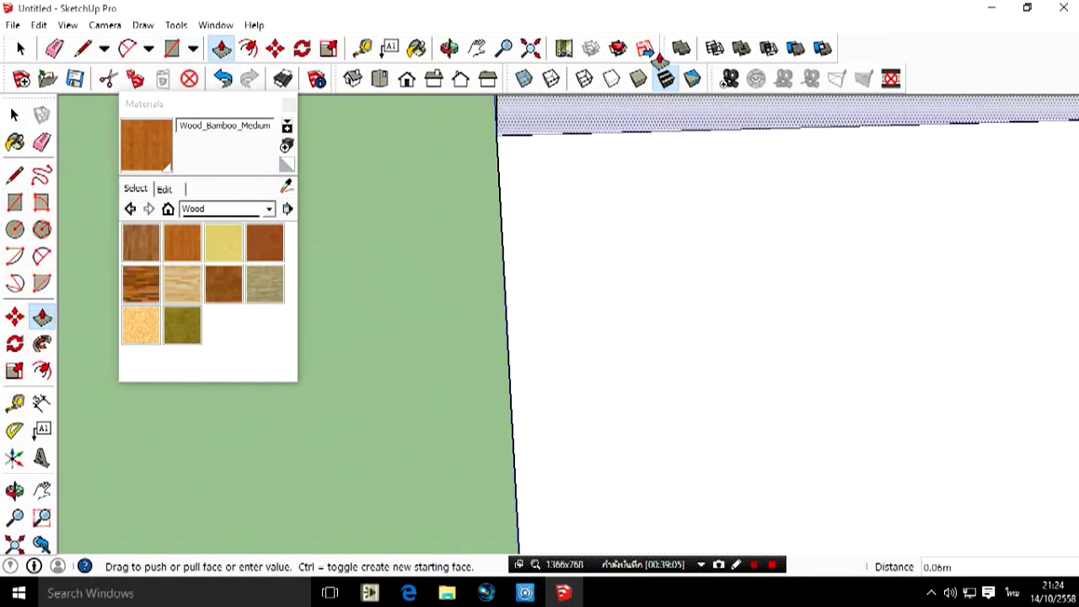
drag(758, 502, 436, 279)
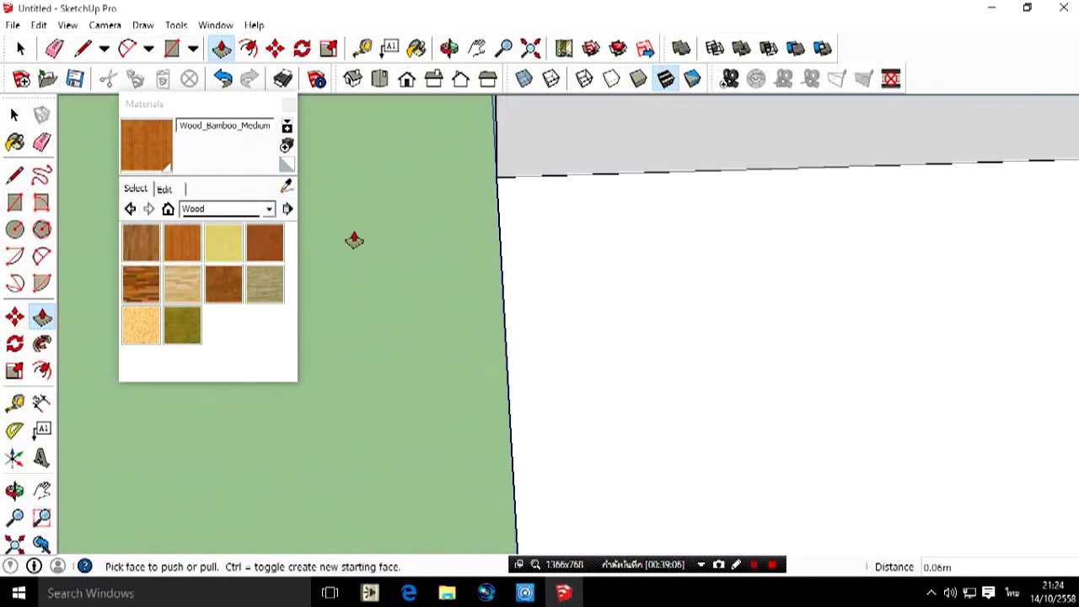
click(406, 78)
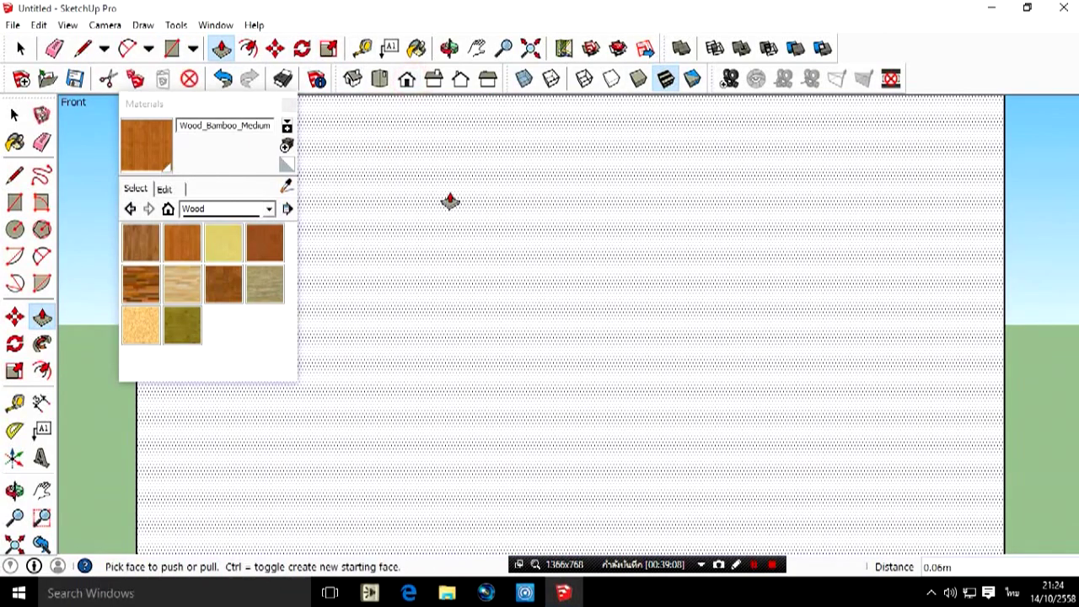
scroll(522, 219, down, 3)
scroll(515, 177, up, 1)
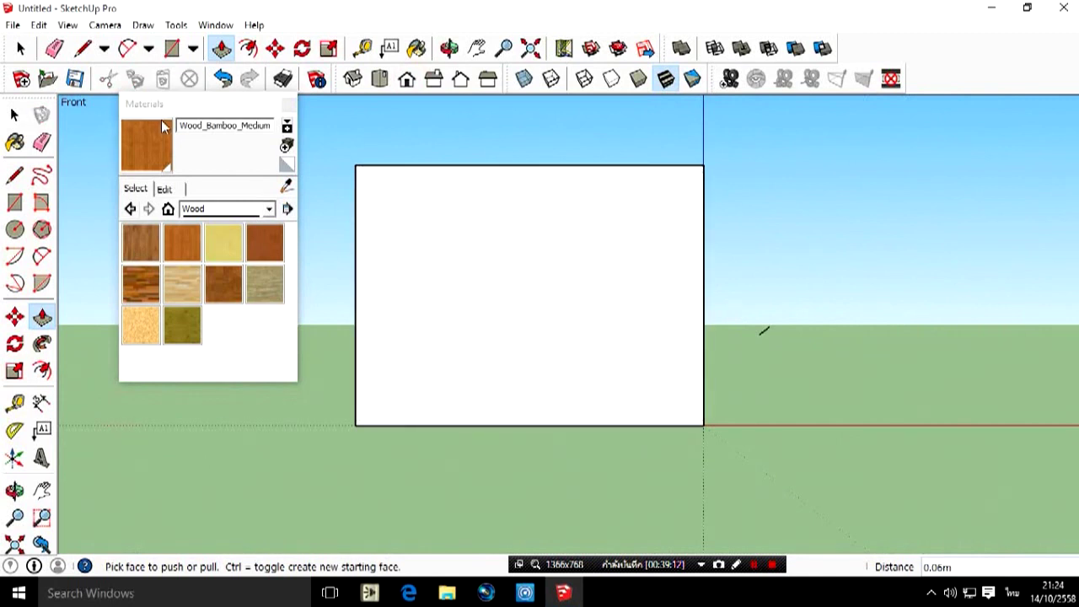
Paint the box face with Wood_Bamboo_Medium, then repaint it with Wood_Cherry_Original.
click(135, 158)
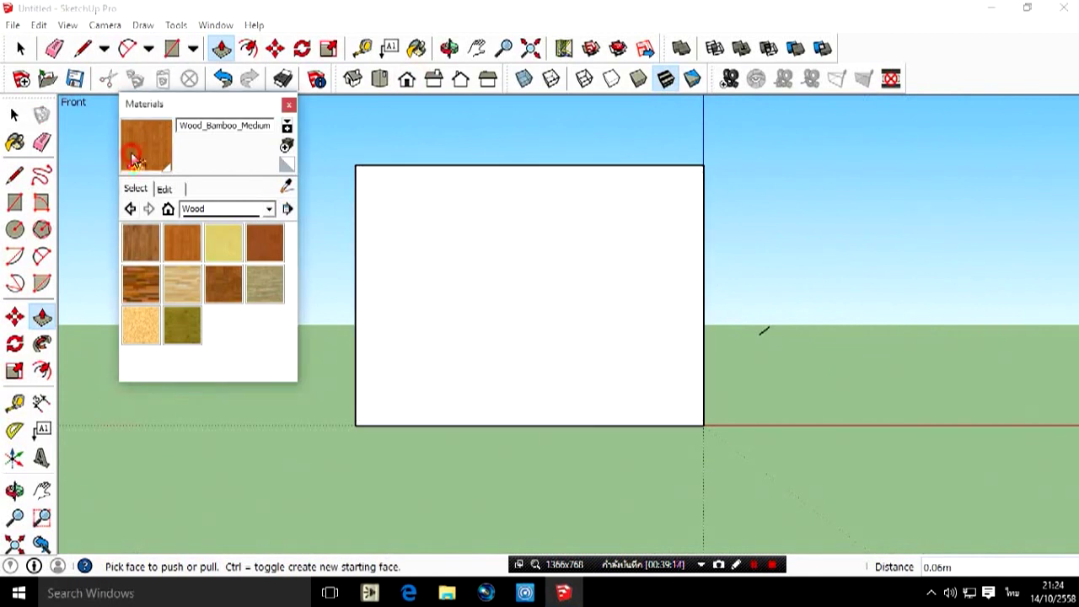
click(497, 289)
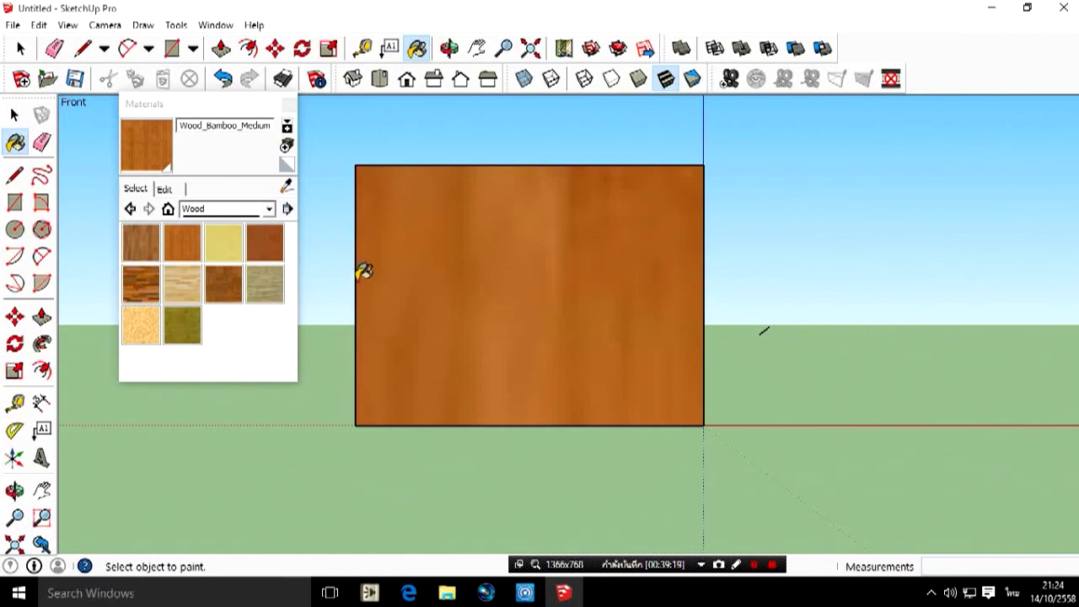
click(264, 241)
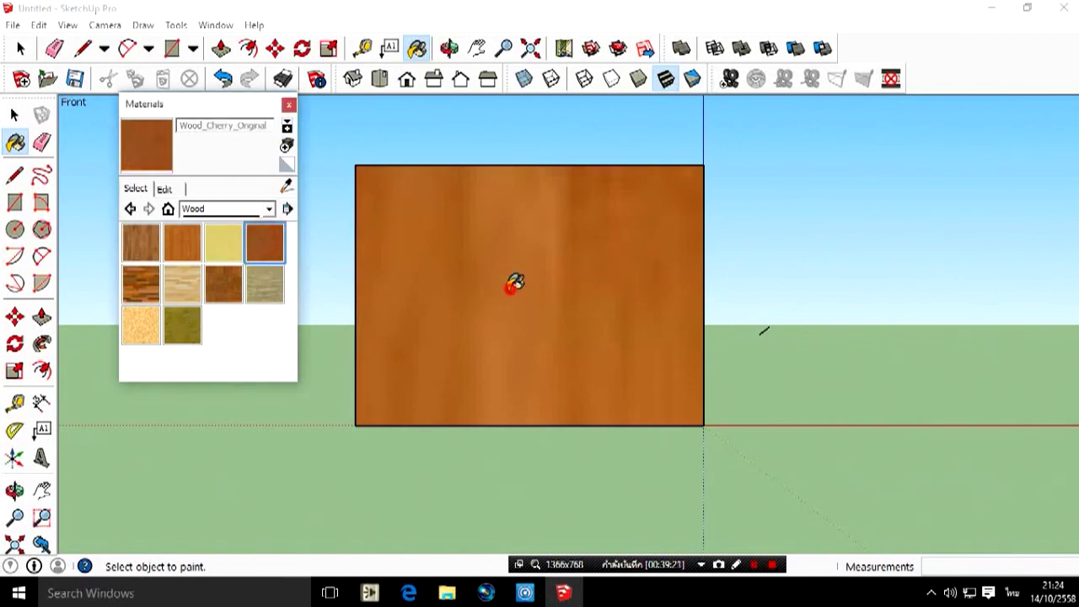
click(512, 286)
scroll(373, 340, down, 3)
scroll(374, 340, down, 2)
scroll(426, 273, down, 1)
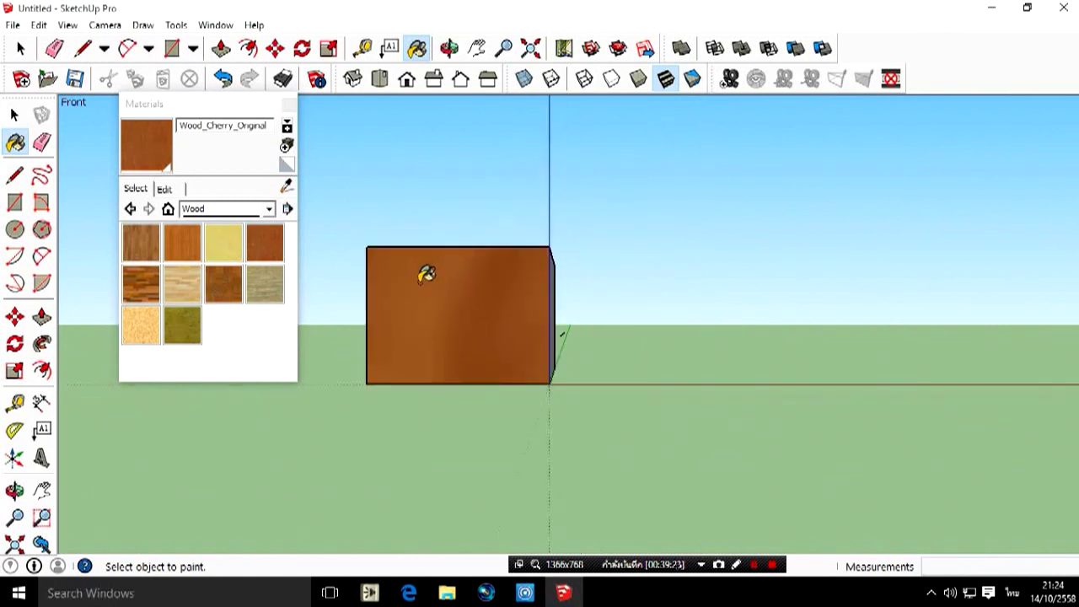
Undo four times to strip the paint, the extrusion and the rectangle.
click(221, 78)
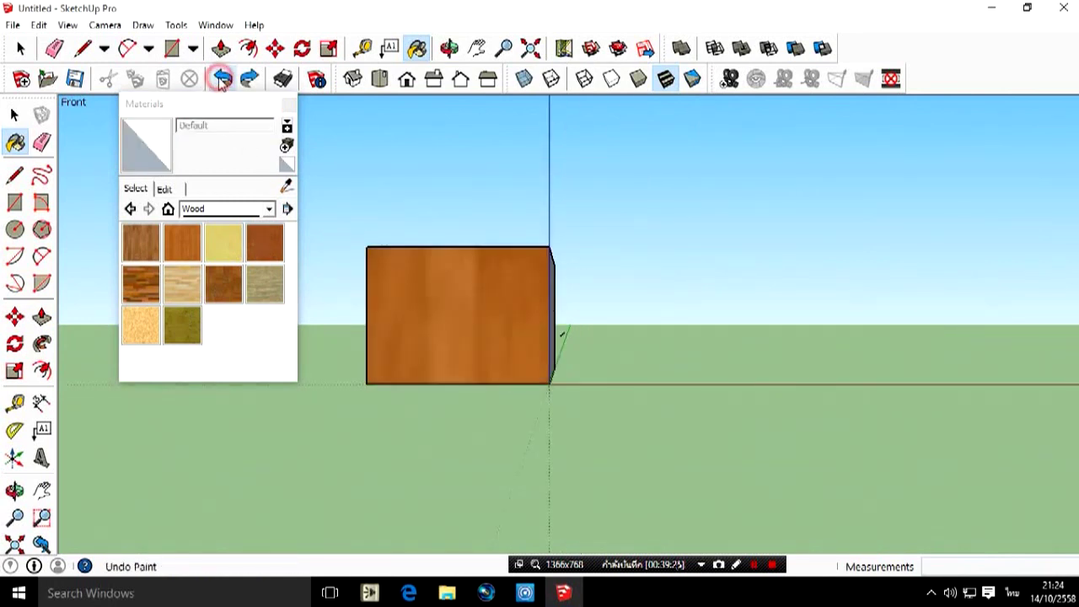
click(221, 78)
click(222, 78)
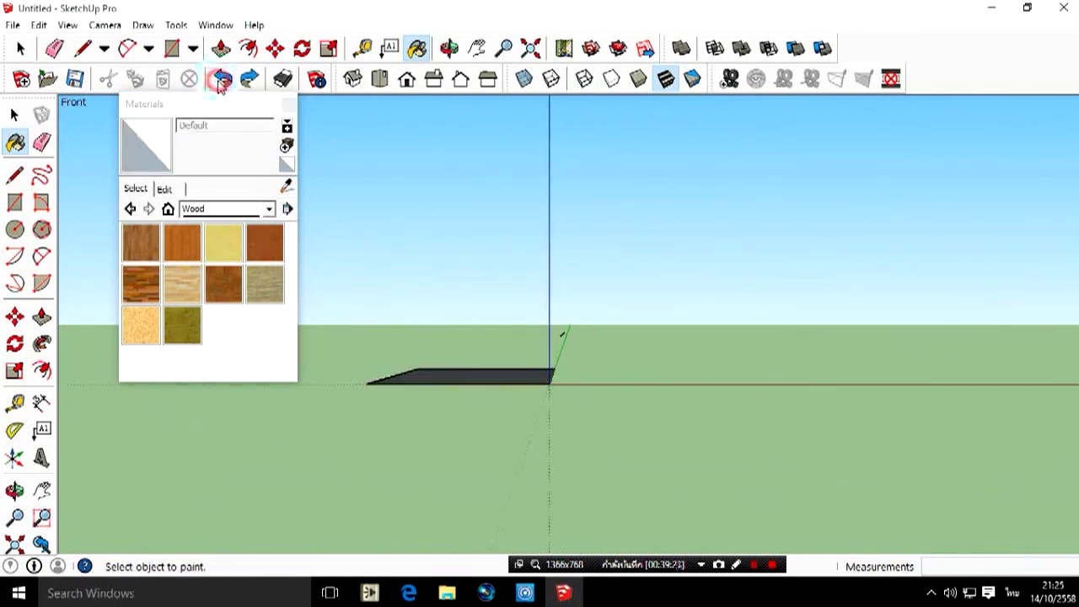
click(222, 79)
Start a new rectangle at the origin, zooming to frame the work area.
click(15, 203)
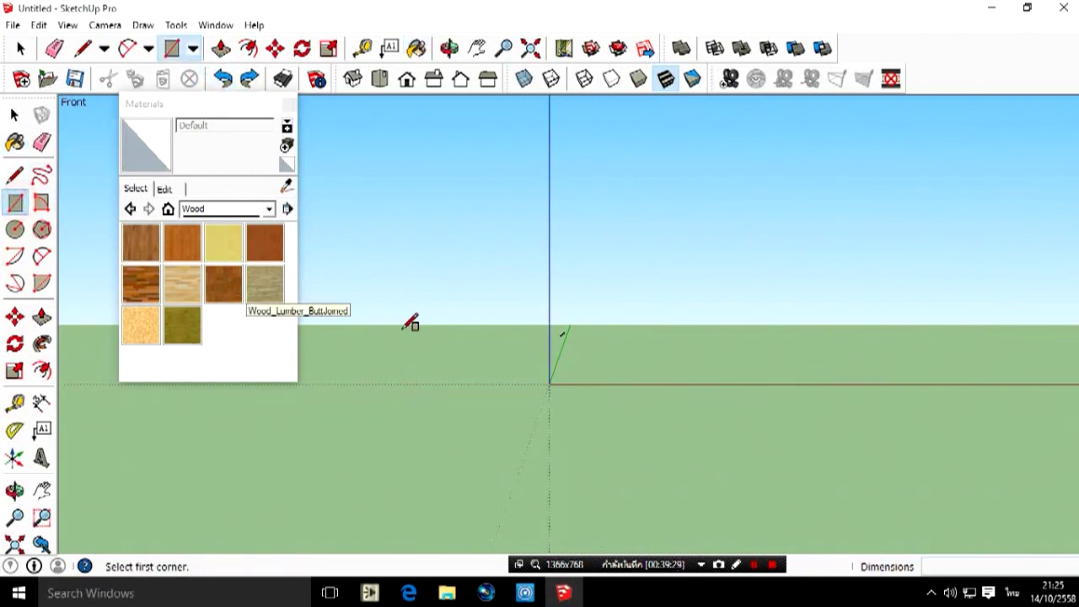
click(550, 385)
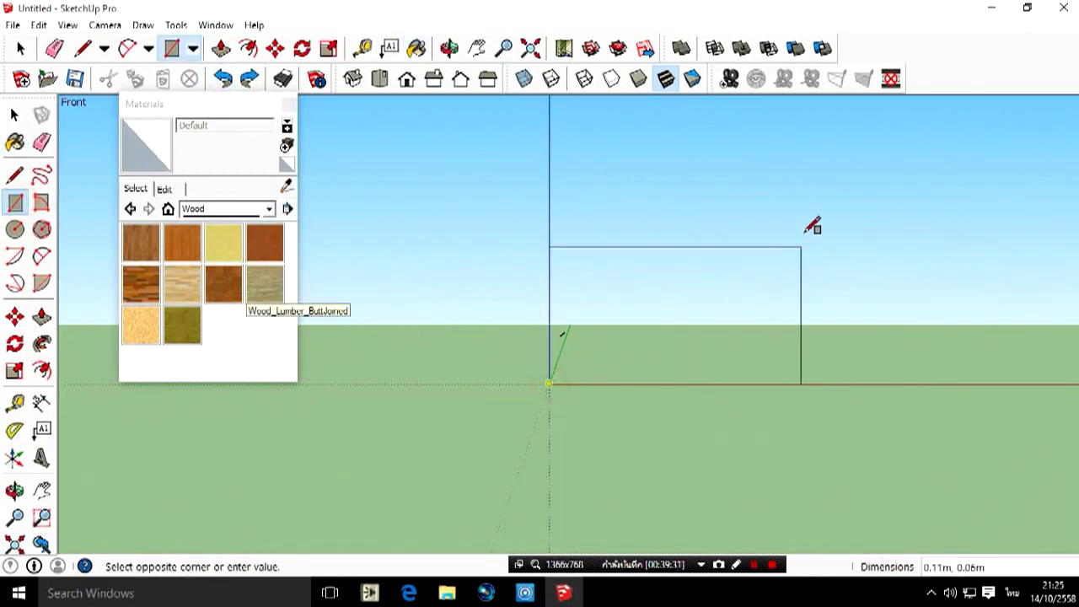
scroll(830, 208, down, 1)
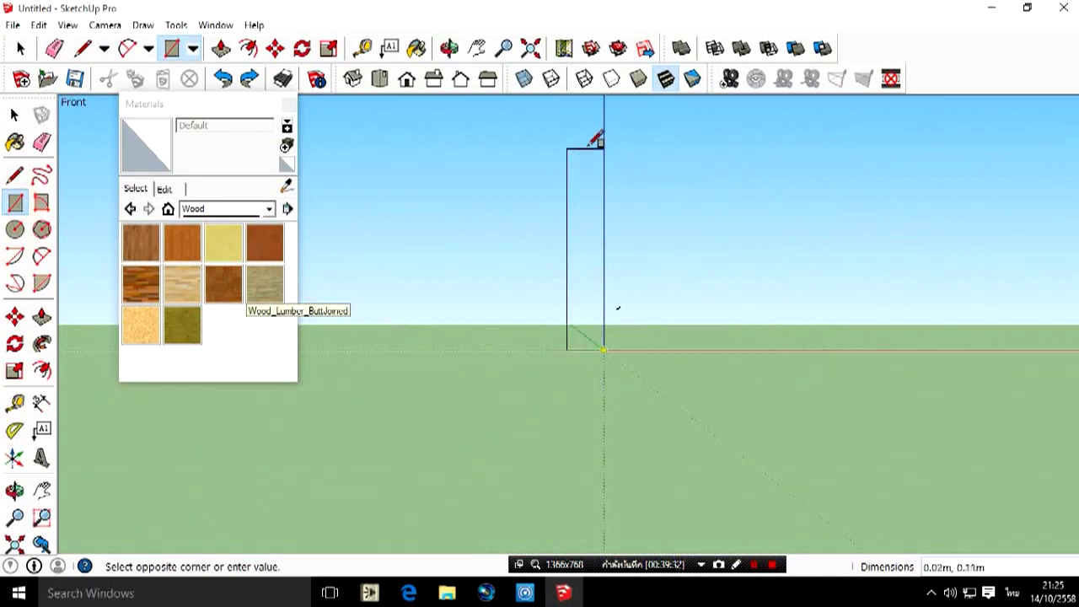
scroll(620, 132, down, 3)
scroll(761, 195, up, 1)
scroll(703, 161, up, 2)
scroll(715, 173, down, 2)
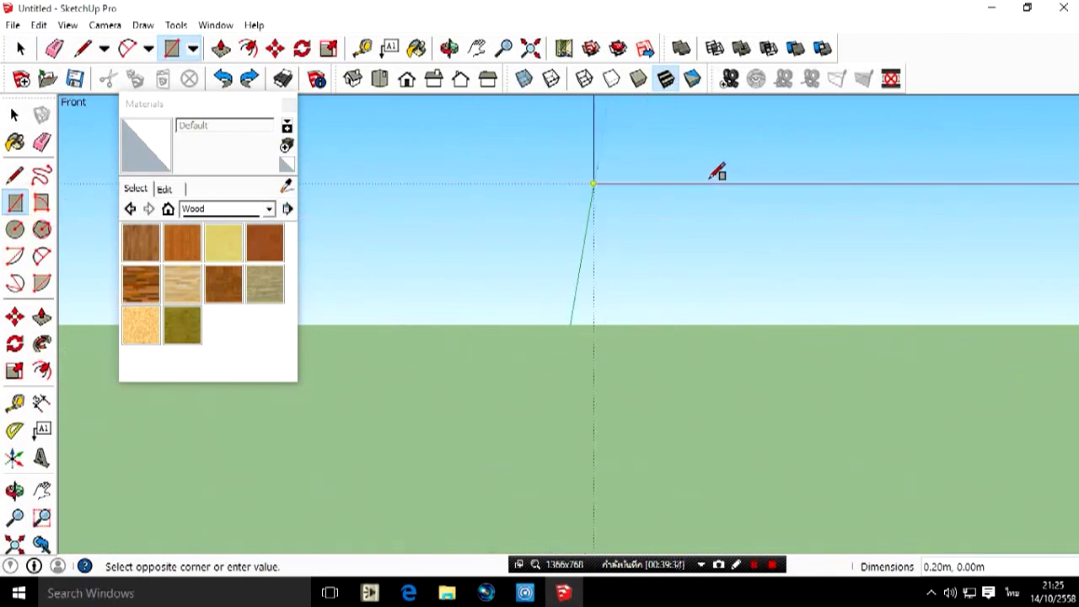
scroll(778, 99, down, 1)
scroll(747, 261, up, 2)
scroll(735, 233, down, 2)
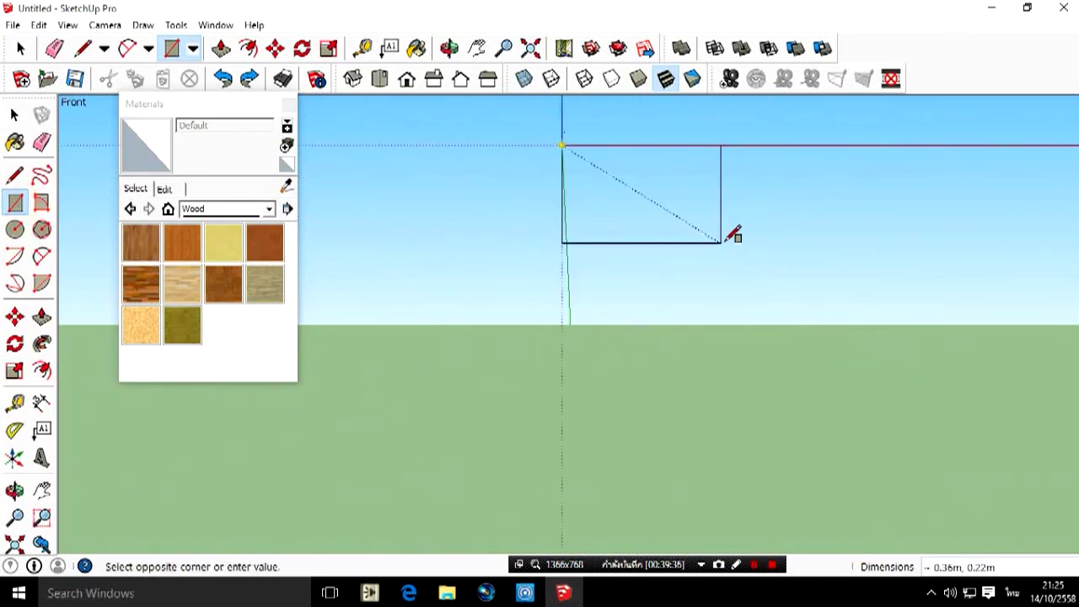
scroll(733, 238, down, 1)
scroll(734, 238, down, 2)
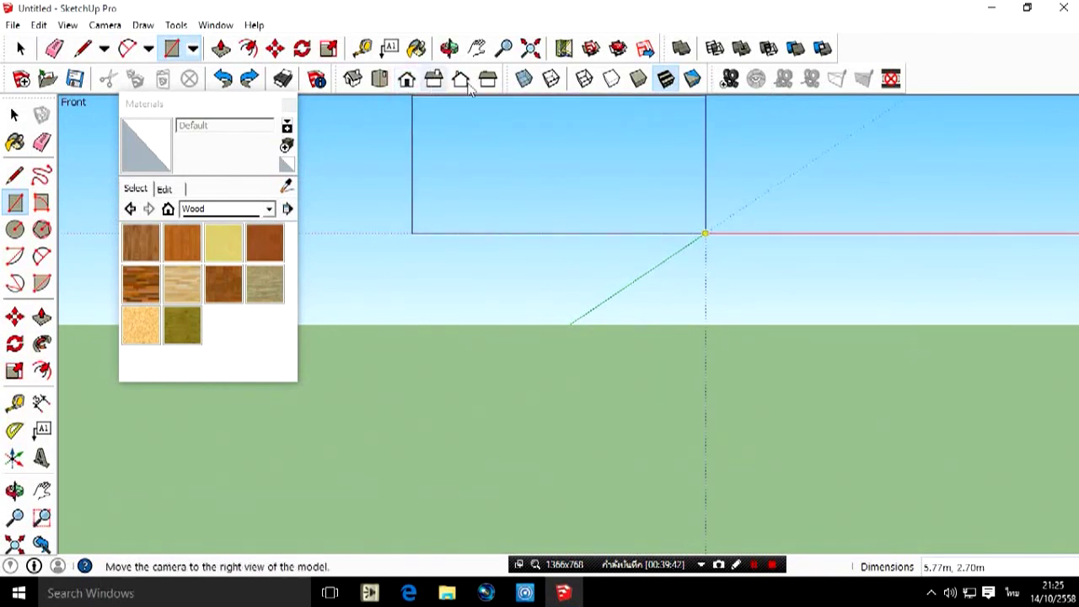
Switch to Top view and place the opposite corner to finish the rectangle.
click(381, 81)
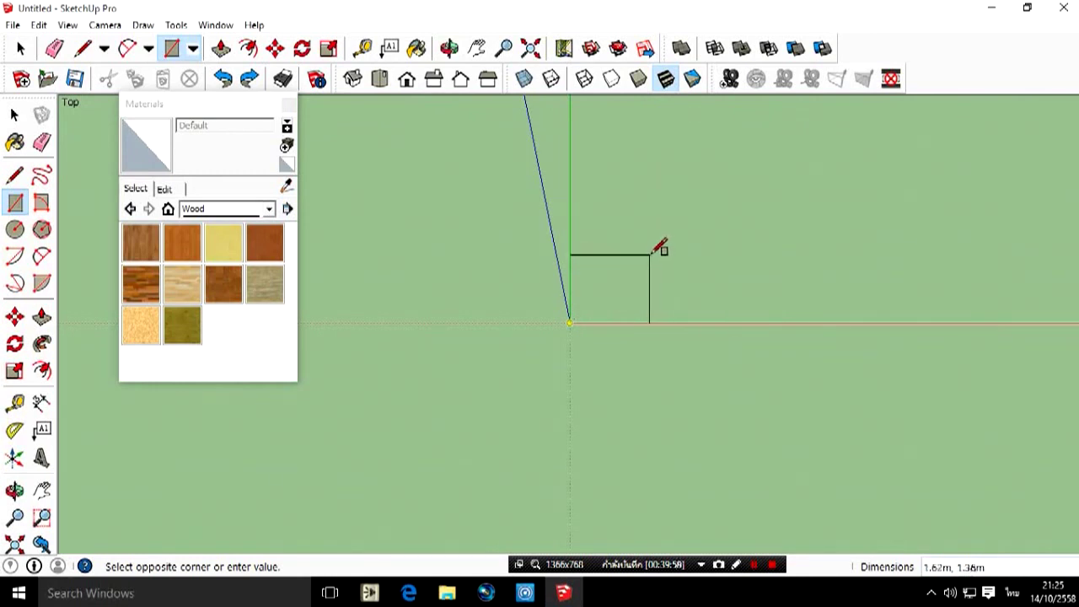
click(642, 258)
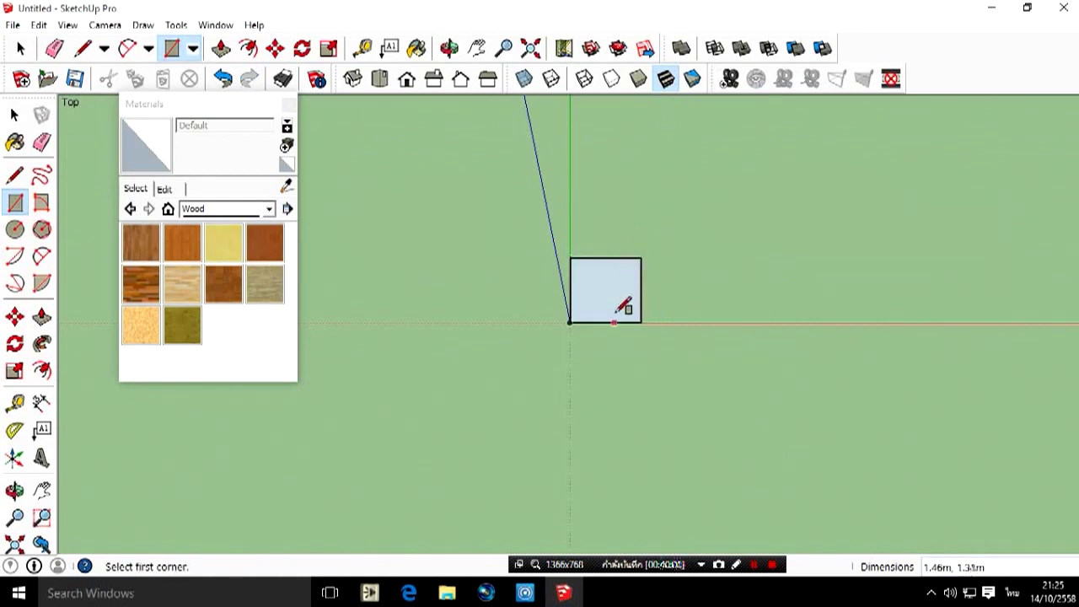
scroll(624, 295, up, 3)
scroll(639, 245, up, 3)
scroll(573, 244, up, 2)
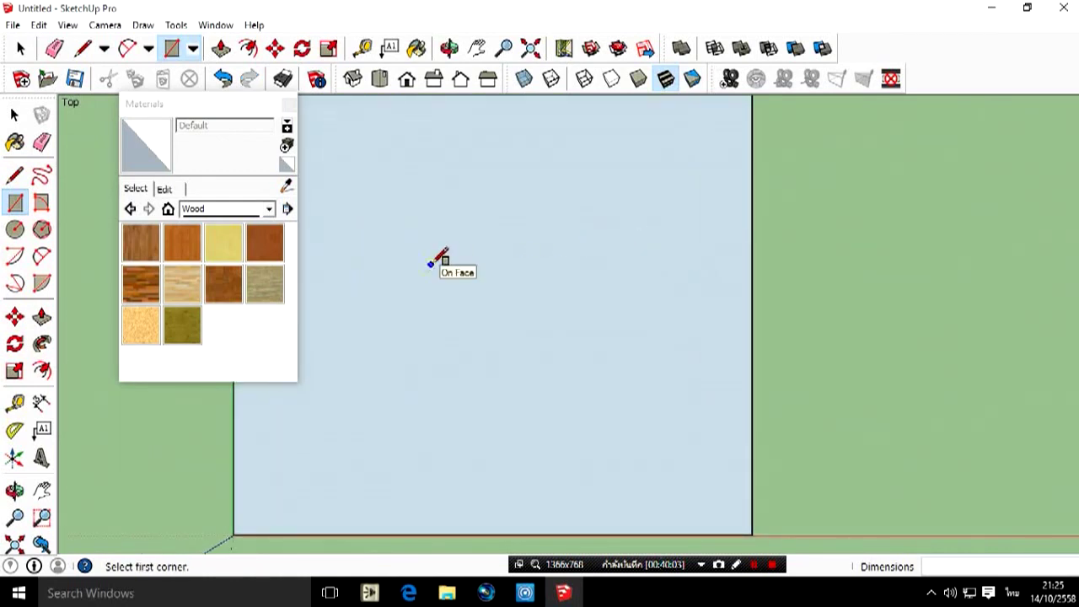
Paint the square with Wood_Bamboo_Medium, Wood_Lumber_ButtJoined, Wood_Plywood_Knots, then Wood_OSB.
click(463, 254)
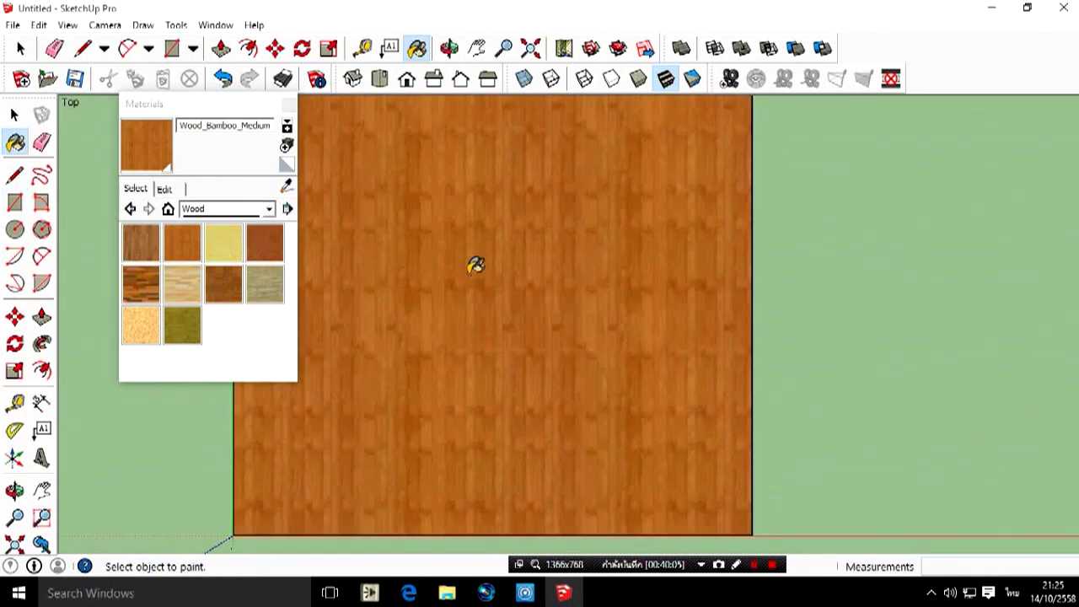
scroll(518, 286, down, 1)
scroll(531, 257, down, 2)
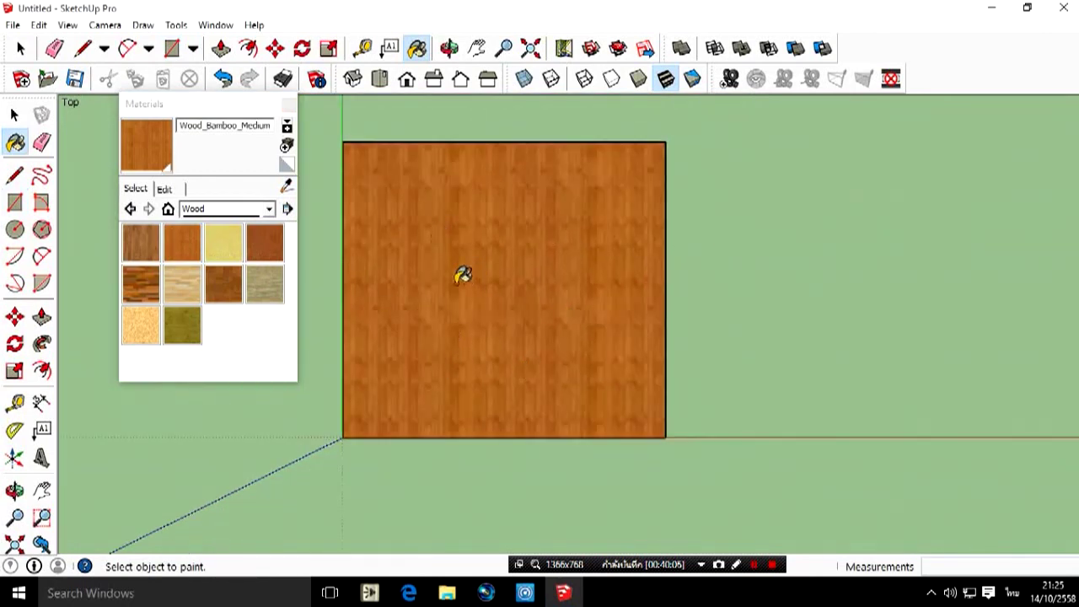
scroll(444, 293, up, 1)
click(265, 282)
click(542, 344)
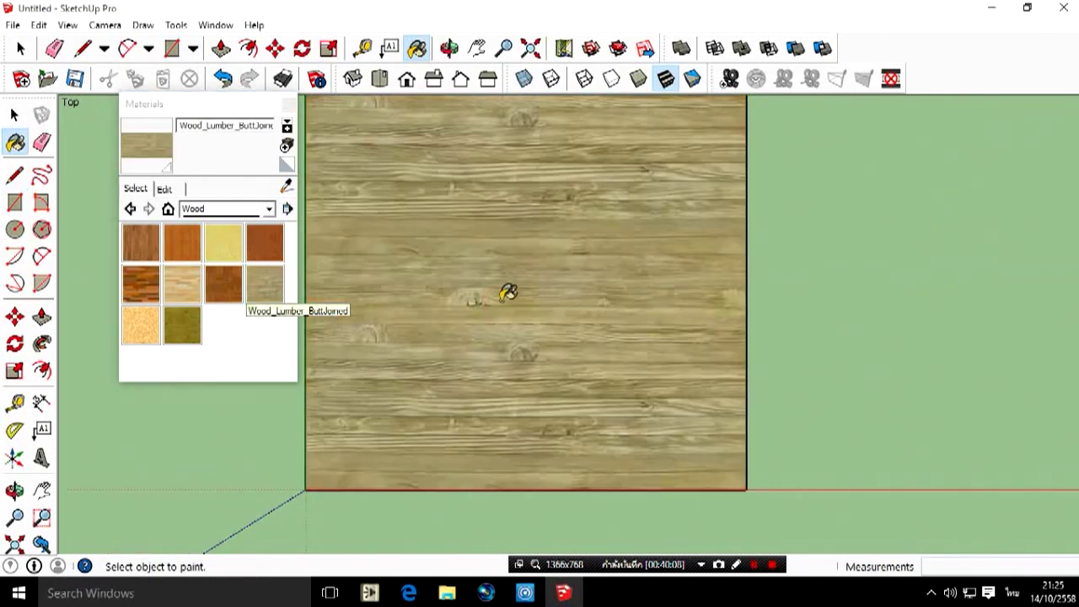
scroll(508, 295, up, 1)
scroll(527, 244, up, 1)
scroll(523, 248, down, 2)
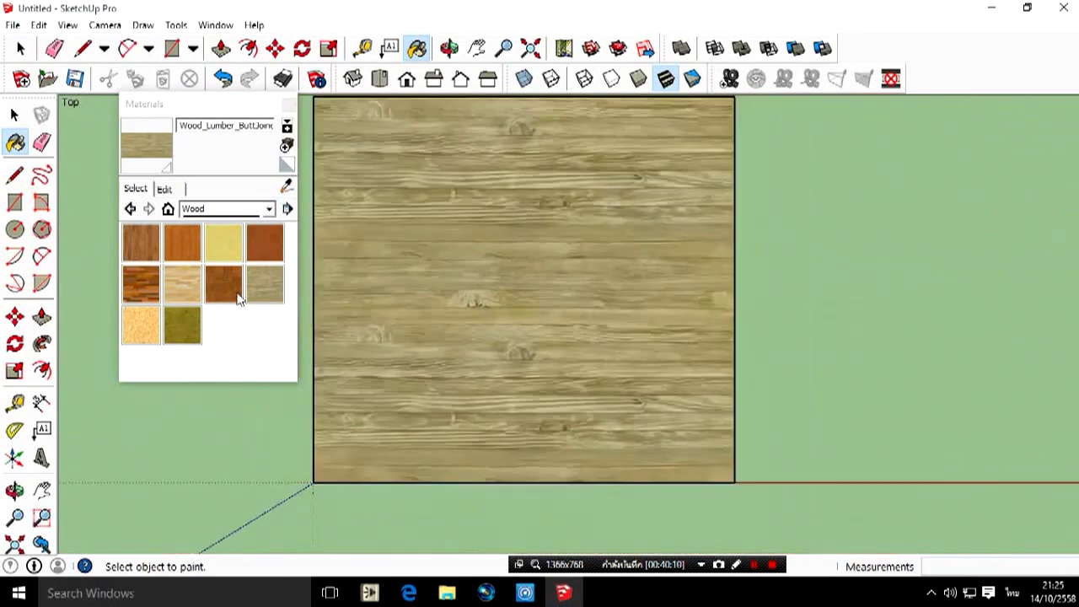
click(173, 329)
click(549, 272)
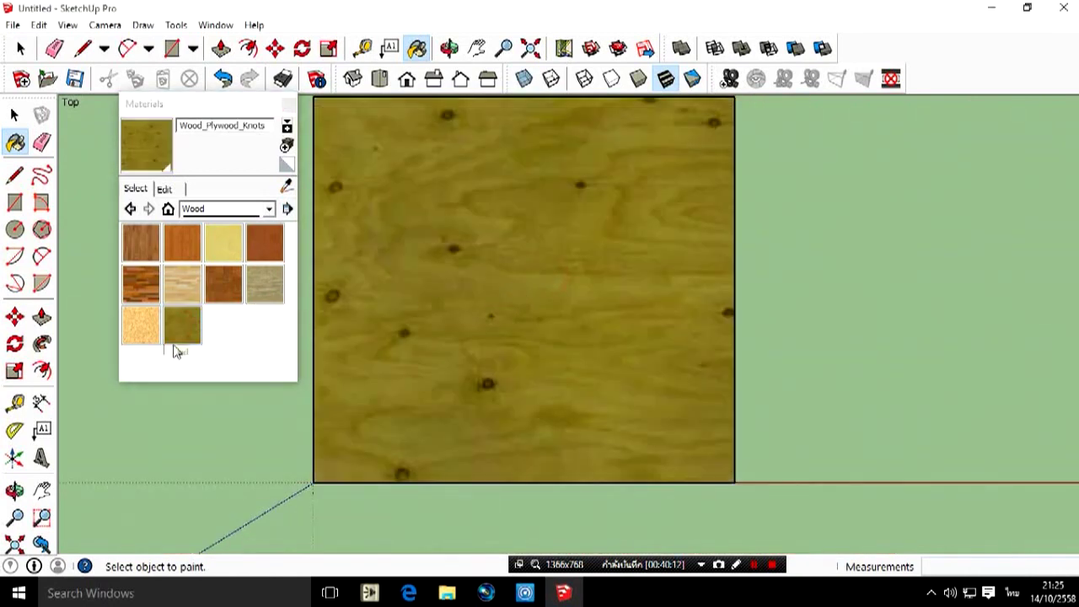
click(140, 325)
click(482, 258)
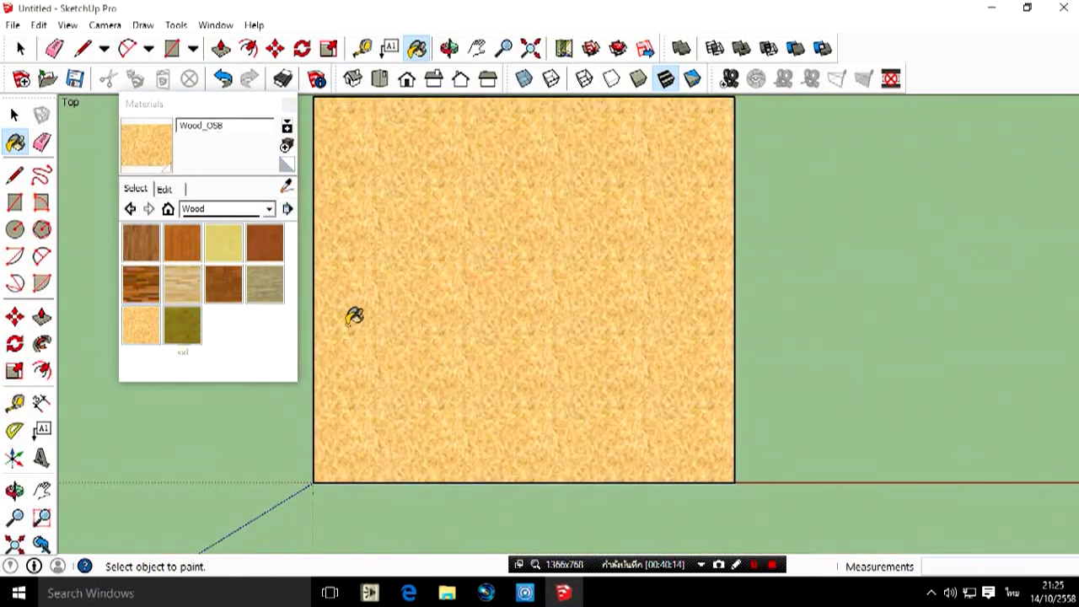
Repaint the square with Water_Sparkling from the Water collection.
click(218, 210)
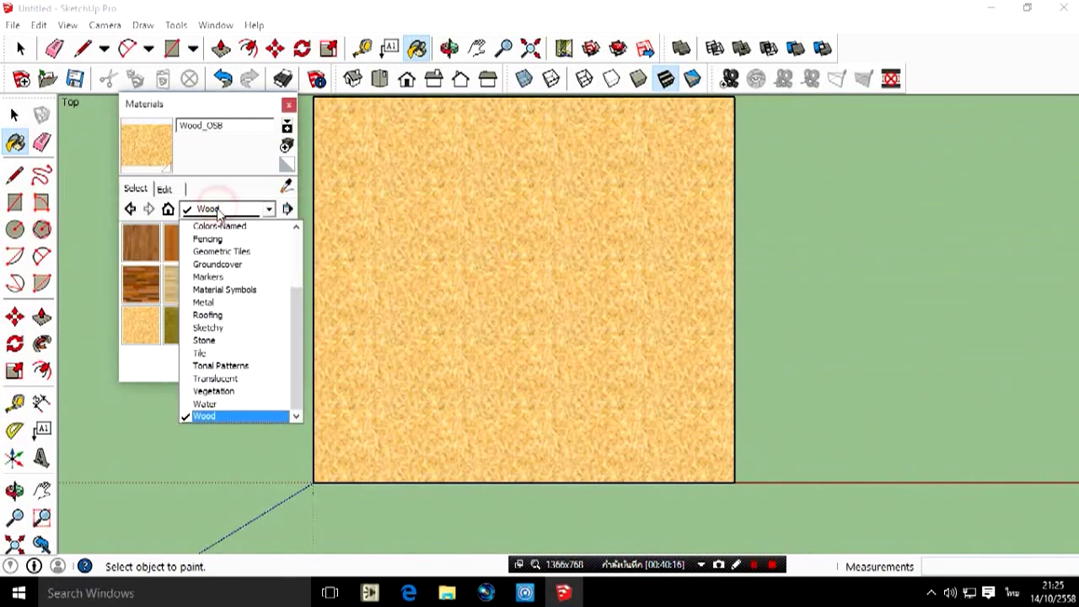
click(227, 407)
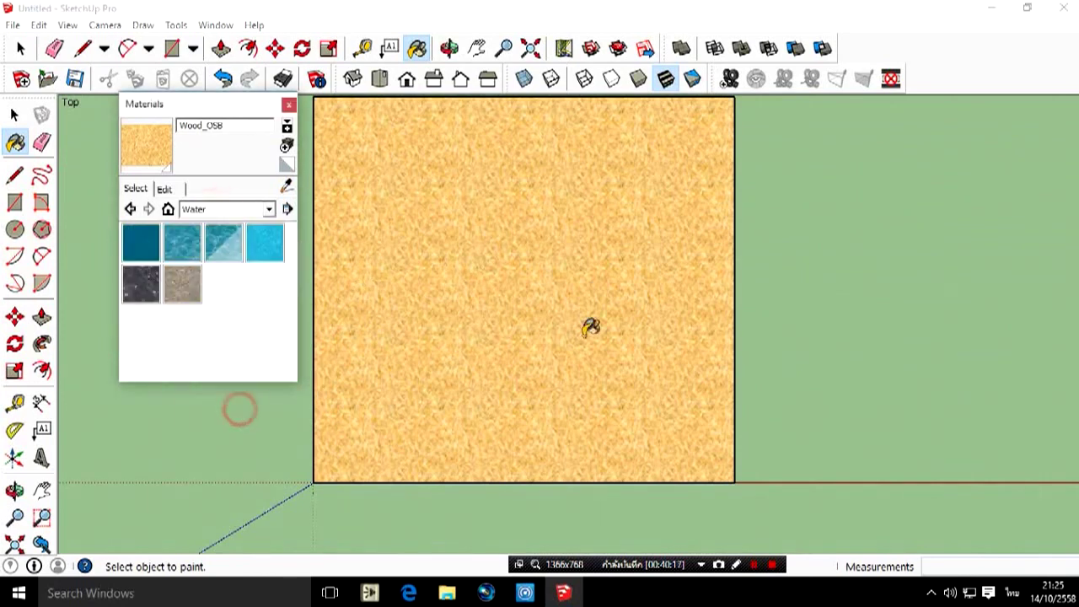
click(266, 244)
click(419, 274)
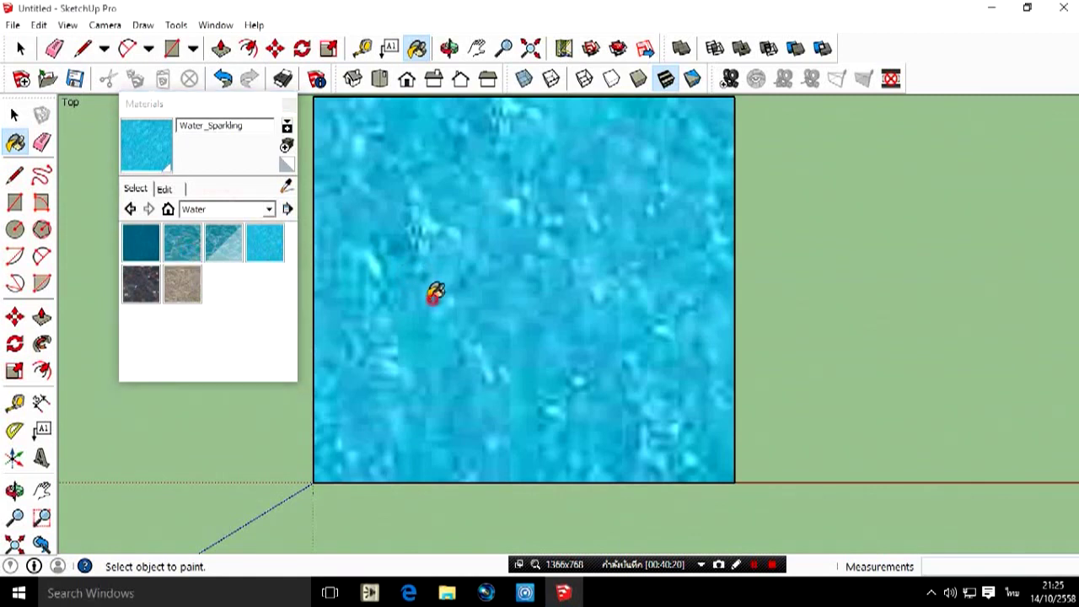
Try Translucent_Glass_Blue, Translucent_Glass_Gray and Translucent_Glass_Block on the square.
click(268, 209)
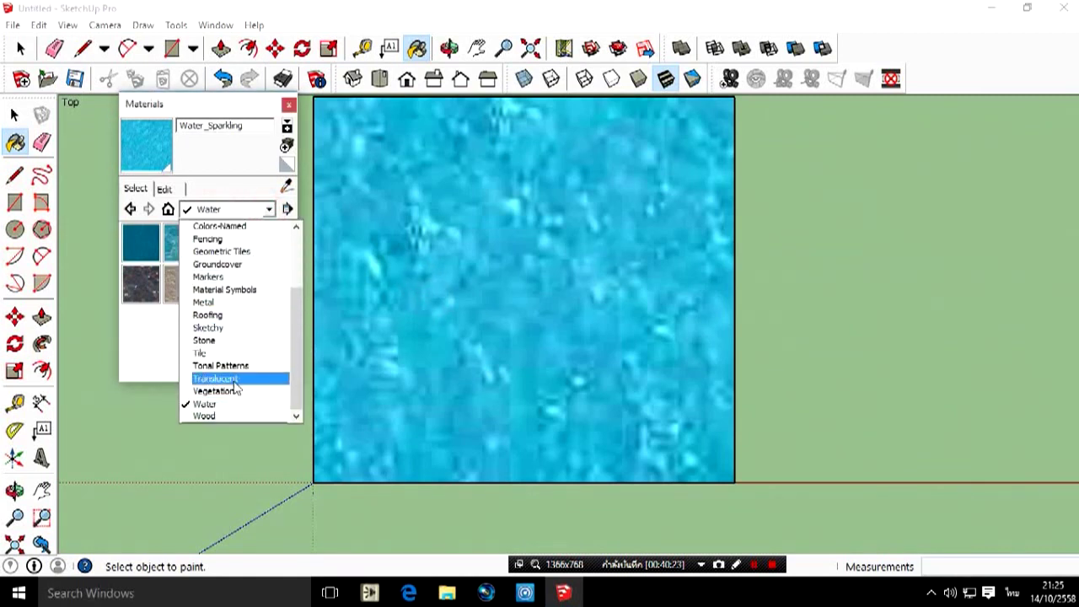
click(226, 382)
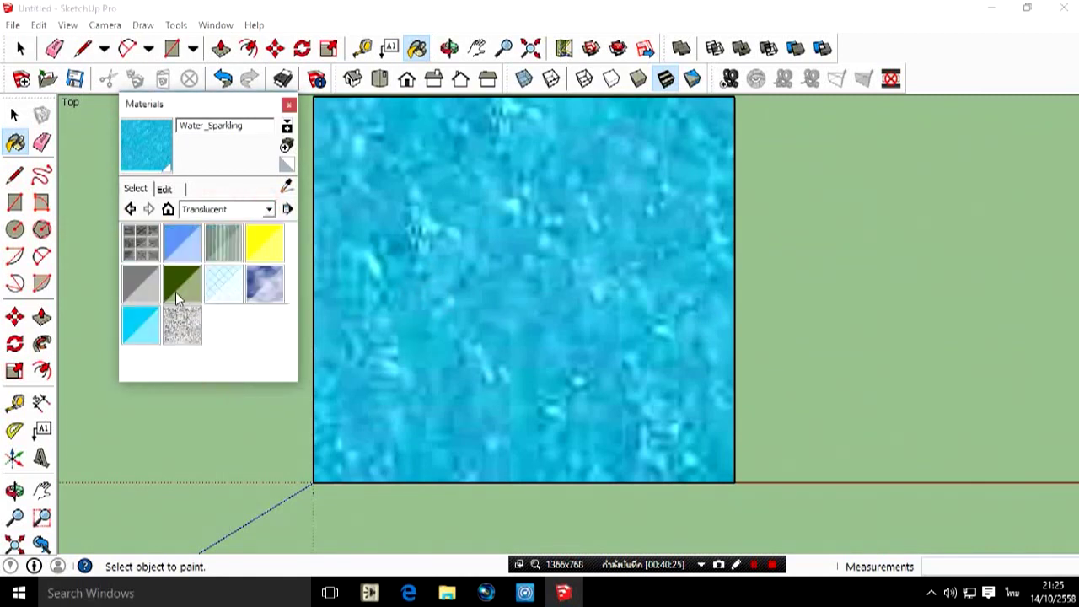
click(182, 241)
click(527, 258)
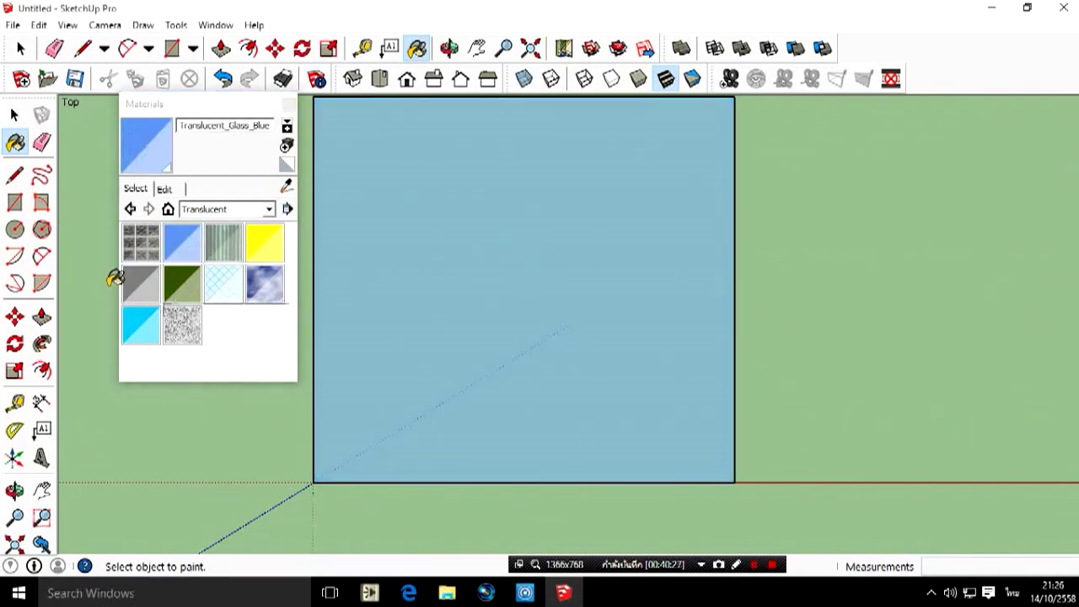
click(144, 296)
click(433, 301)
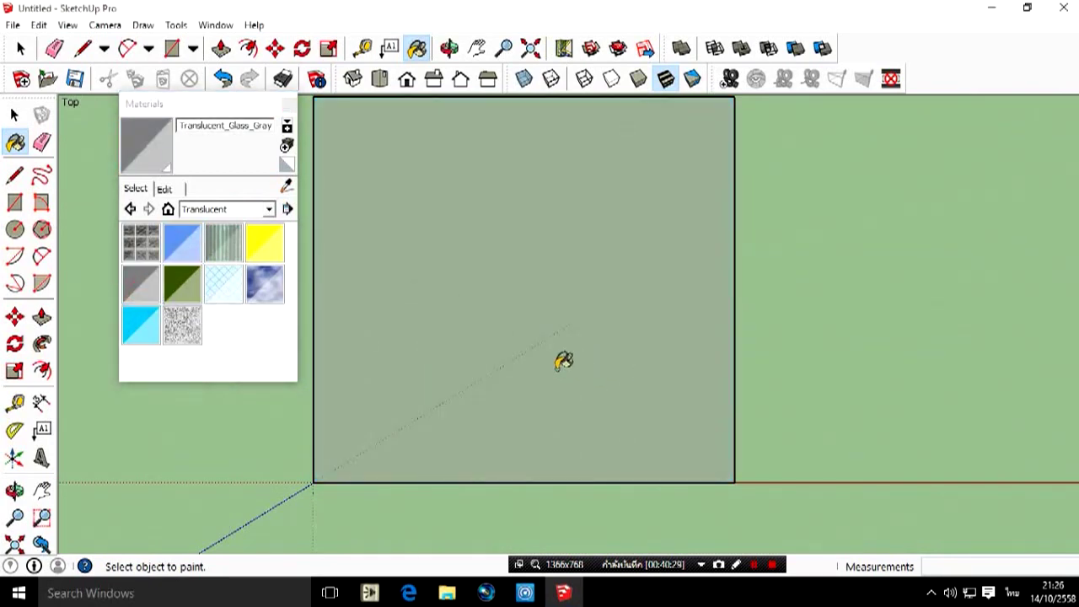
click(146, 244)
click(632, 351)
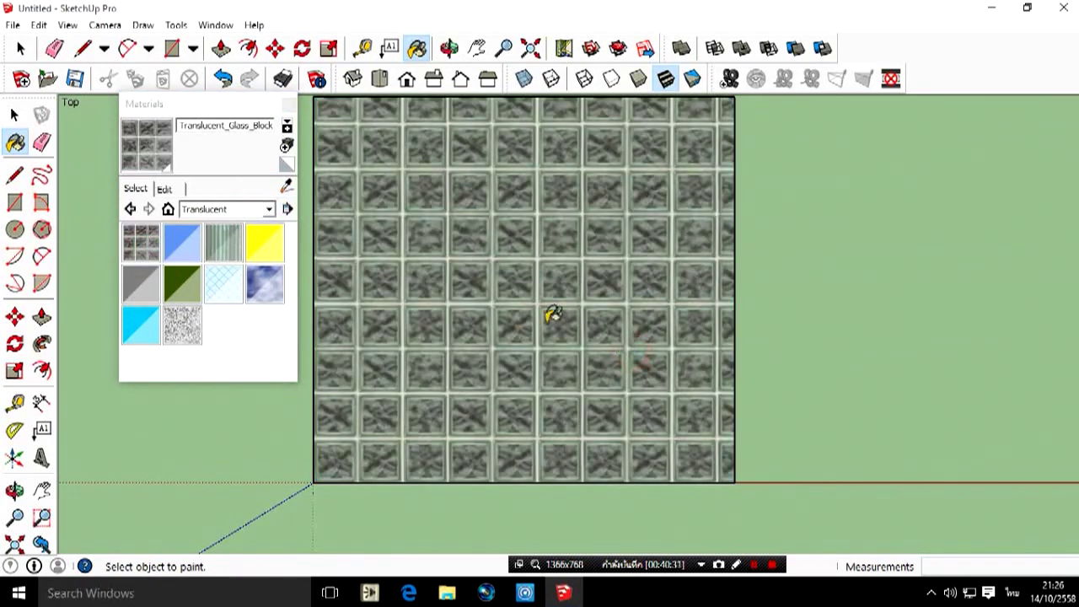
Test Tonal Patterns Black Dots 4, Black Dots 2 and Black Perforated 3 on the square.
click(190, 210)
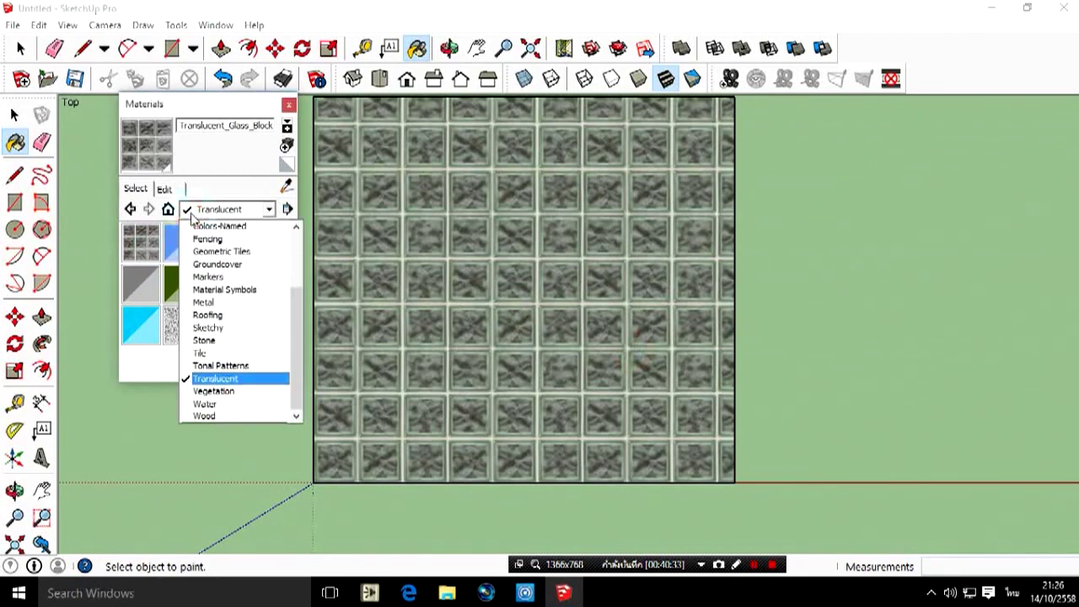
click(221, 366)
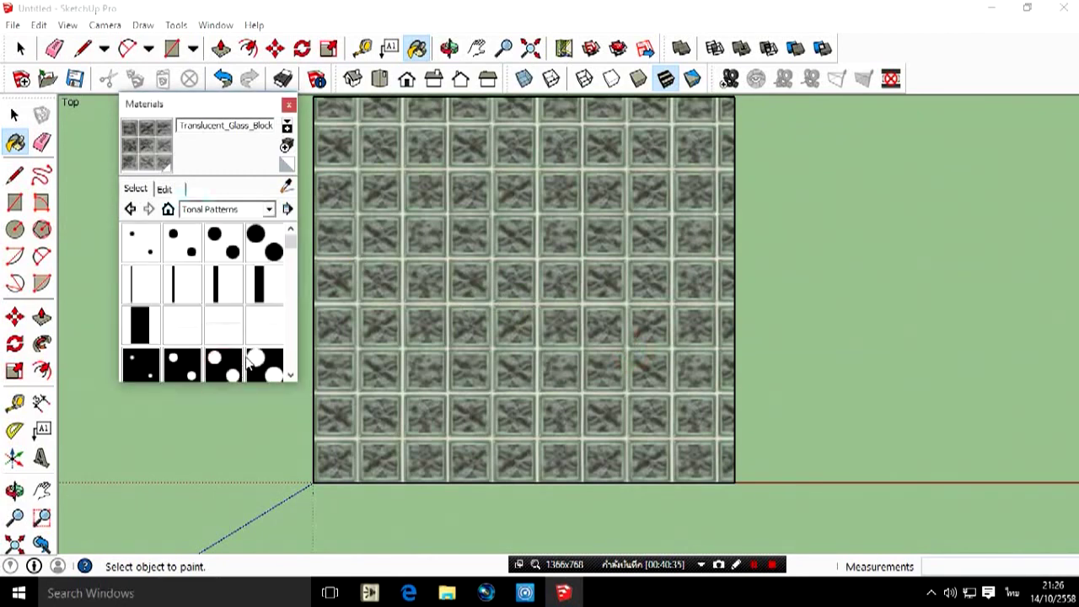
click(264, 246)
click(455, 270)
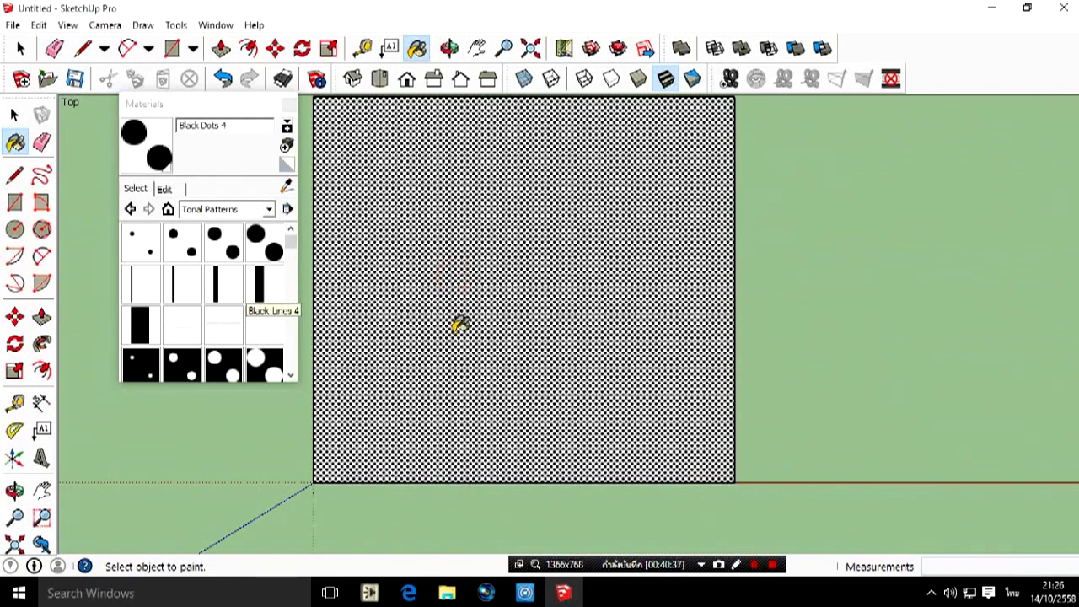
click(181, 243)
click(510, 270)
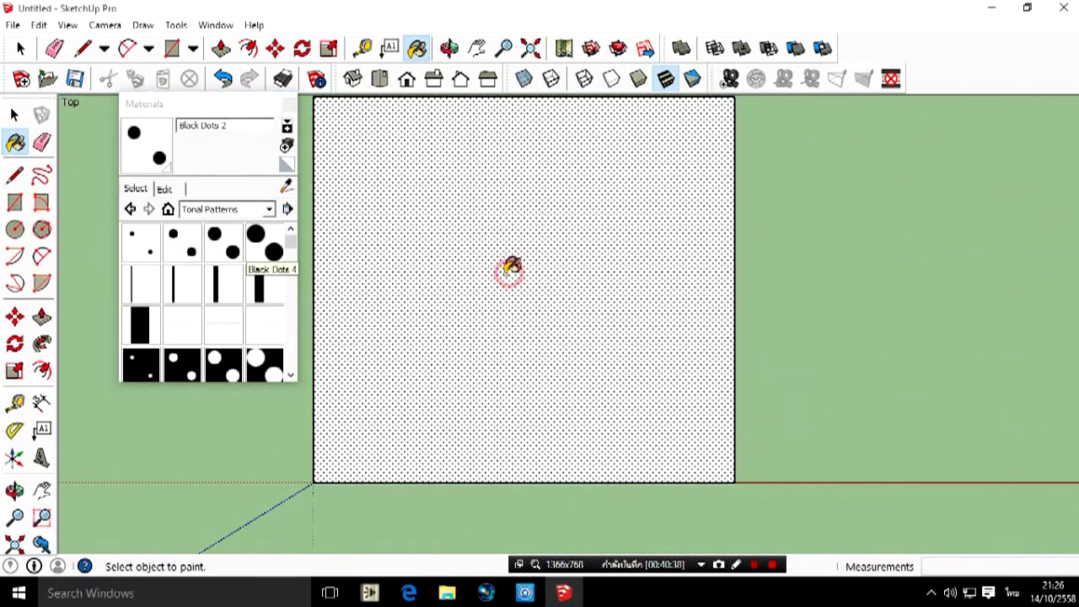
click(223, 364)
click(506, 304)
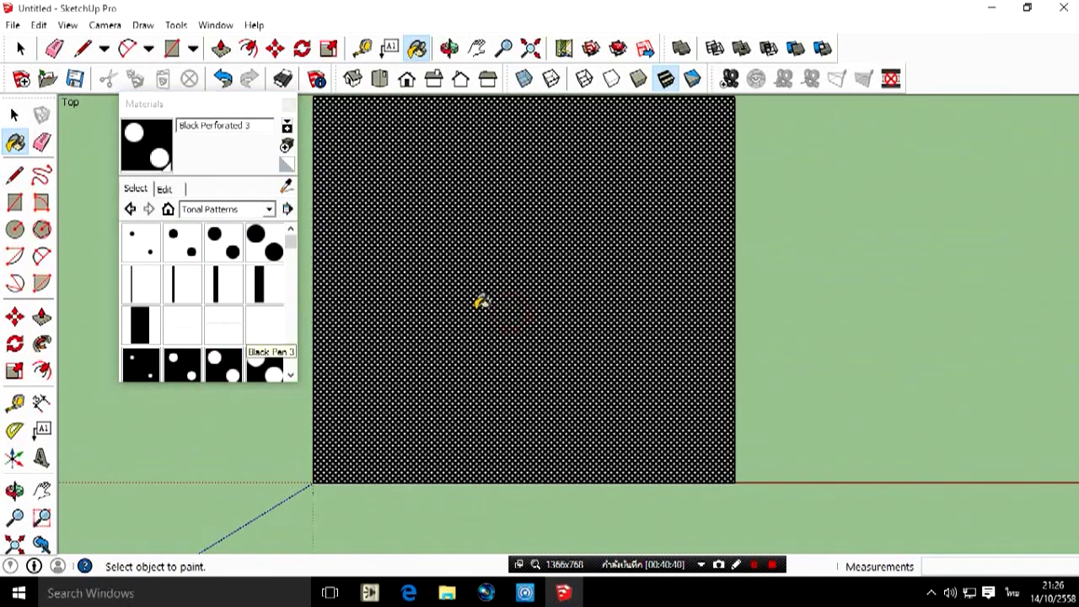
Paint with Tile_Checker_BW, Tile_Hexagon_White and navy tile, finishing with Tile_Various_Tan.
click(244, 211)
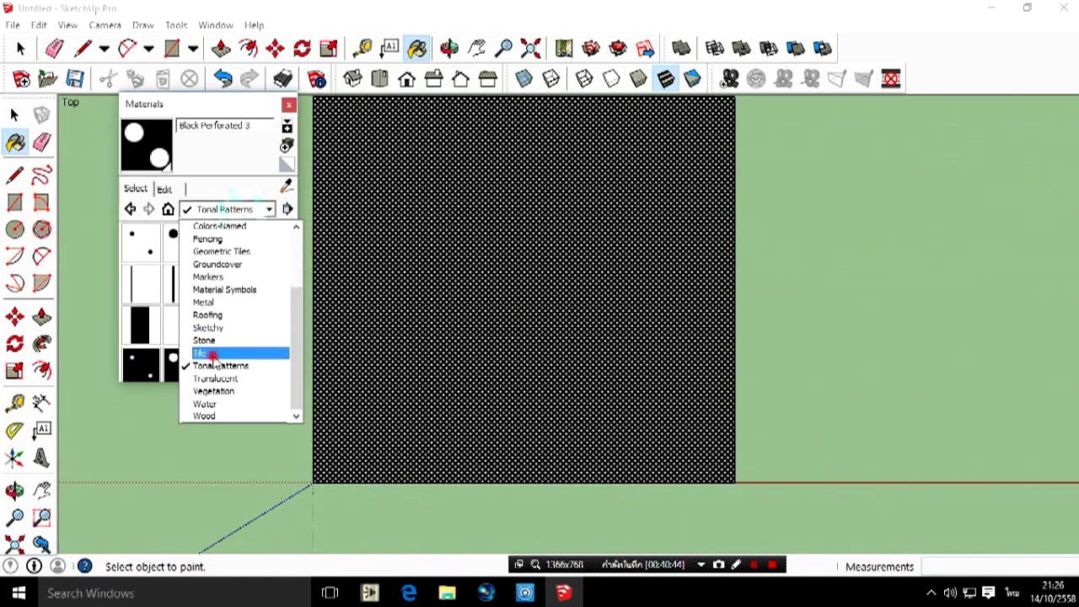
click(214, 354)
click(264, 251)
click(417, 250)
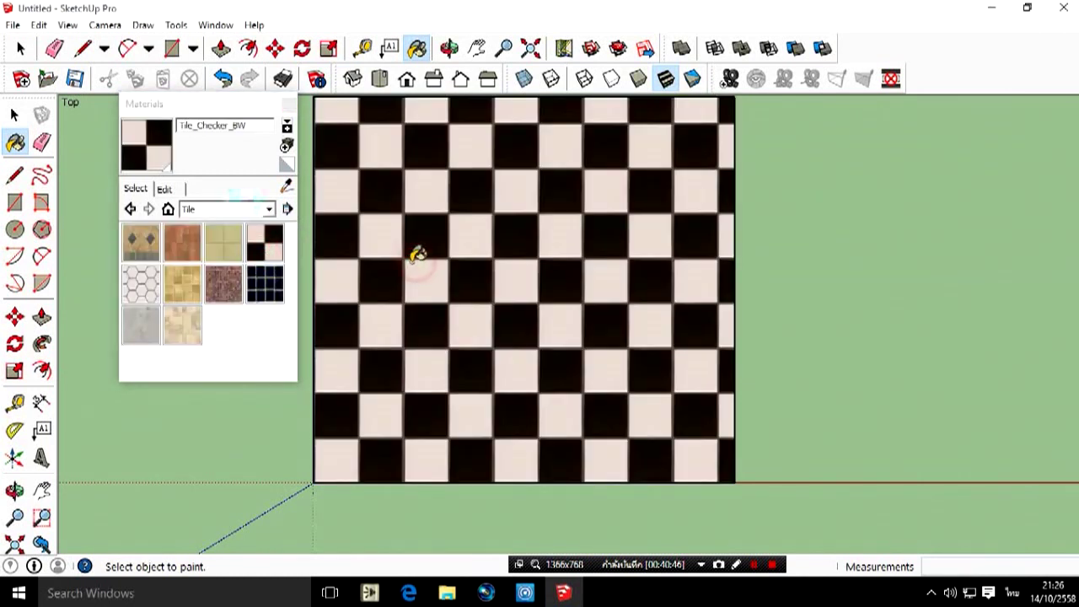
click(142, 285)
click(373, 272)
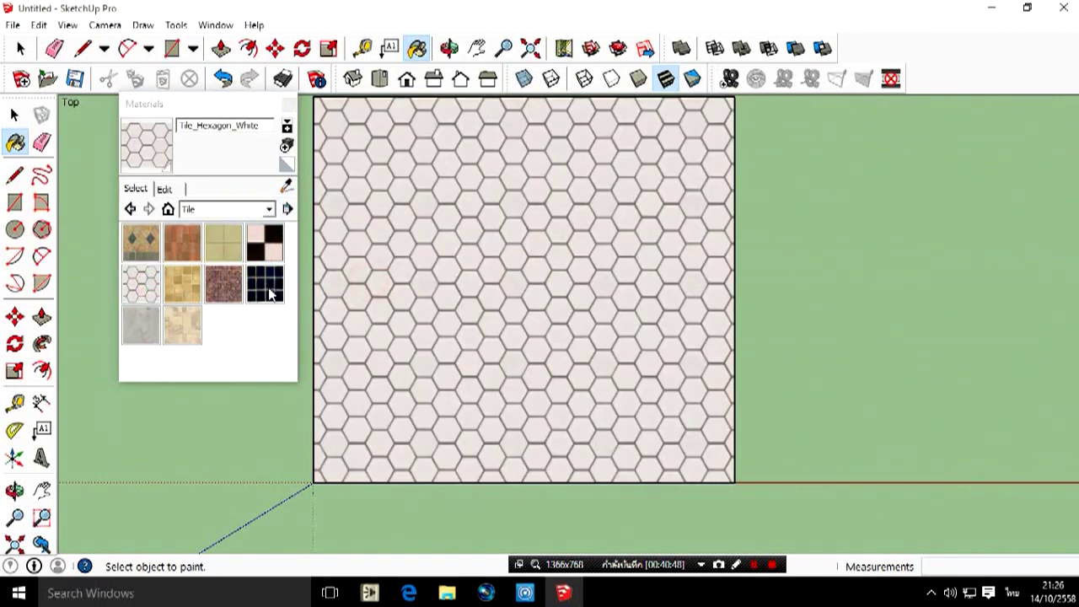
click(265, 284)
click(405, 291)
click(182, 325)
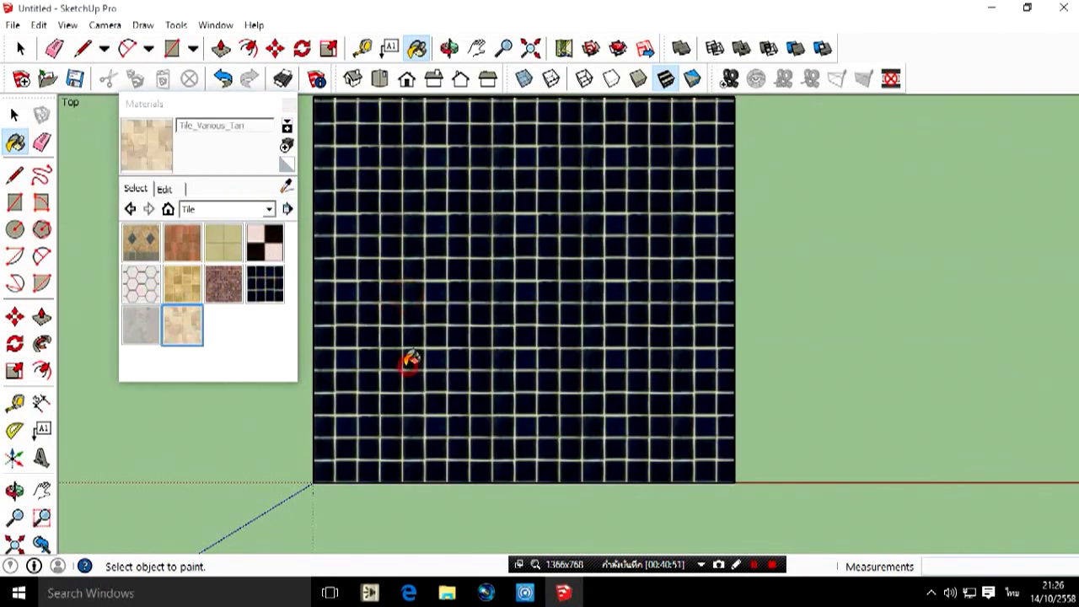
click(410, 359)
Try Stone_Flagstone_Ashlar, Stone_Granite_Midnite, Stone_Brushed_Khaki and sandstone ashlar on the rectangle.
click(207, 210)
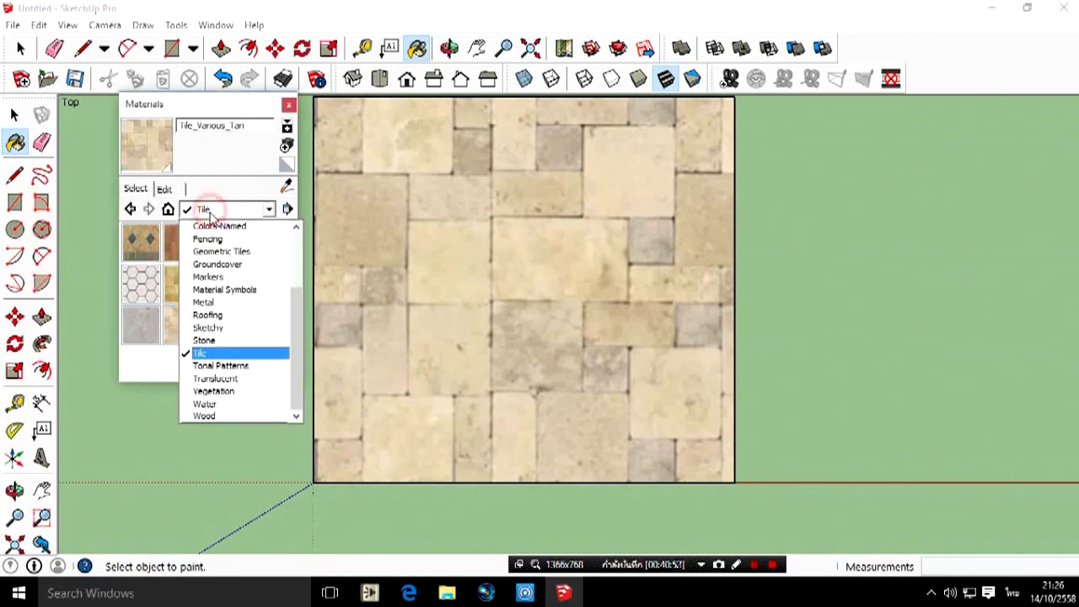
click(212, 339)
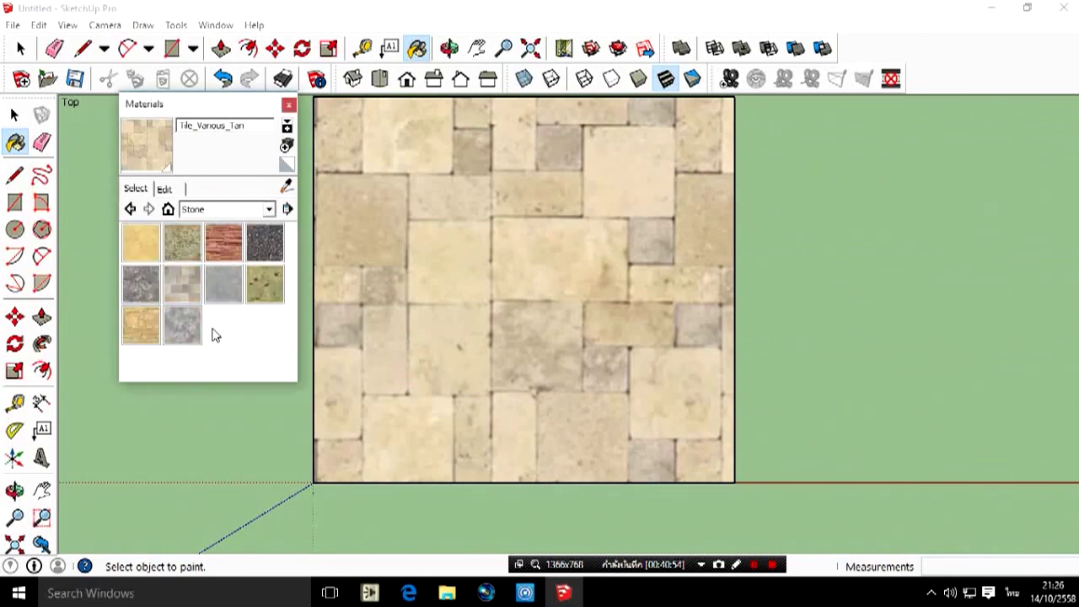
click(223, 245)
click(482, 259)
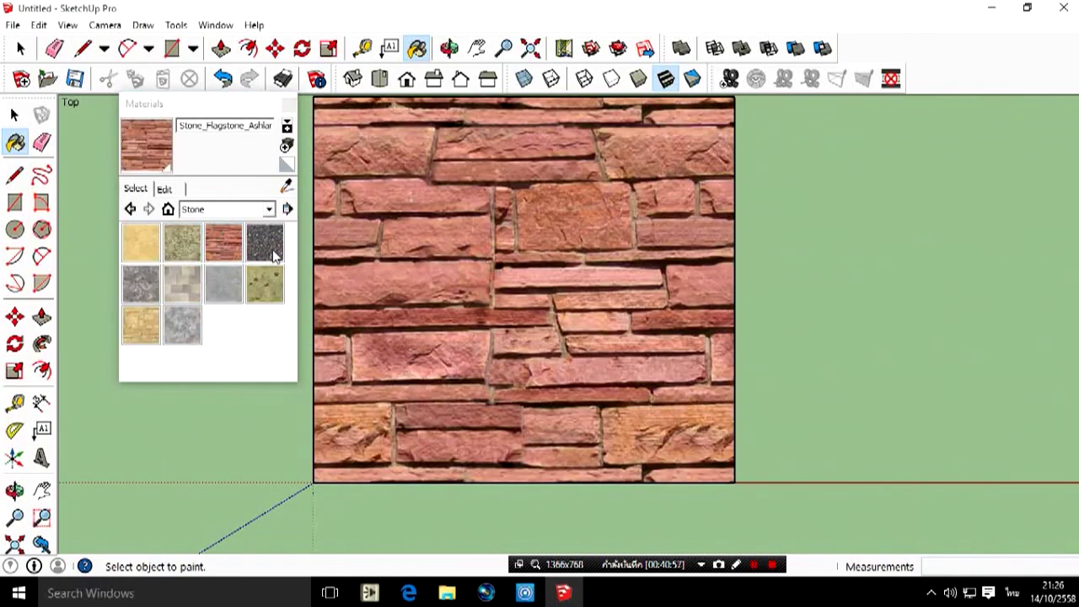
click(274, 252)
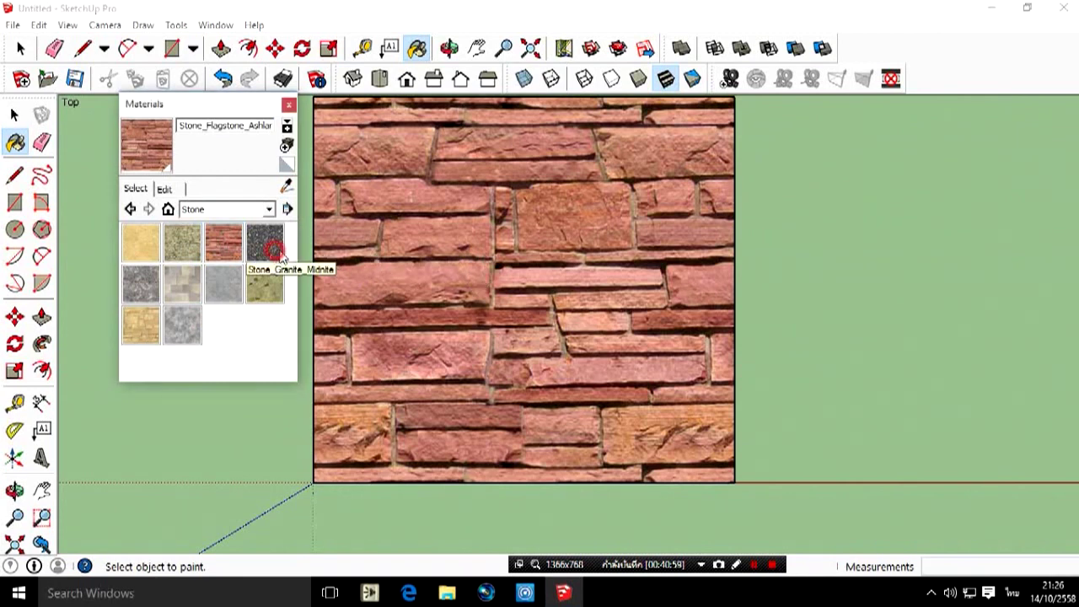
click(410, 258)
click(143, 246)
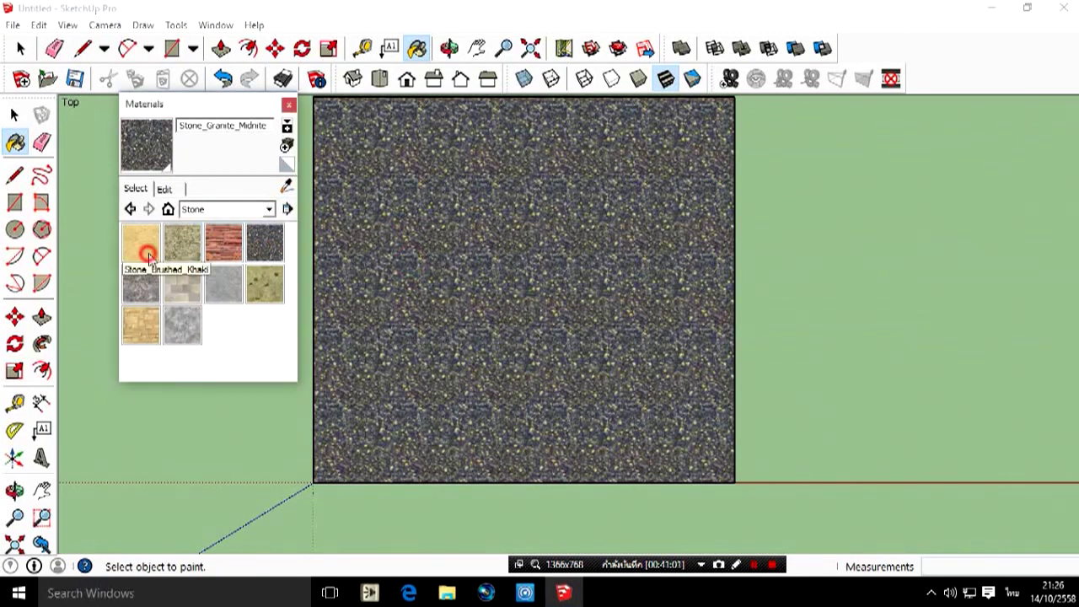
click(516, 298)
click(144, 335)
click(462, 286)
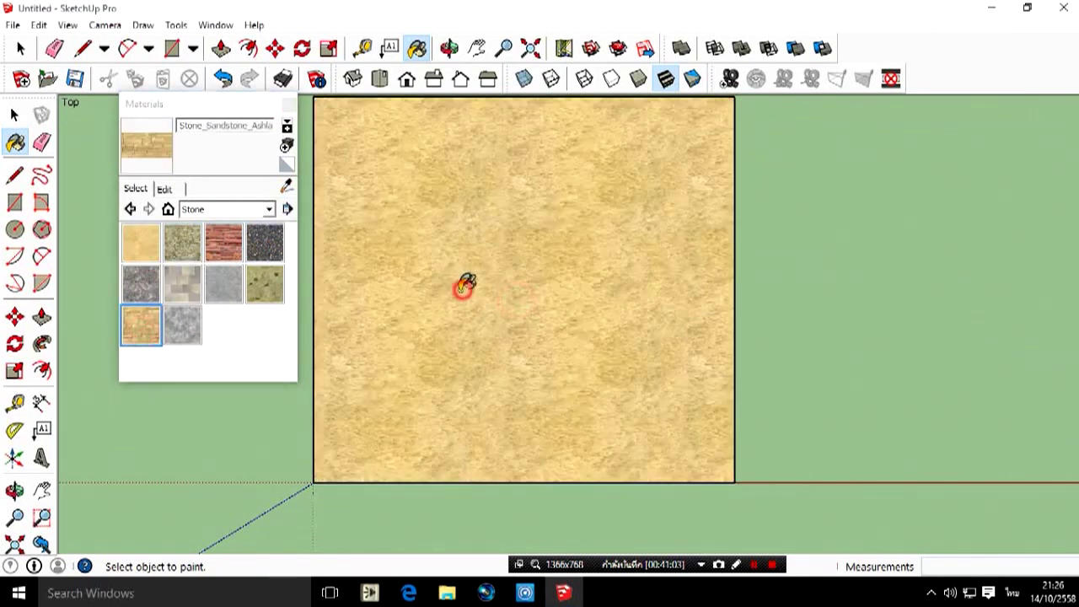
From Sketchy, paint dark sketchy stone, Sketchy_Scales, Sketchy_Siding_Straight, then Sketchy_Siding_Scale.
click(206, 212)
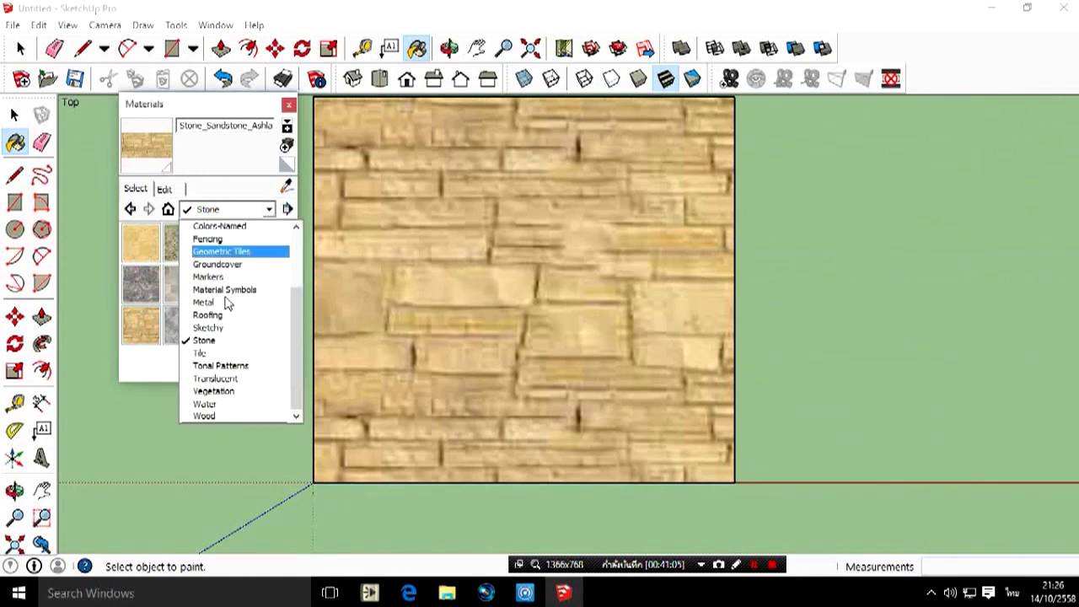
click(226, 325)
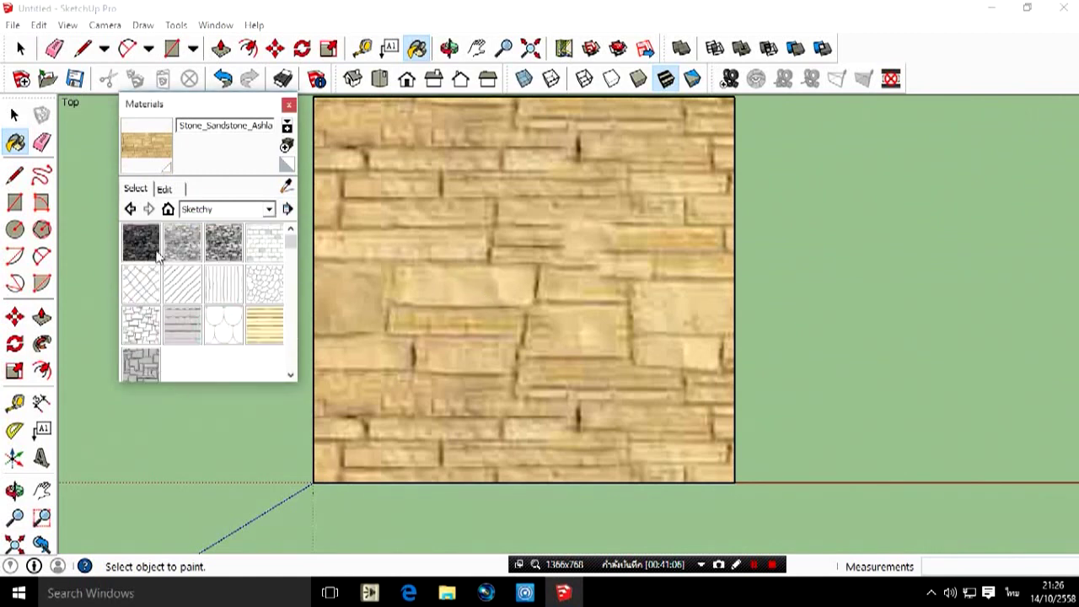
click(468, 253)
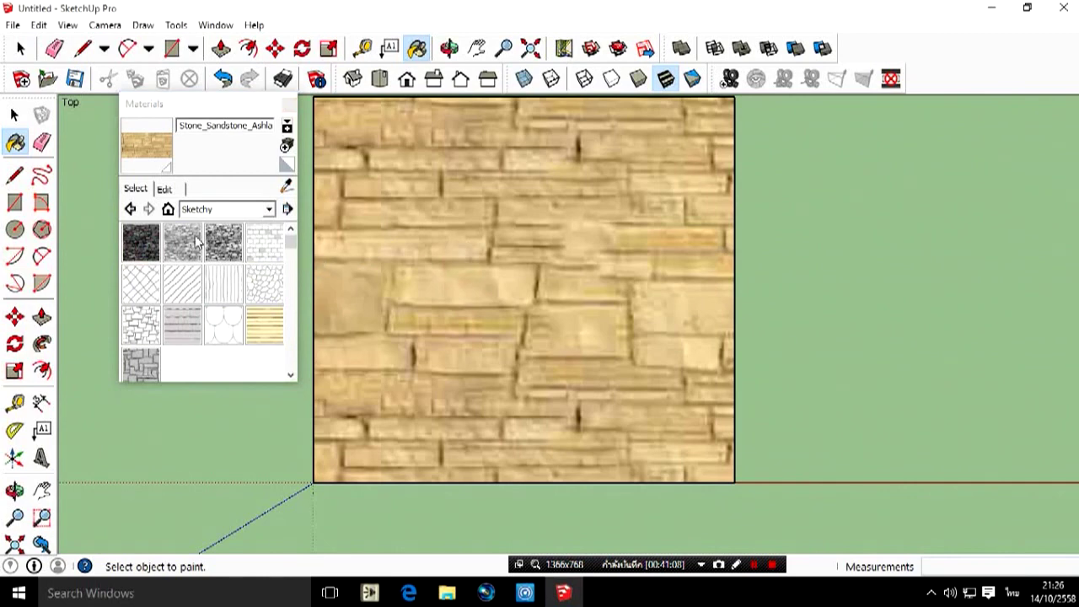
click(145, 243)
click(421, 257)
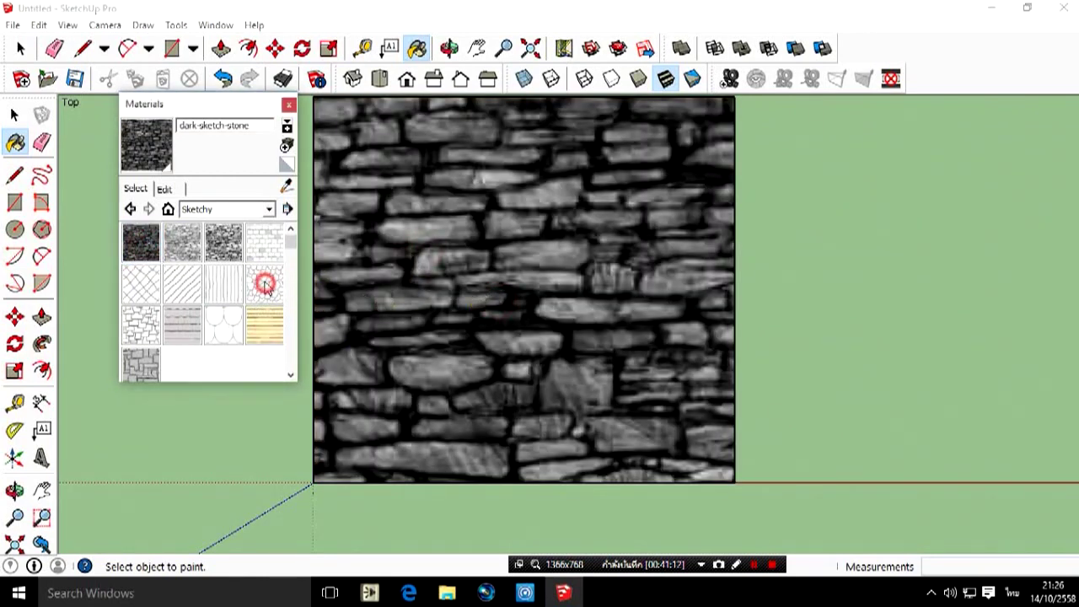
click(264, 284)
click(455, 278)
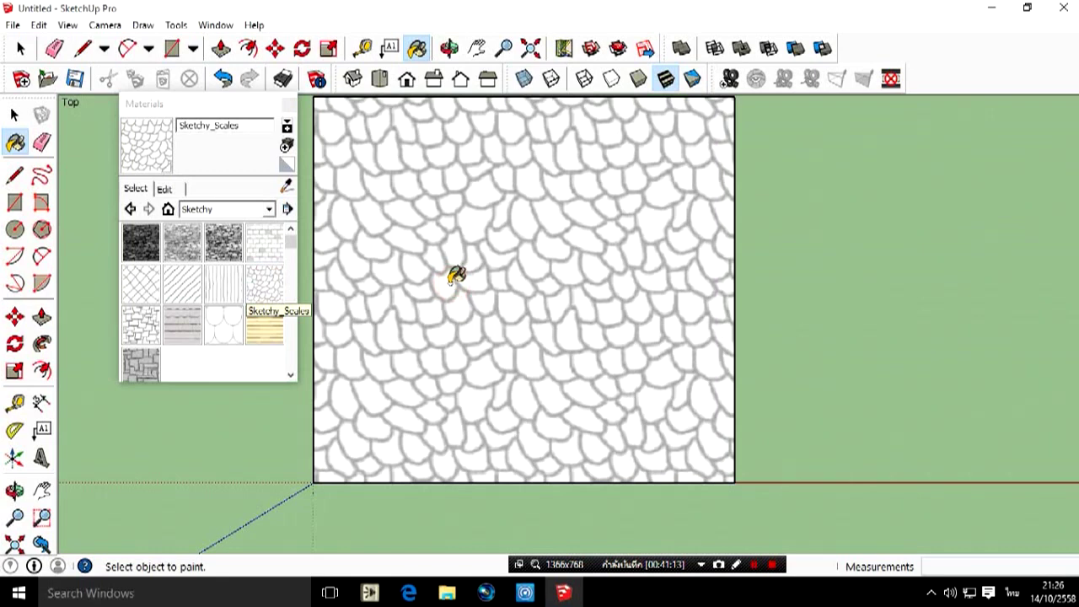
click(265, 327)
click(495, 321)
click(223, 324)
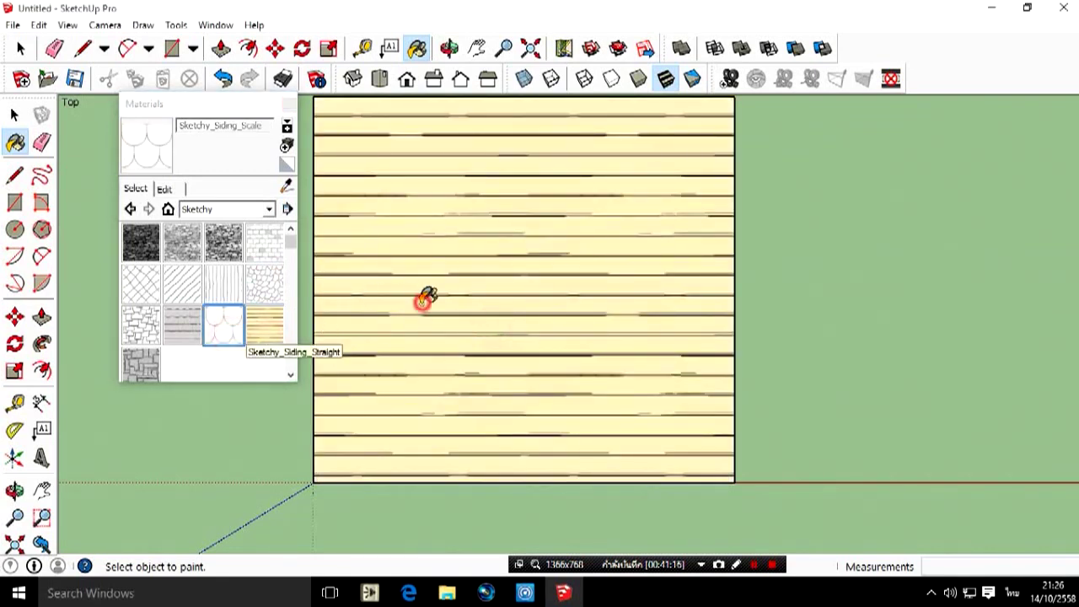
click(428, 295)
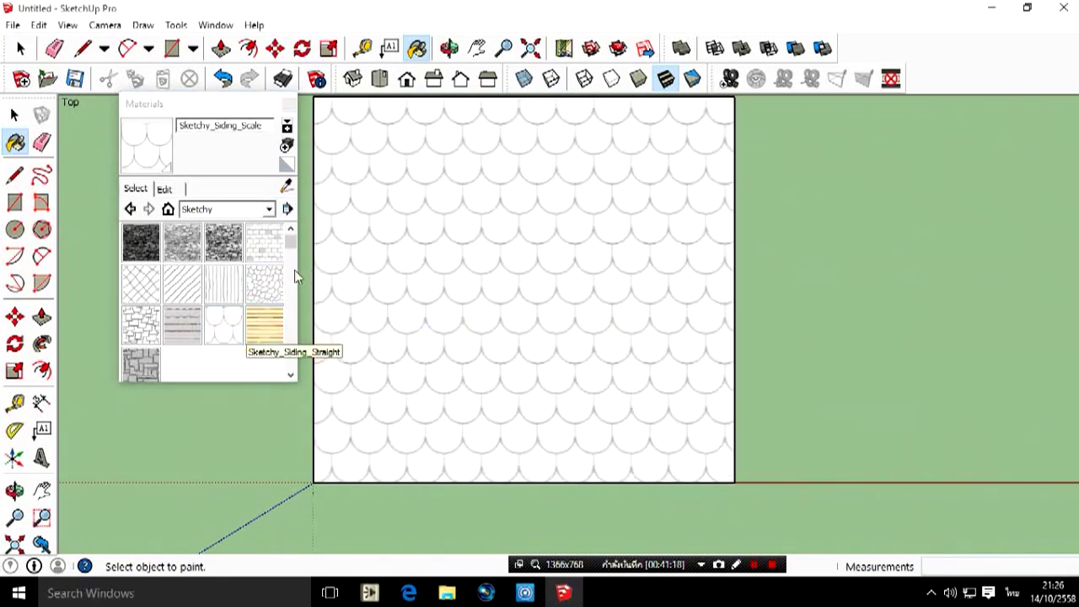
click(266, 210)
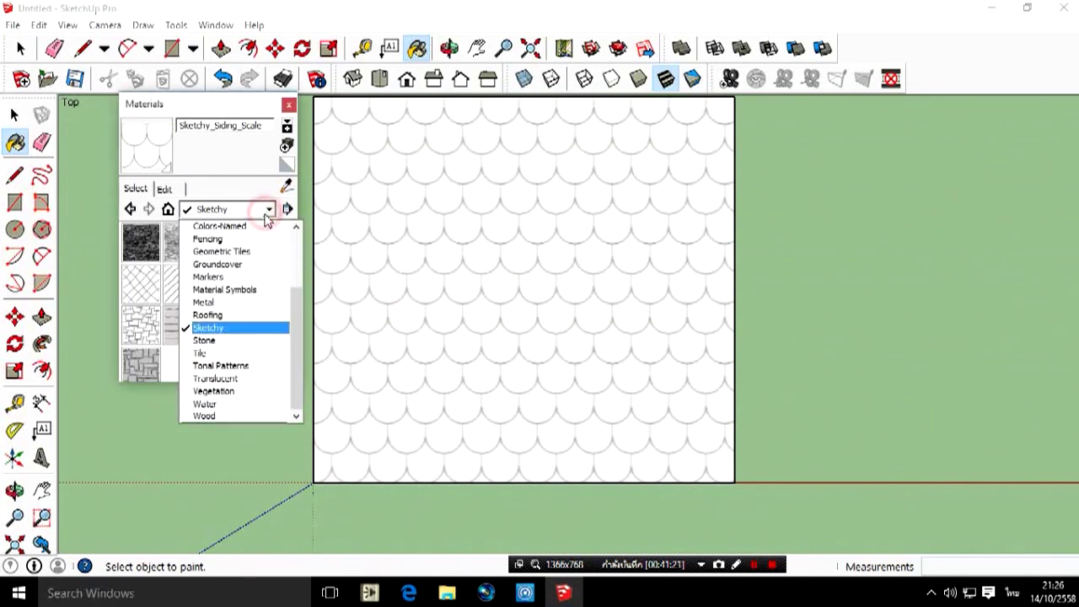
Test Roofing materials on the rectangle: grey GAF shingles, Roofing_Tile_Spanish, then multicolour shingles.
click(252, 316)
click(223, 246)
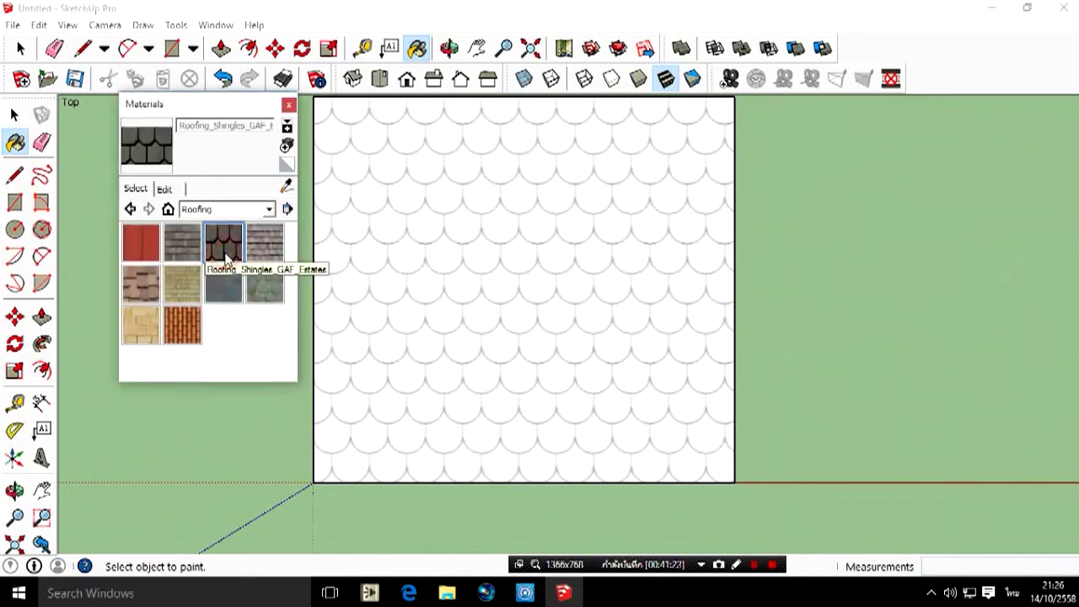
click(480, 267)
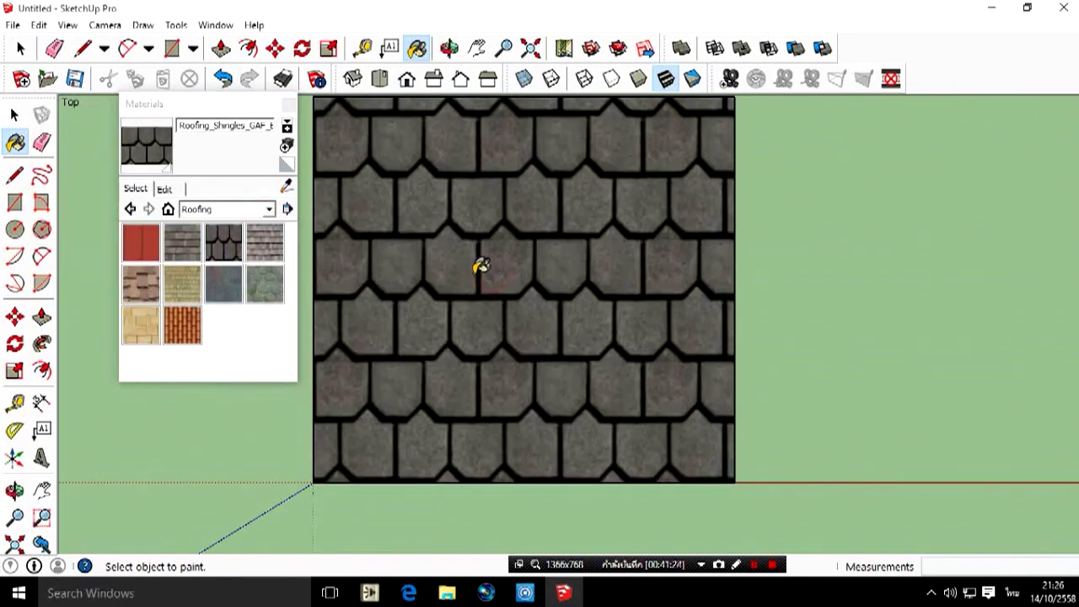
click(184, 325)
click(506, 307)
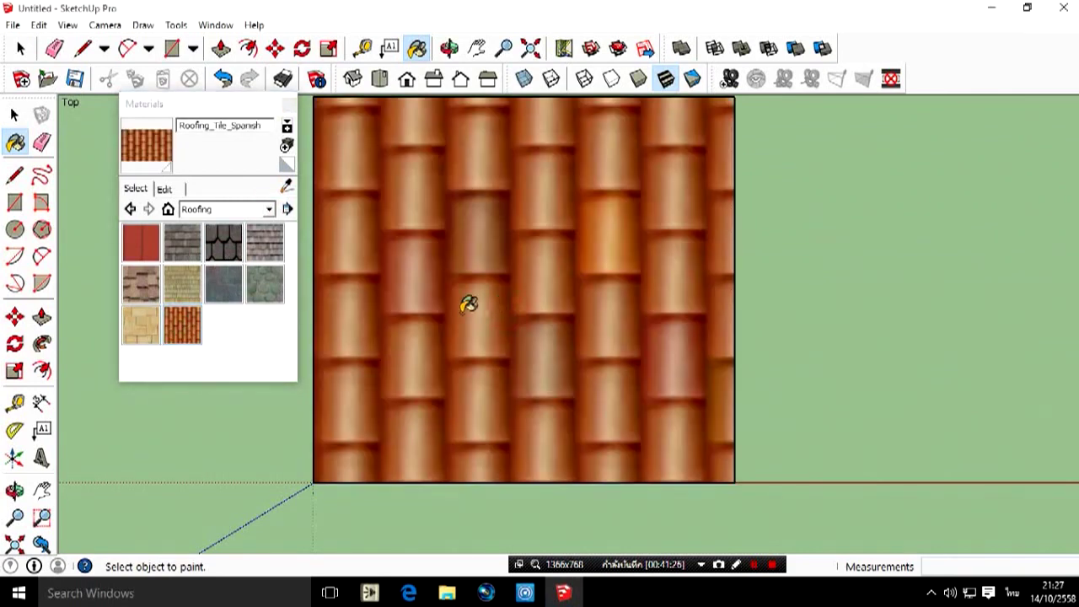
click(268, 253)
click(480, 258)
Switch to the Colors collection and paint the rectangle solid red, then solid black.
click(270, 210)
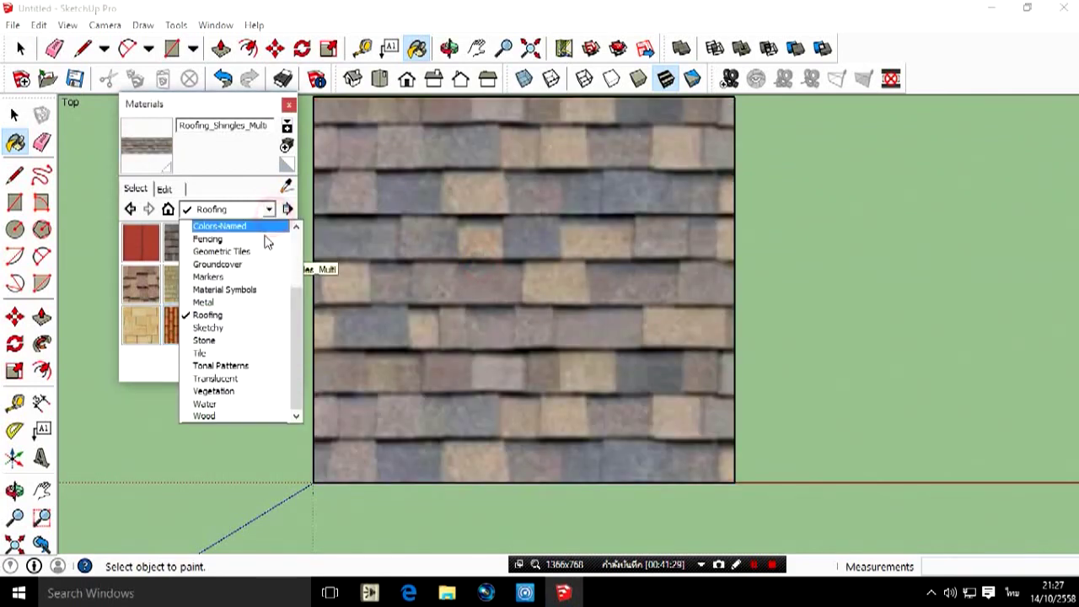
scroll(260, 249, up, 2)
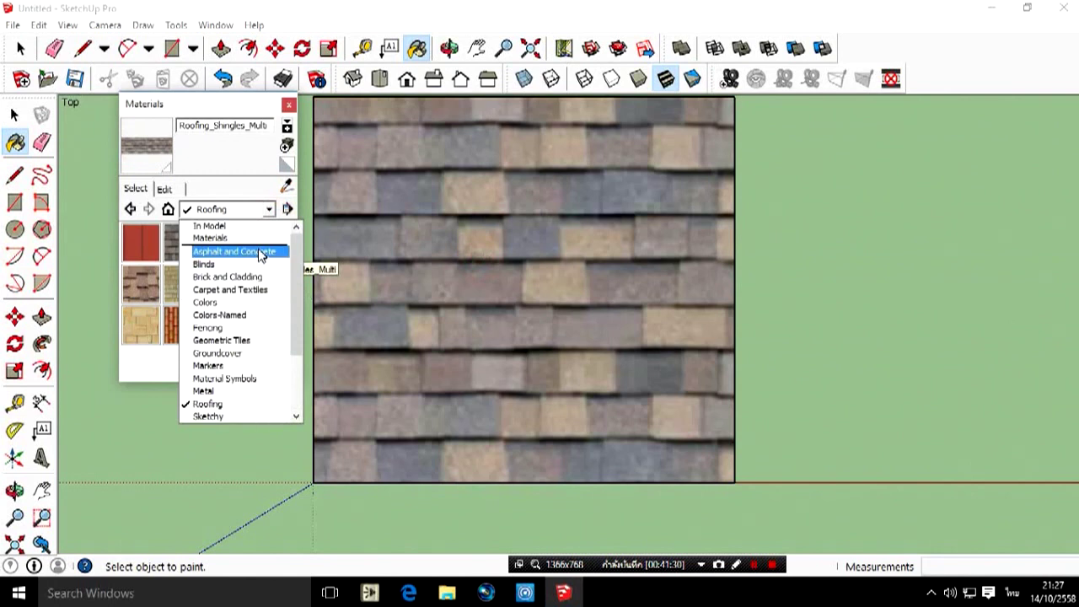
click(257, 302)
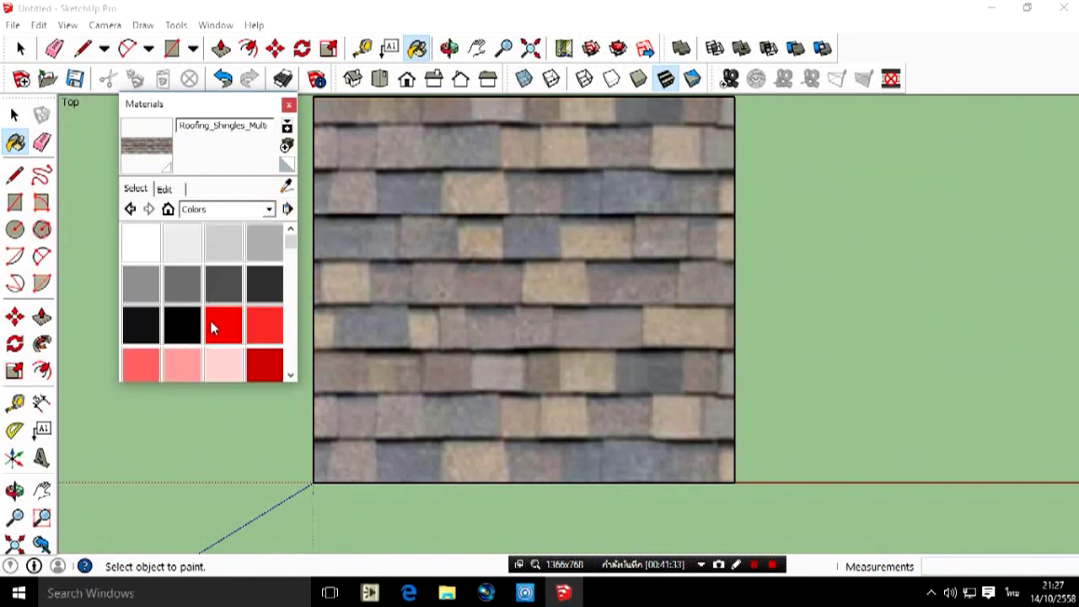
click(221, 326)
click(529, 296)
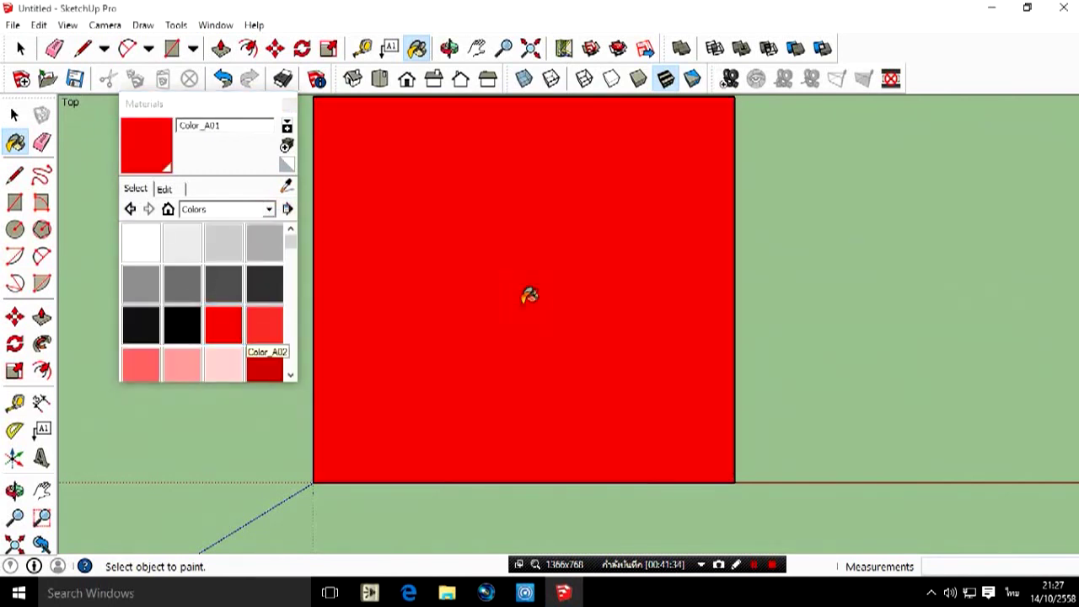
click(184, 333)
click(582, 305)
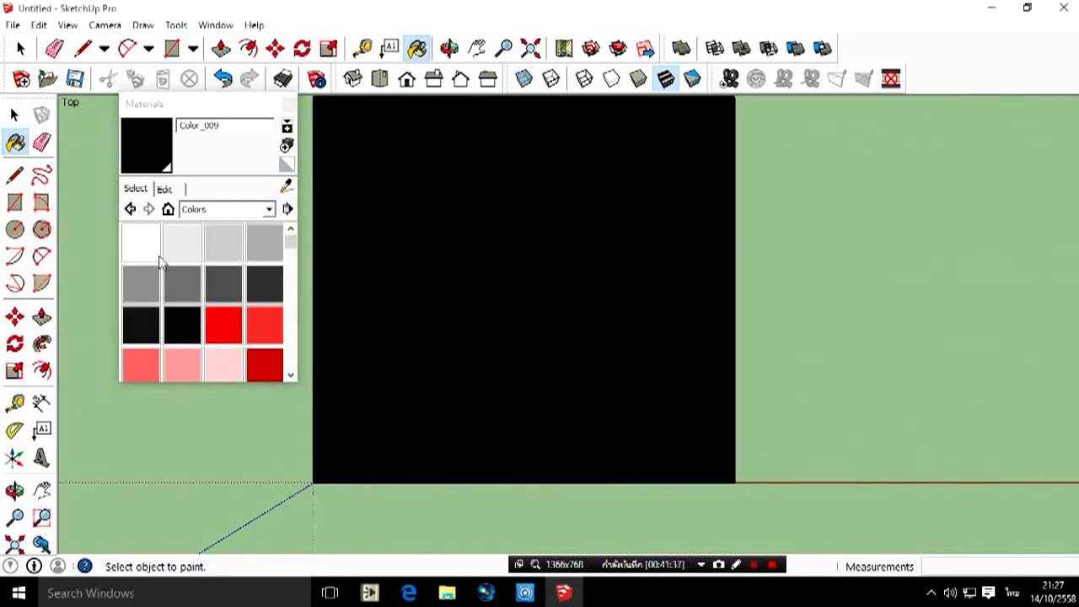
Paint the rectangle plain white Color_000 and close the Materials panel.
click(267, 327)
click(147, 253)
click(377, 216)
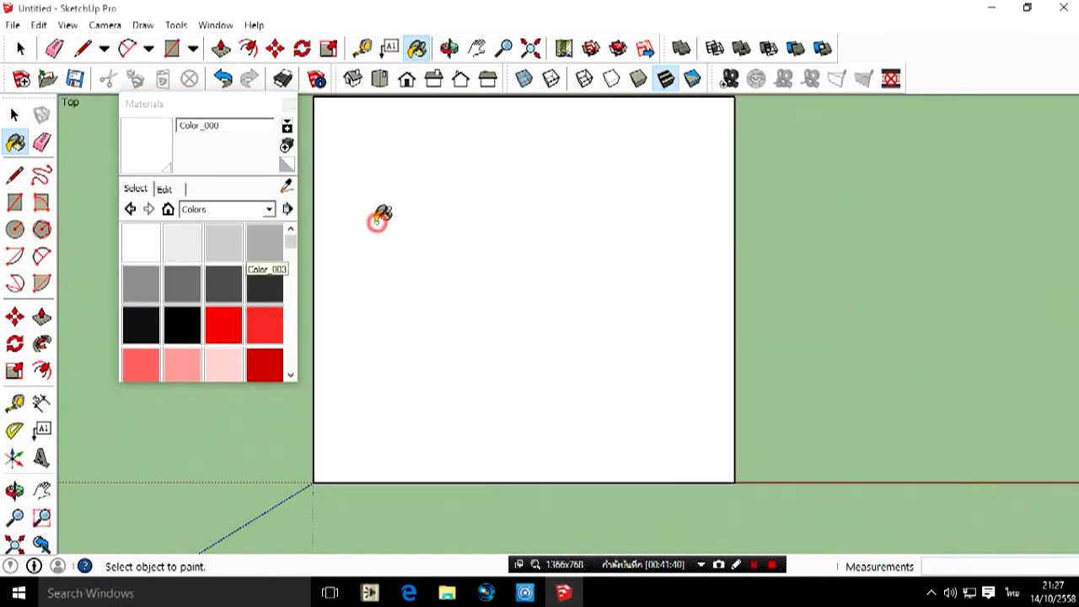
click(244, 116)
click(291, 118)
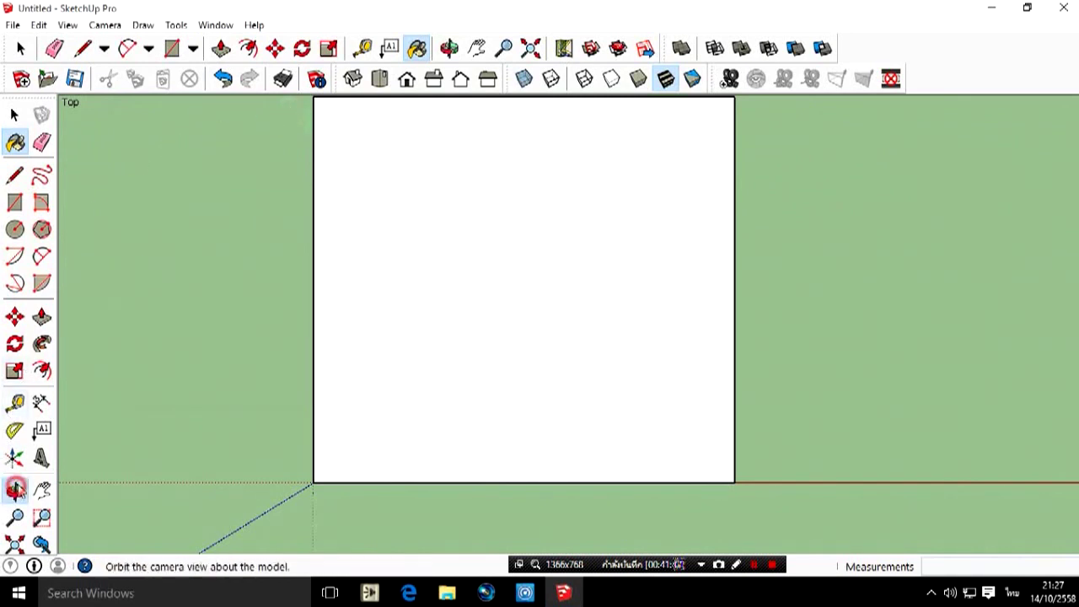
Orbit from the Top view into perspective so the white rectangle faces the viewer.
click(15, 491)
drag(511, 498, 474, 176)
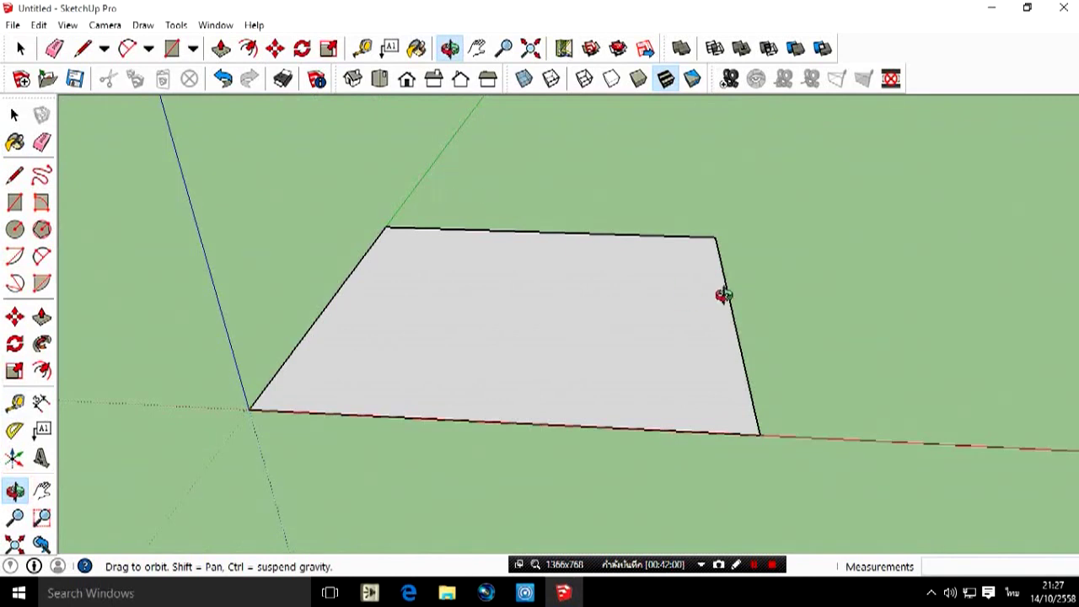
mouse_move(614, 242)
mouse_down()
mouse_move(648, 380)
mouse_move(578, 444)
mouse_move(475, 508)
mouse_move(328, 292)
mouse_move(448, 221)
mouse_move(598, 228)
mouse_up()
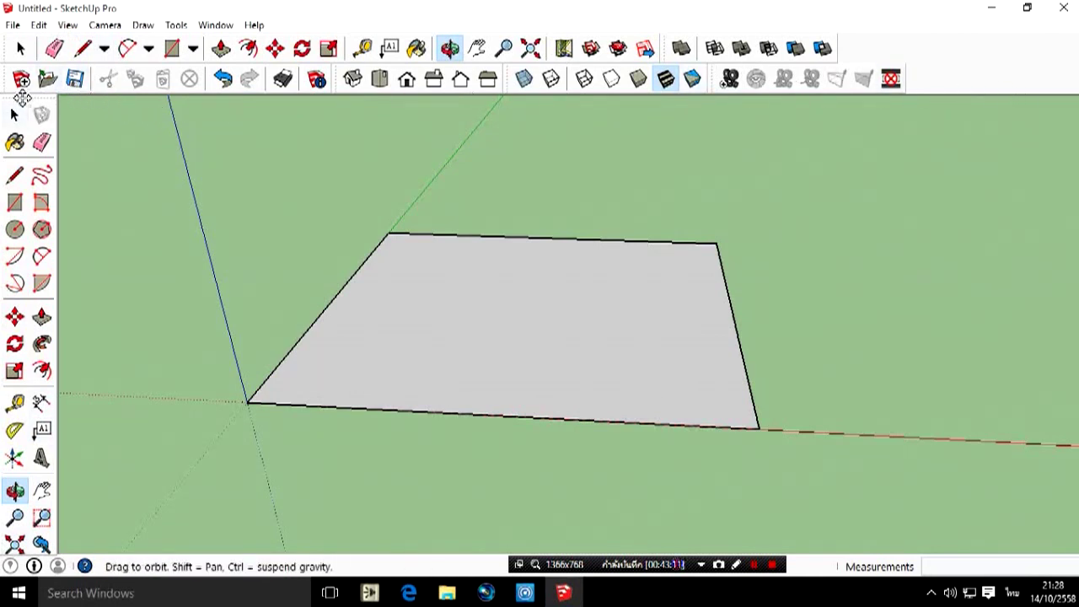
Zoom out and back in on the white rectangle, then use a camera toolbar button.
scroll(359, 218, down, 3)
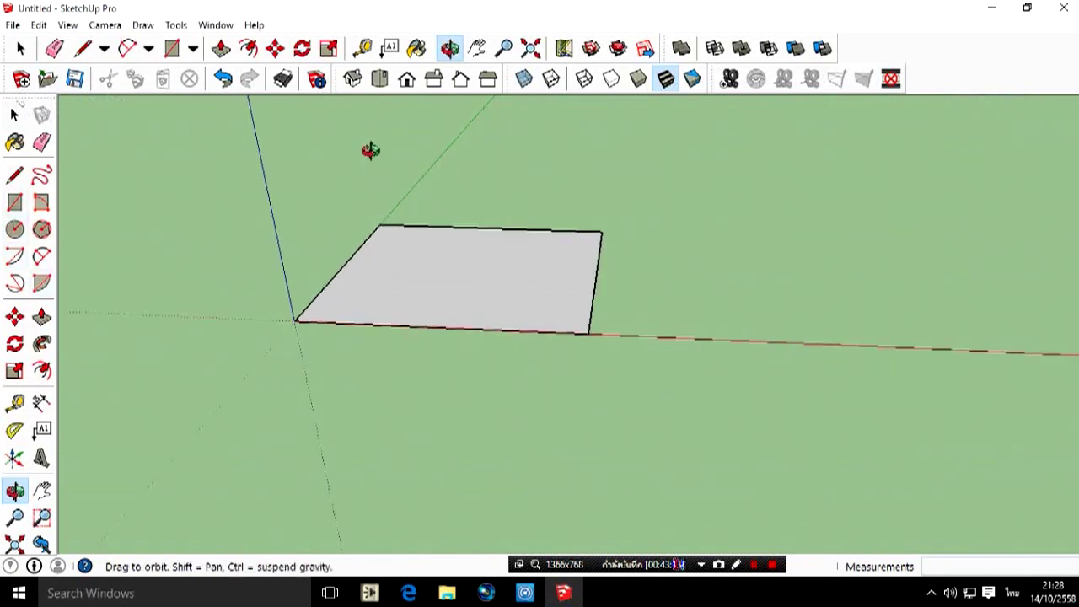
scroll(371, 150, up, 2)
scroll(309, 140, up, 2)
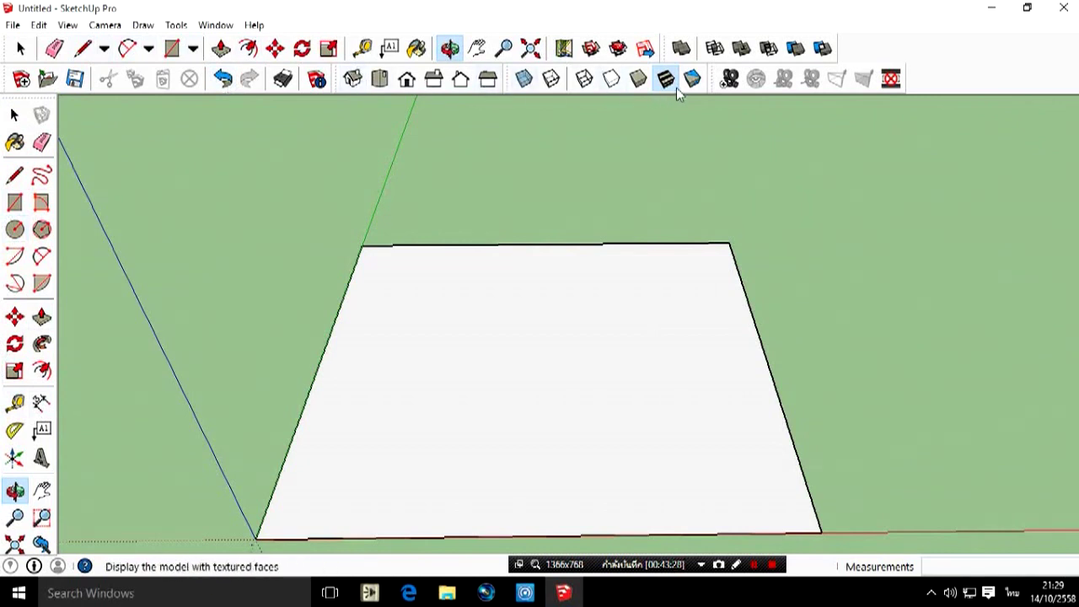
click(729, 78)
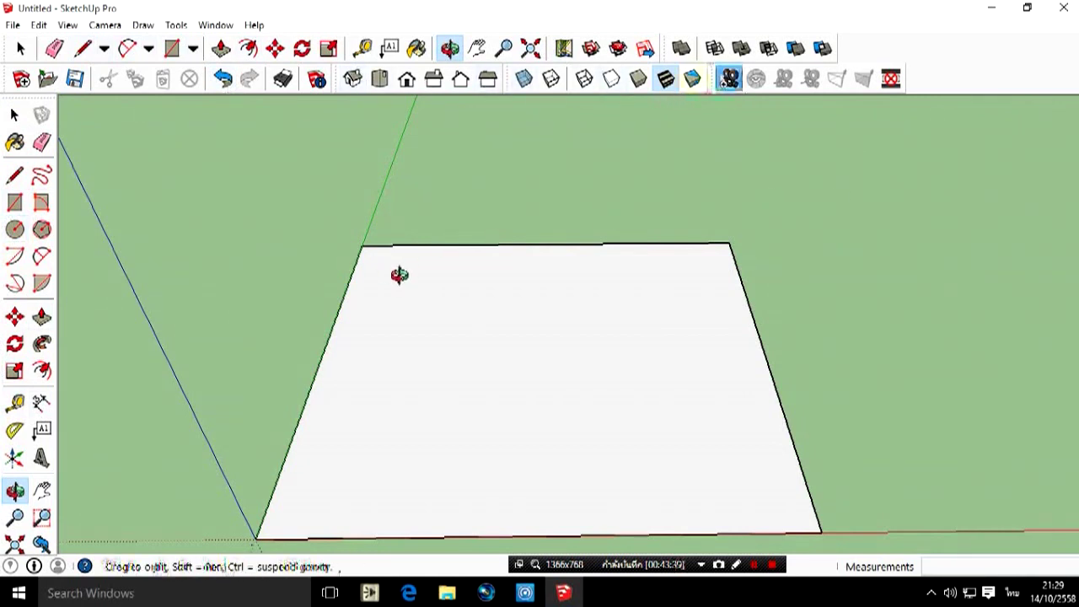